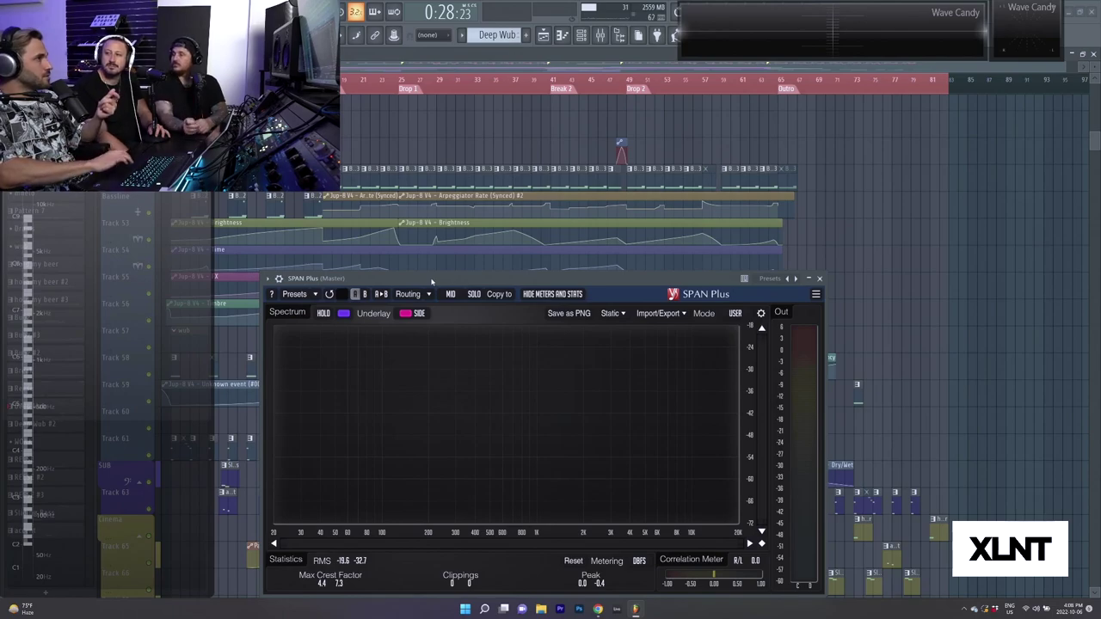
left_click_drag(432, 281, 456, 281)
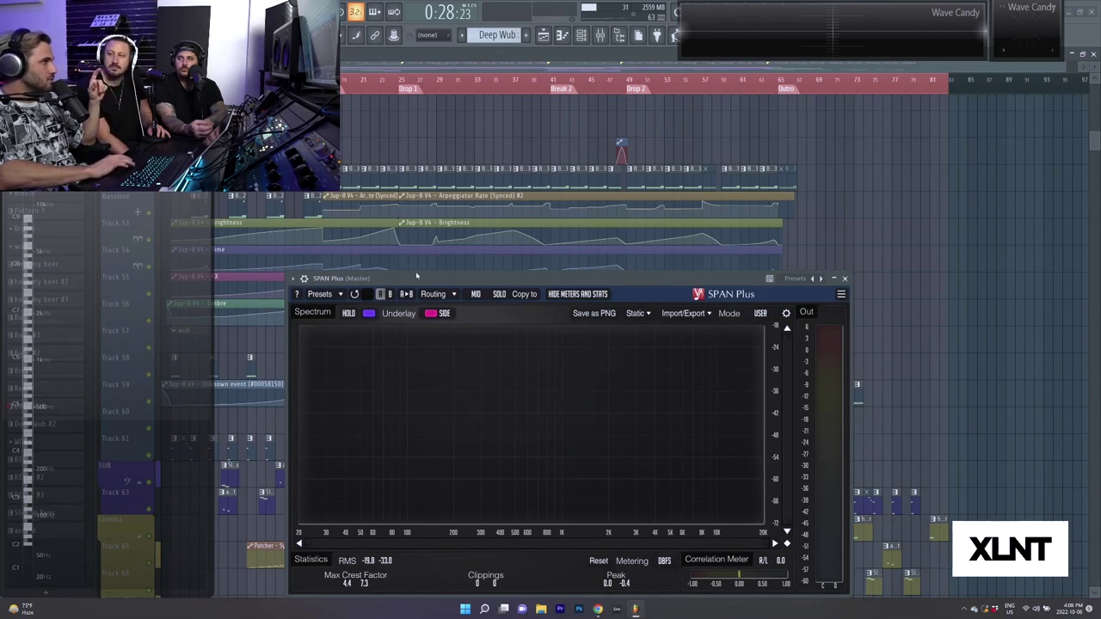
left_click_drag(414, 284, 412, 284)
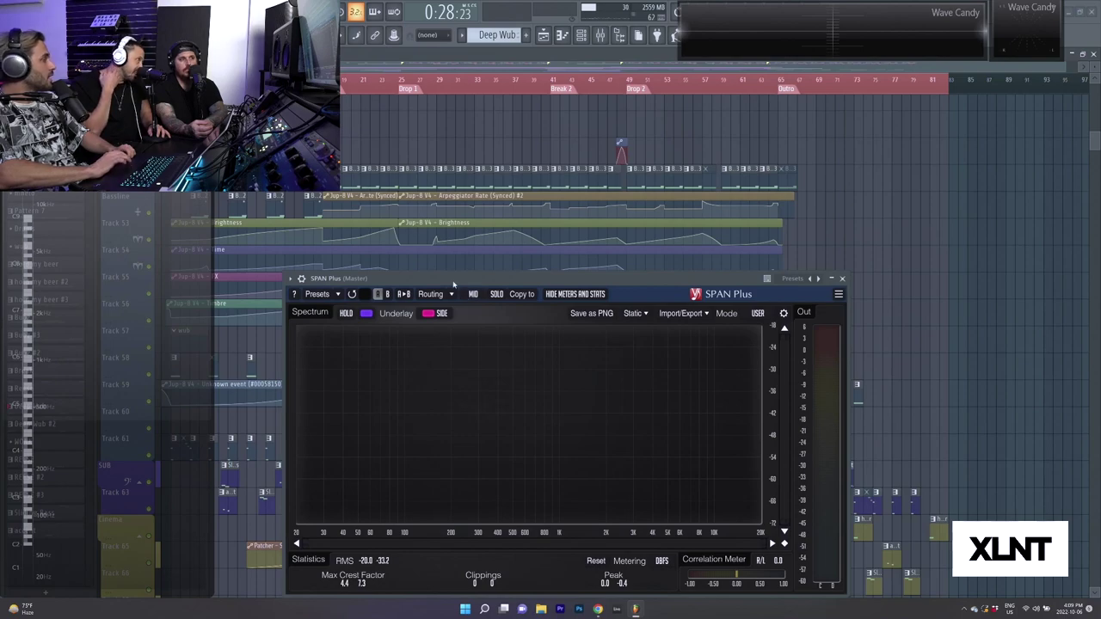
left_click_drag(453, 285, 473, 281)
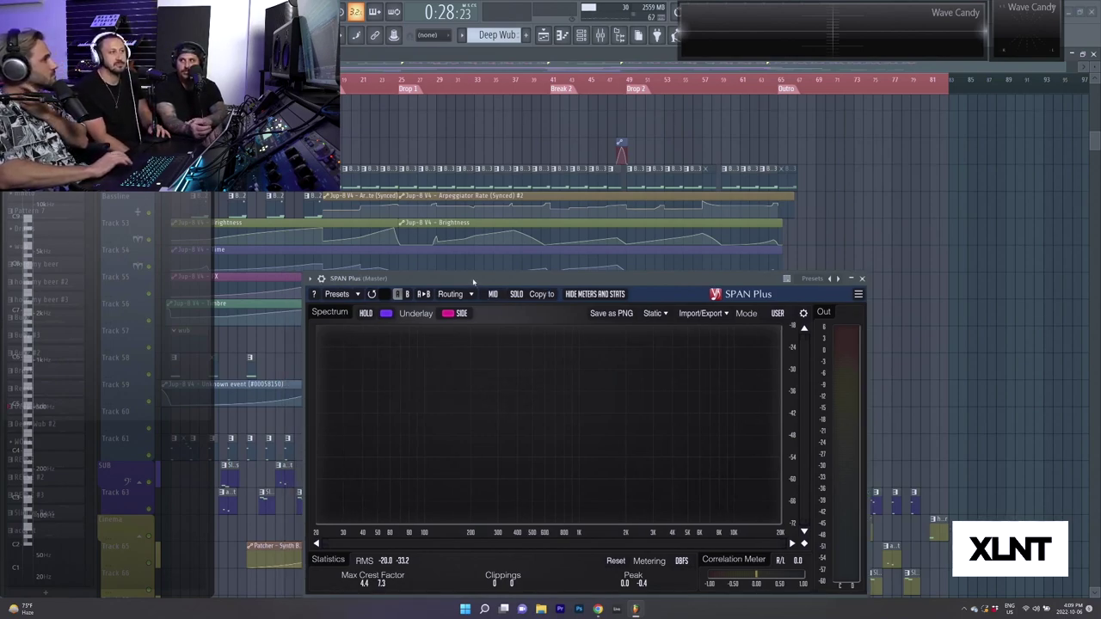
mouse_move(473, 282)
left_mouse_down()
mouse_move(529, 279)
mouse_move(474, 281)
left_mouse_up()
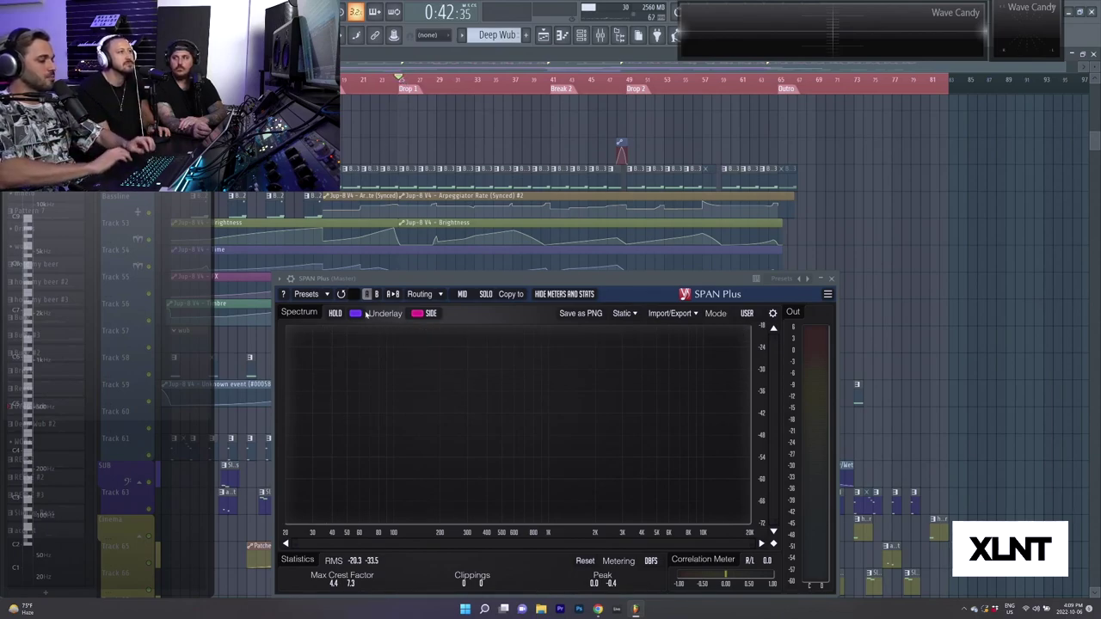
Play the full mix from Drop 1 with SPAN Plus's spectrum hold on, stop playback and release the hold.
key("space")
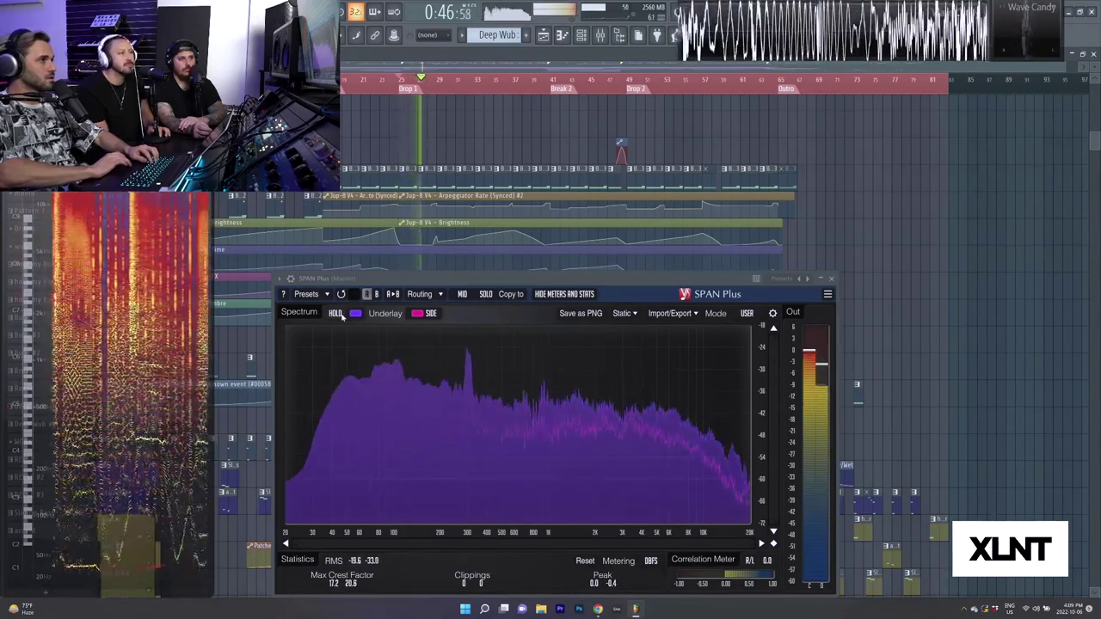
left_click(334, 313)
key("space")
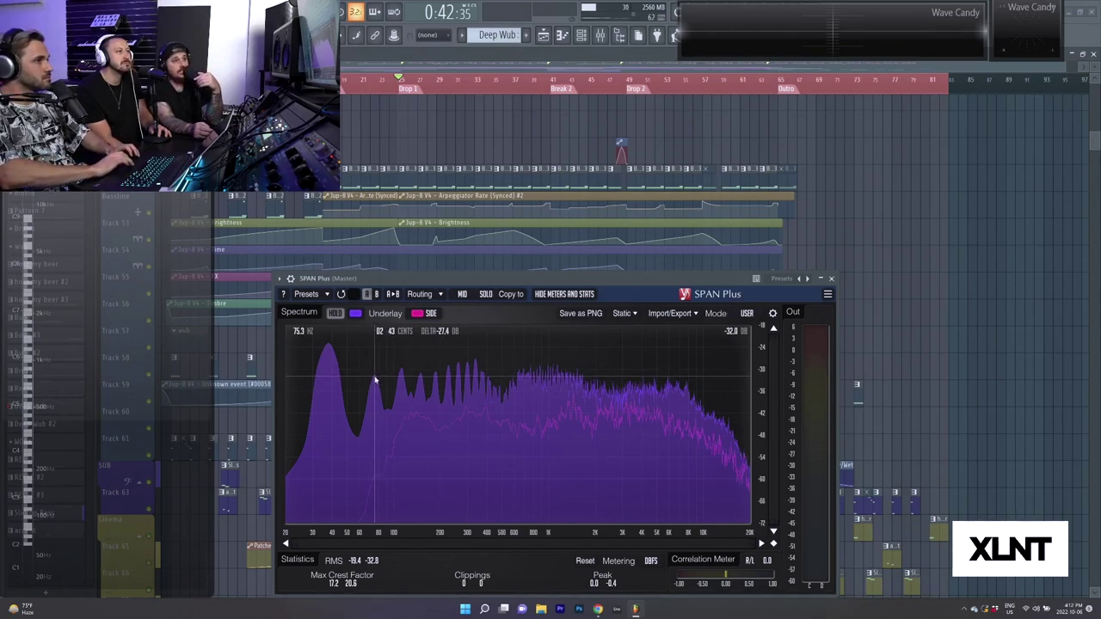
left_click(338, 318)
scroll(364, 158, "down", 1)
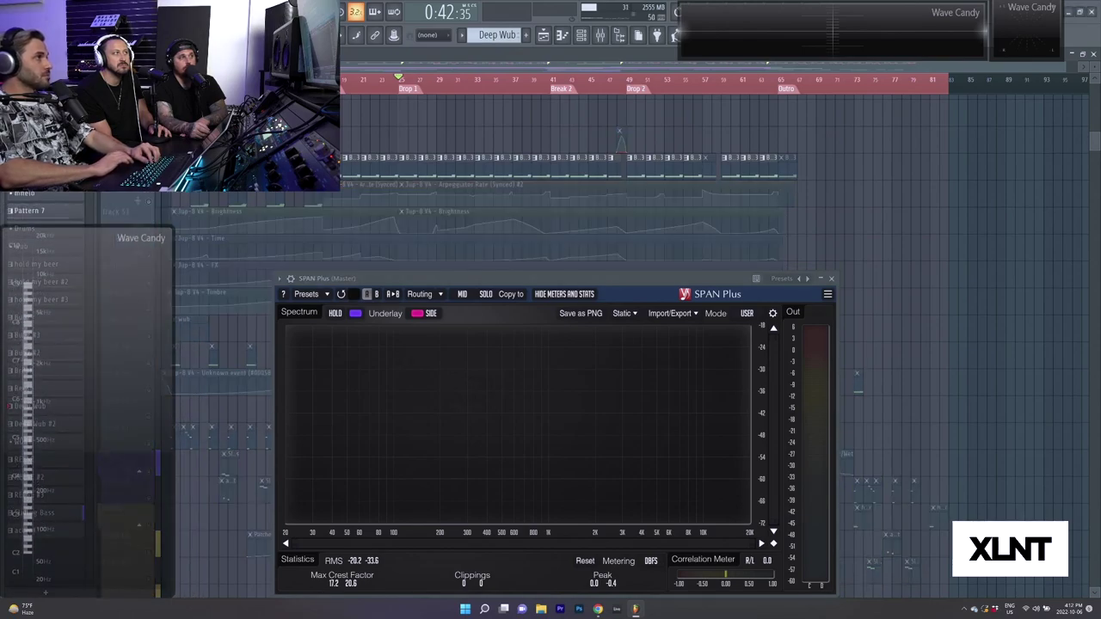
key("space")
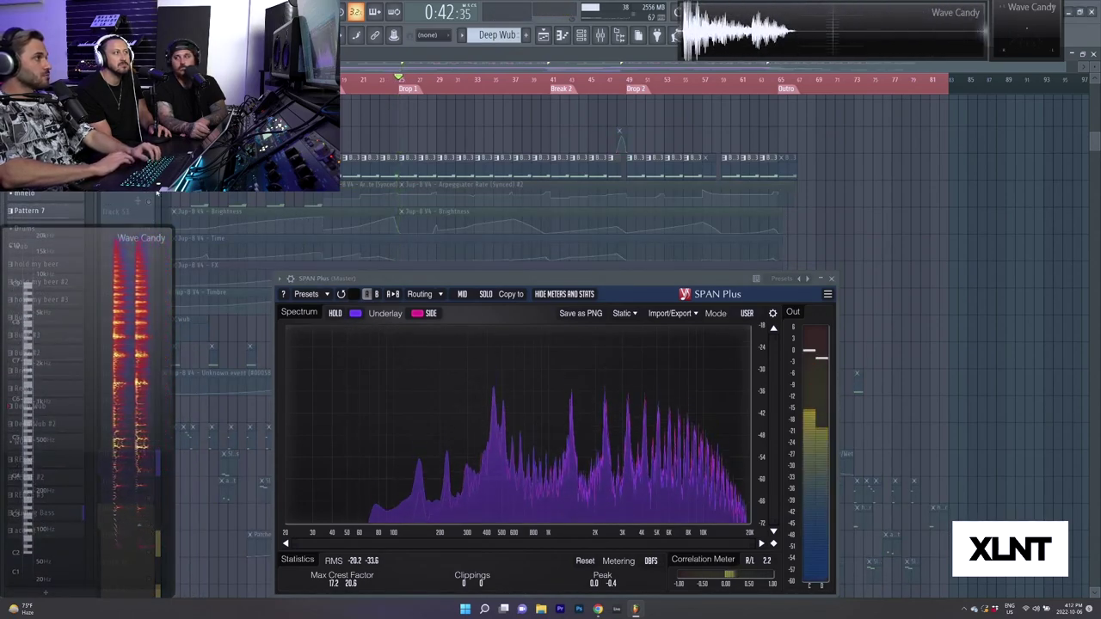
right_click(149, 174)
Solo Track 60 in the playlist and play it from Drop 1 to inspect its spectrum in SPAN Plus.
scroll(213, 207, "down", 5)
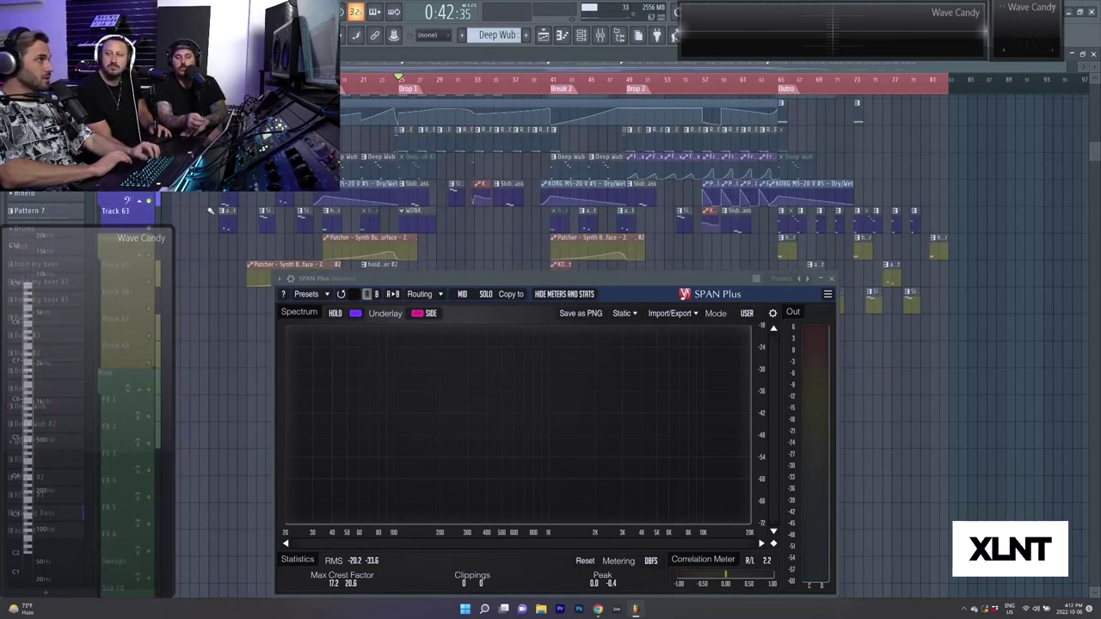
scroll(210, 209, "up", 3)
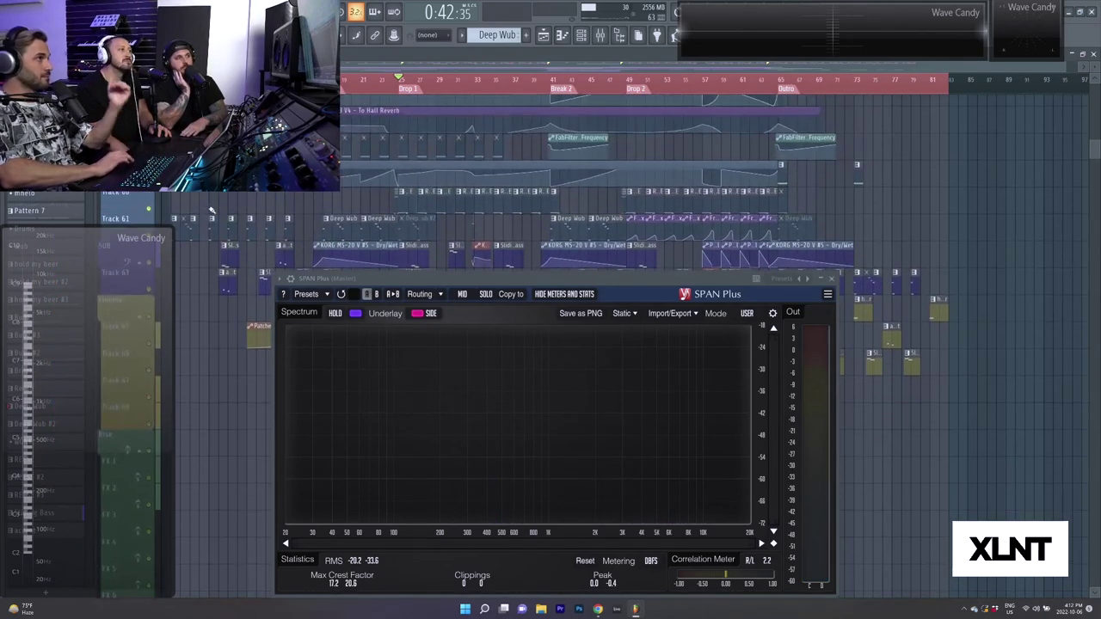
scroll(215, 206, "down", 1)
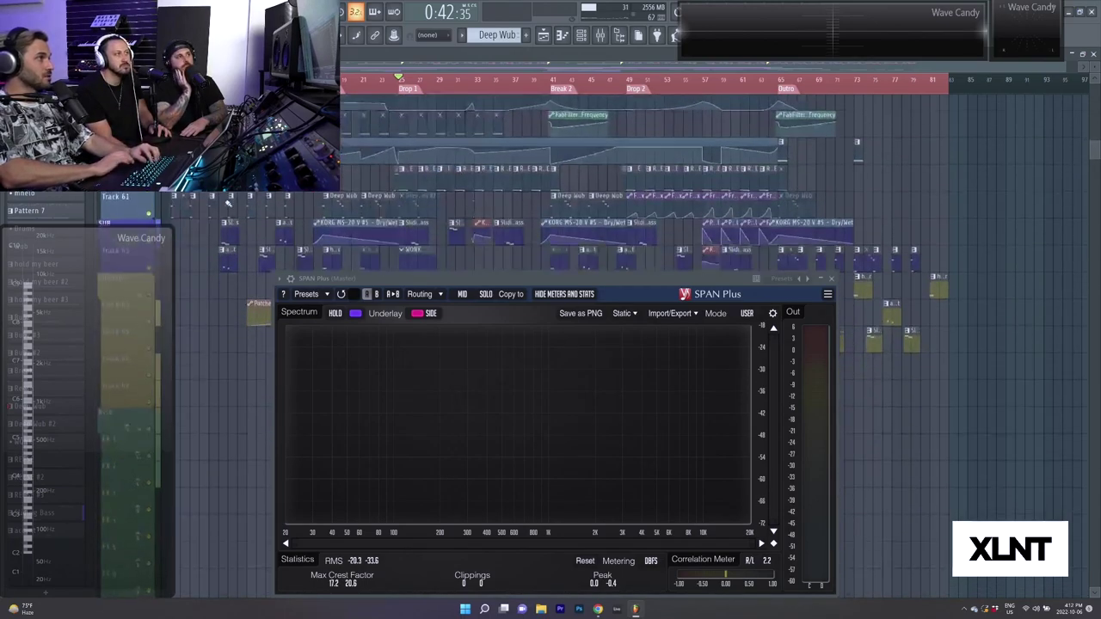
key("space")
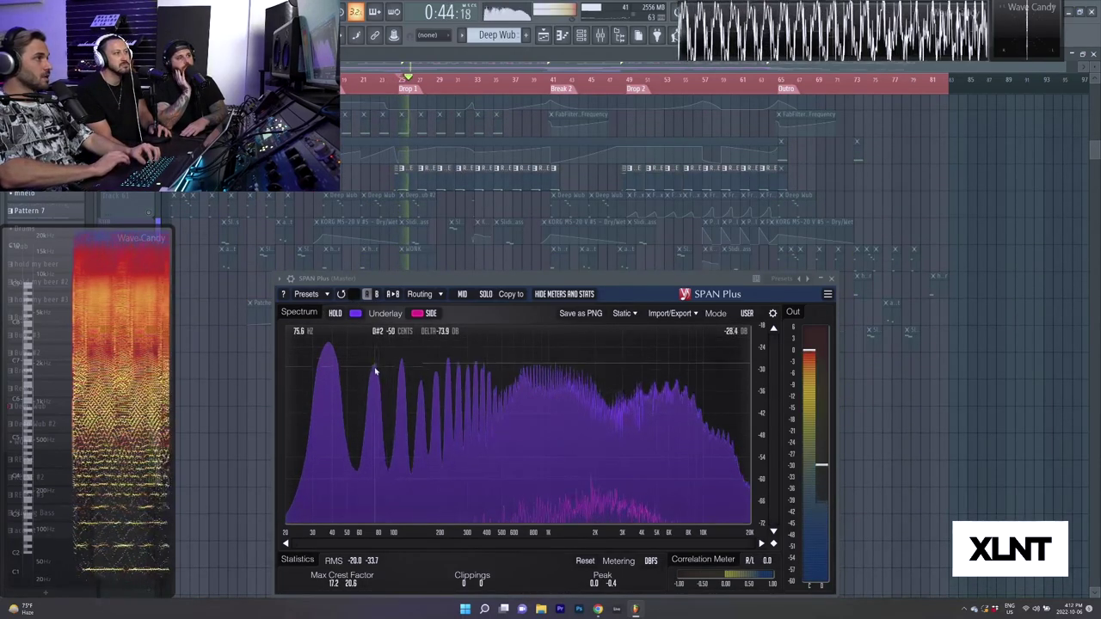
key("space")
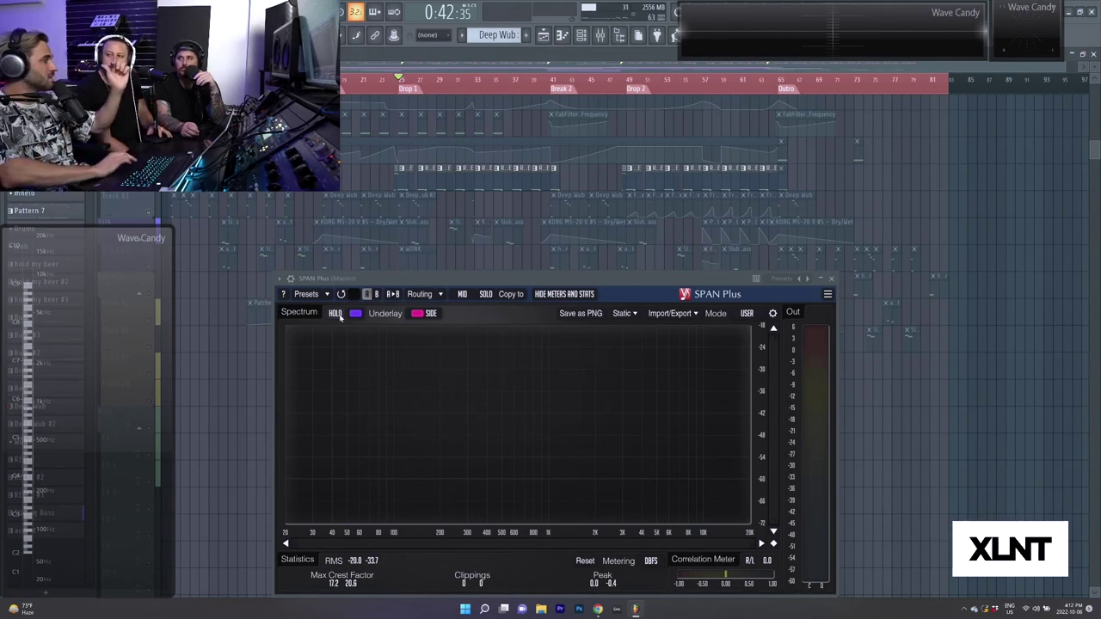
Replay the soloed track from Drop 1 with the spectrum hold turned on to freeze its peaks, and stop playback.
key("space")
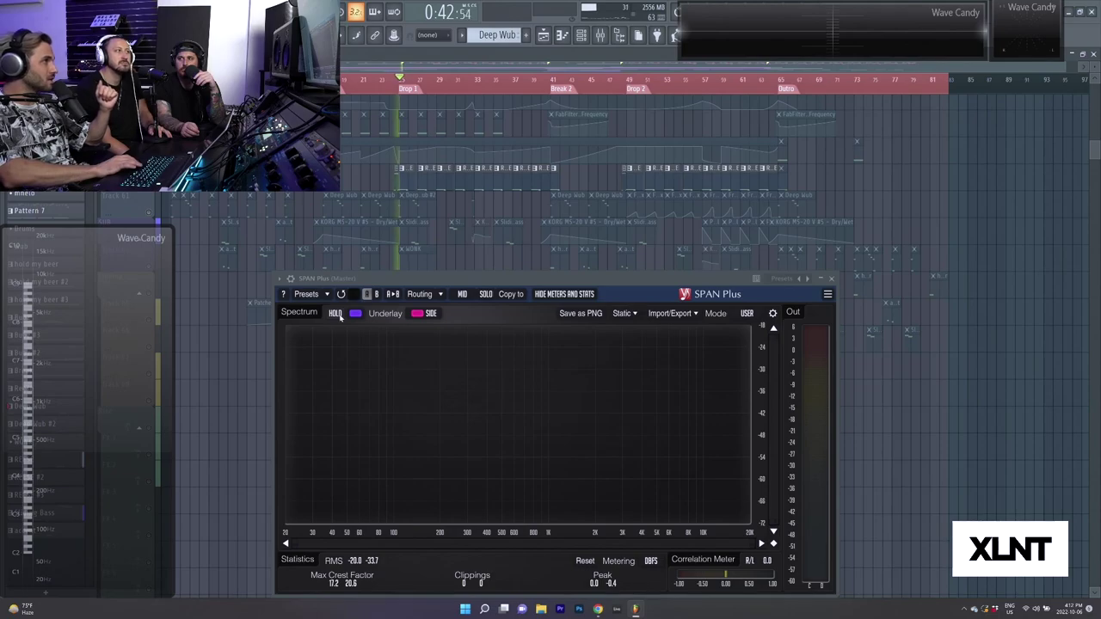
left_click(335, 313)
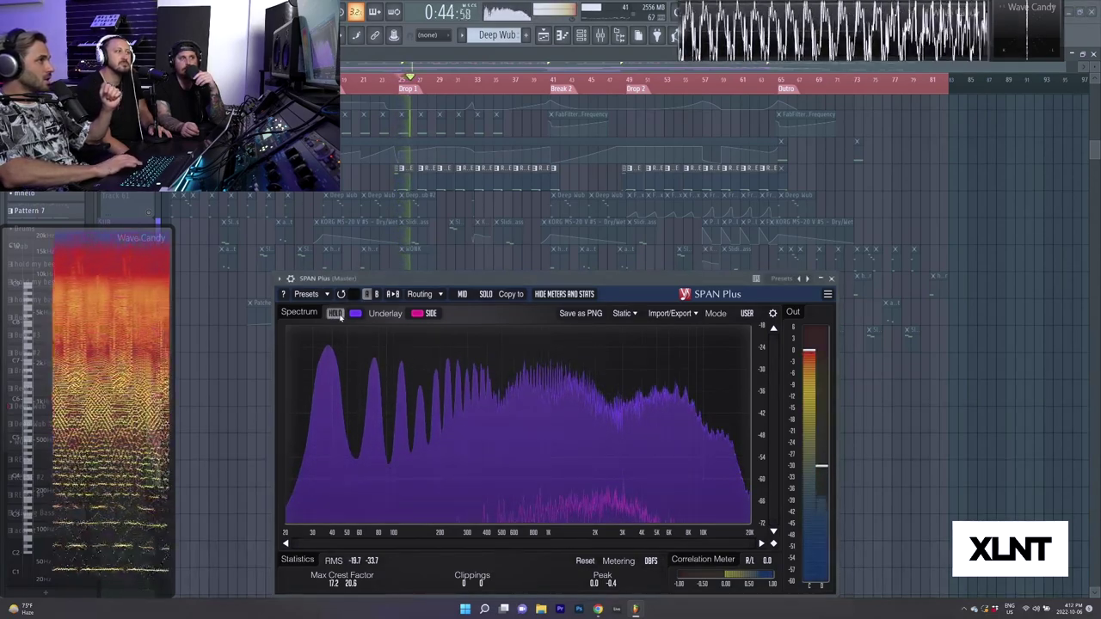
key("space")
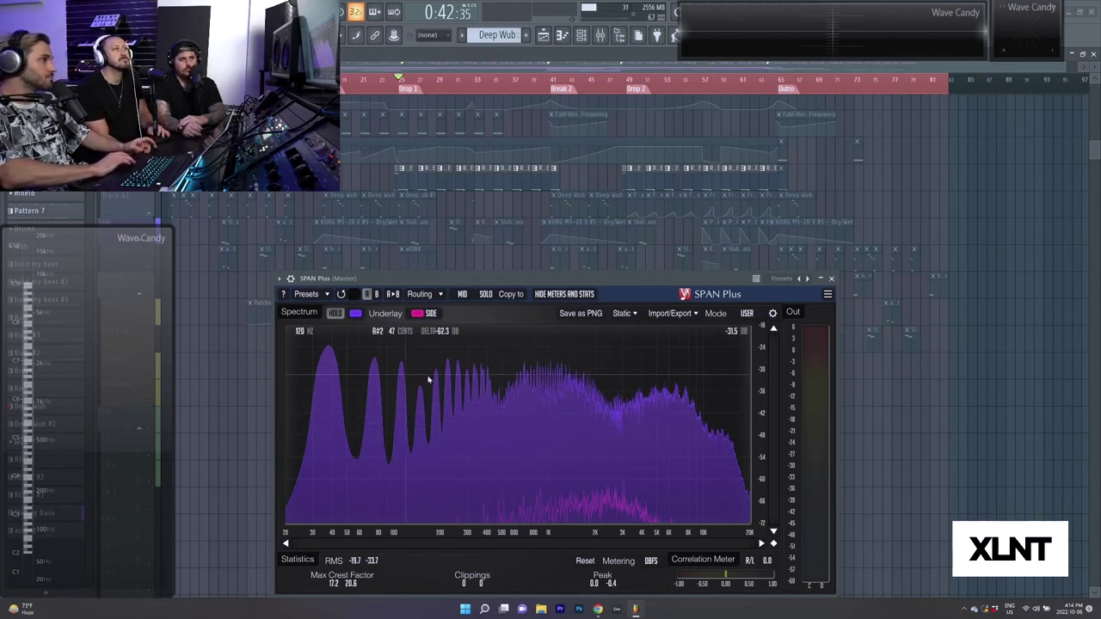
Release the spectrum hold and compare the mid and side channels in SPAN Plus while the soloed track plays.
left_click(463, 294)
left_click(463, 294)
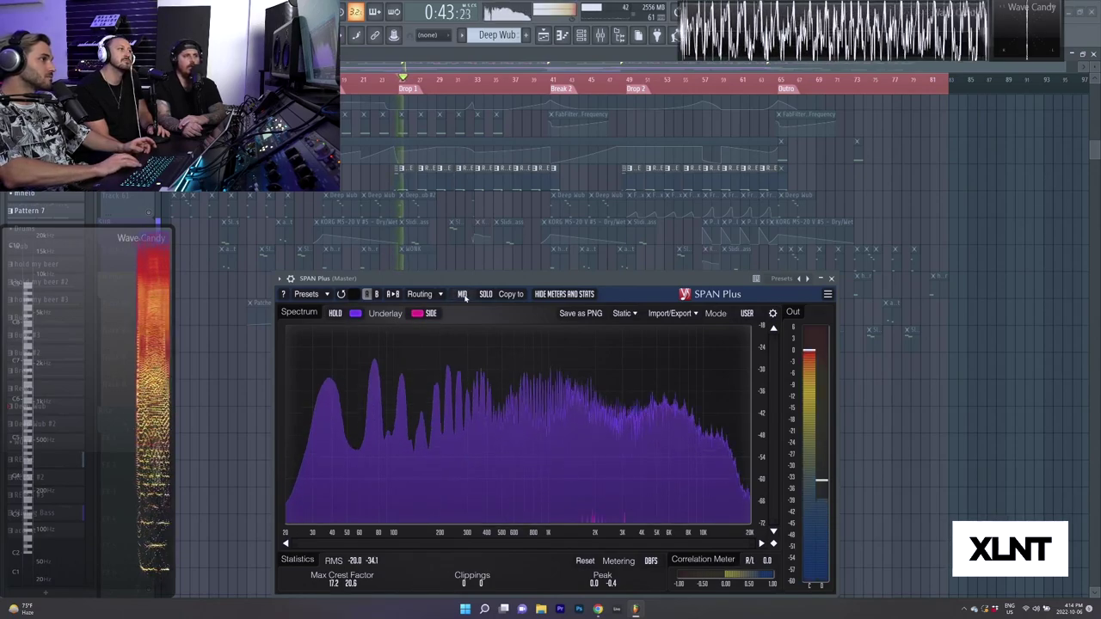
left_click(462, 294)
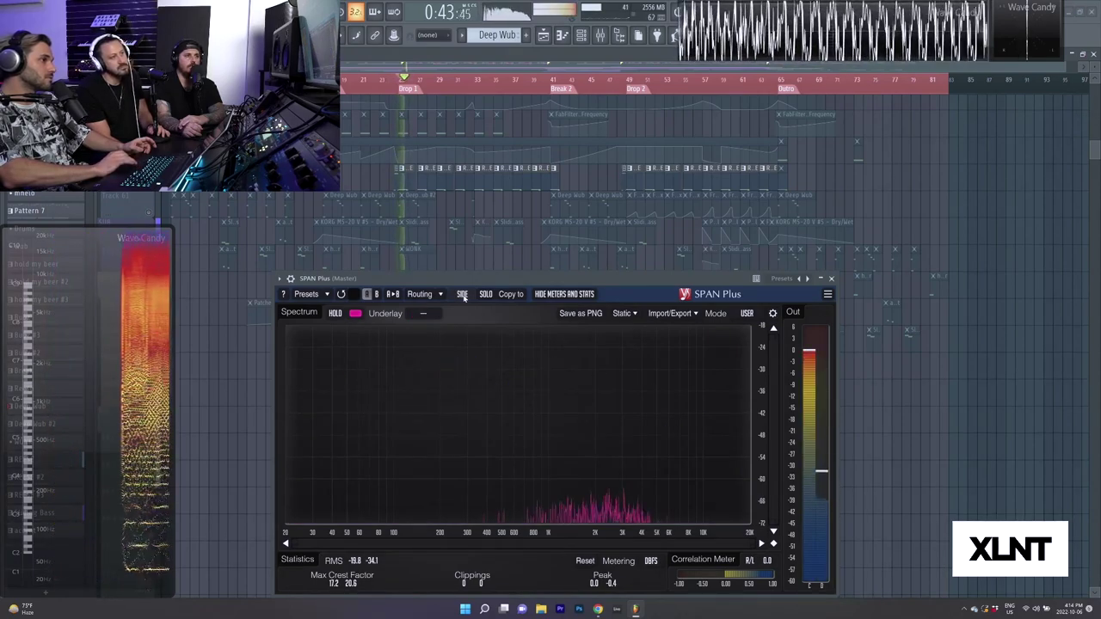
left_click(462, 294)
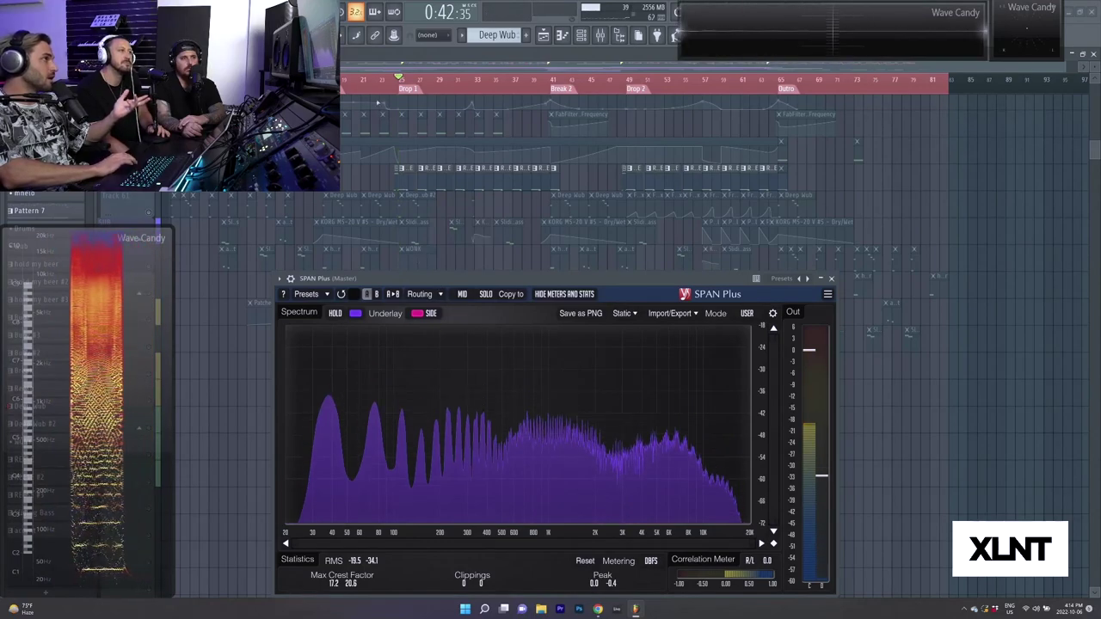
Solo the Lead Synth track and play it from Drop 1 to inspect its spectrum, then stop playback.
scroll(550, 189, "up", 3)
scroll(221, 204, "up", 2)
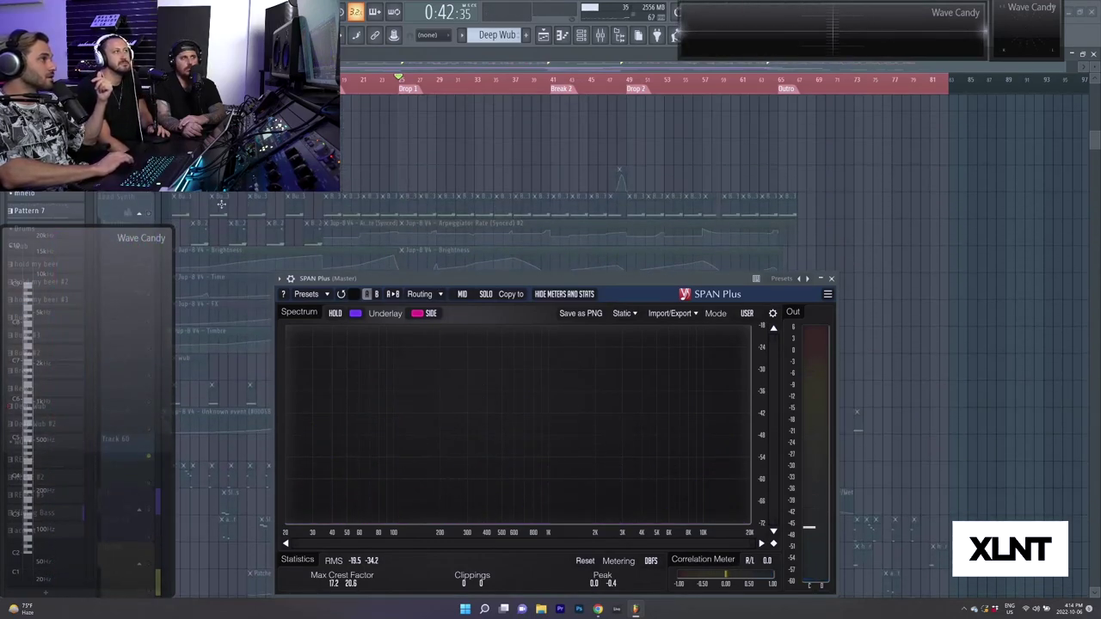
left_click(148, 214)
key("space")
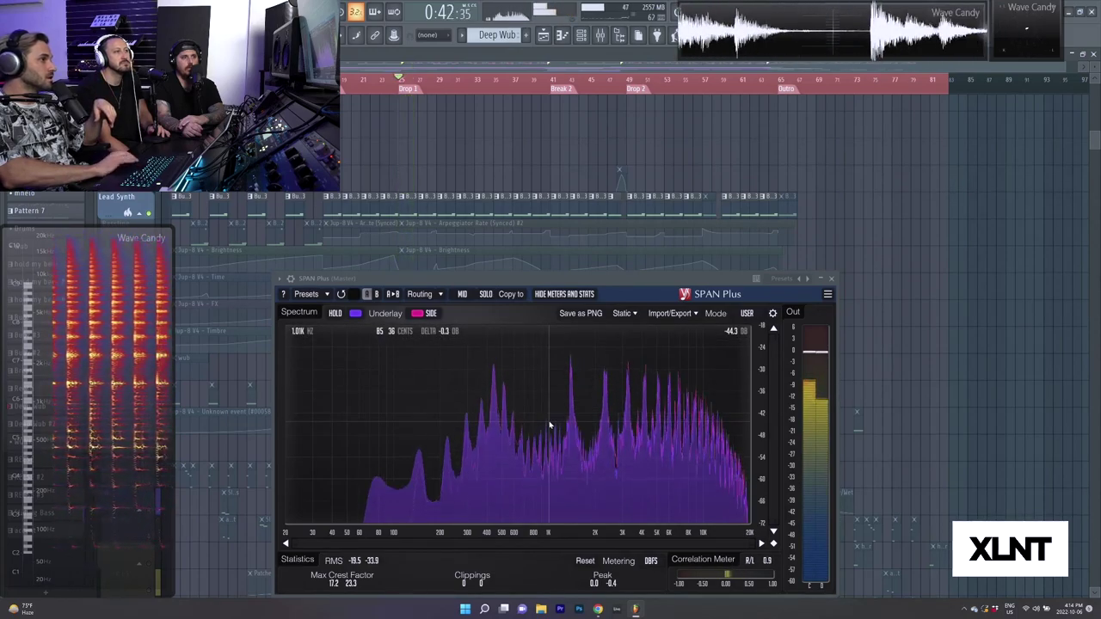
key("space")
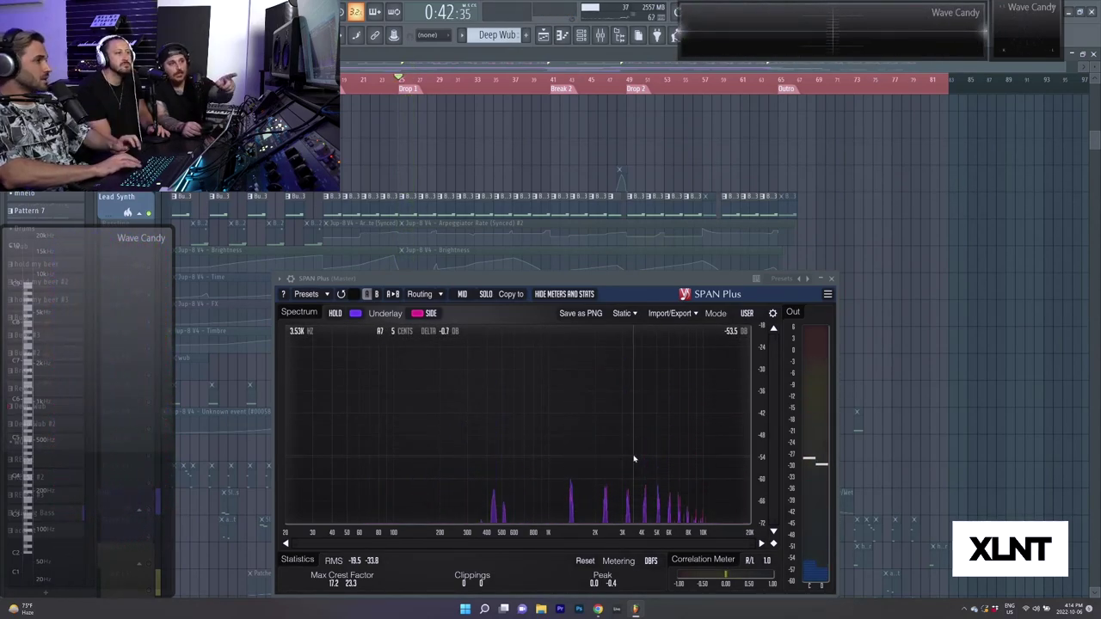
Replay the soloed Lead Synth and hold its spectrum in SPAN Plus before stopping playback.
key("space")
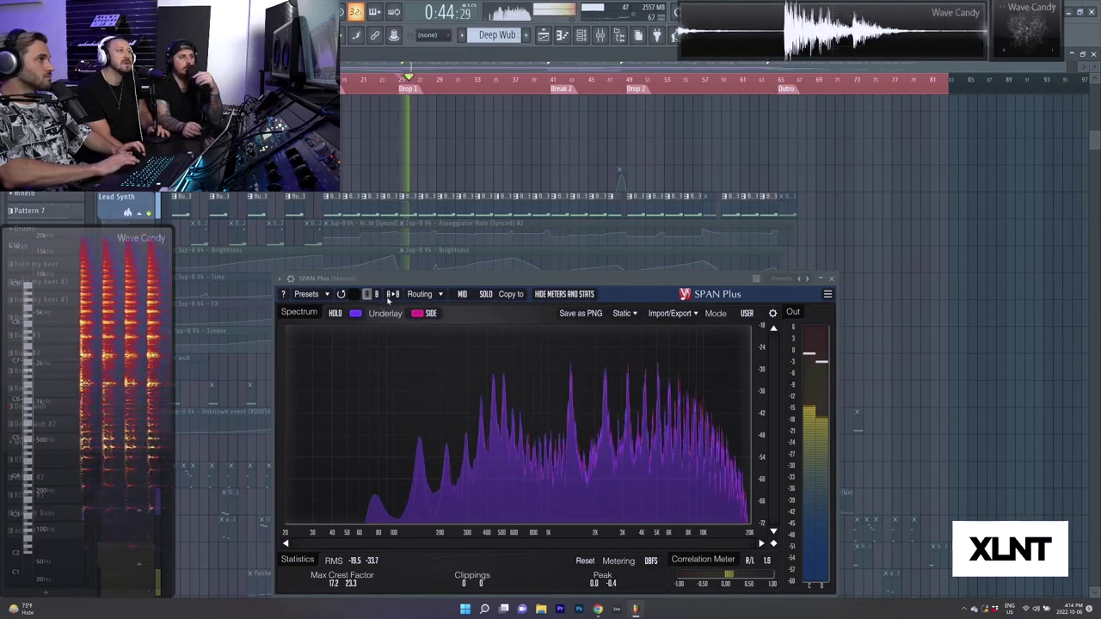
left_click(346, 314)
key("space")
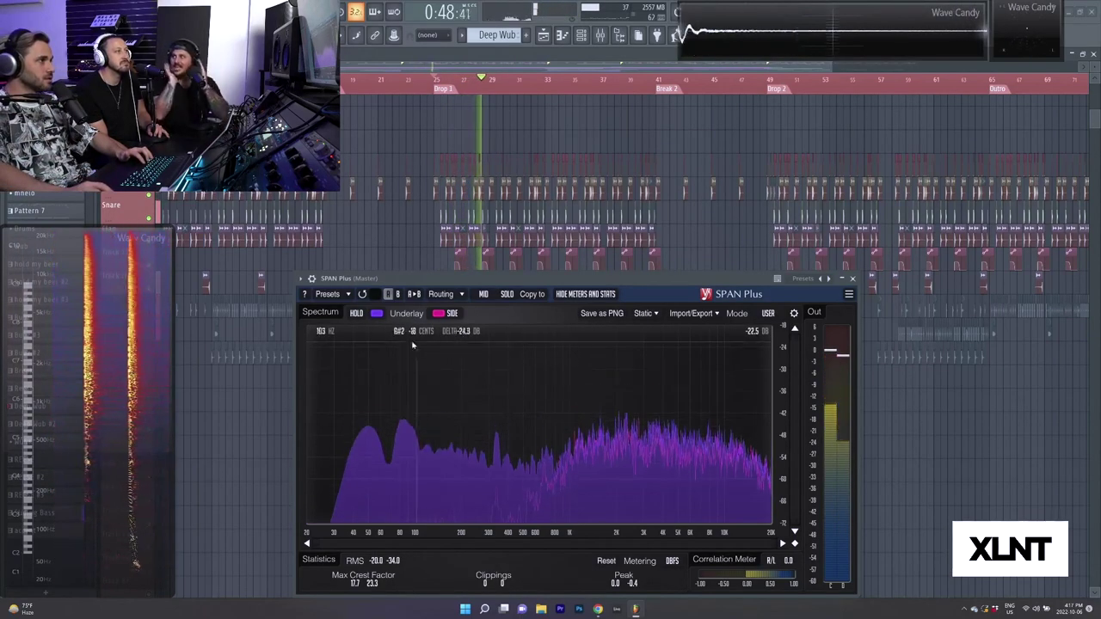
Hold the spectrum of the playing drums in SPAN Plus and stop playback.
left_click(357, 314)
key("space")
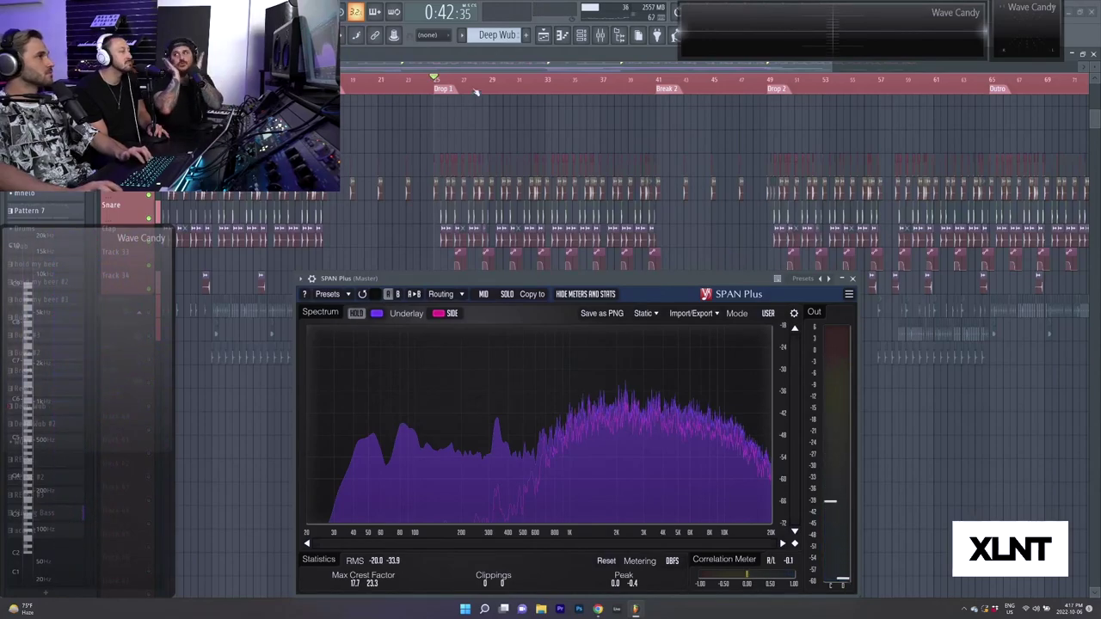
Open the SICK ass SNARE clip's channel settings and audition the sample with SPAN Plus uncovered and its spectrum hold off.
scroll(439, 99, "up", 4)
scroll(438, 100, "up", 5)
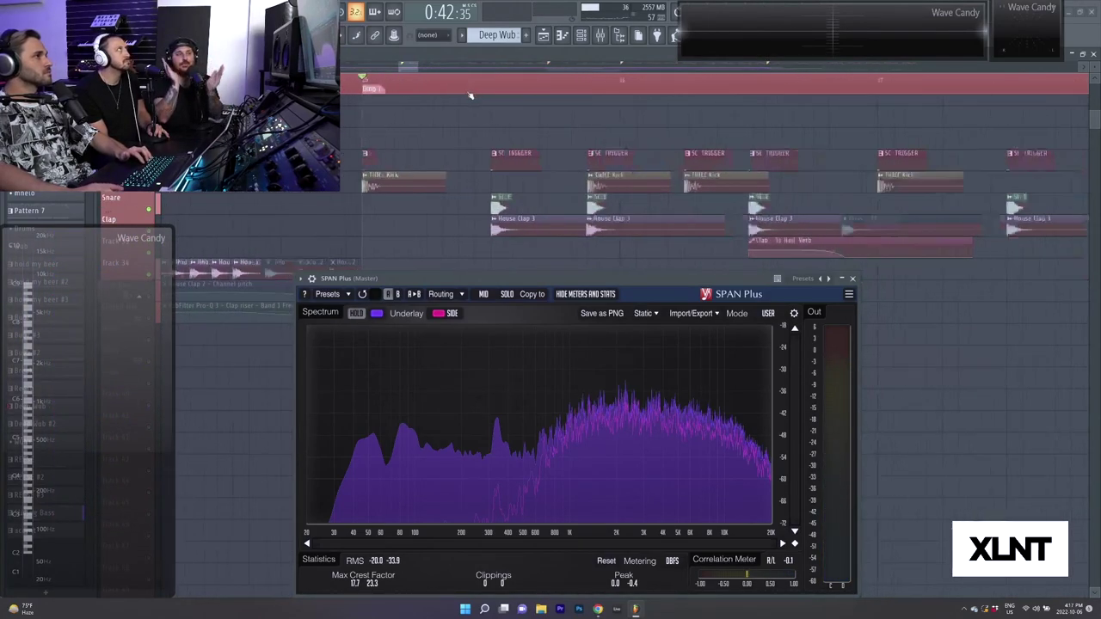
double_click(532, 204)
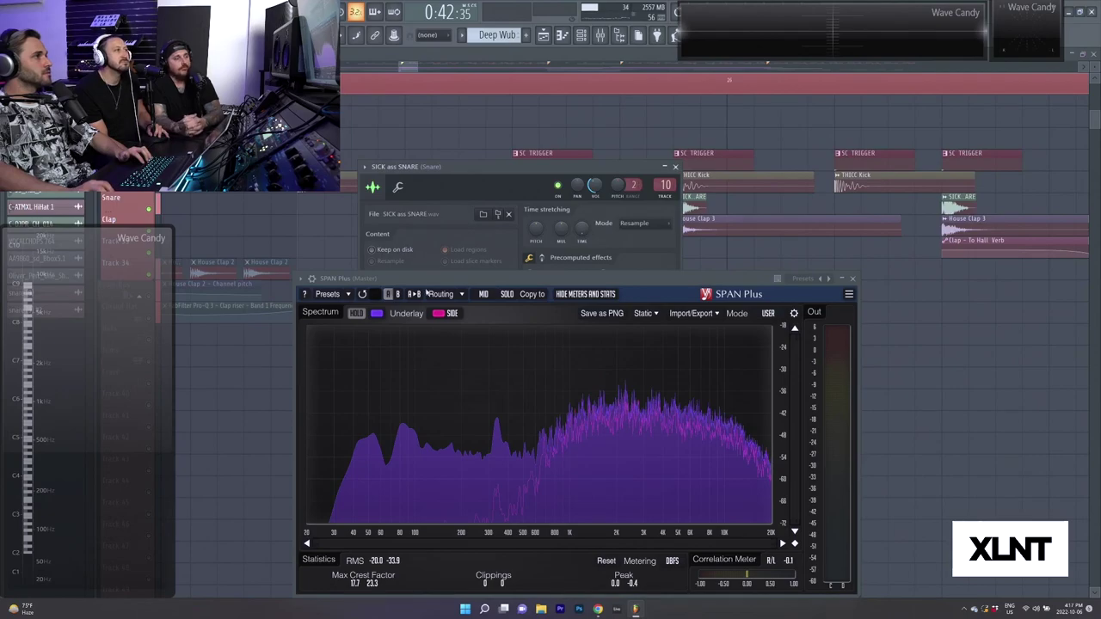
left_click_drag(428, 279, 449, 367)
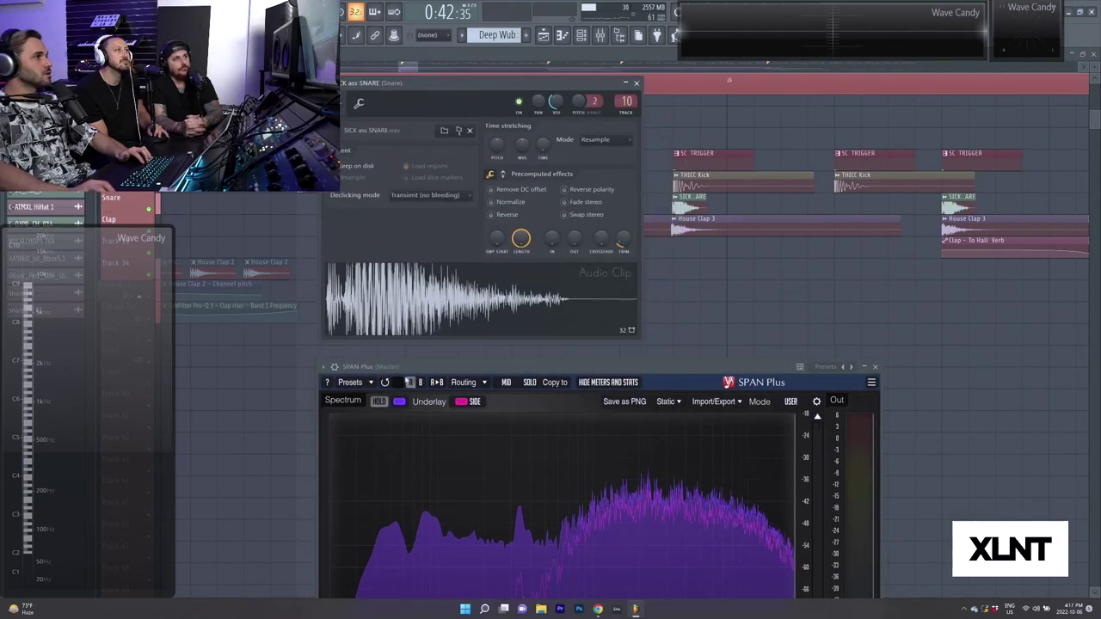
left_click(382, 403)
double_click(427, 321)
double_click(426, 321)
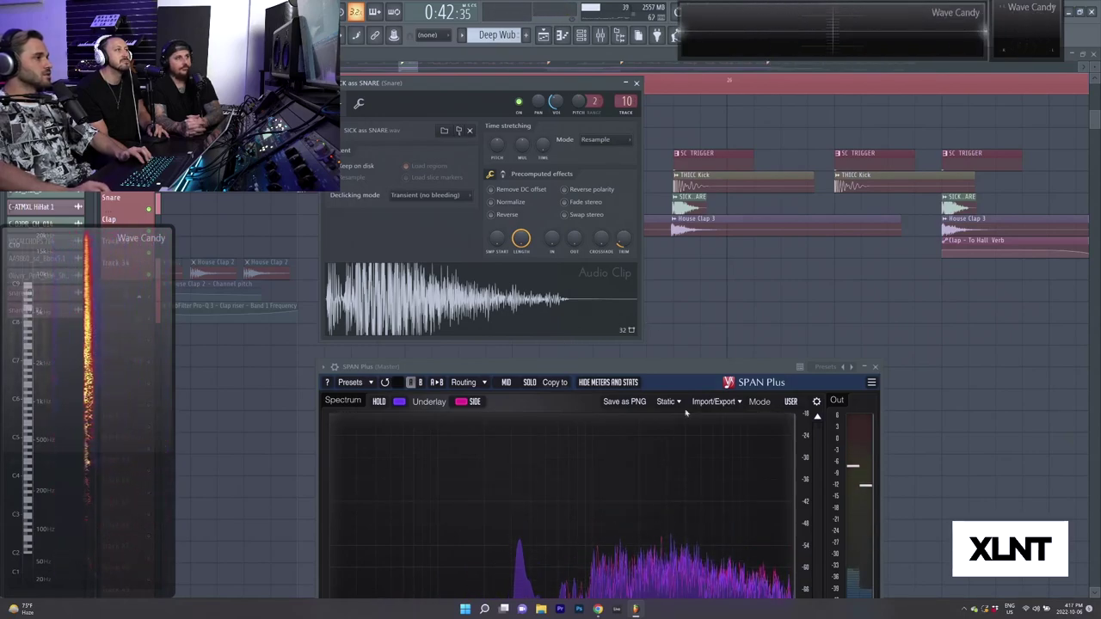
Open the mixer and change its layout to Wide 3.
key("F9")
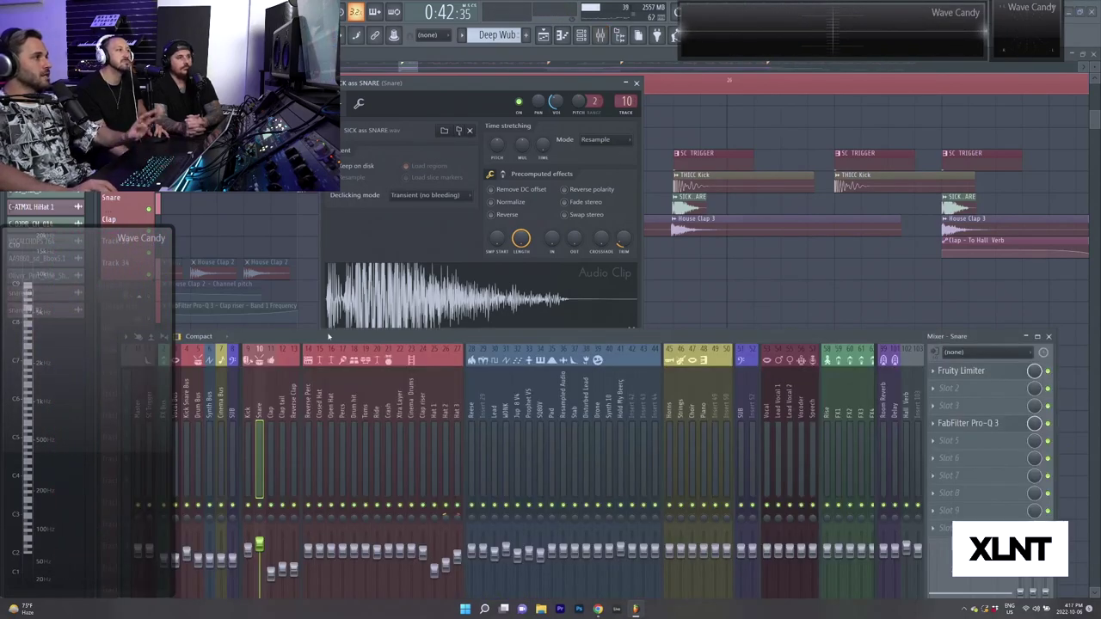
left_click_drag(327, 336, 475, 177)
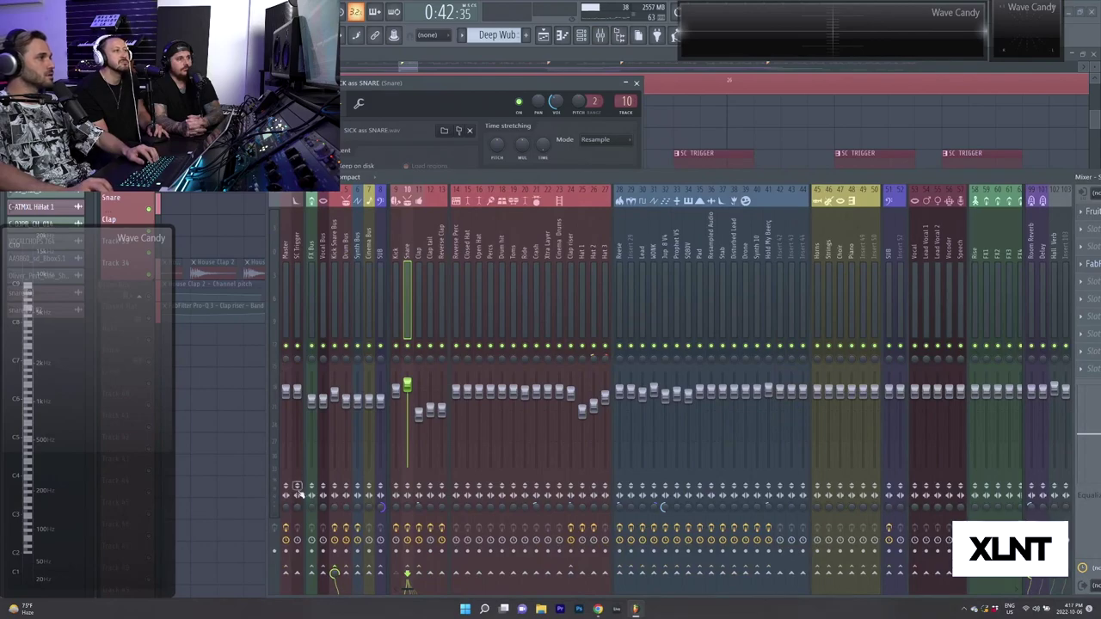
left_click(352, 177)
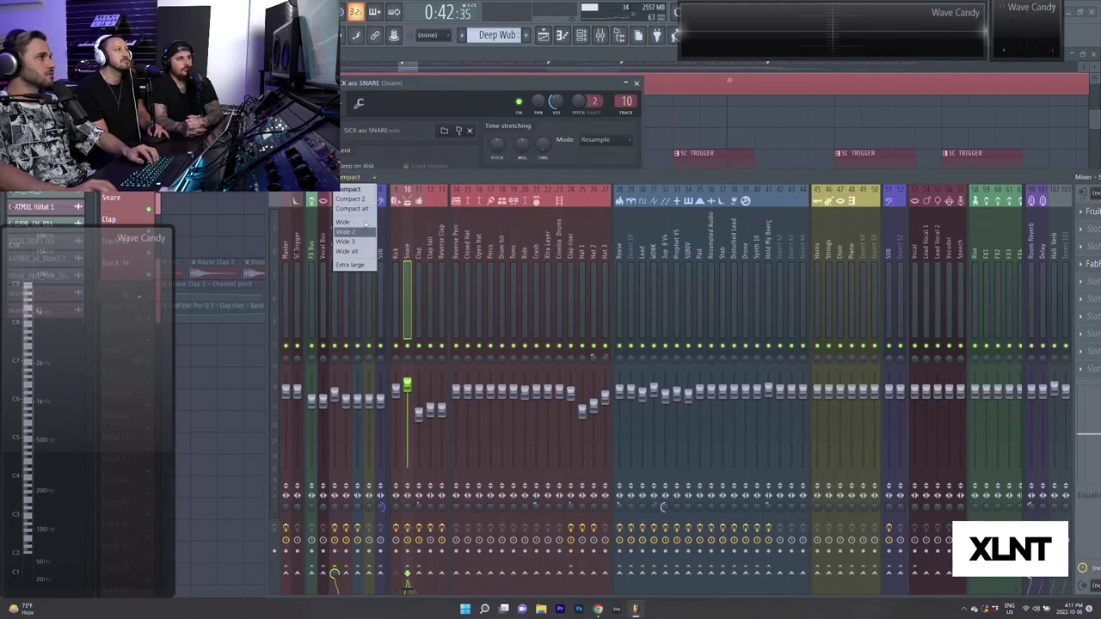
left_click(355, 243)
Rearrange the mixer and SPAN Plus windows so the mixer's Master, bus and drum tracks are in view.
left_click_drag(431, 183, 1005, 192)
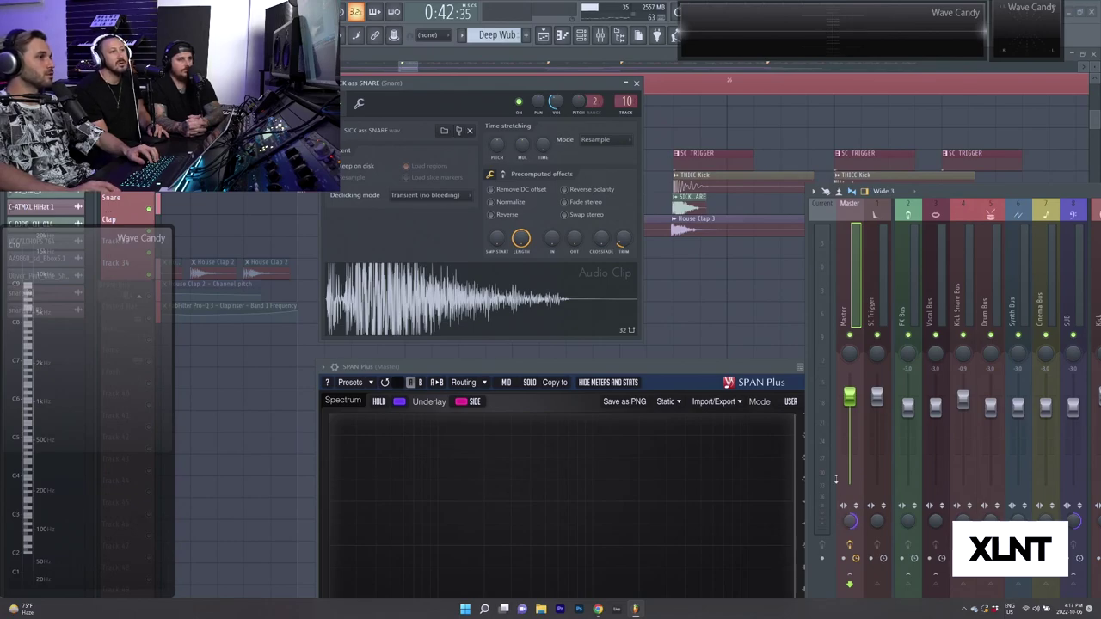
left_click_drag(639, 378, 604, 289)
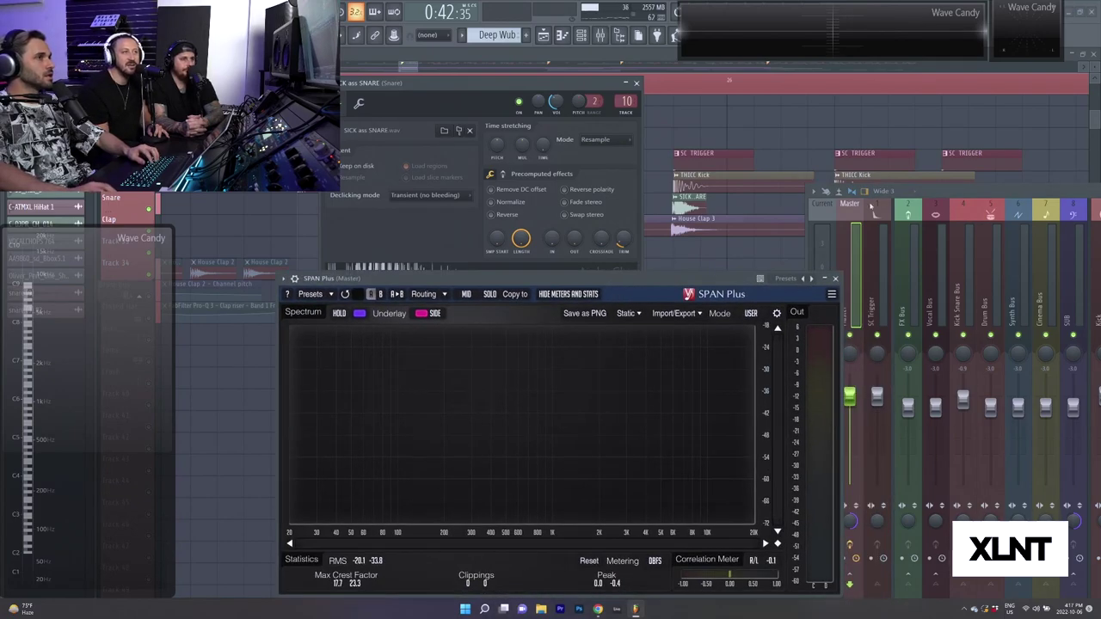
left_click_drag(870, 206, 565, 117)
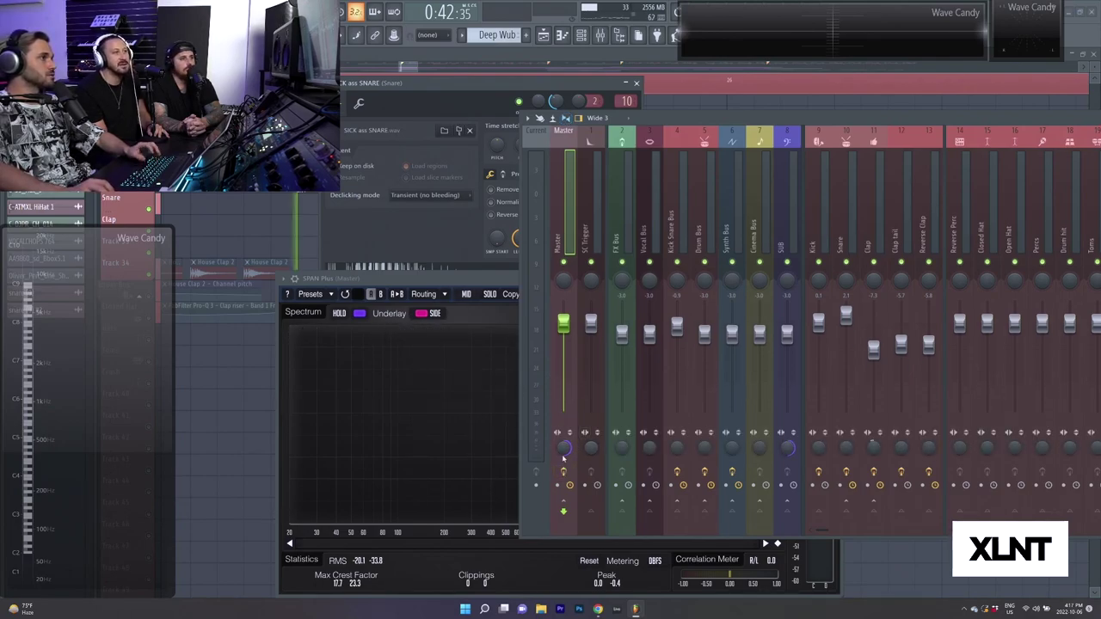
Replace Edison with Fruity Stereo Shaper in the Master track's second effect slot.
key("space")
left_click_drag(676, 117, 361, 168)
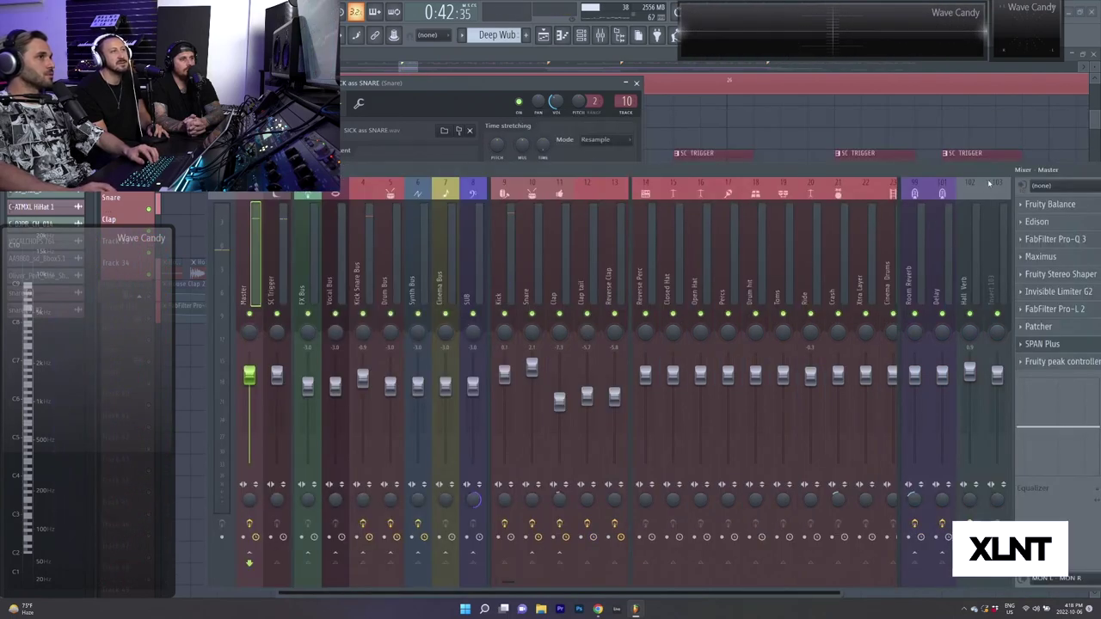
left_click_drag(997, 176, 857, 184)
left_click(881, 231)
left_click(896, 254)
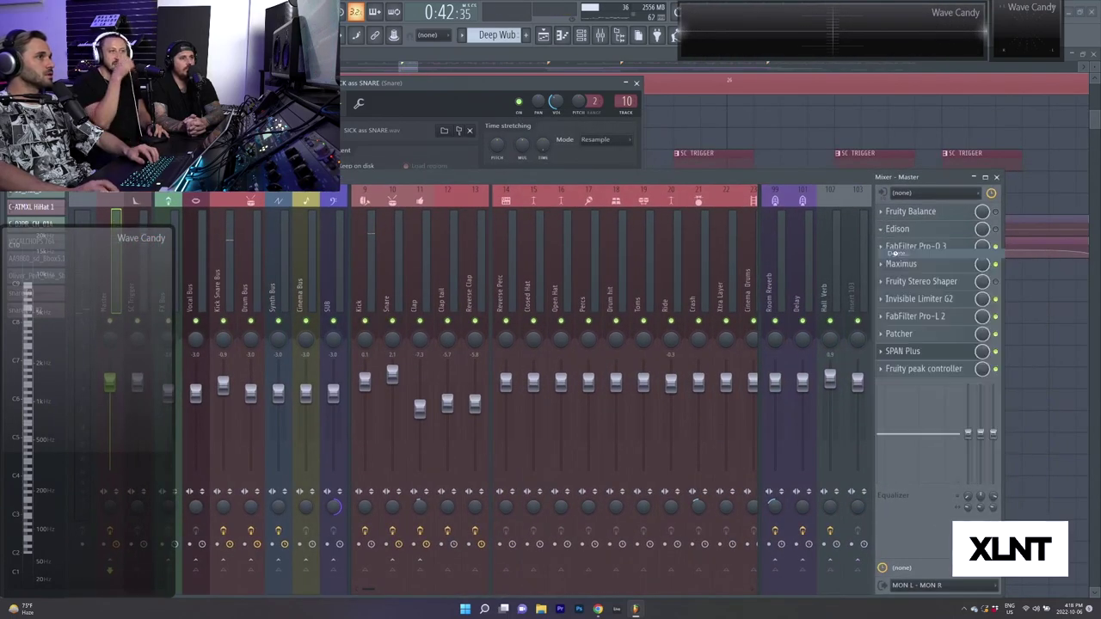
left_click(941, 224)
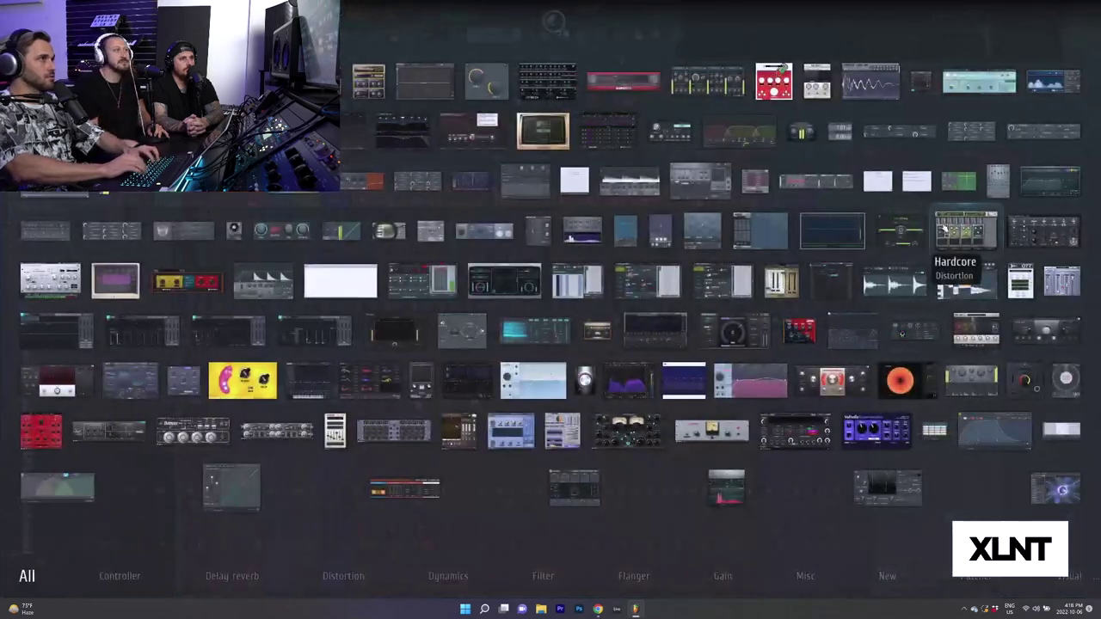
type("stereo")
left_click(486, 234)
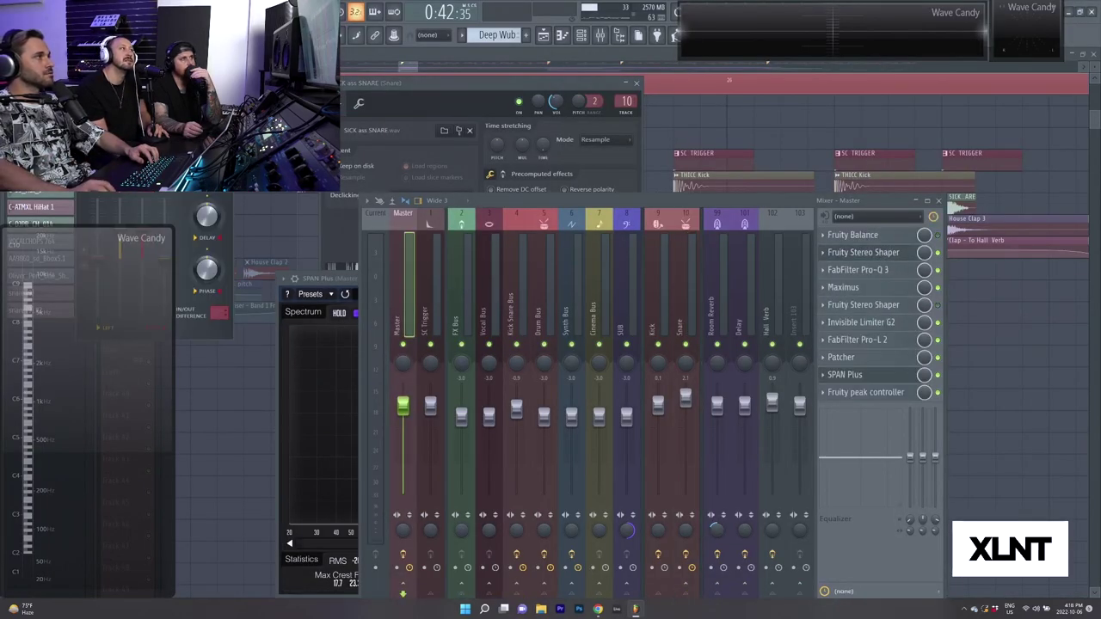
Apply Fruity Stereo Shaper's aSide preset on the Master and audition the playing drums through it.
left_click_drag(222, 156, 461, 98)
left_click(442, 93)
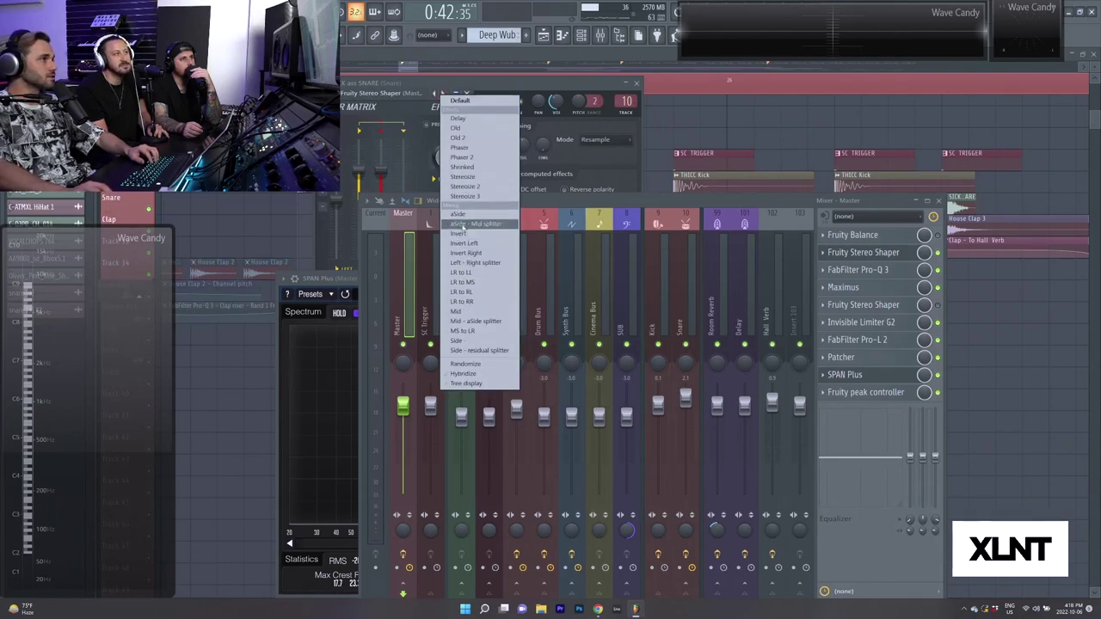
left_click(459, 214)
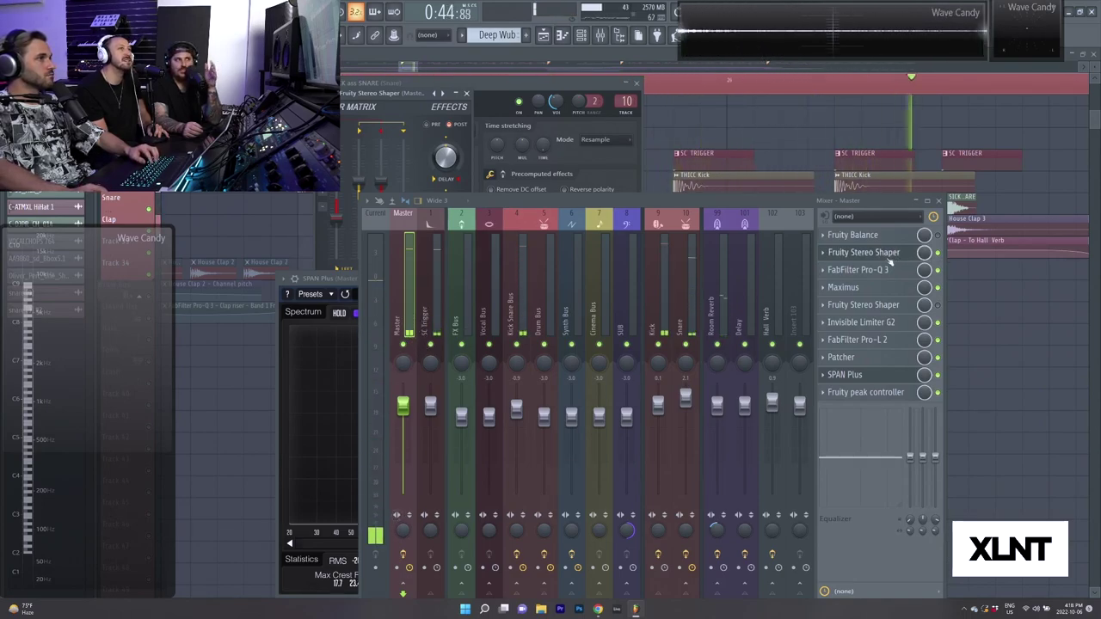
left_click_drag(546, 201, 679, 208)
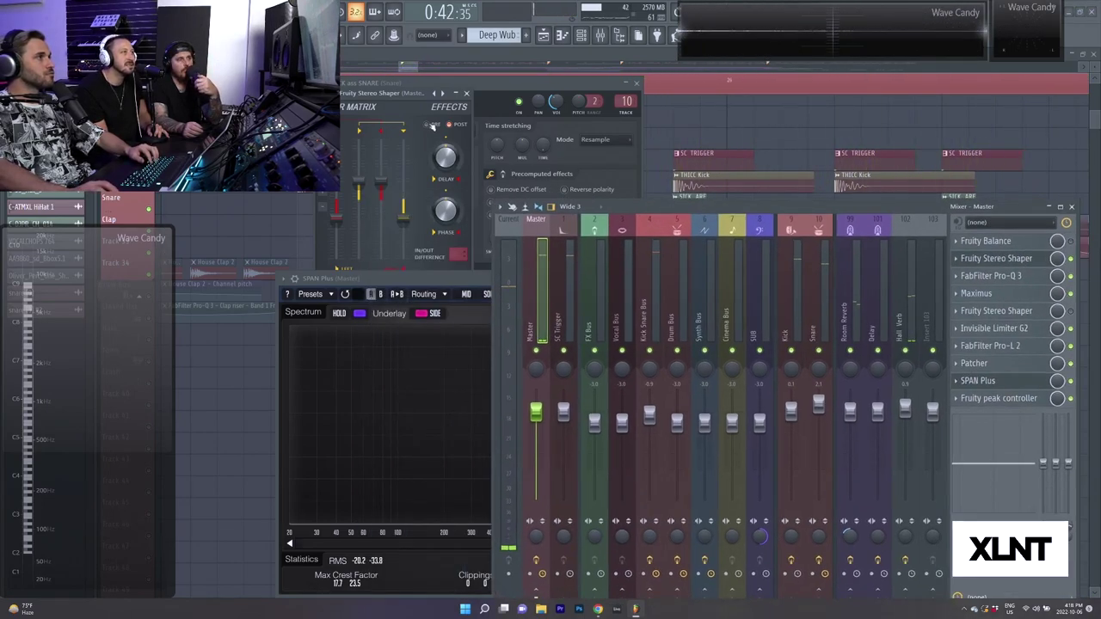
Load the Side preset in Fruity Stereo Shaper and bring SPAN Plus into view to analyse the side signal.
left_click(442, 93)
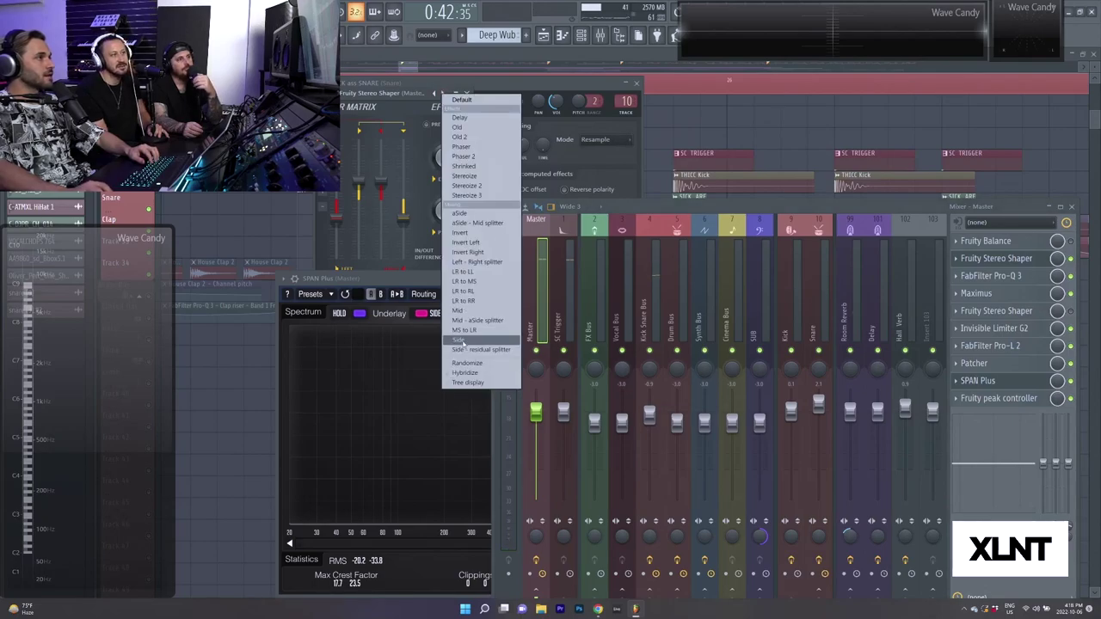
left_click(464, 349)
left_click_drag(615, 209, 838, 217)
left_click_drag(561, 281, 388, 262)
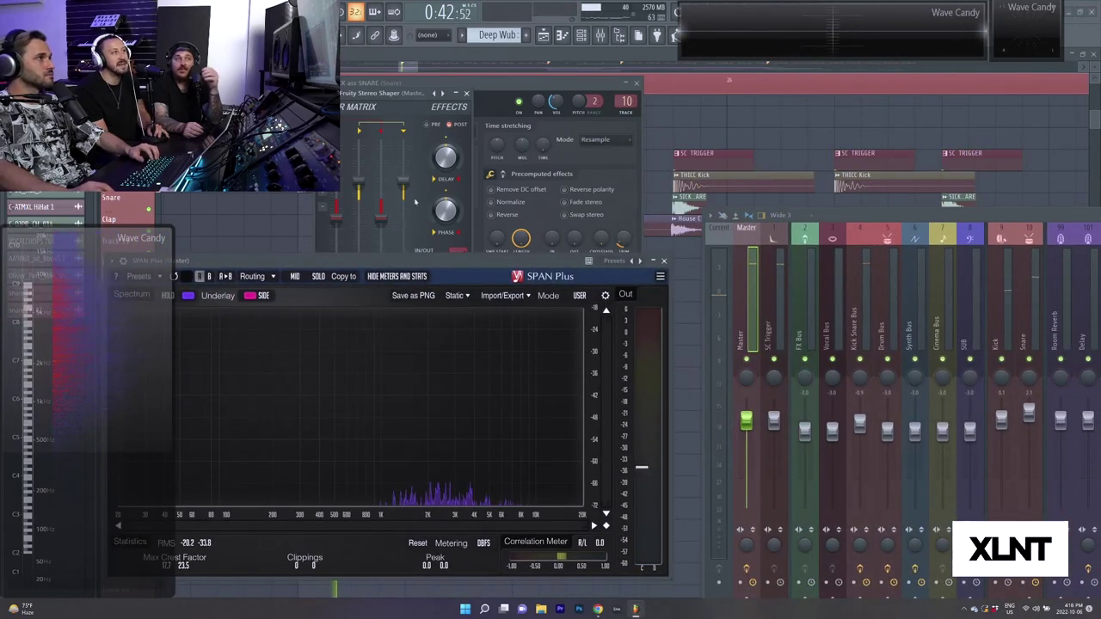
Switch Fruity Stereo Shaper to the Mid preset and play the drums to see the mid signal in SPAN Plus.
right_click(436, 93)
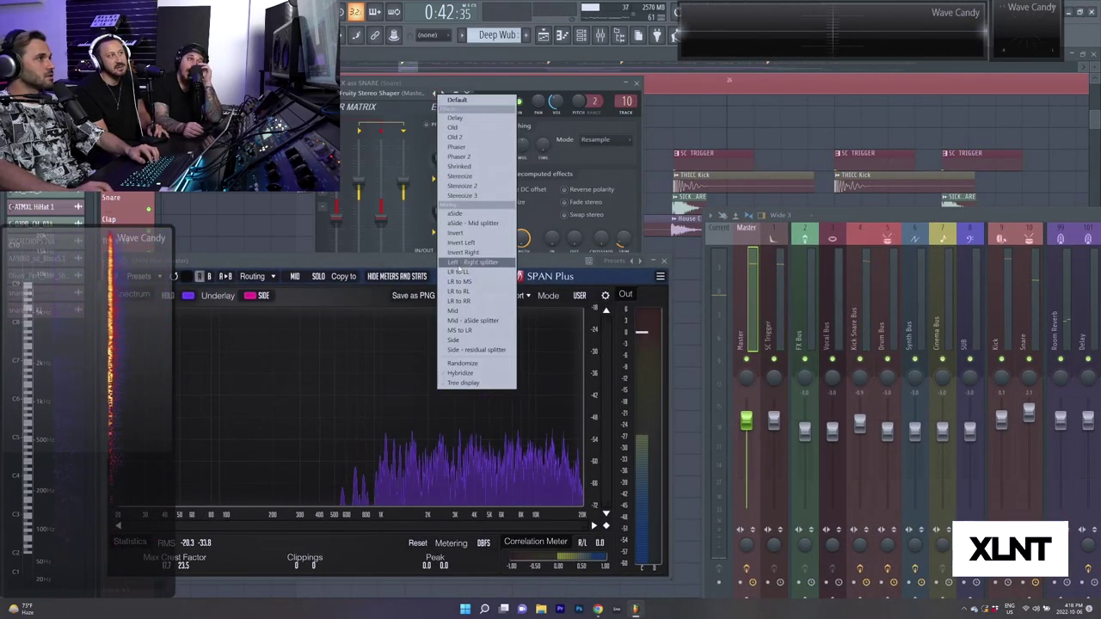
left_click(459, 311)
left_click_drag(834, 217, 767, 208)
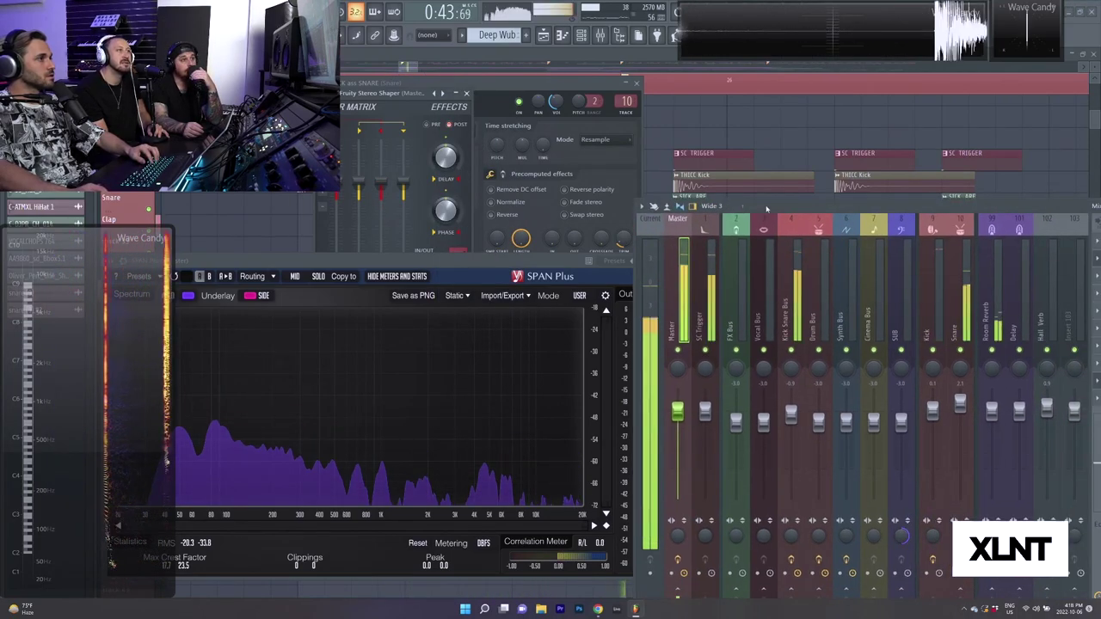
Close the SICK ass SNARE channel settings and look through Fruity Stereo Shaper's presets.
left_click(441, 94)
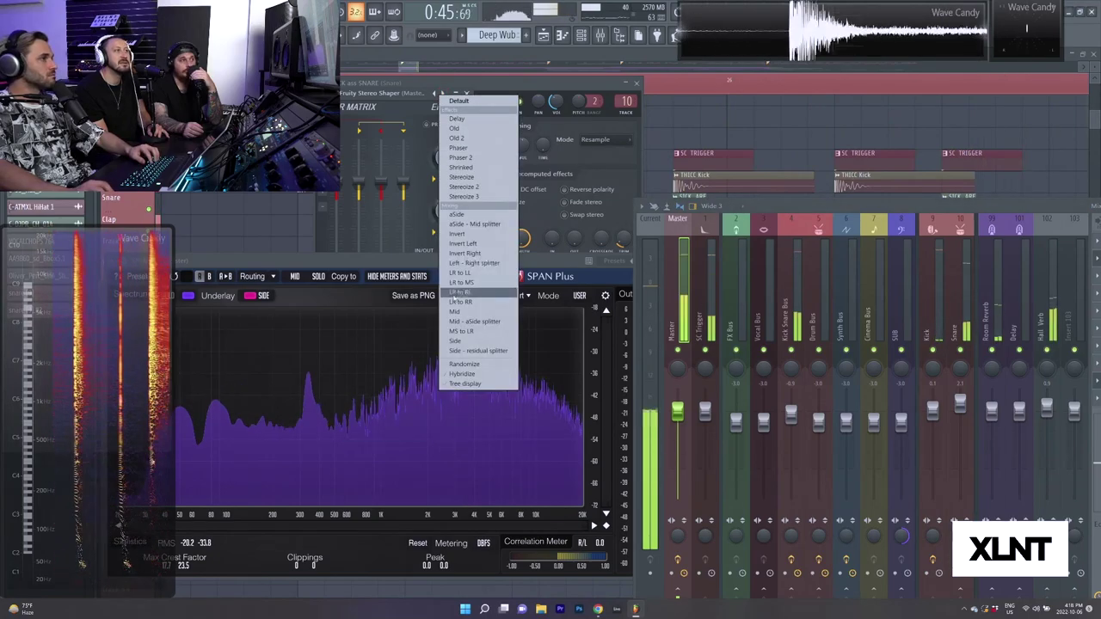
left_click(466, 93)
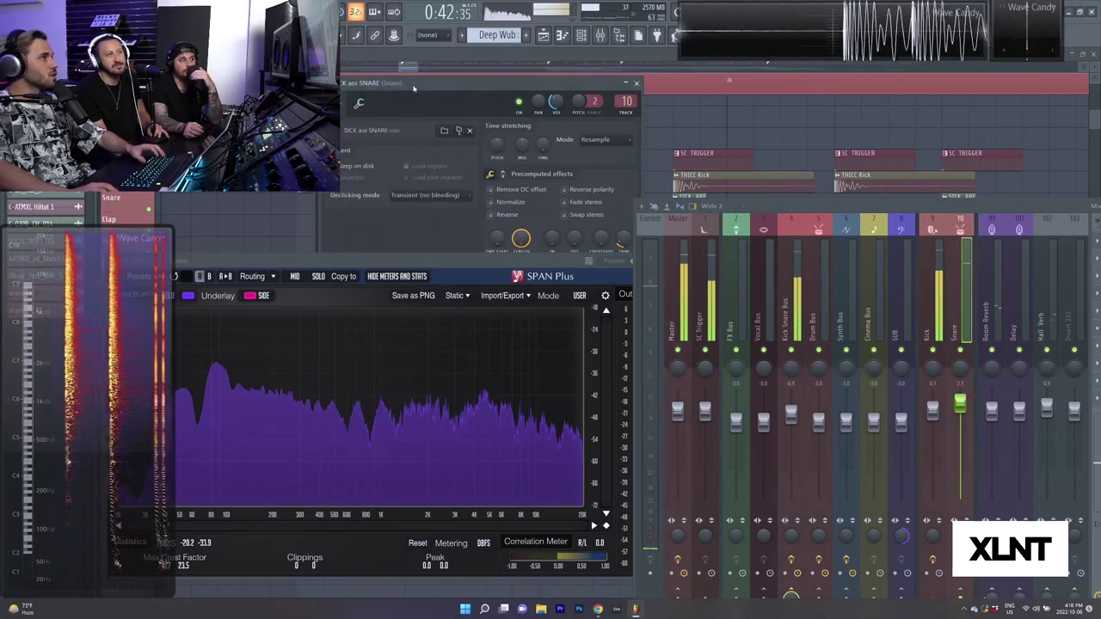
left_click(636, 84)
left_click(441, 94)
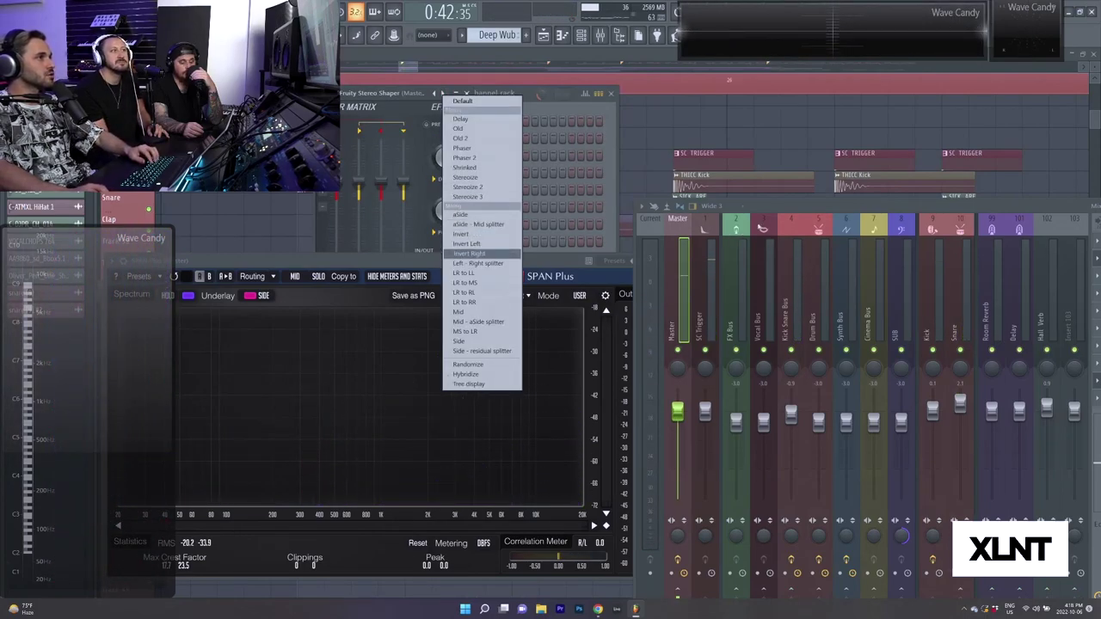
left_click(493, 253)
Bypass the Master's first Fruity Stereo Shaper and close the SPAN Plus, Stereo Shaper and channel rack windows.
left_click_drag(833, 207, 596, 183)
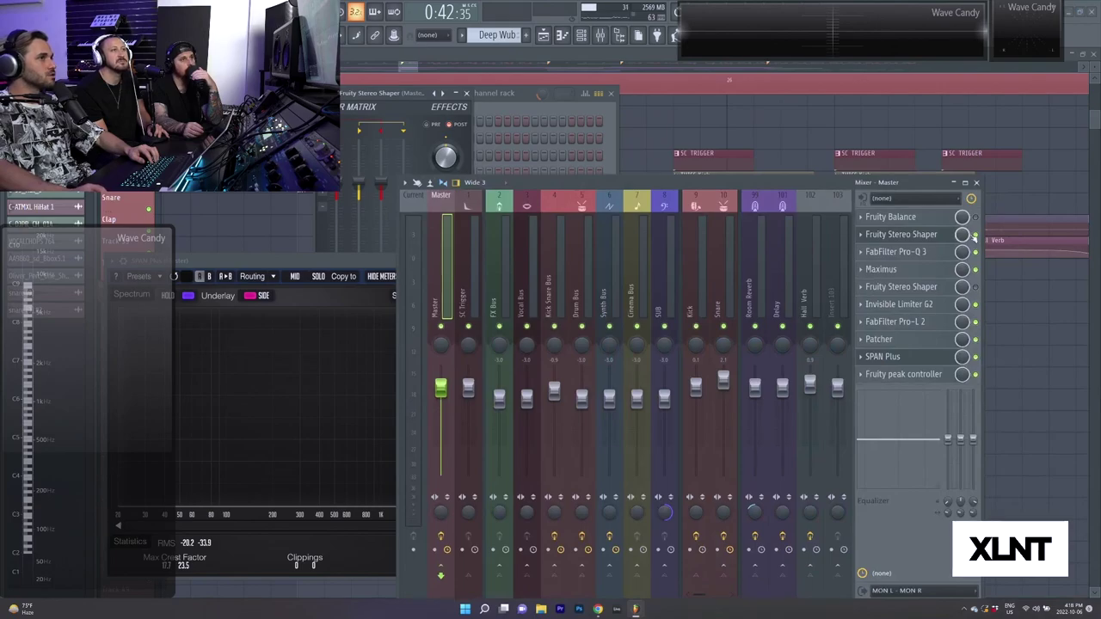
left_click_drag(358, 270, 419, 223)
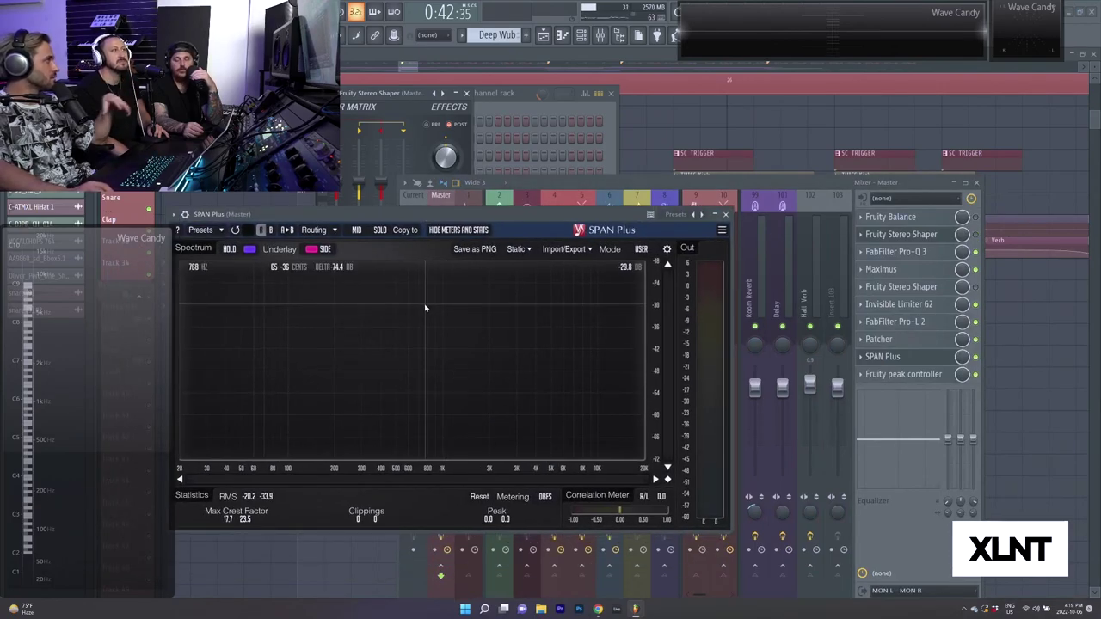
left_click(725, 214)
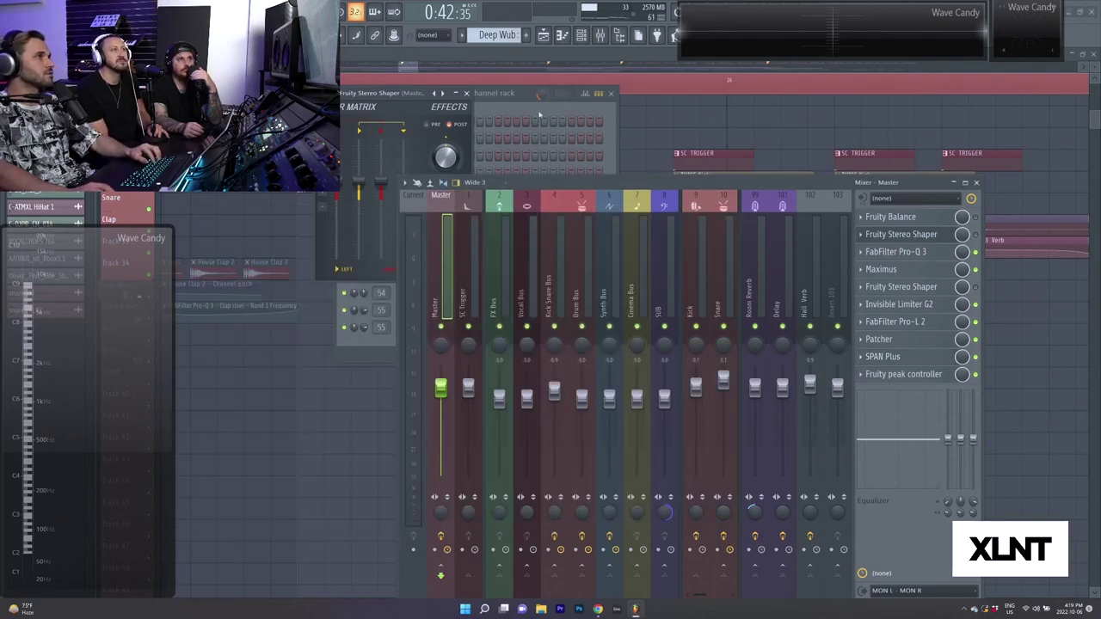
left_click(466, 93)
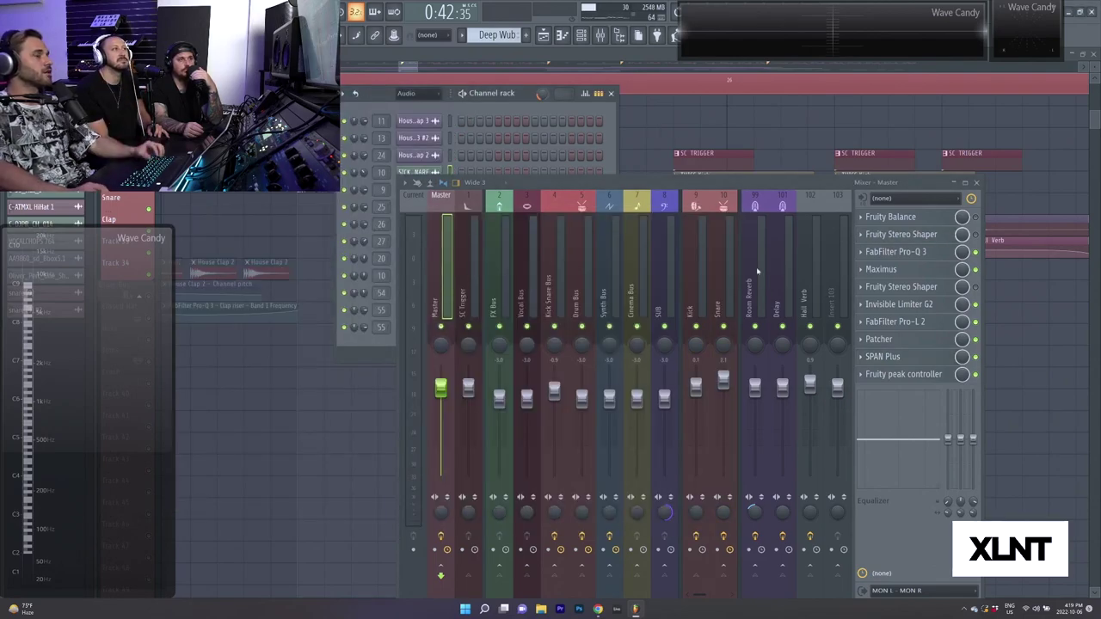
key("F6")
scroll(372, 280, "up", 3)
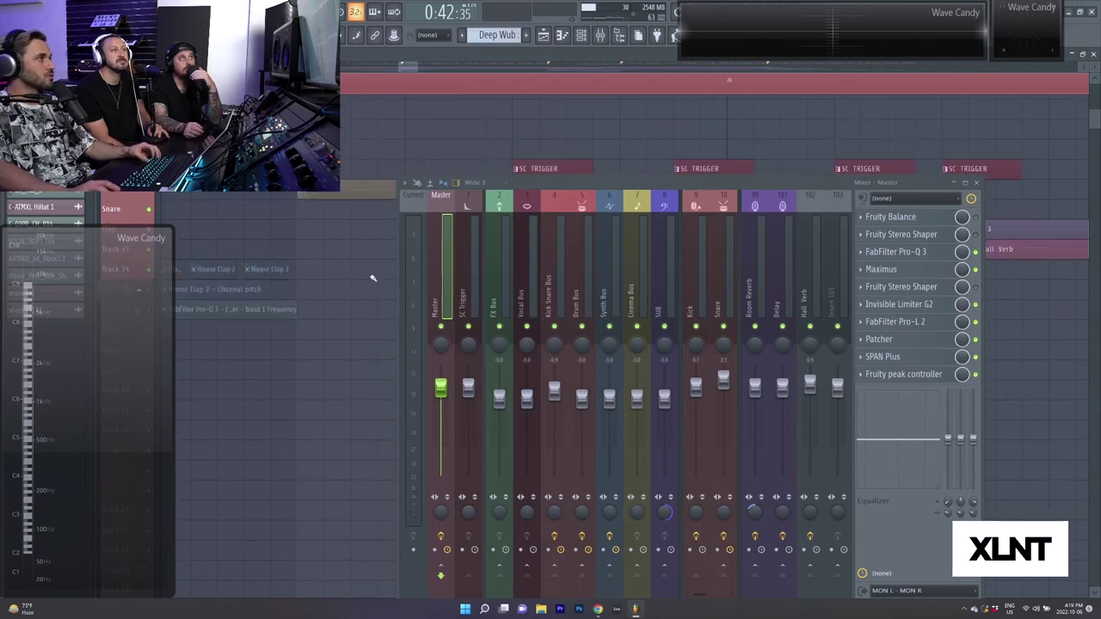
Open SPAN Plus, hold the playing kick and snare spectrum to compare it with the side signal, and close the analyser.
left_click(894, 356)
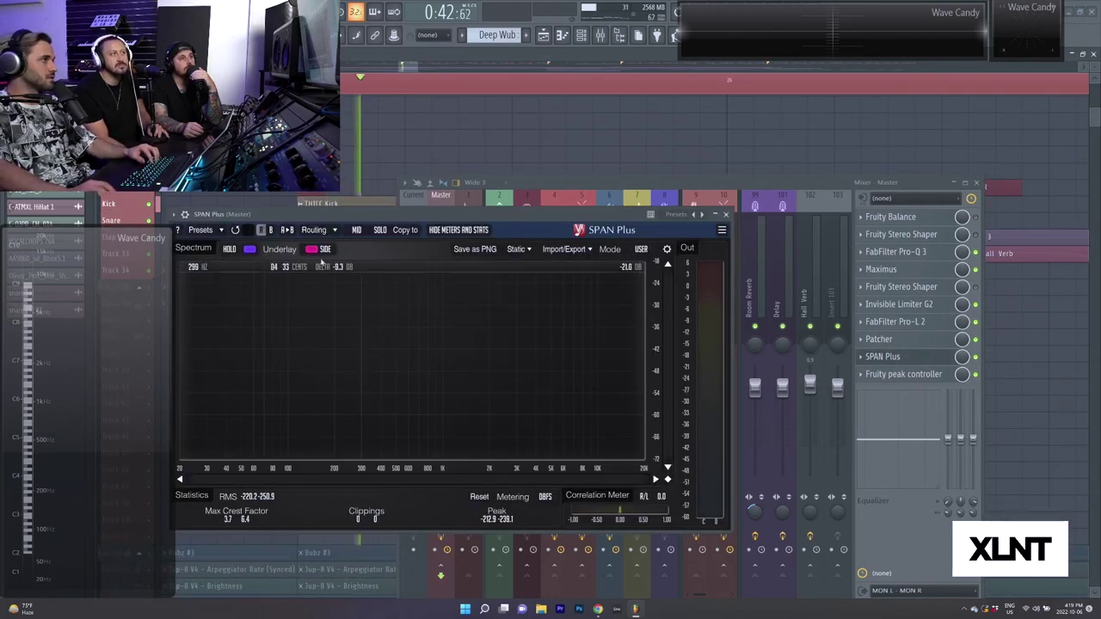
key("space")
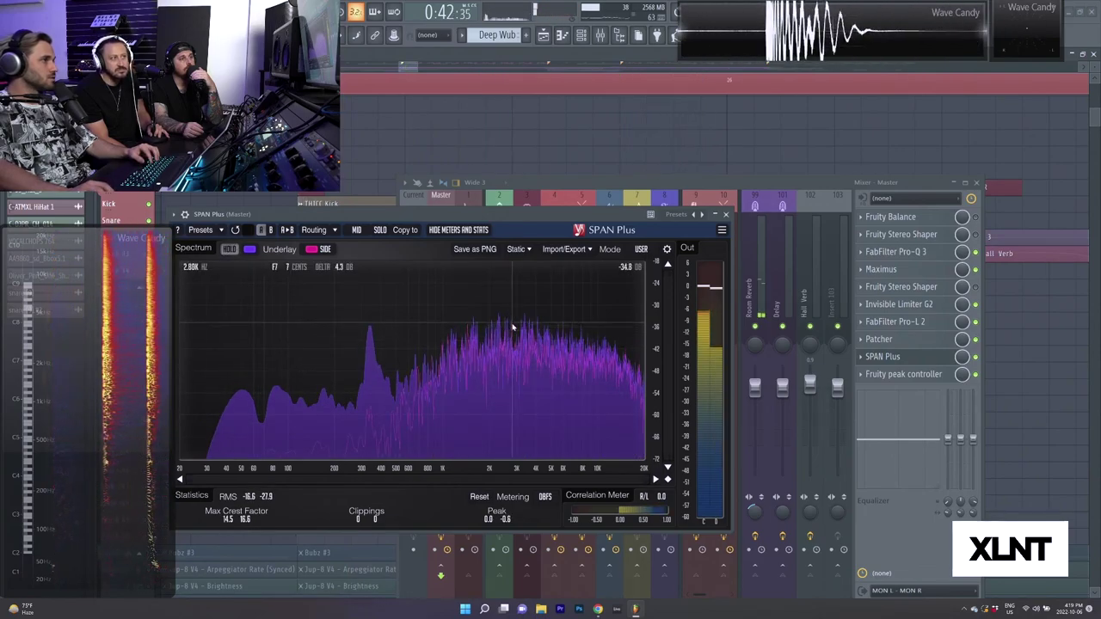
key("space")
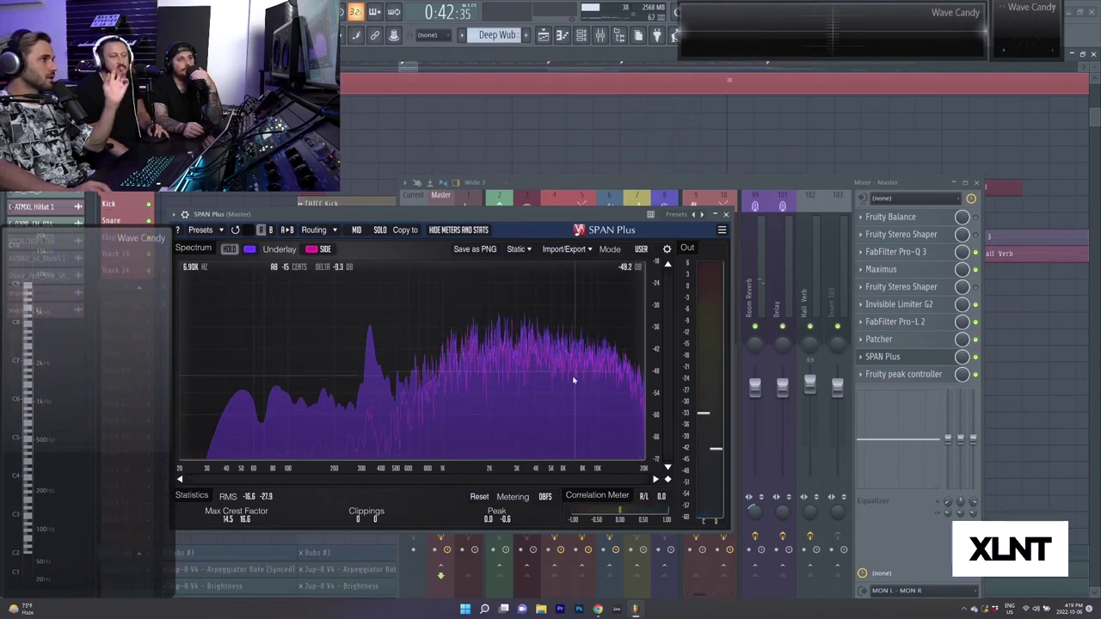
left_click(228, 248)
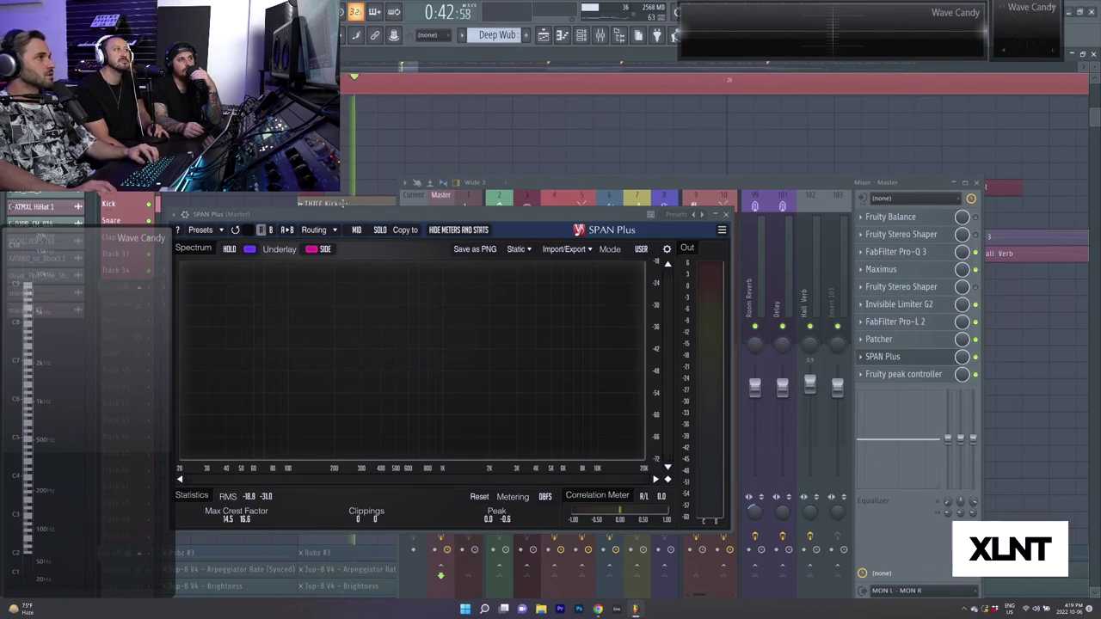
key("space")
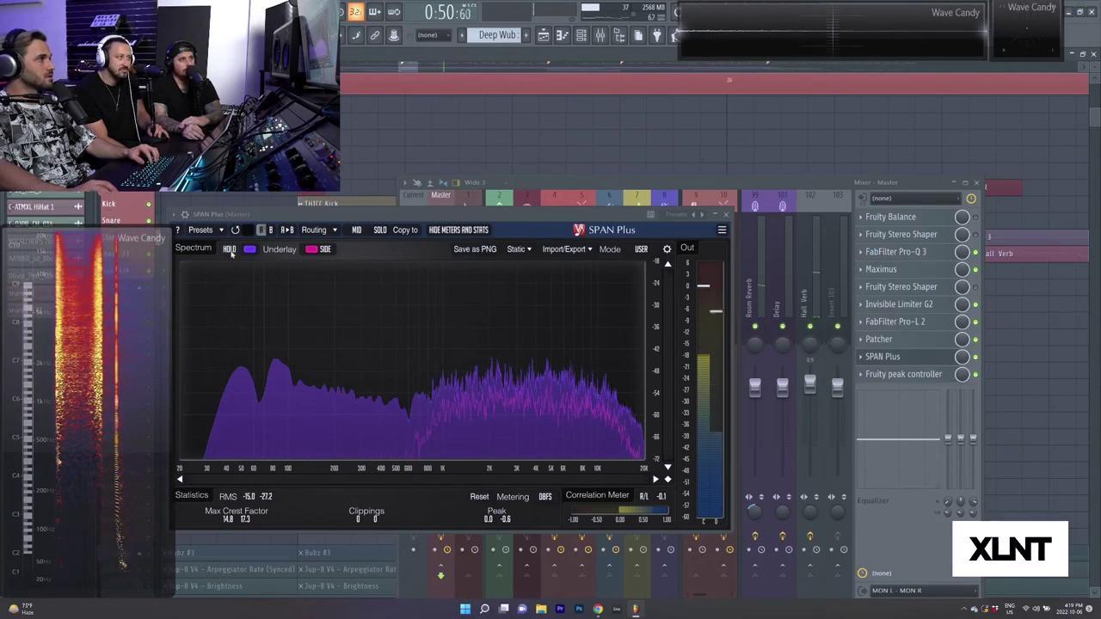
left_click(230, 250)
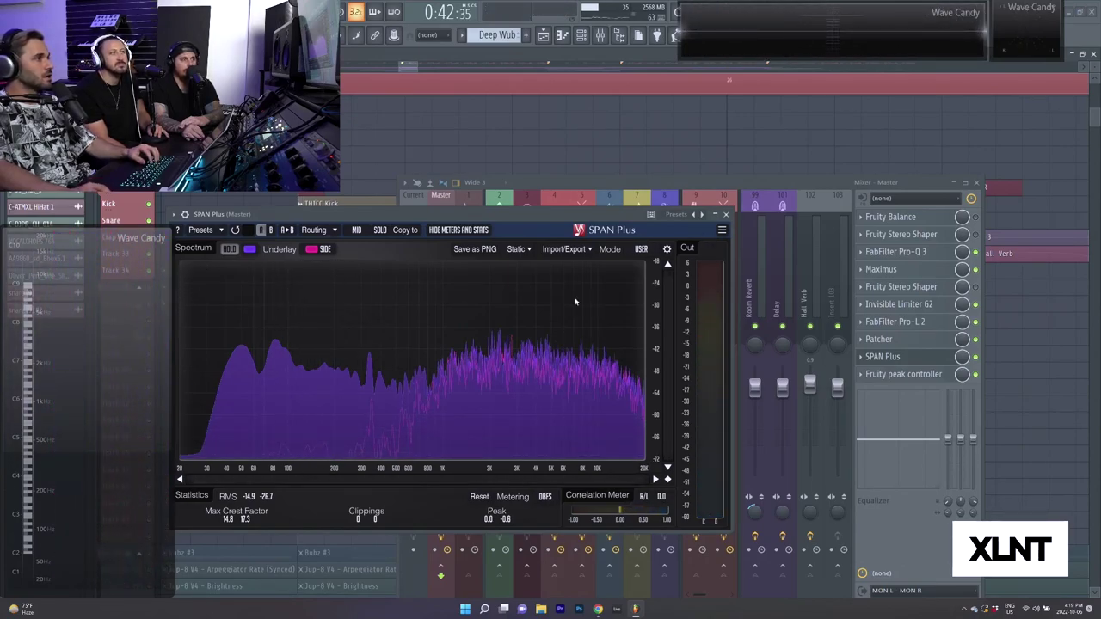
left_click(724, 214)
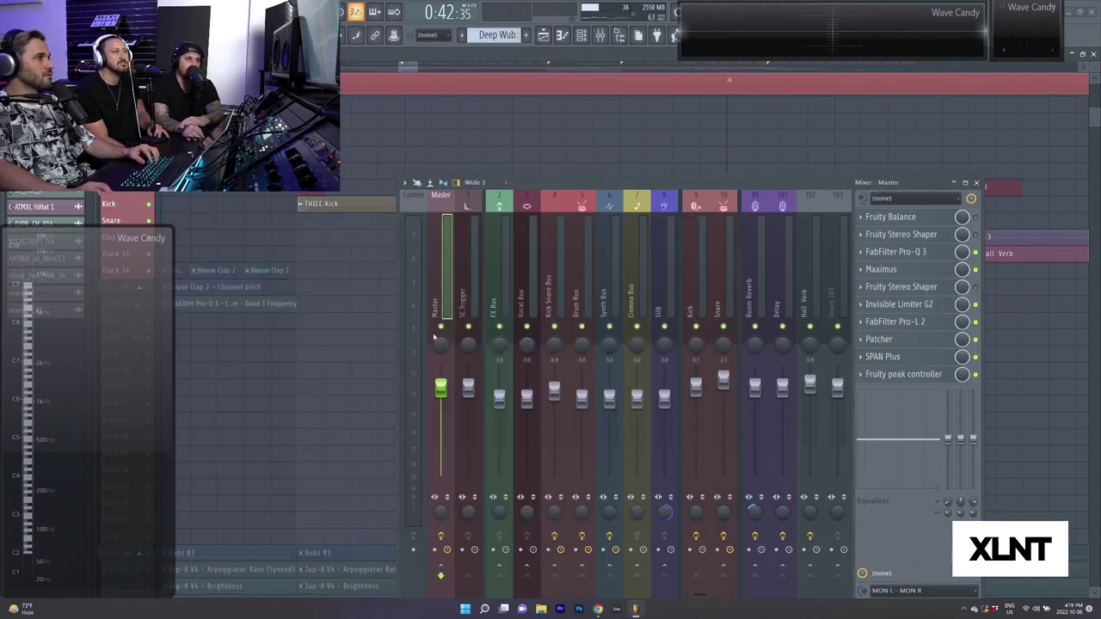
Unmute all playlist tracks, and move and widen the mixer so more drum tracks are in view.
right_click(150, 194)
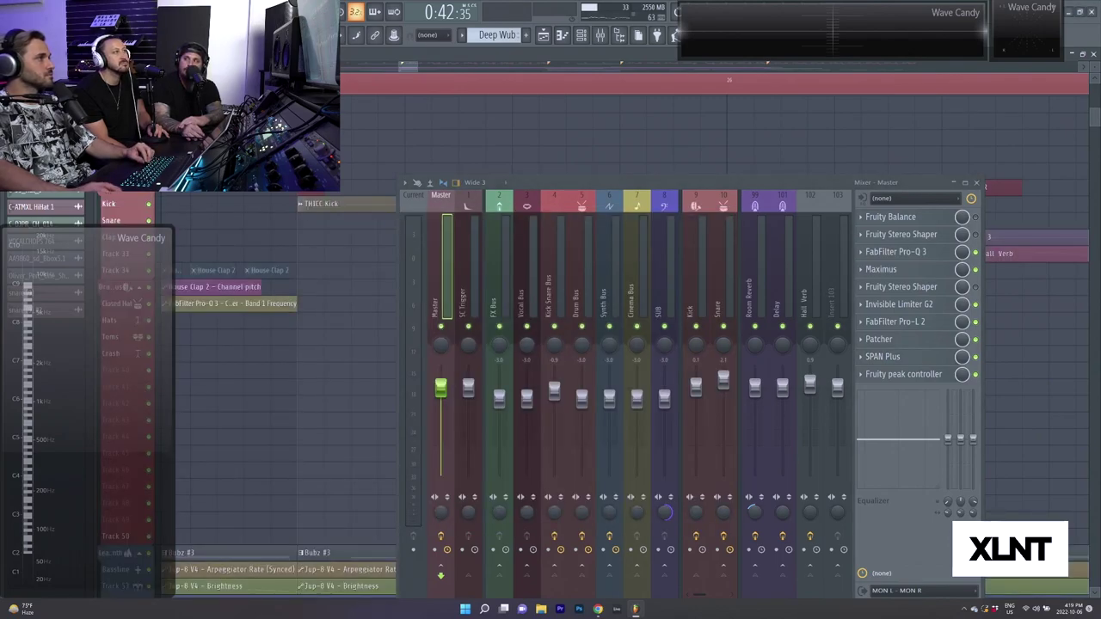
scroll(352, 172, "down", 1)
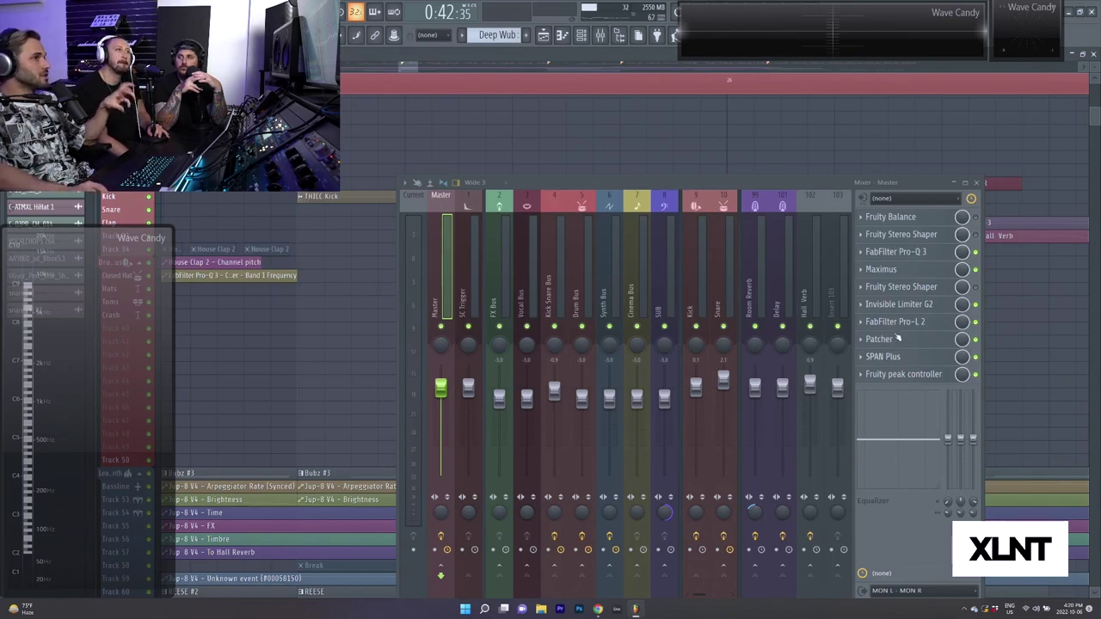
left_click_drag(588, 183, 623, 167)
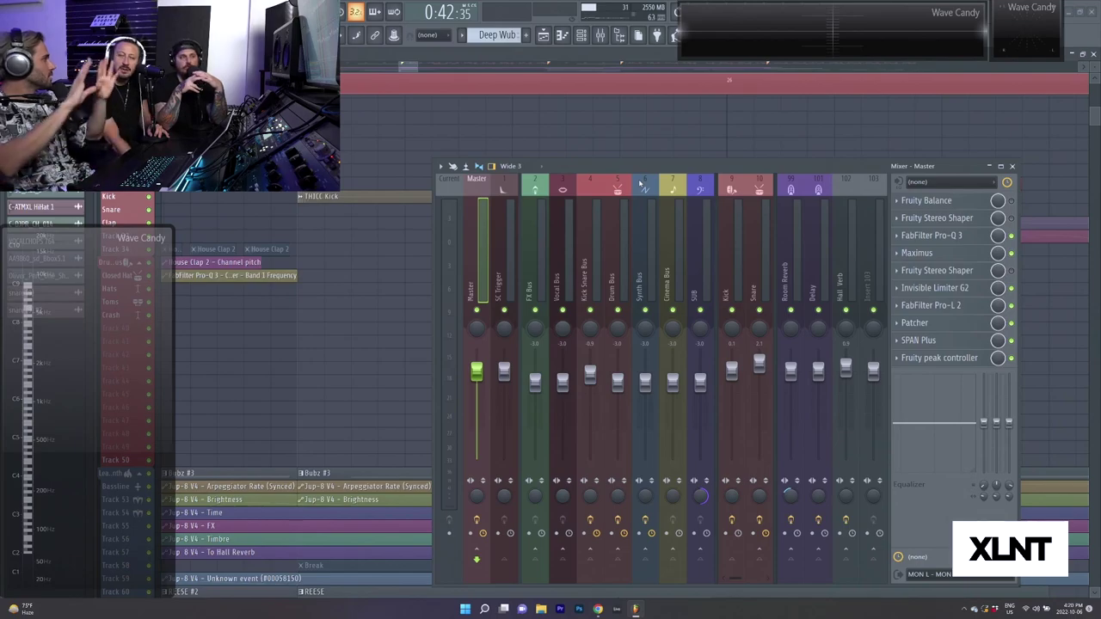
left_click_drag(625, 165, 472, 129)
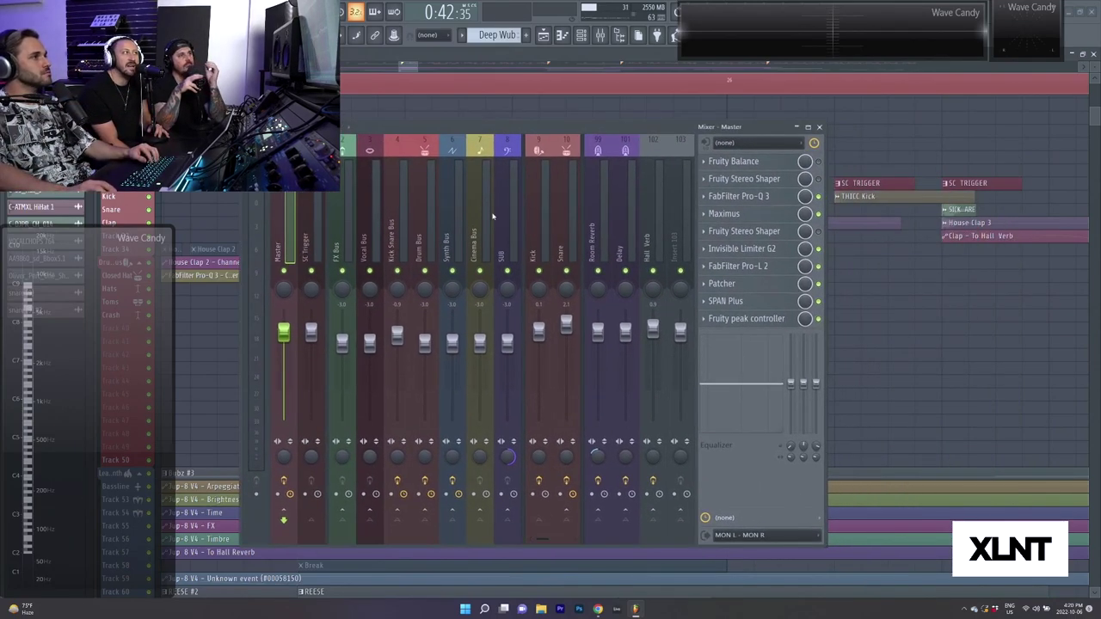
left_click_drag(823, 280, 1003, 280)
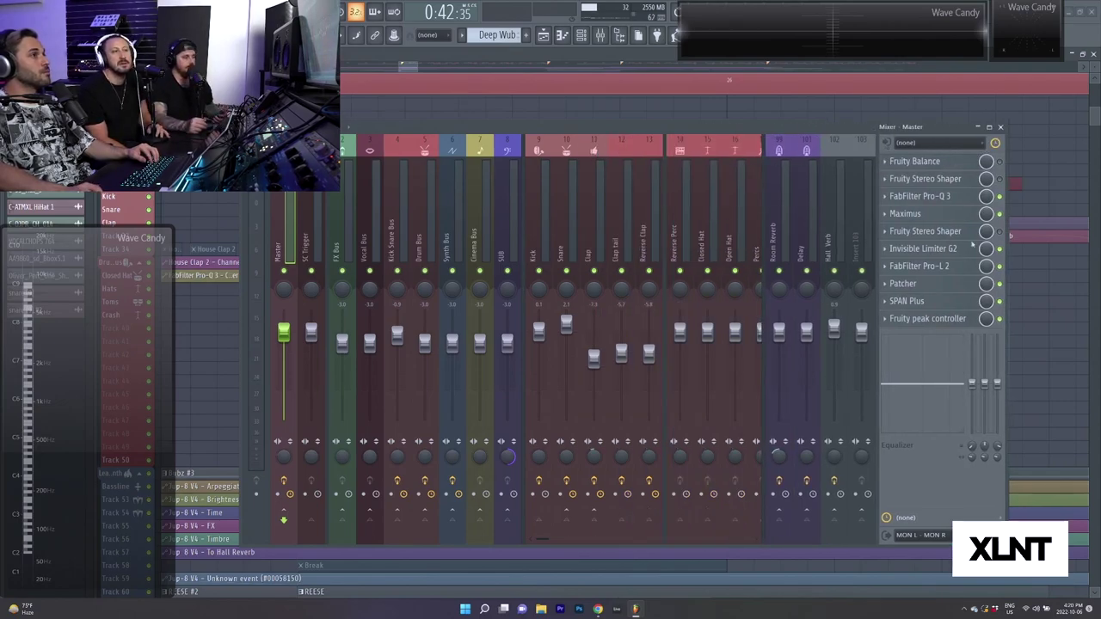
Try out the Snare mixer track's stereo separation control and reset it to its default.
left_click(569, 464)
right_click(564, 459)
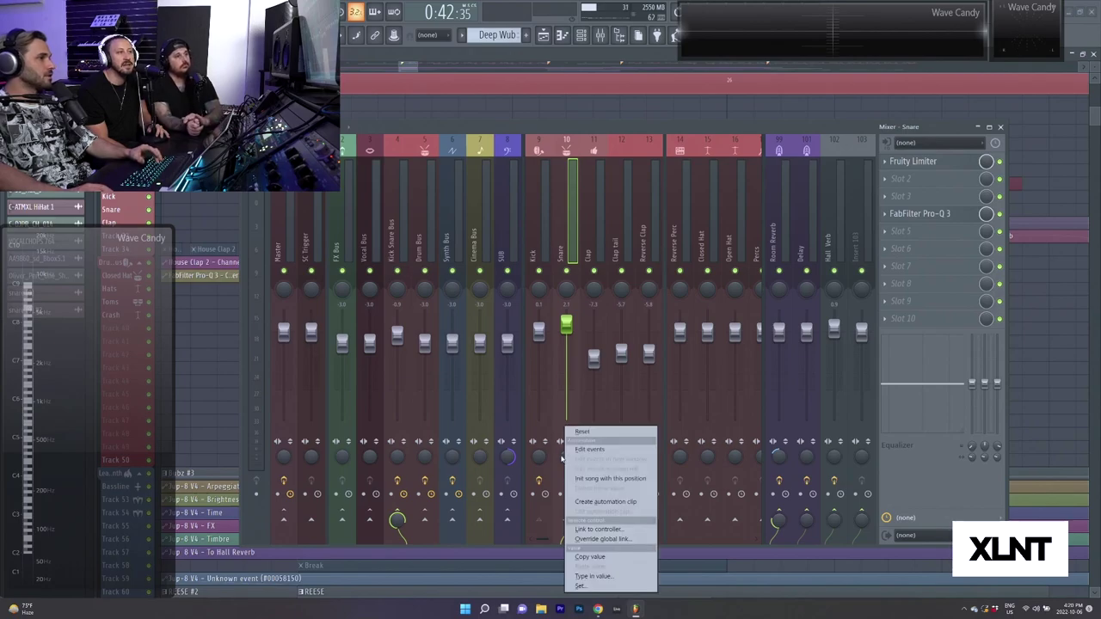
left_click(582, 431)
Select the Stab mixer track and insert SideWidener into its second effect slot.
scroll(598, 241, "down", 5)
left_click(660, 241)
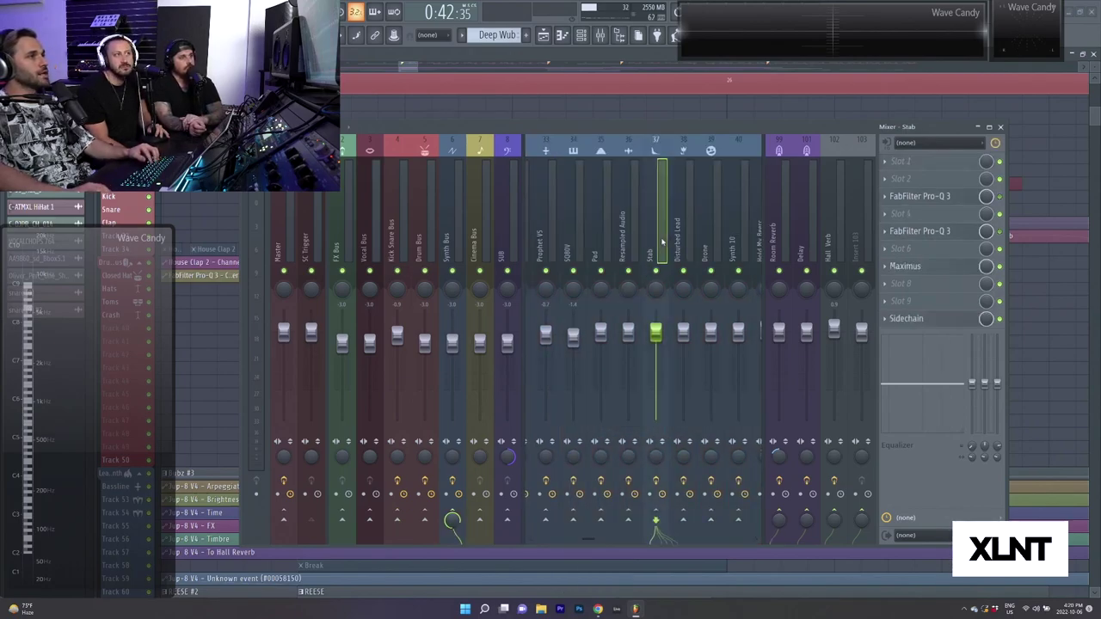
left_click(935, 182)
type("side")
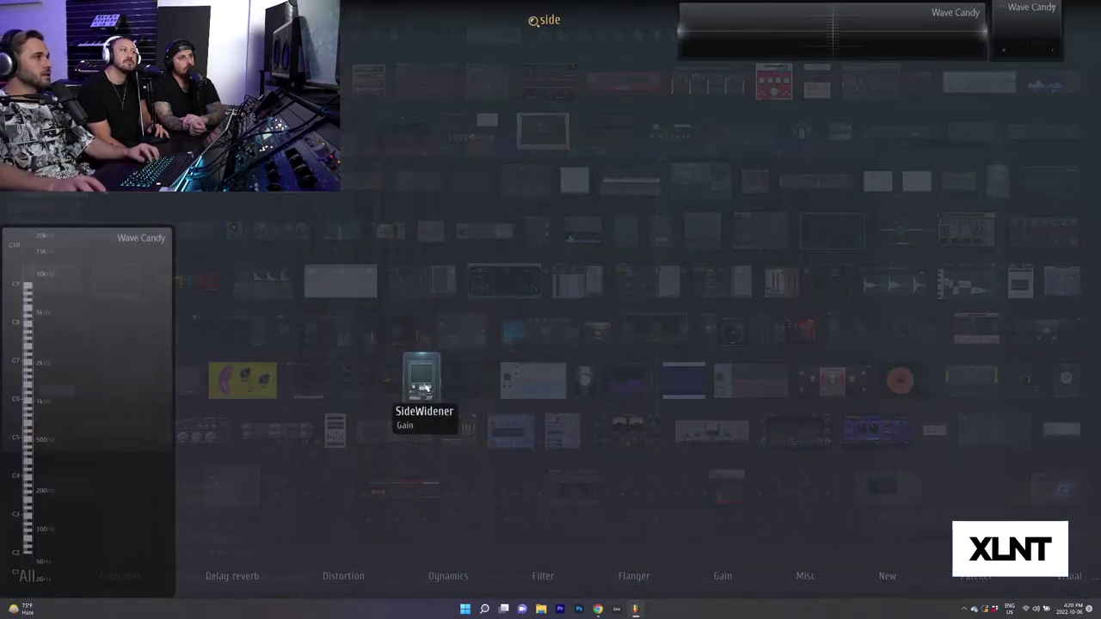
left_click(422, 388)
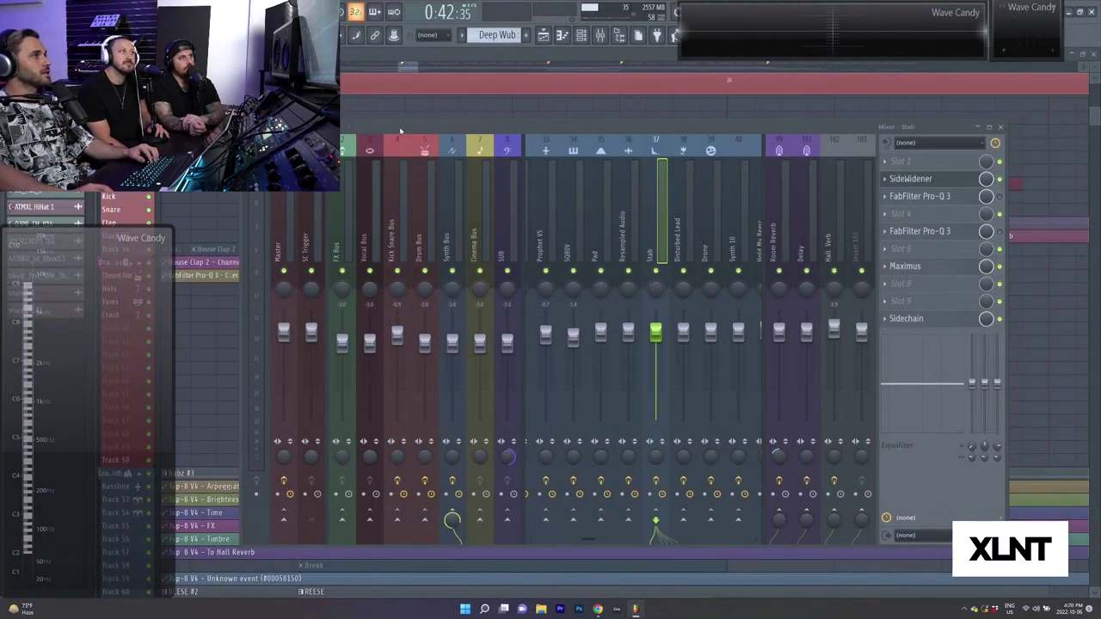
Move the mixer lower and bring the Stab track's SideWidener window fully into view.
left_click_drag(400, 131, 419, 356)
left_click_drag(370, 144, 422, 101)
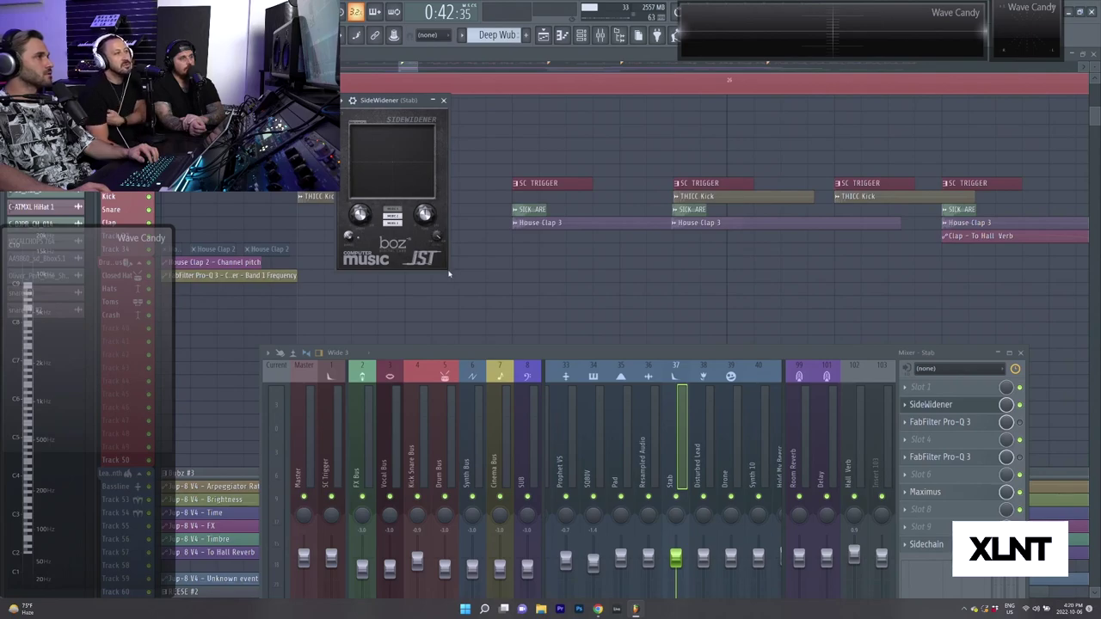
left_click_drag(448, 273, 491, 289)
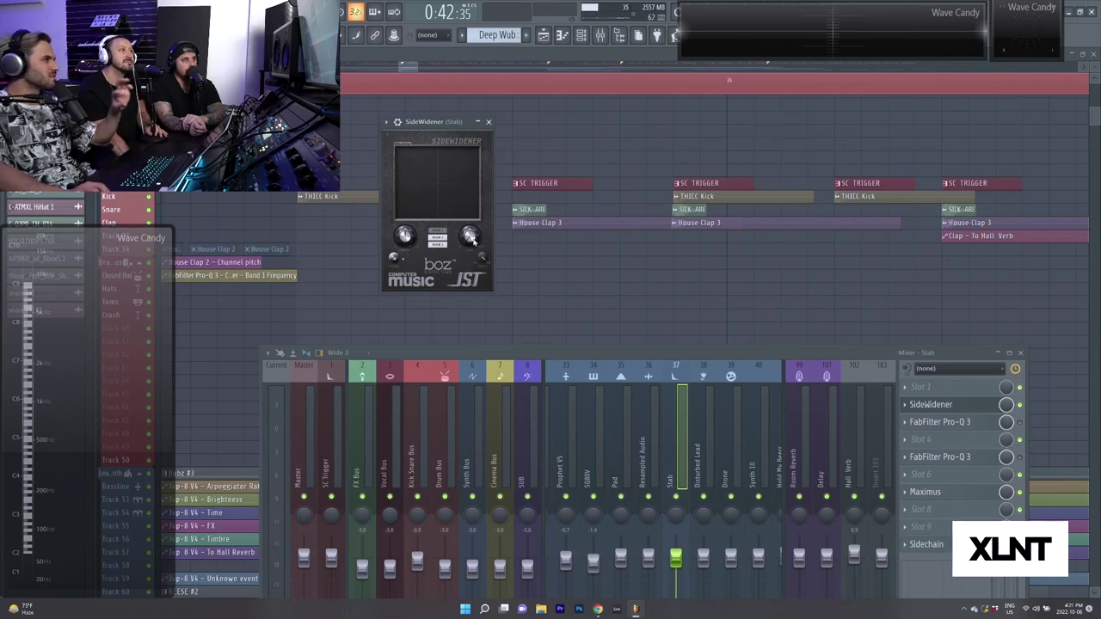
Open and enable SideWidener on the Master track, and play the drop to view its stereo image.
left_click(907, 407)
left_click(302, 457)
left_click(911, 406)
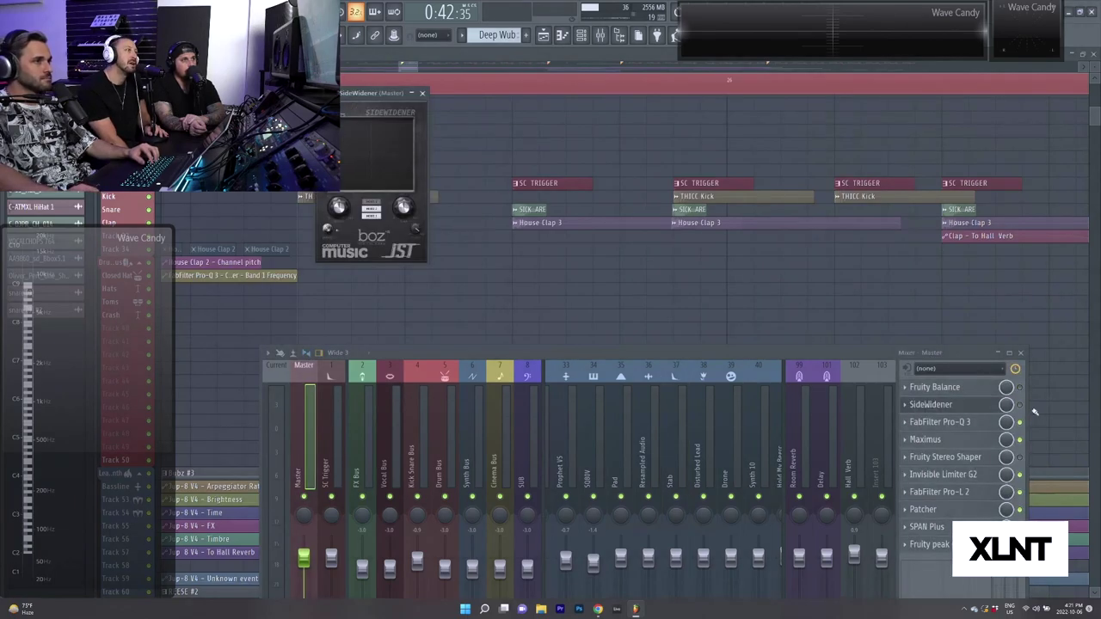
key("space")
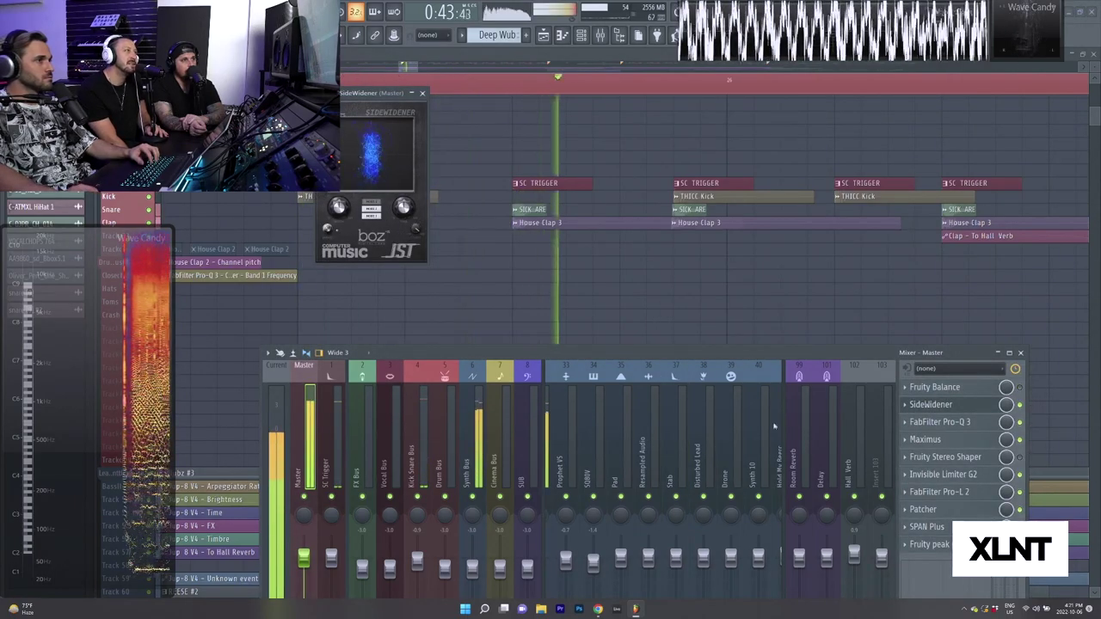
key("space")
Open SPAN Plus on the Master track beside SideWidener and play the drop repeatedly to compare the mid and side spectra.
left_click(926, 526)
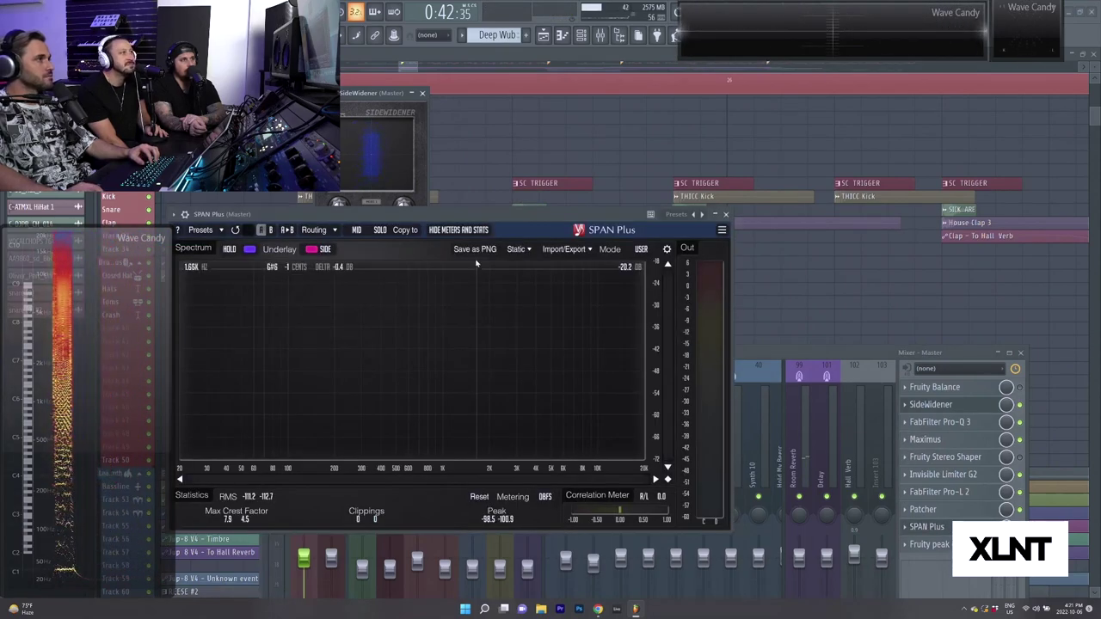
key("space")
key("space")
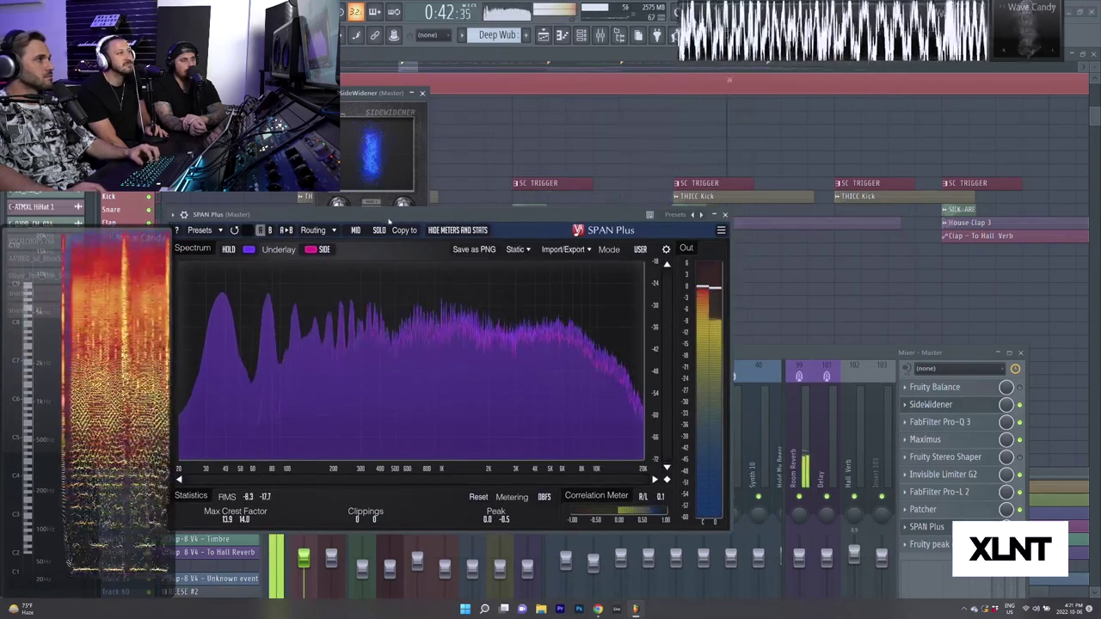
key("space")
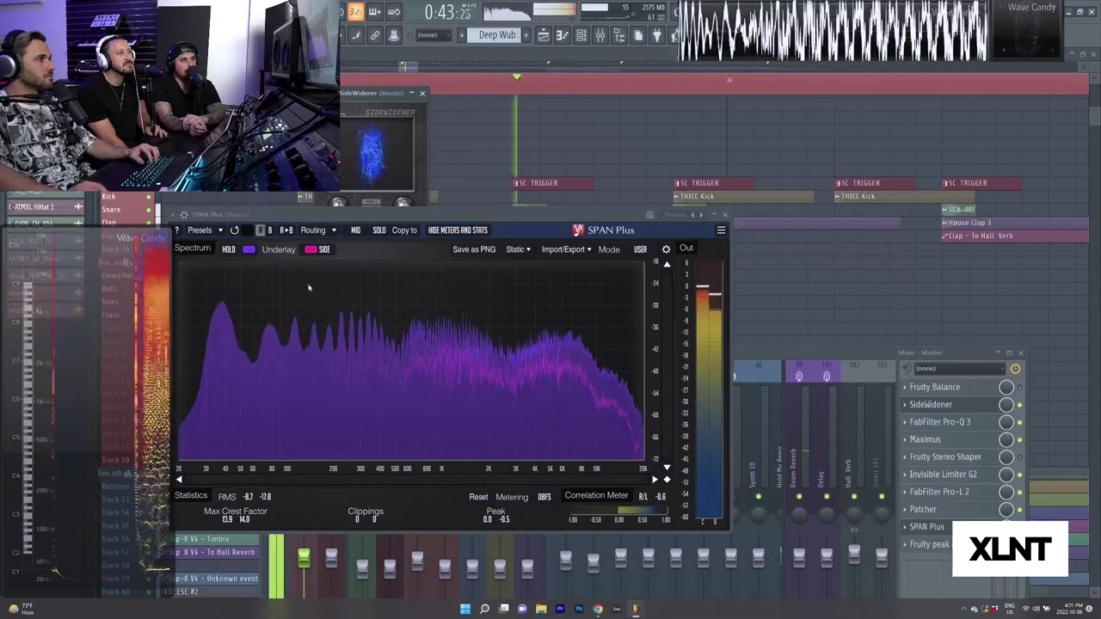
key("space")
left_click_drag(378, 215, 418, 252)
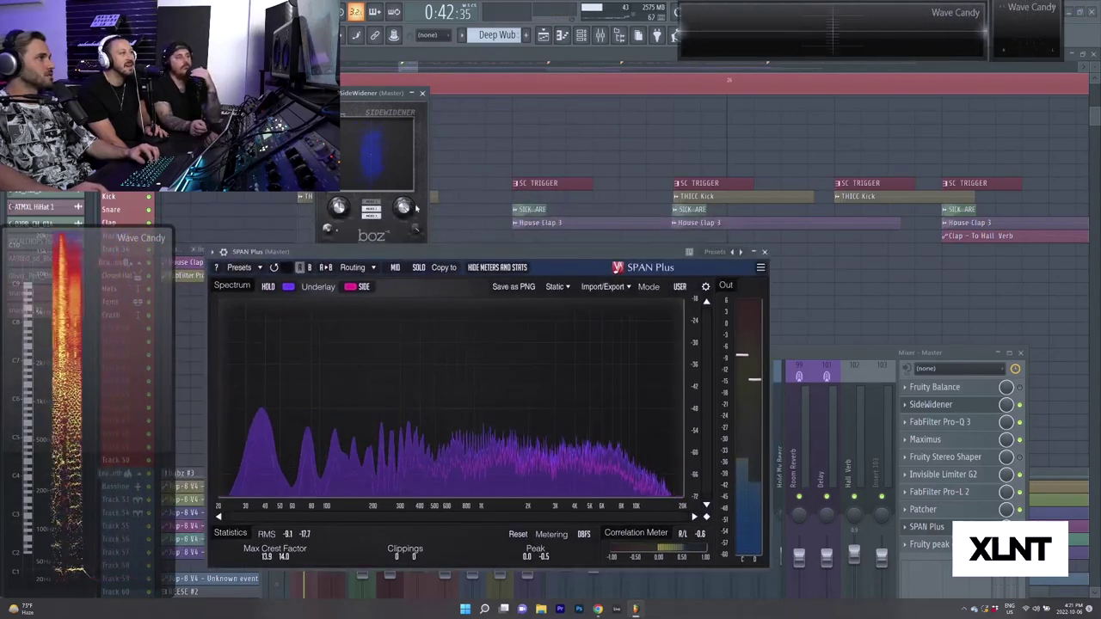
key("space")
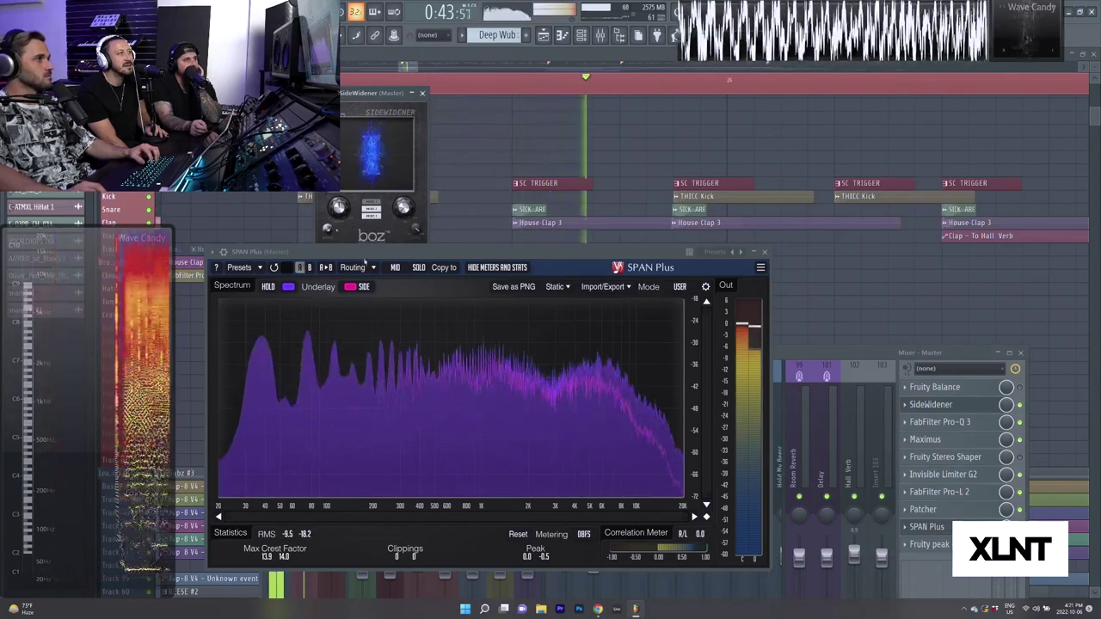
key("space")
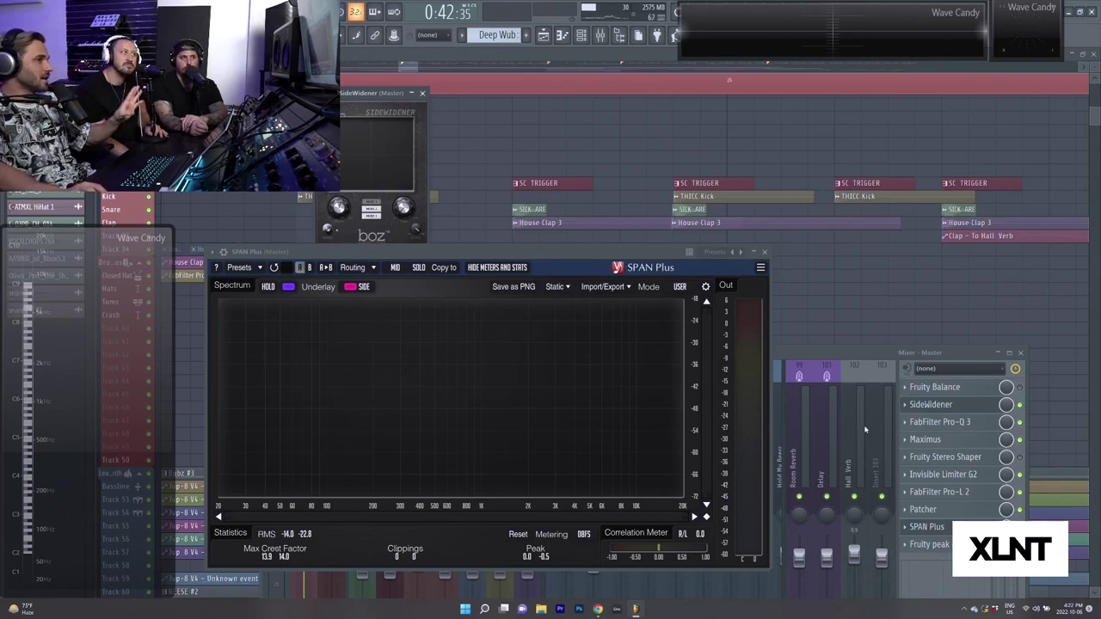
Remove SideWidener from the Master track's second slot and move SPAN Plus clear of the mixer.
left_click(906, 406)
left_click(923, 387)
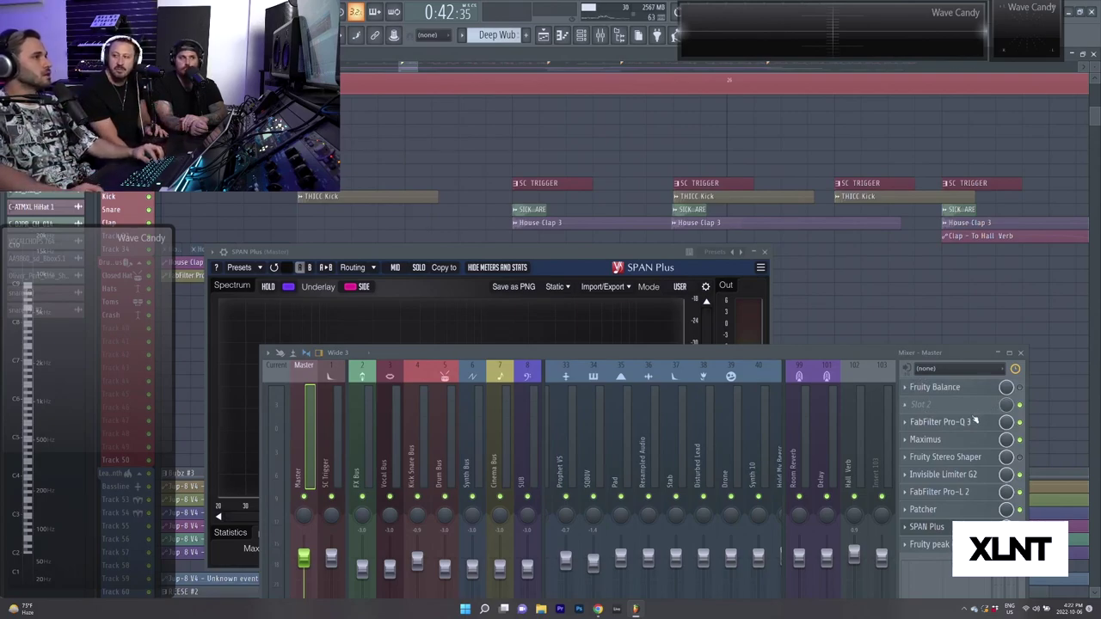
left_click_drag(602, 253, 607, 185)
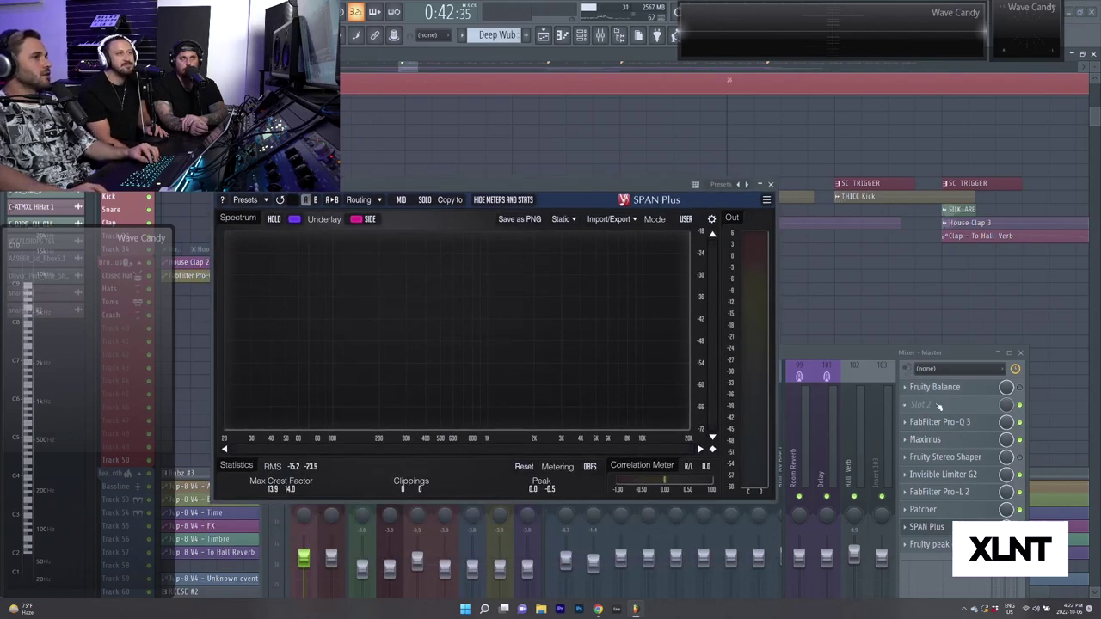
Load Ozone 9 Imager into the Master track's empty second slot.
key("F8")
type("image")
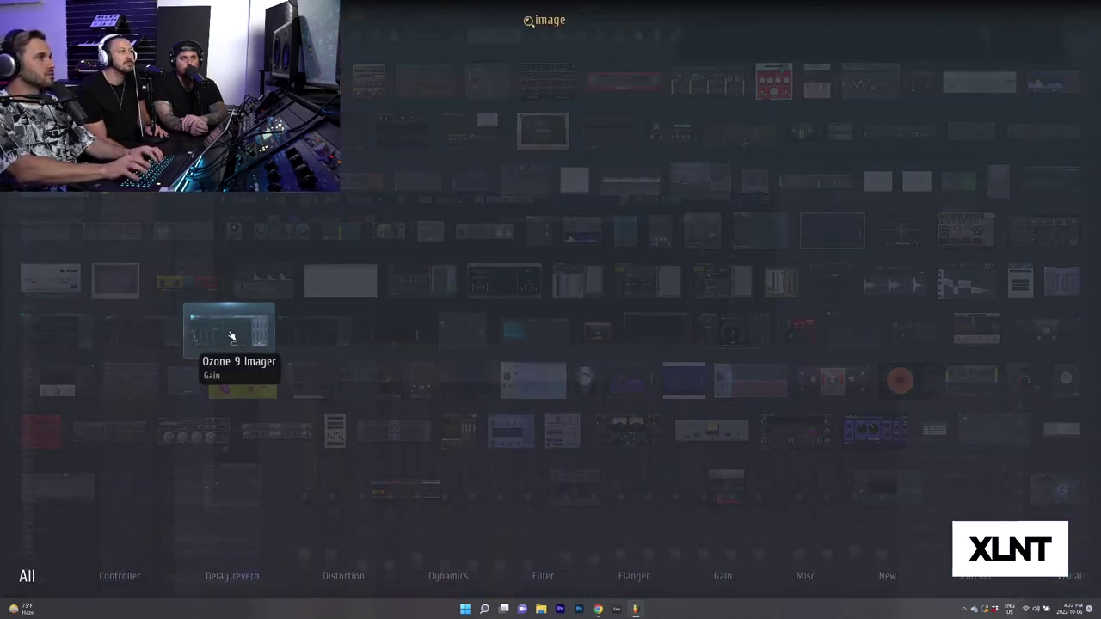
key("Return")
key("Return")
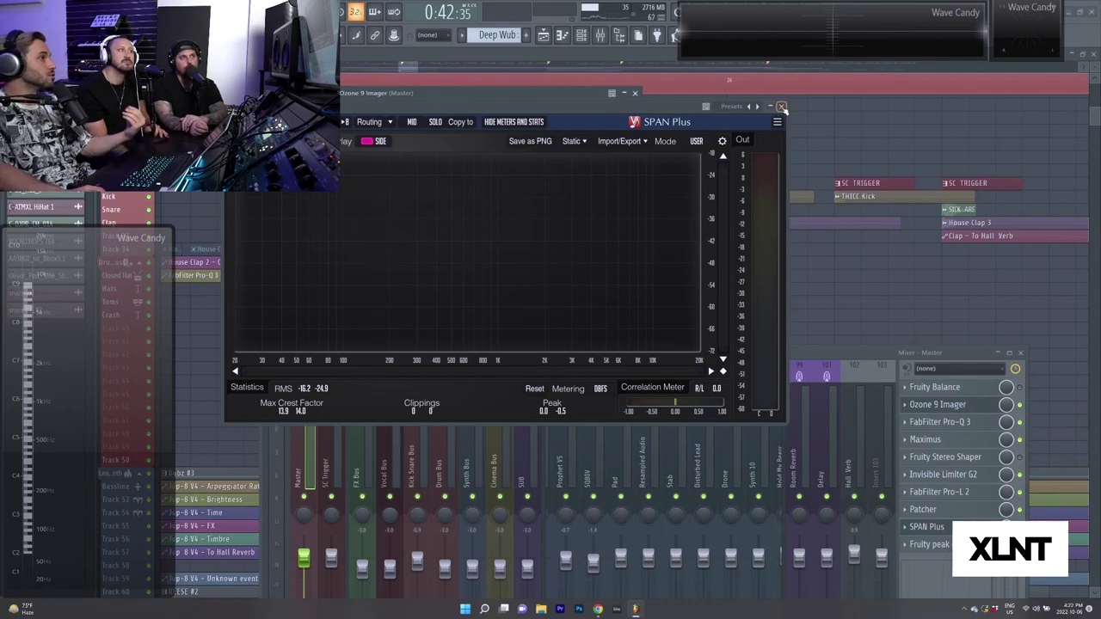
Try Ozone 9 Imager's Stereoize option with SPAN Plus closed, and delete the imager from the Master track.
left_click(781, 107)
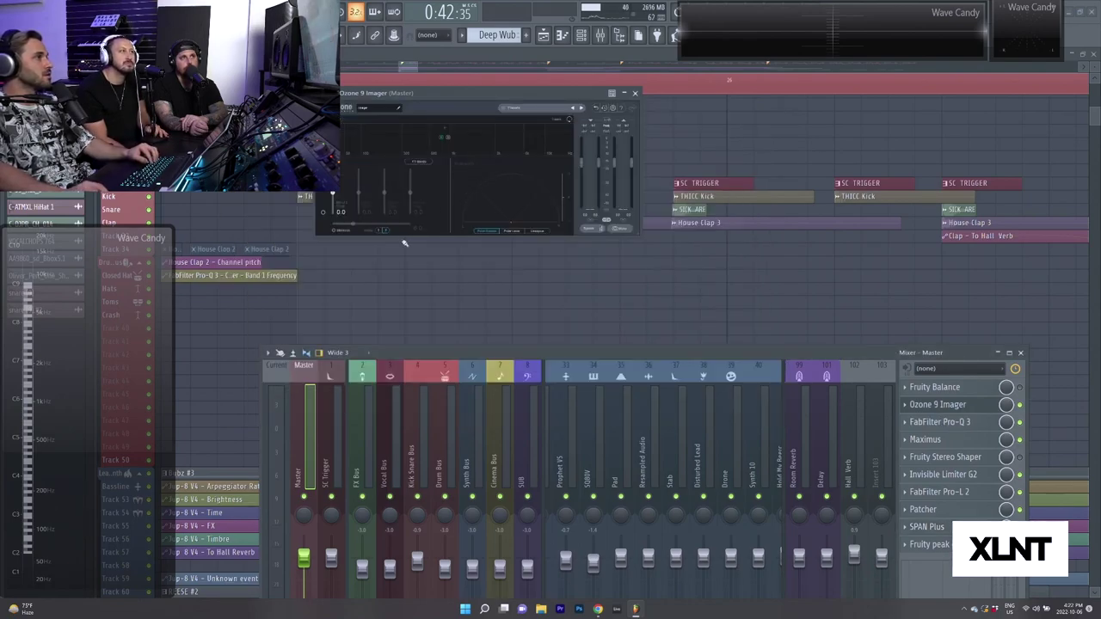
left_click(333, 233)
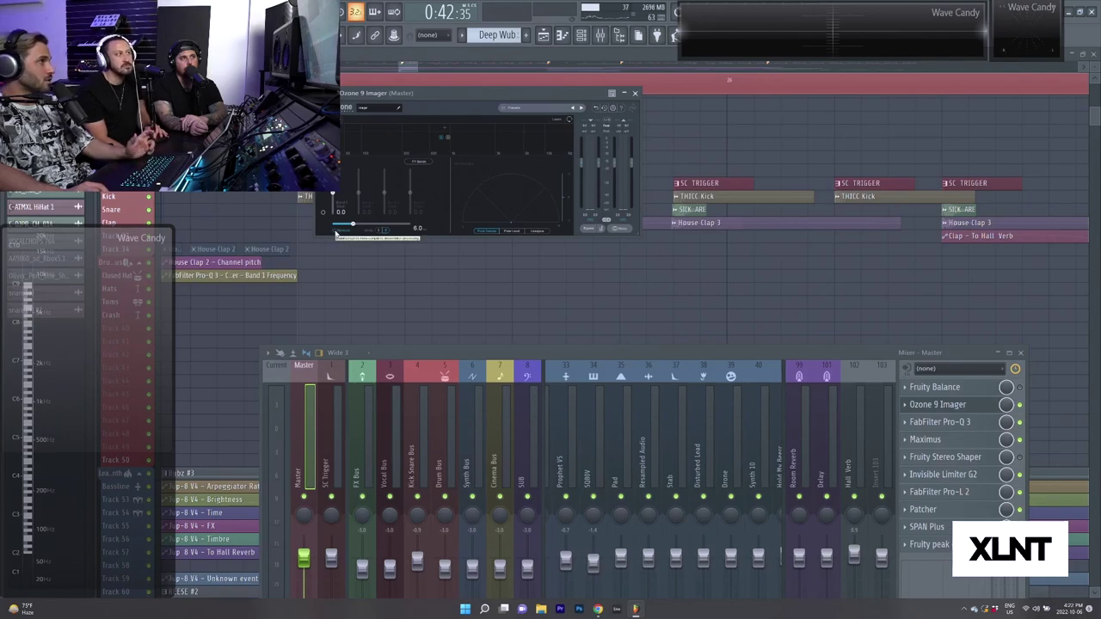
left_click(907, 408)
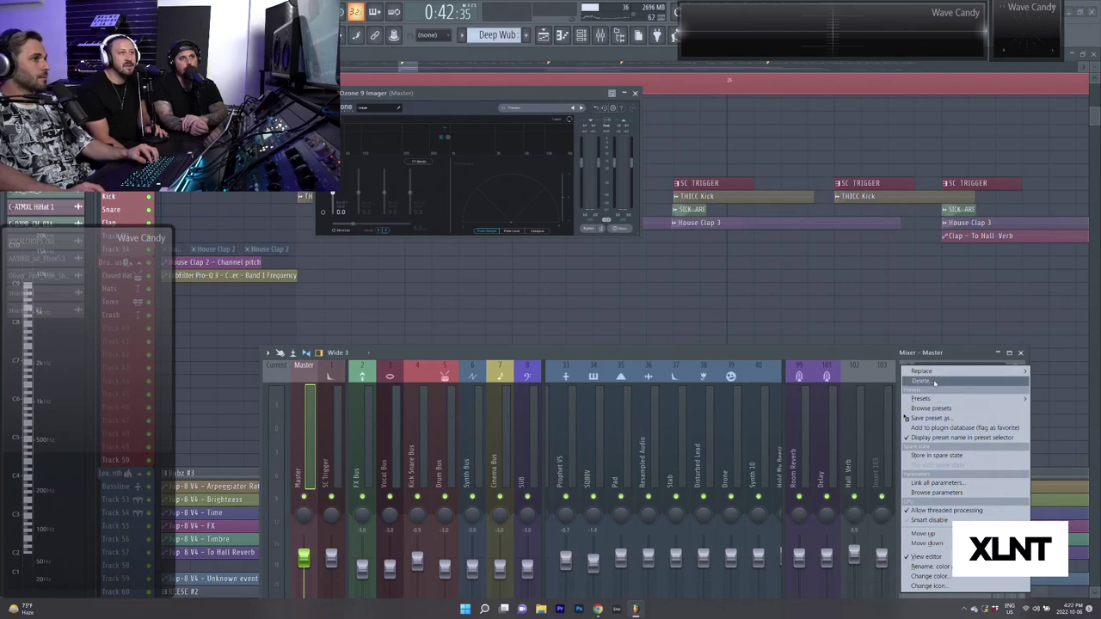
left_click(936, 383)
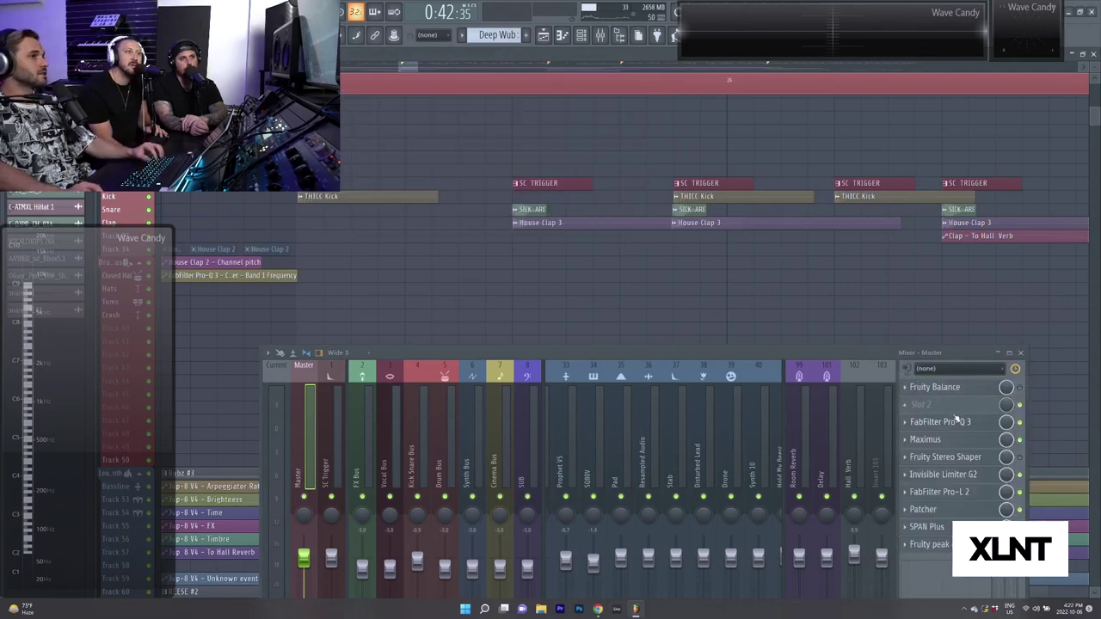
Open the Master track's FabFilter Pro-Q 3 and arrange it with the mixer so its curve is visible.
left_click_drag(528, 352, 519, 317)
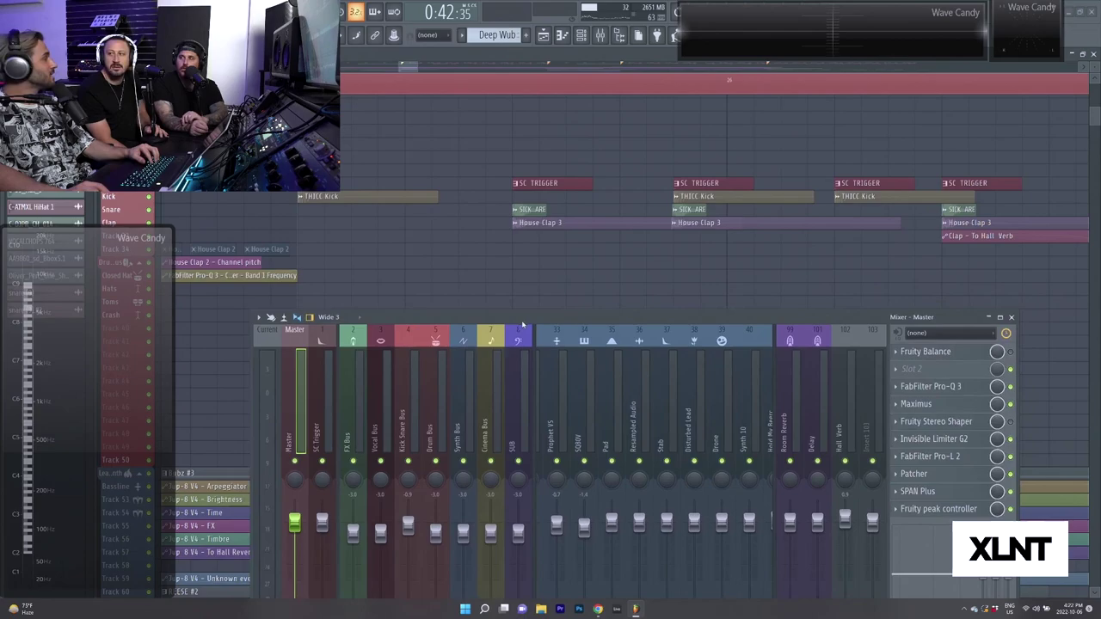
left_click(938, 387)
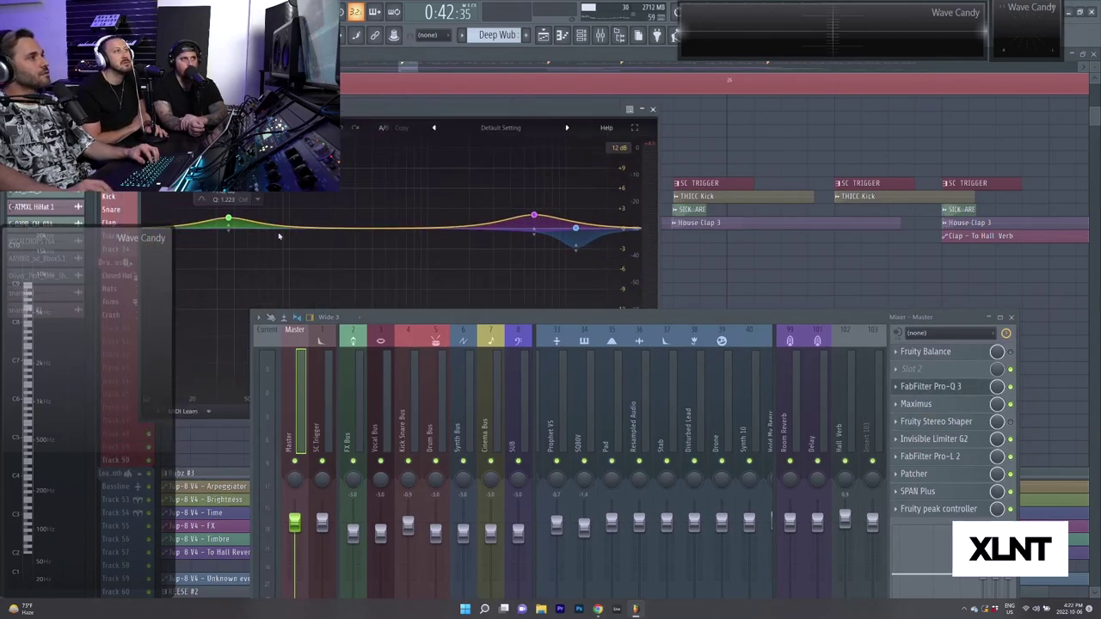
left_click_drag(418, 317, 405, 368)
left_click_drag(351, 112, 439, 83)
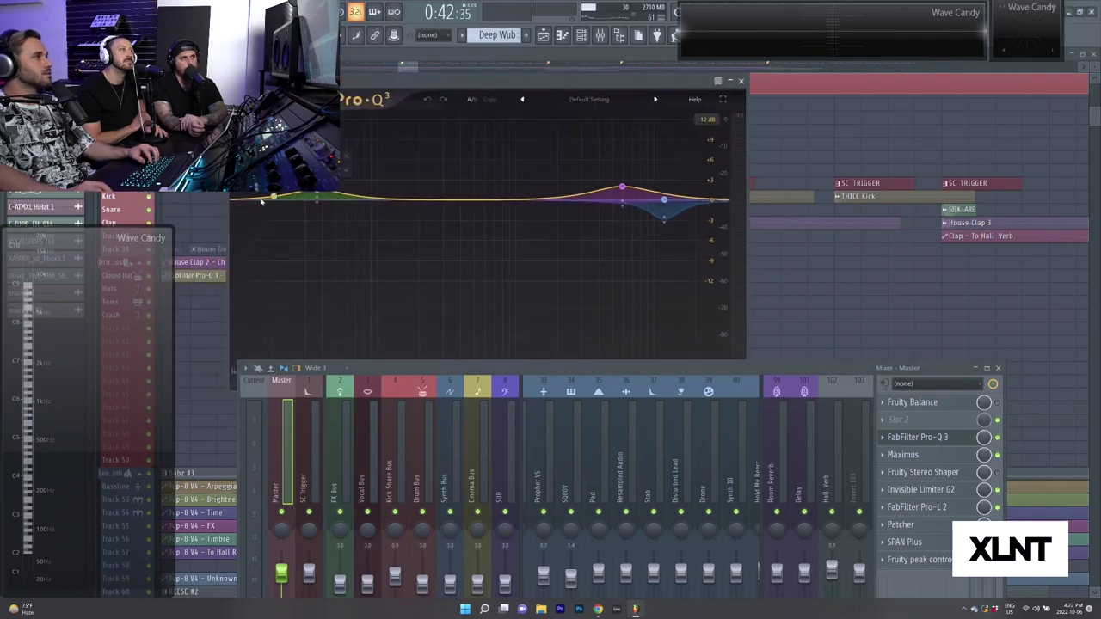
Try a low-cut band at about 250 Hz placed on Side in Pro-Q 3, delete it and close the equaliser.
left_click_drag(240, 202, 435, 210)
left_click(524, 334)
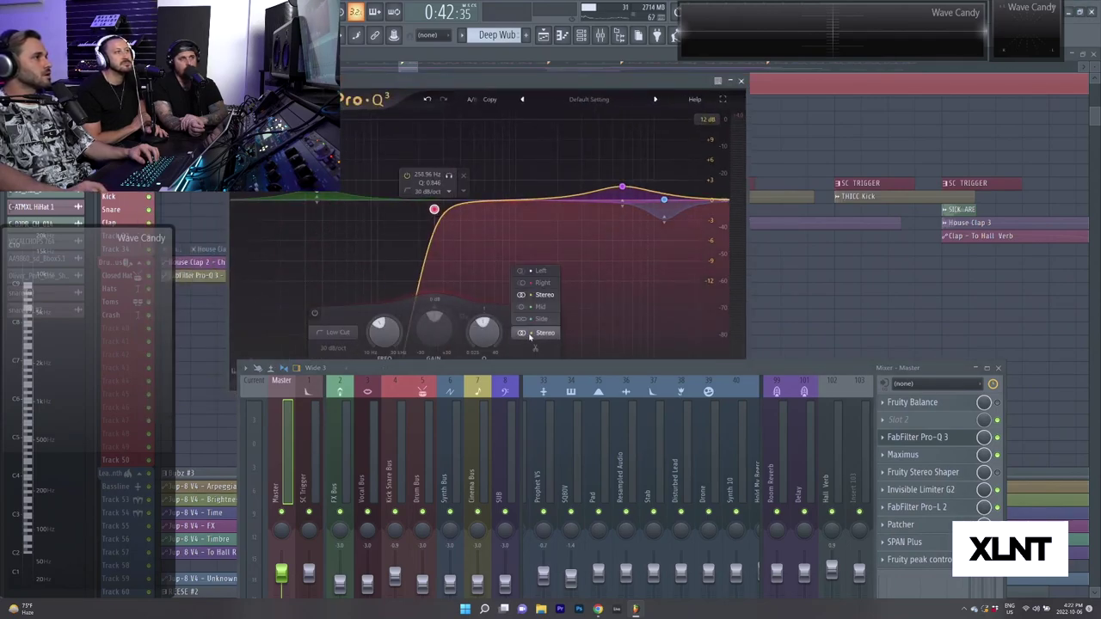
left_click(534, 319)
right_click(434, 209)
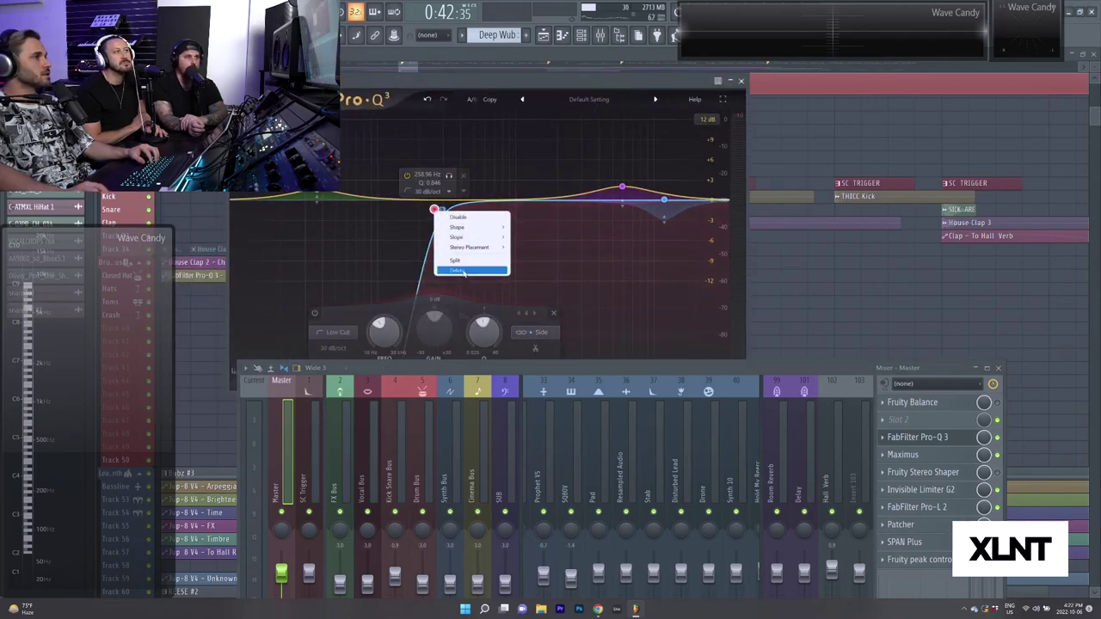
left_click(464, 272)
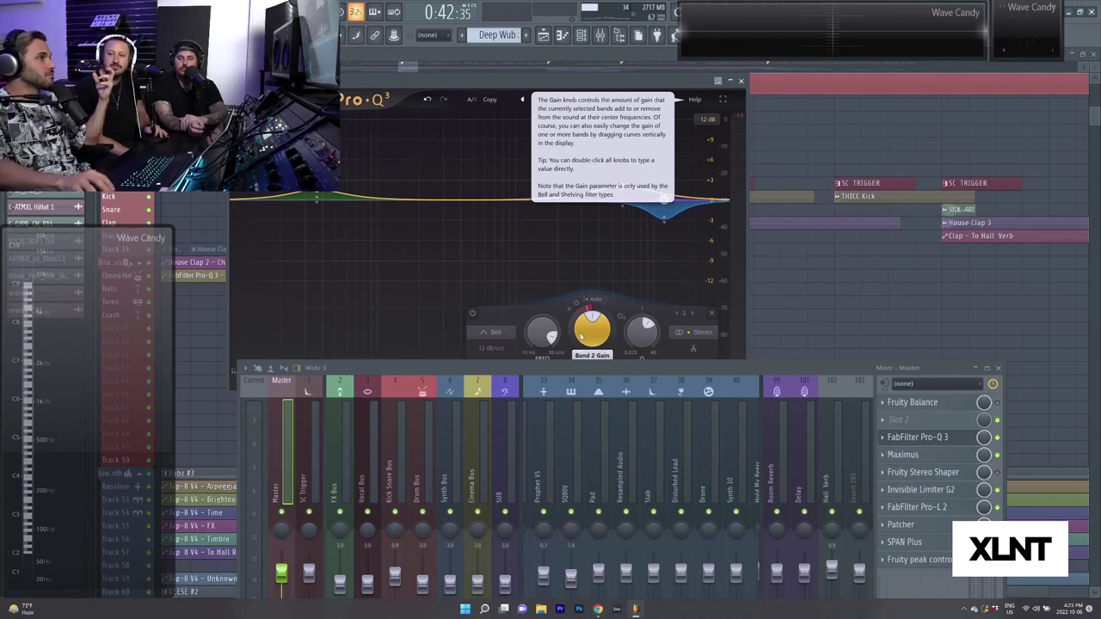
left_click(785, 322)
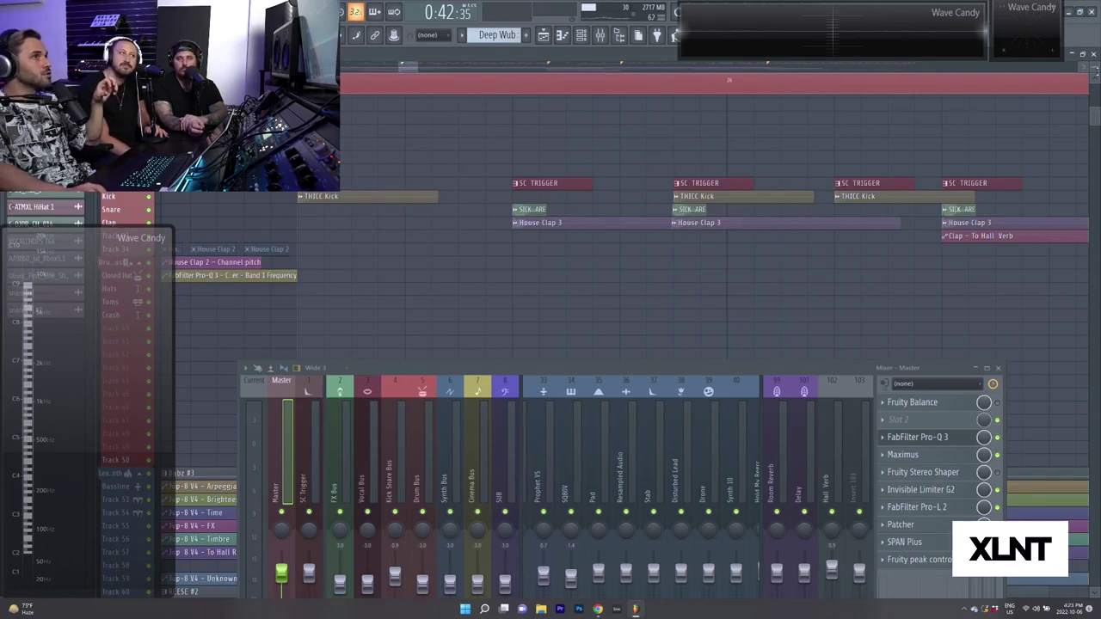
Bring the synth and bass tracks of the playlist into view and place the playhead at Drop 1.
left_click_drag(1097, 71, 1097, 75)
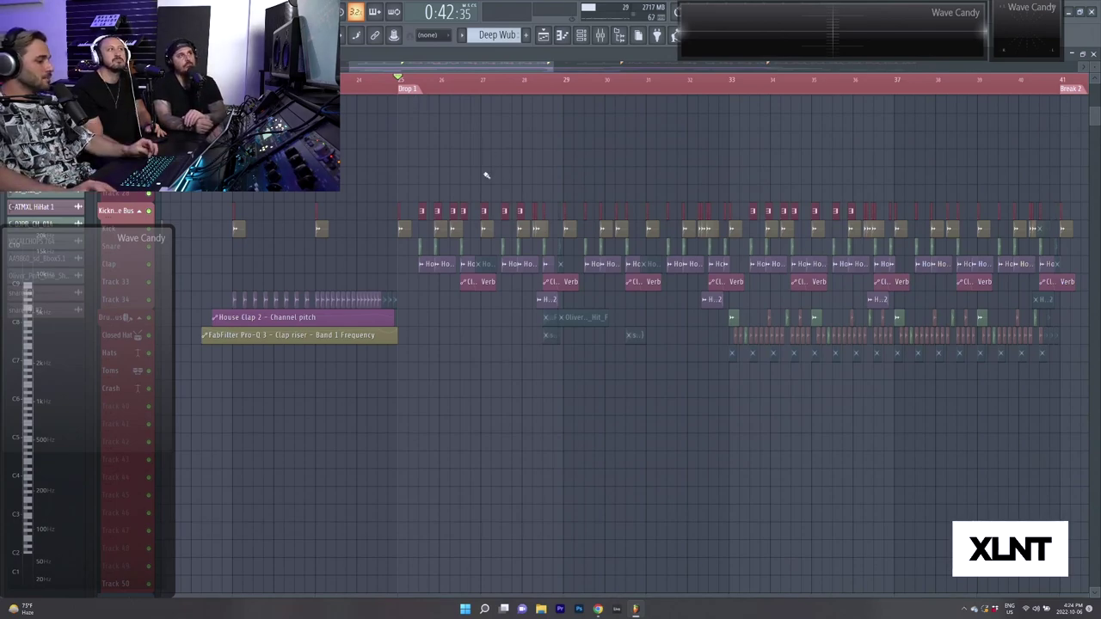
scroll(455, 166, "up", 2)
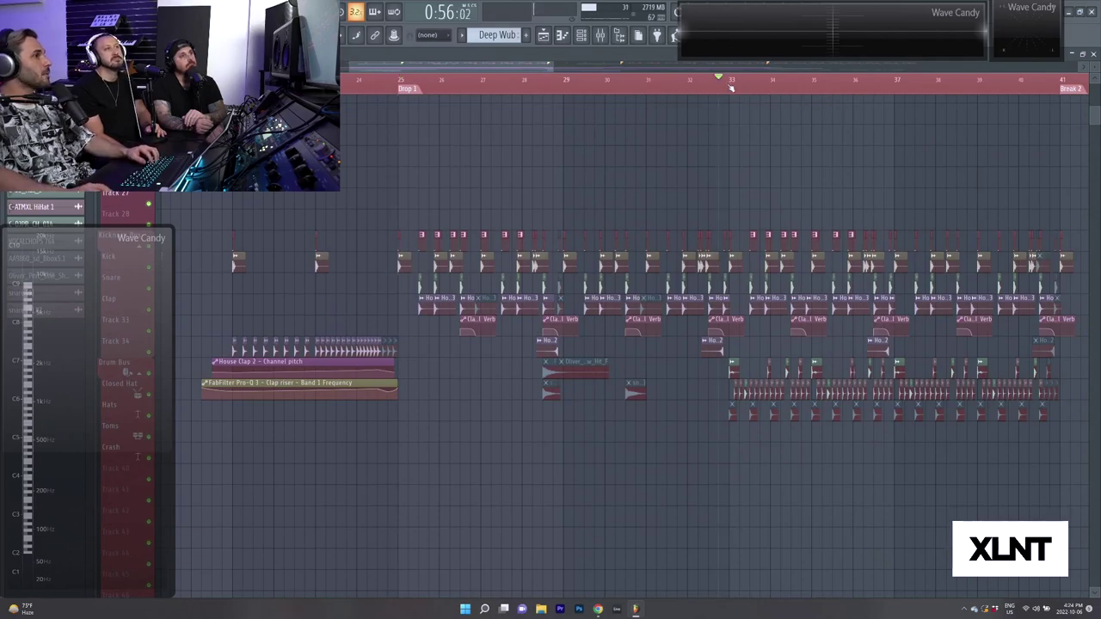
scroll(705, 184, "down", 3)
scroll(617, 207, "down", 10)
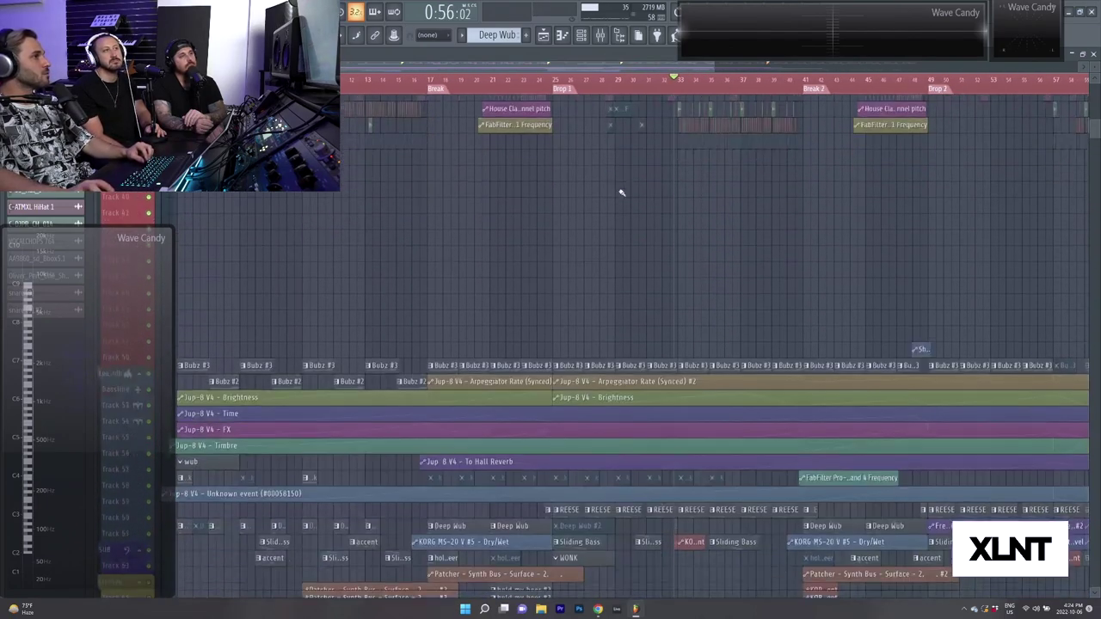
left_click(558, 80)
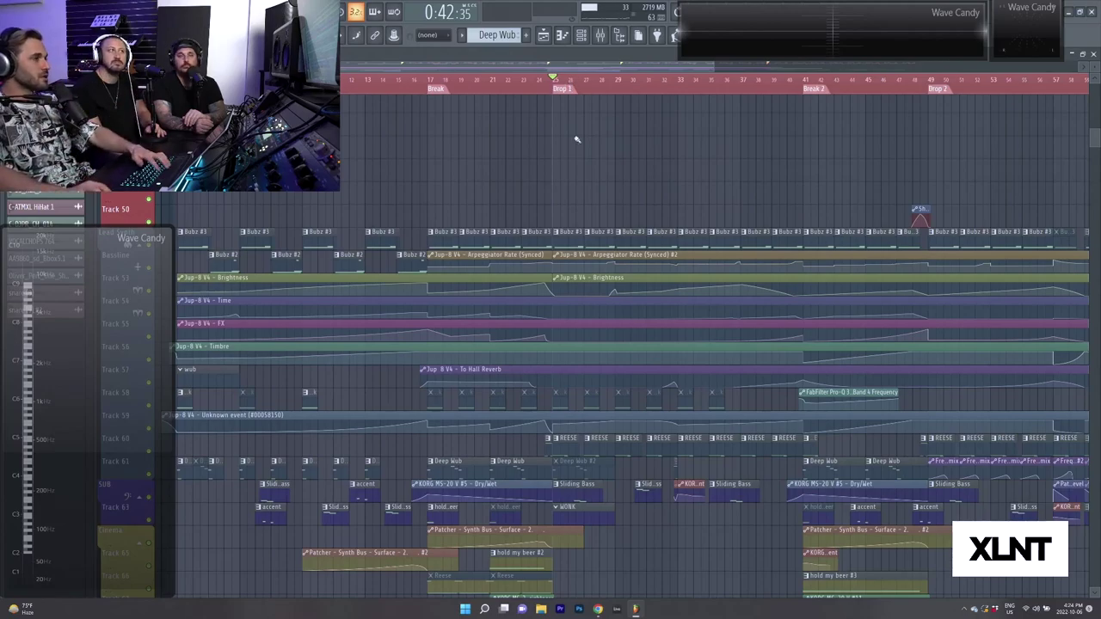
Play Drop 1 with the mixer's synth tracks in view to see which tracks are sounding.
key("space")
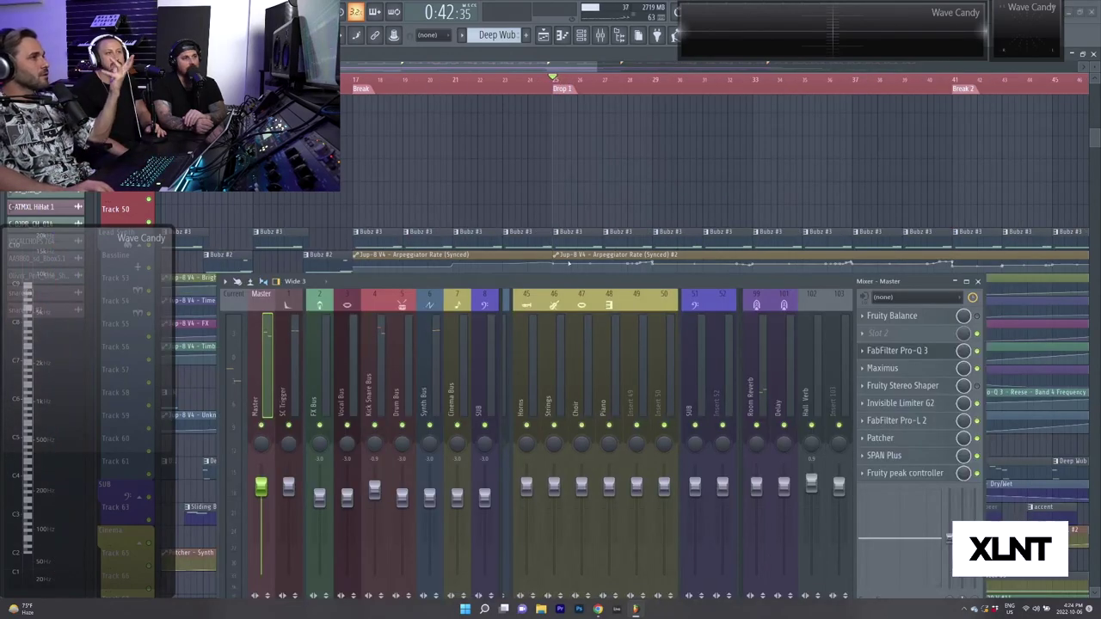
scroll(568, 263, "down", 3)
scroll(590, 350, "up", 3)
key("space")
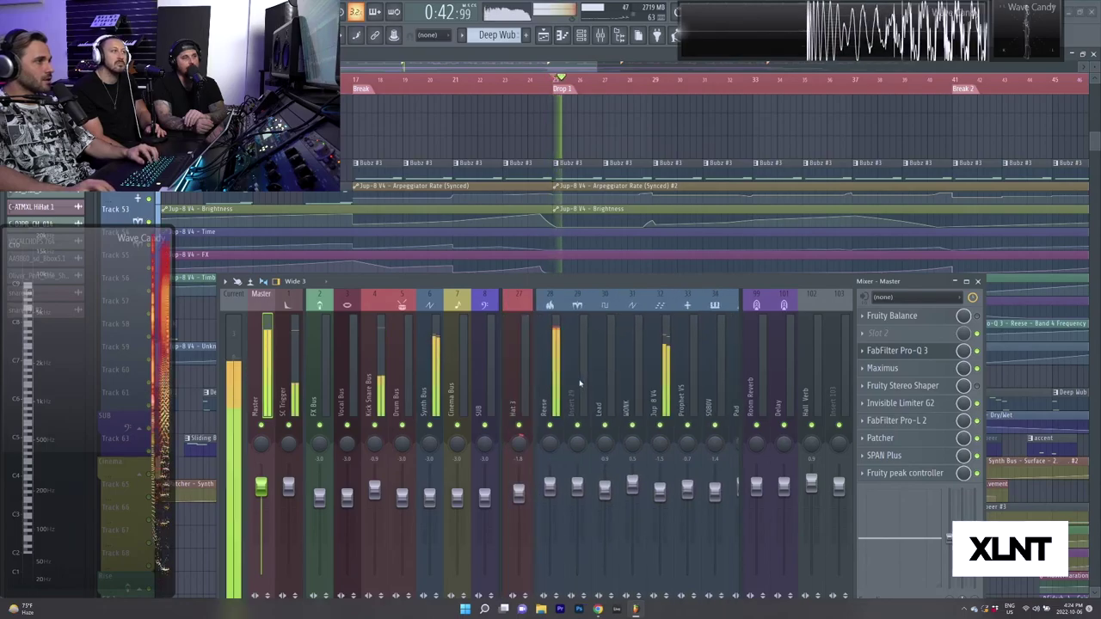
key("space")
Insert SideWidener into the second slot of the Reese mixer track and audition the track soloed from Drop 1.
left_click(553, 378)
middle_click(909, 331)
type("s")
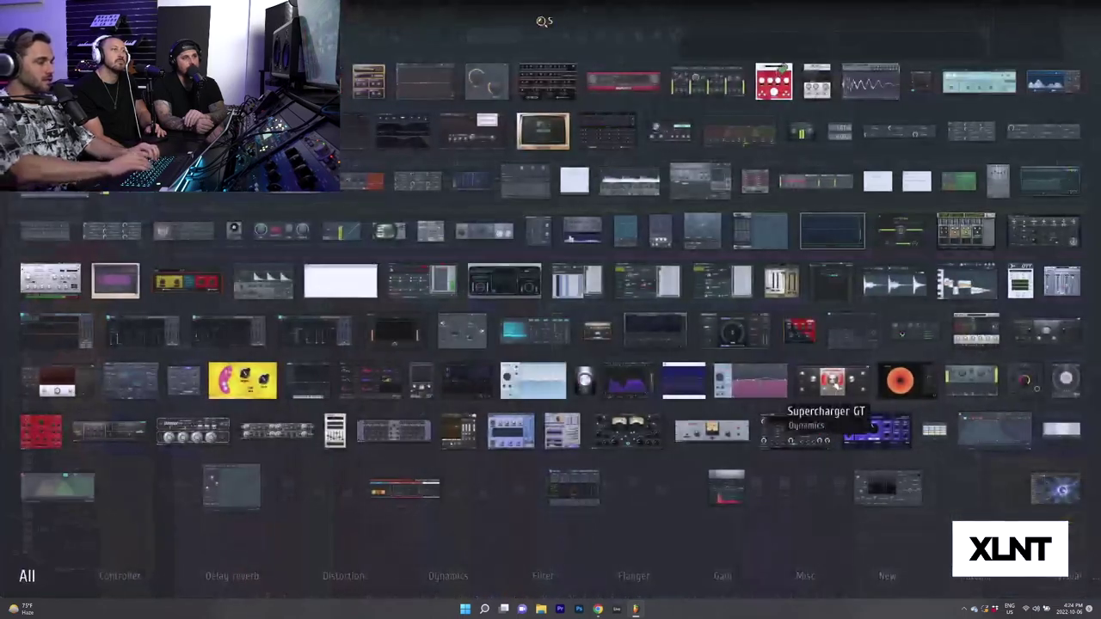
type("ide")
key("Return")
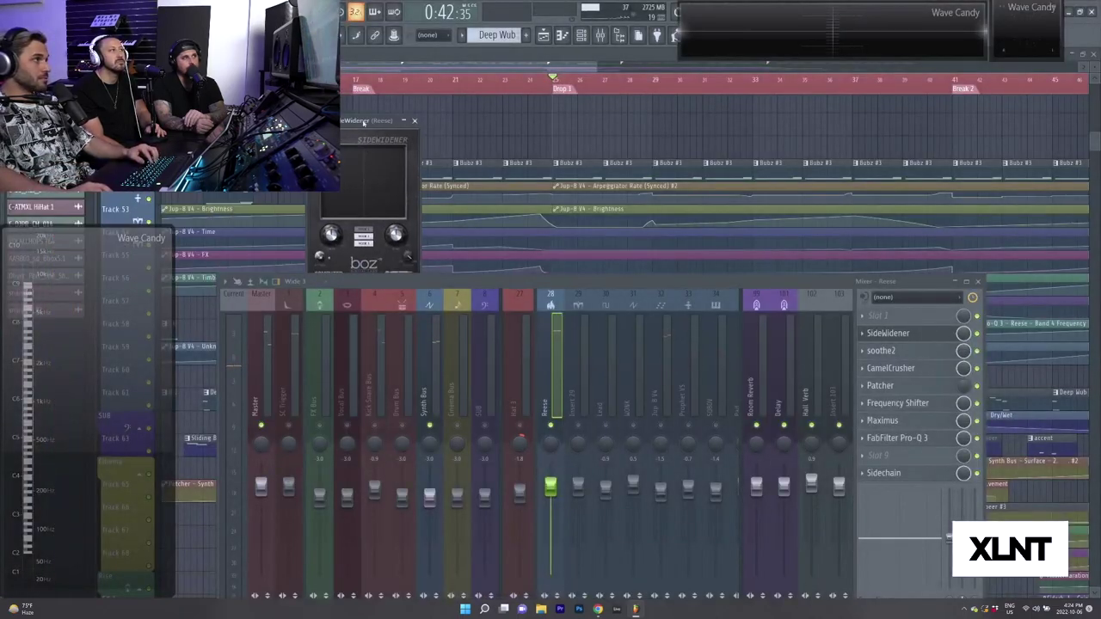
key("space")
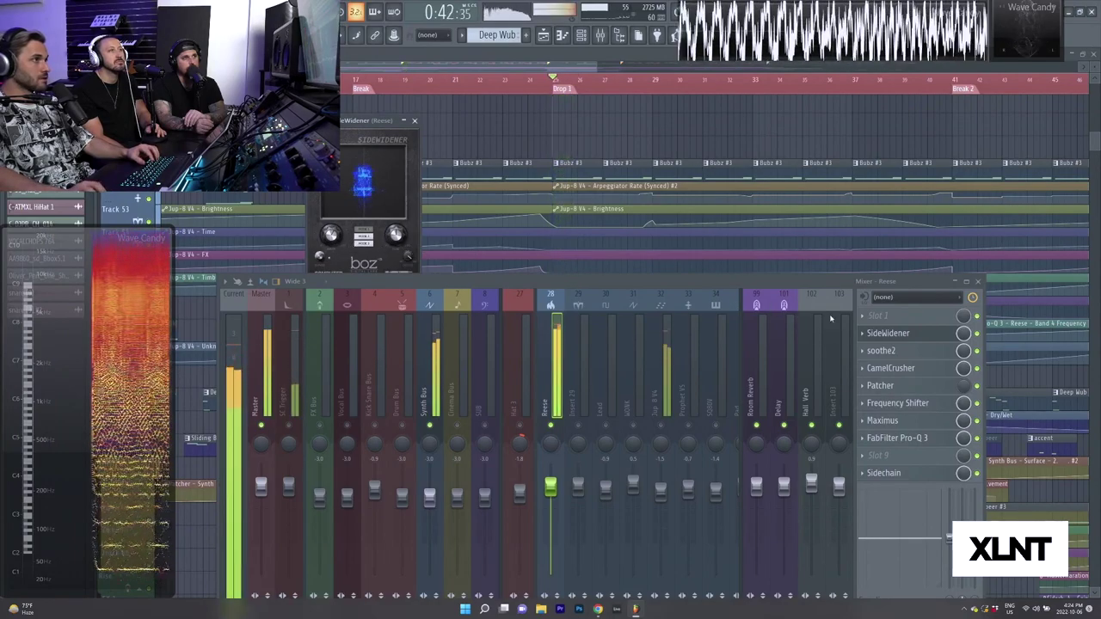
key("space")
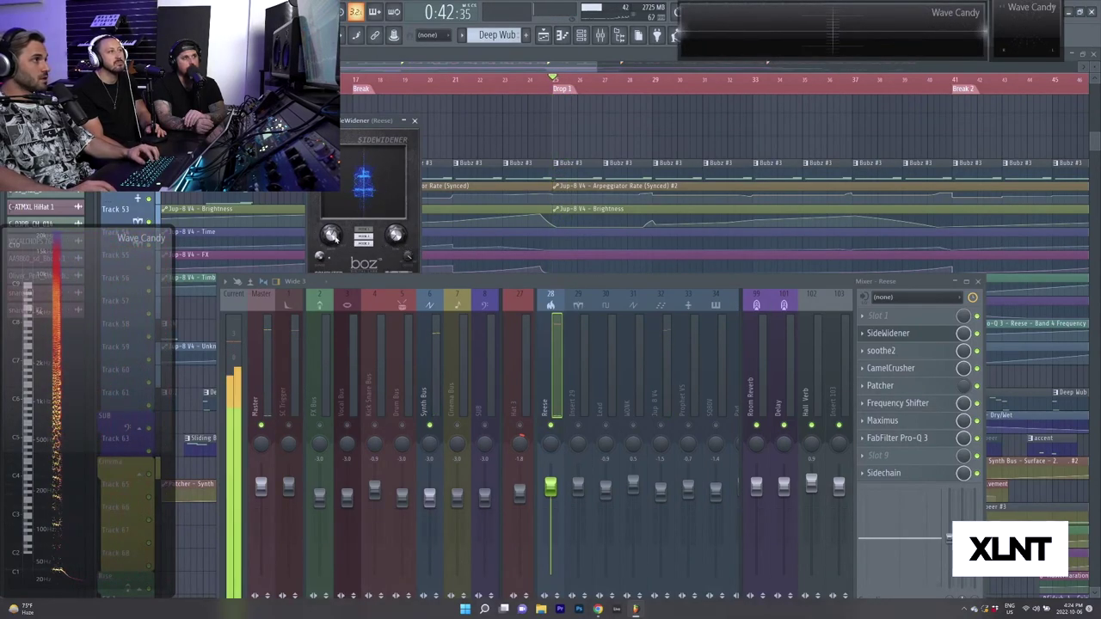
Unsolo the Reese mixer track and play Drop 1 with the whole mix.
key("space")
key("space")
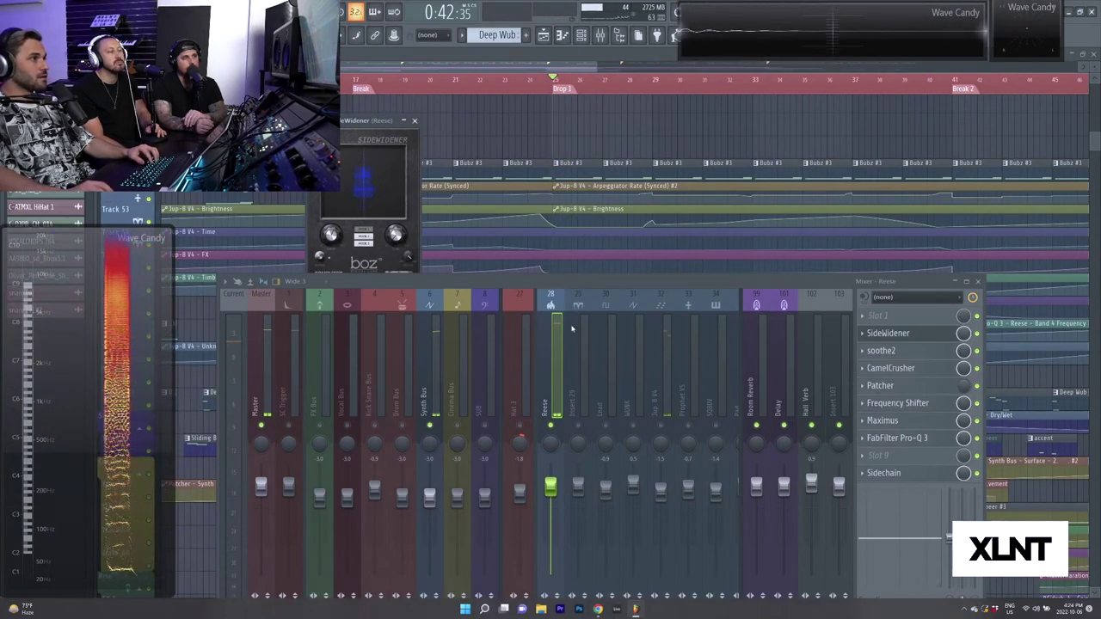
right_click(549, 425)
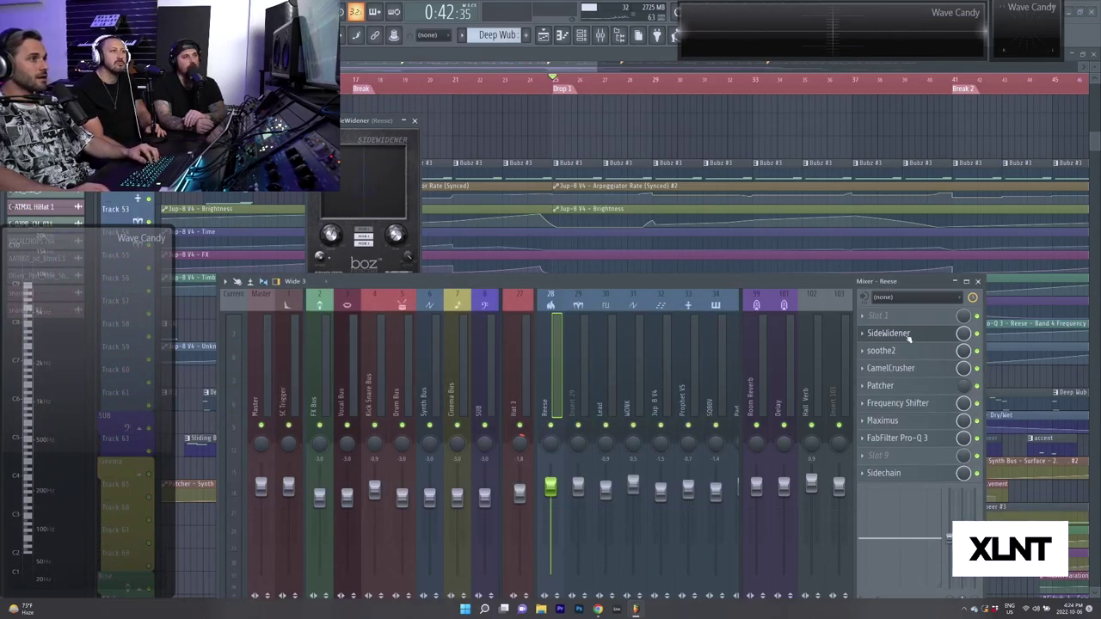
key("space")
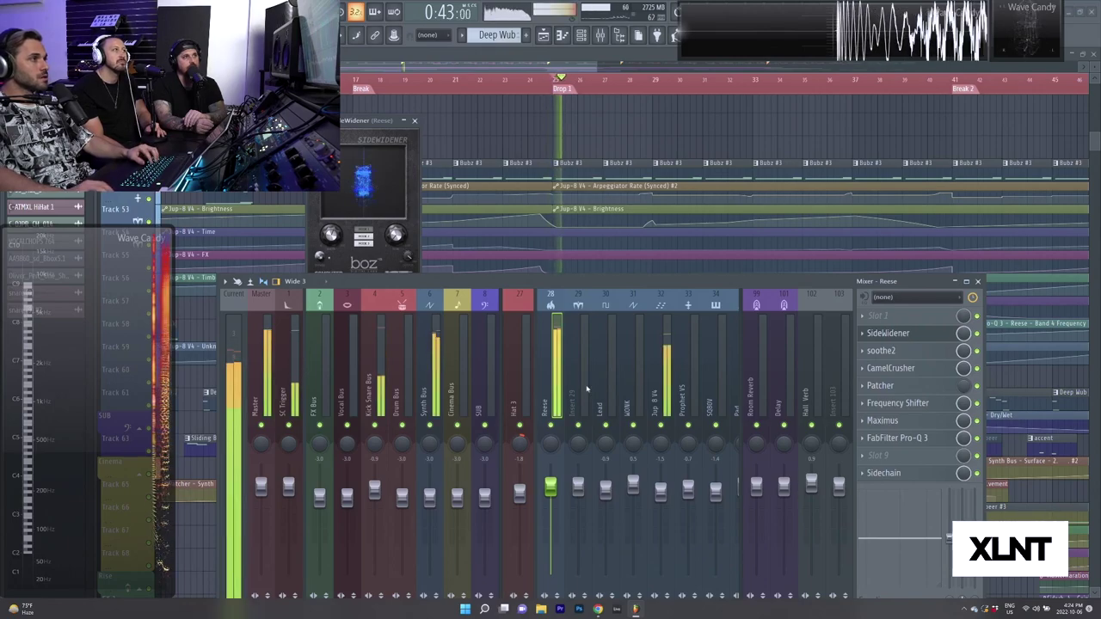
key("space")
Show the master's SPAN Plus analyser during Drop 1 and place its window below the SideWidener display.
left_click(253, 393)
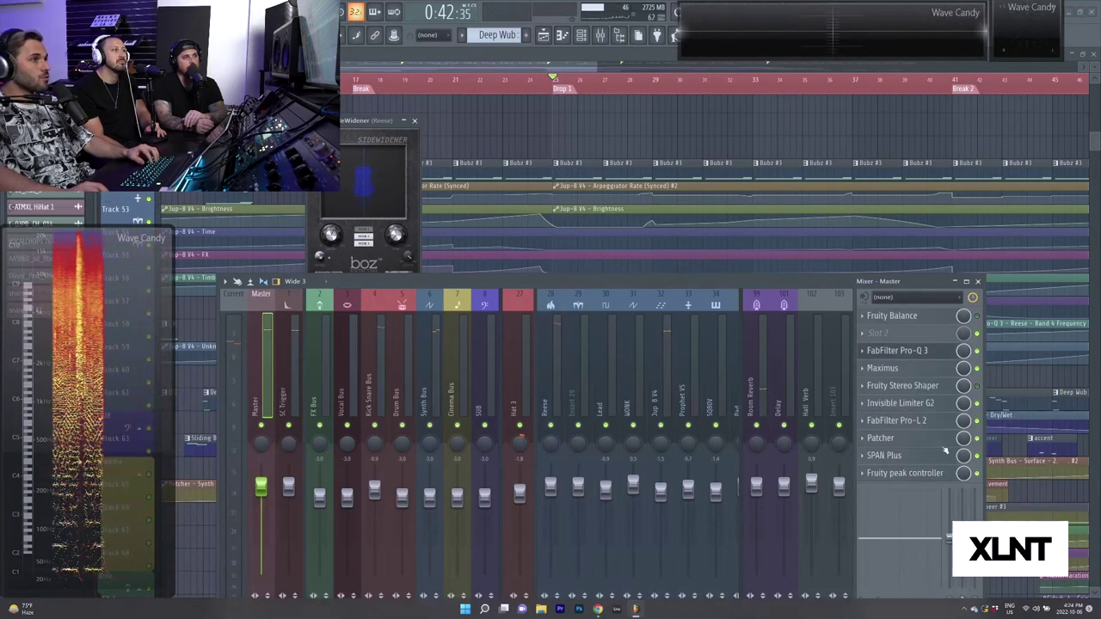
left_click(894, 440)
left_click(891, 455)
key("space")
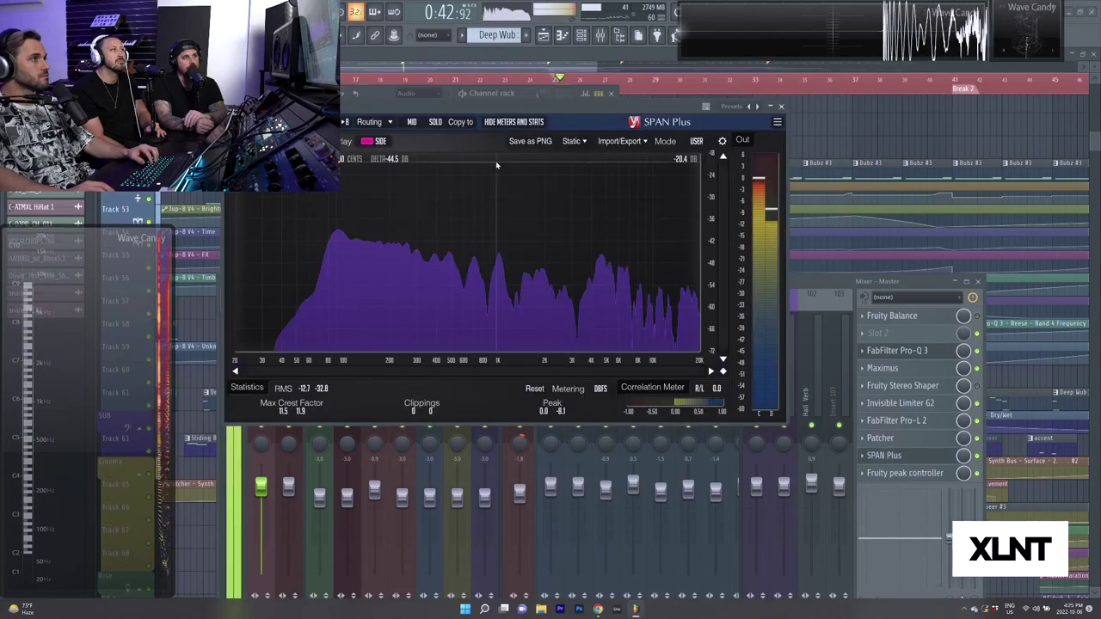
key("space")
left_click_drag(515, 106, 569, 244)
Replay Drop 1 to check the Reese's SideWidener against the side spectrum in SPAN Plus, and close the analyser.
left_click(342, 212)
key("space")
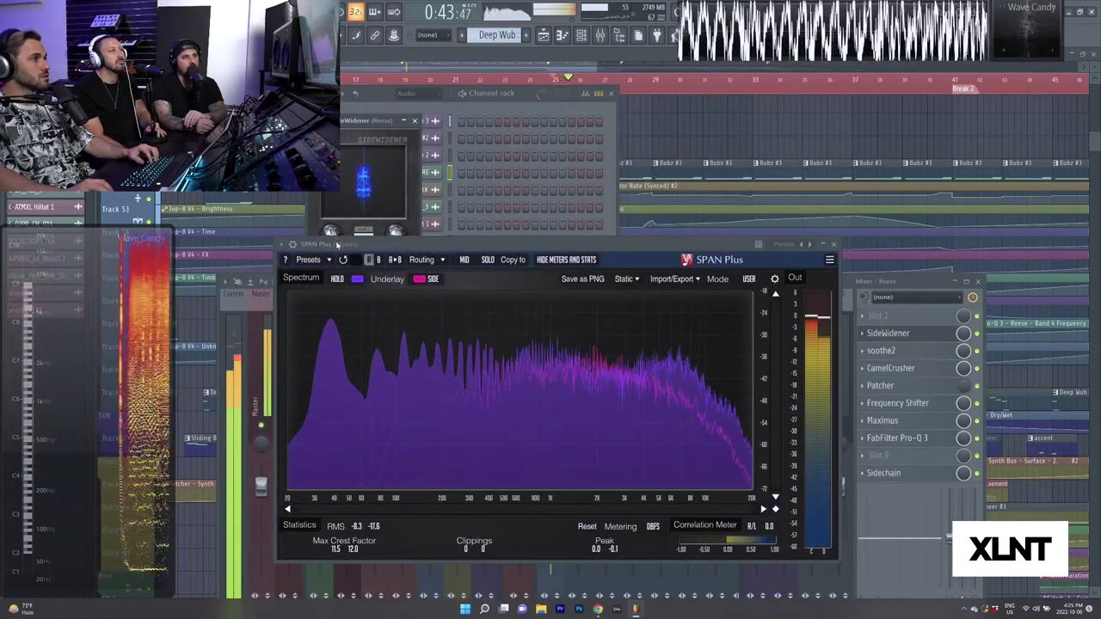
key("space")
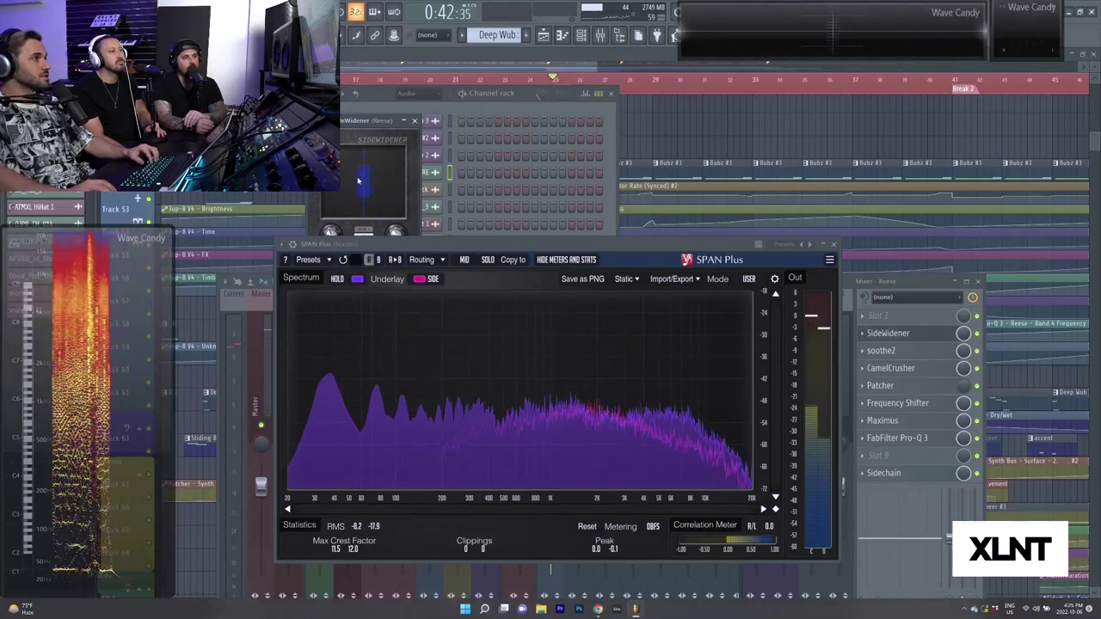
key("space")
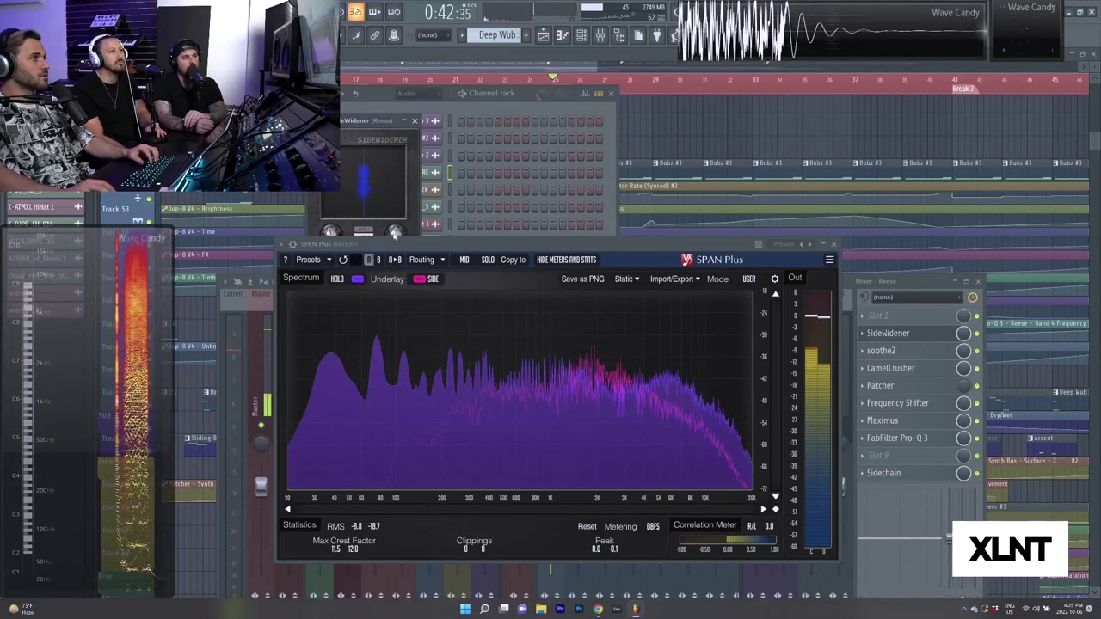
key("space")
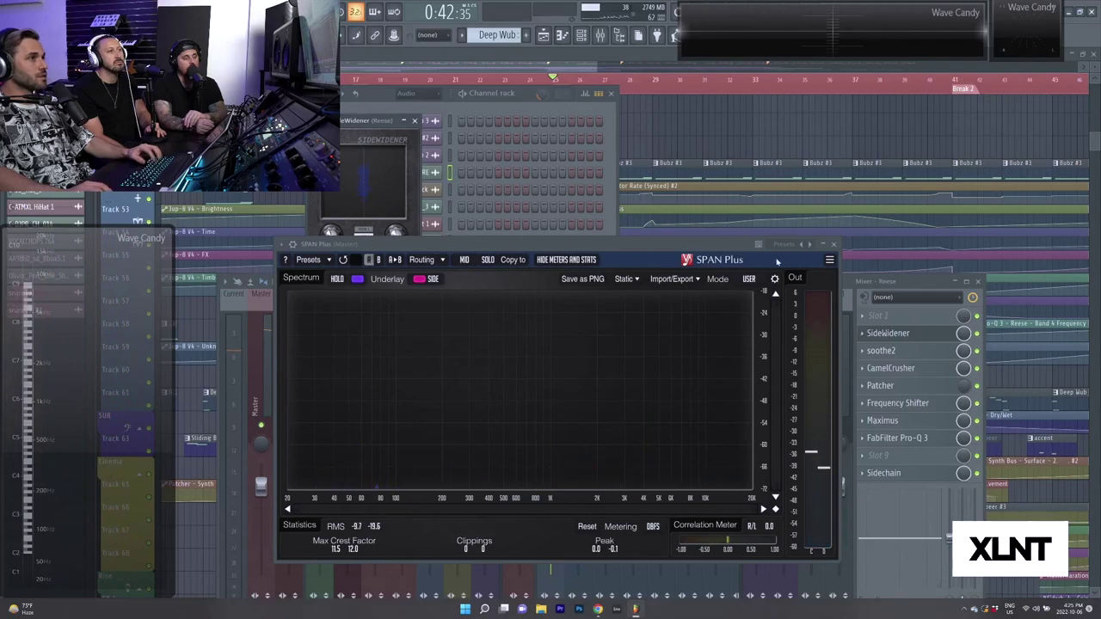
left_click(834, 244)
key("space")
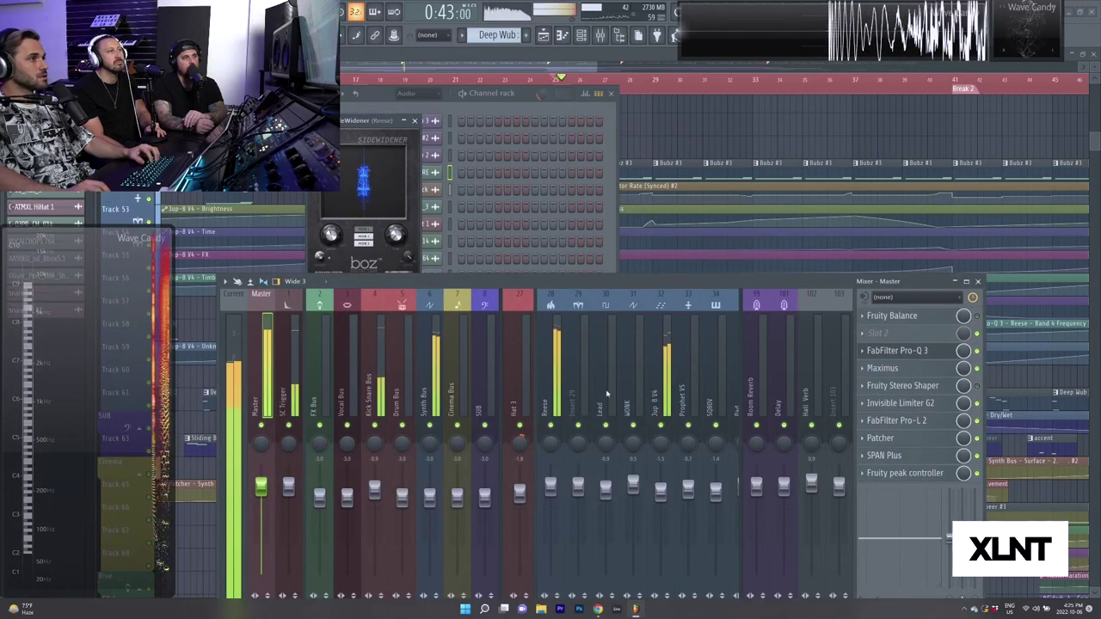
key("space")
Open the Reese track's FabFilter Pro-Q 3 and lower the mixer window to uncover the EQ curve.
left_click(915, 439)
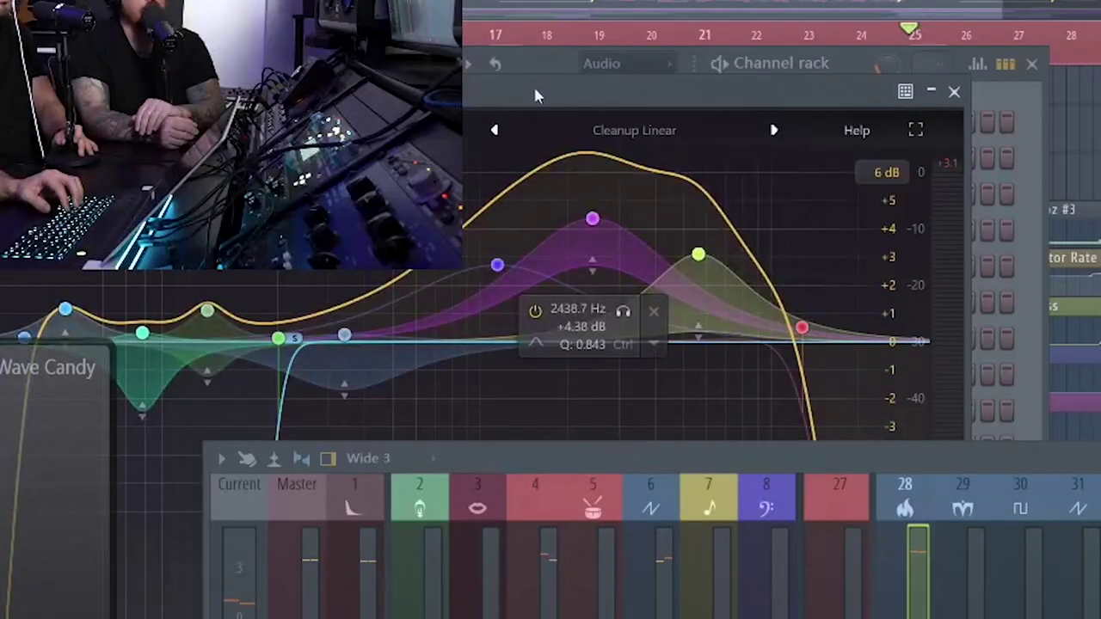
left_click_drag(374, 104, 469, 100)
left_click_drag(494, 278, 528, 349)
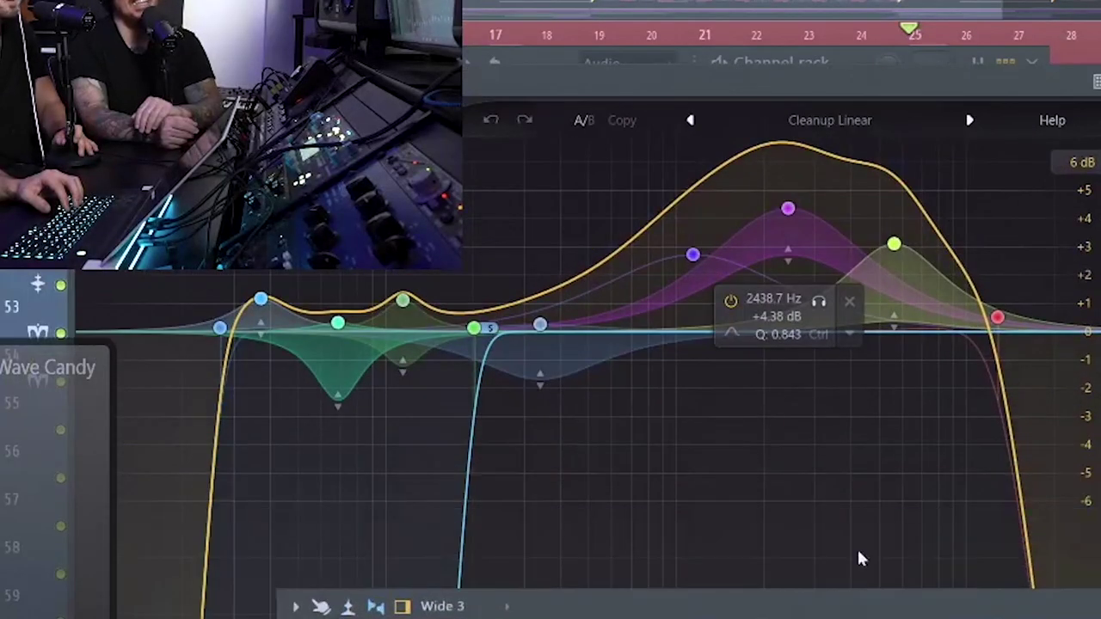
Add a Side bell cut of about -1.64 dB at 1958 Hz, widen it to Q 0.586 and play Drop 1.
left_click(714, 350)
left_click_drag(714, 352, 757, 379)
scroll(757, 383, "down", 3)
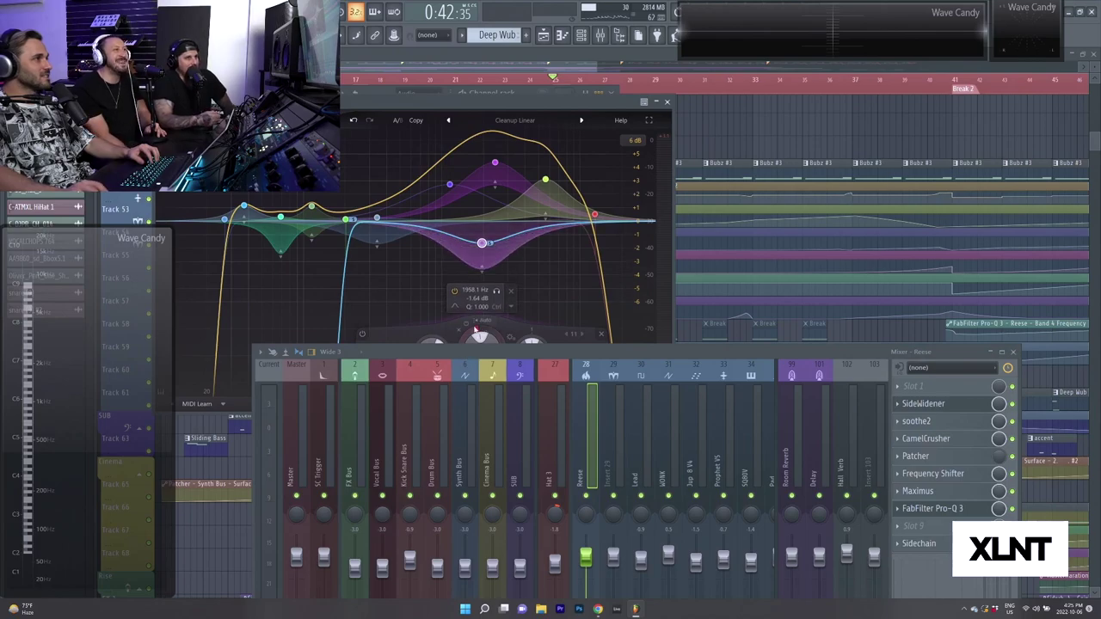
scroll(757, 383, "down", 5)
scroll(483, 246, "up", 3)
key("space")
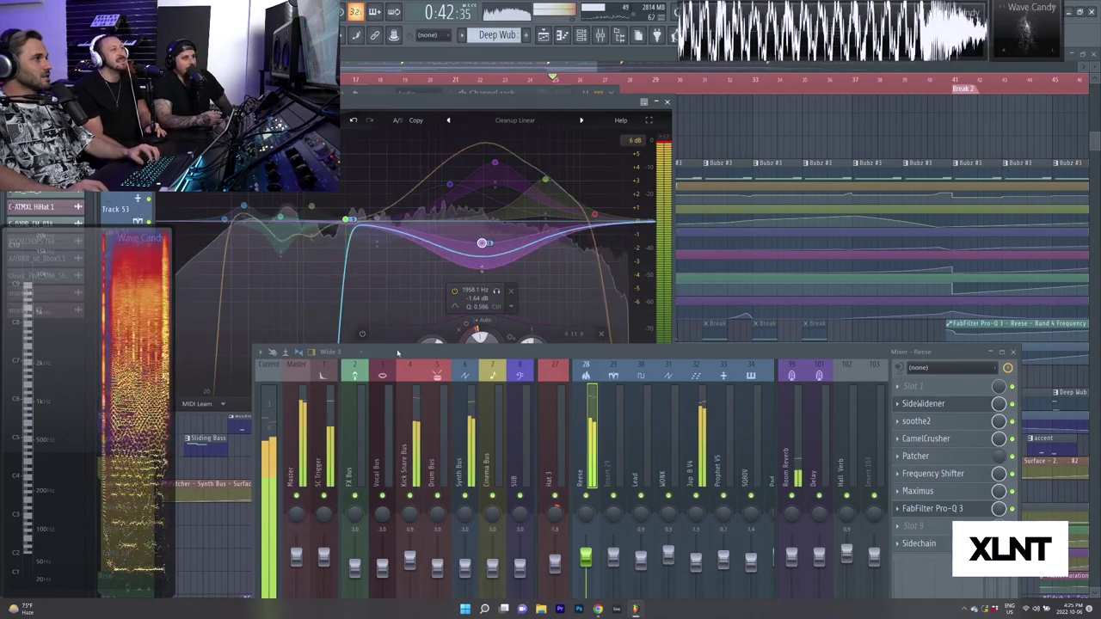
Open SPAN Plus on the master and place it below the Reese's EQ curve during playback.
left_click(299, 441)
left_click(918, 525)
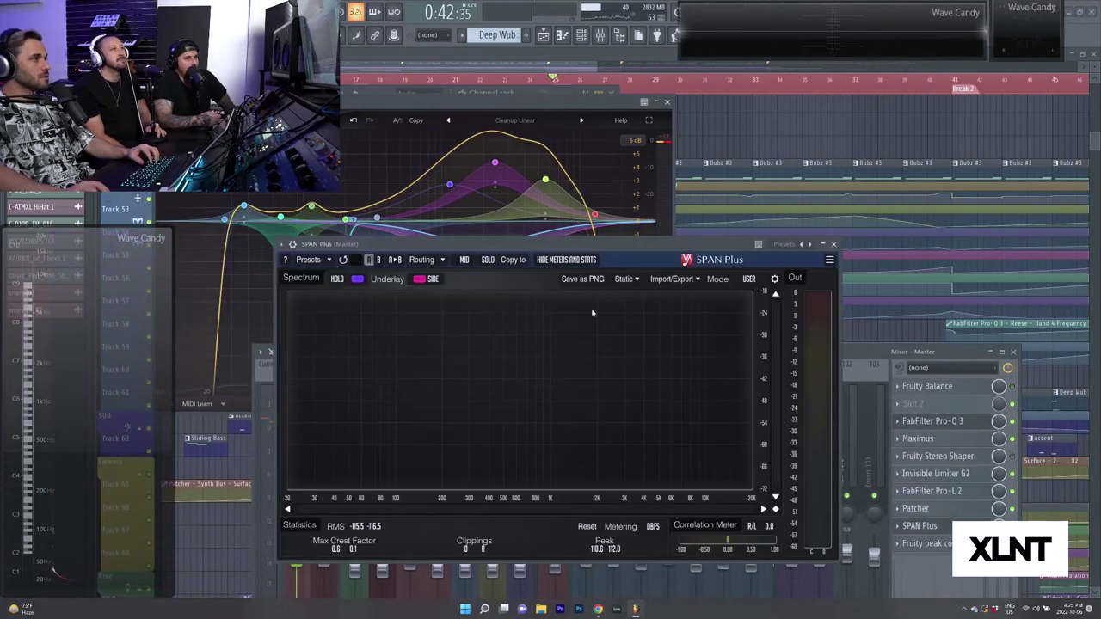
left_click(293, 244)
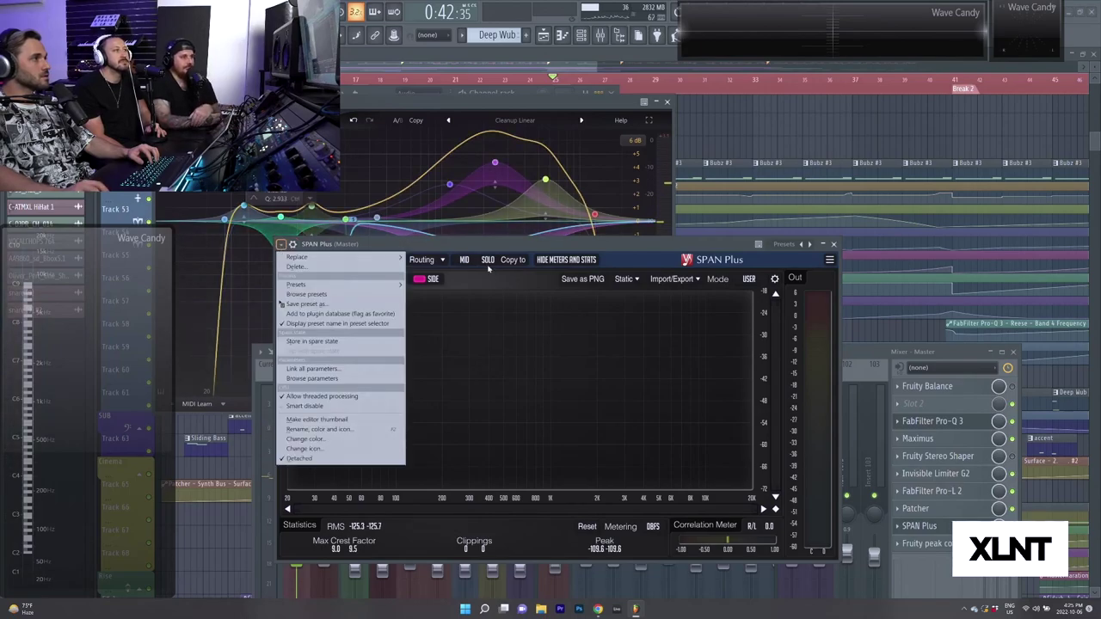
left_click(517, 247)
left_click_drag(517, 246, 484, 281)
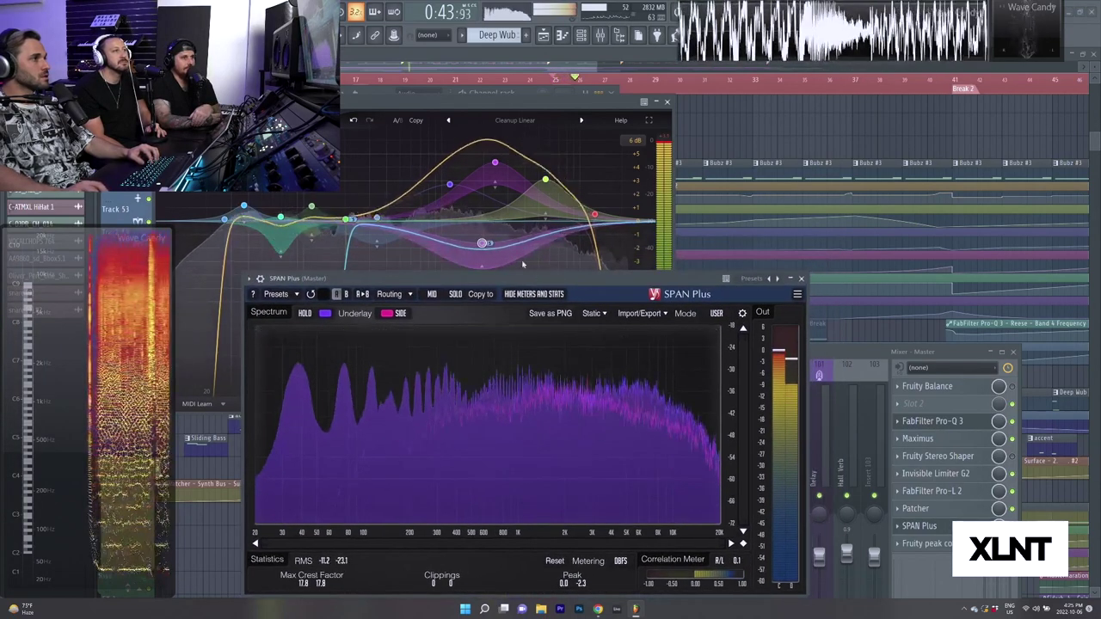
Move the Side cut up to about 2.8 kHz, deepen it and add a second Side band above it.
left_click_drag(484, 243, 504, 252)
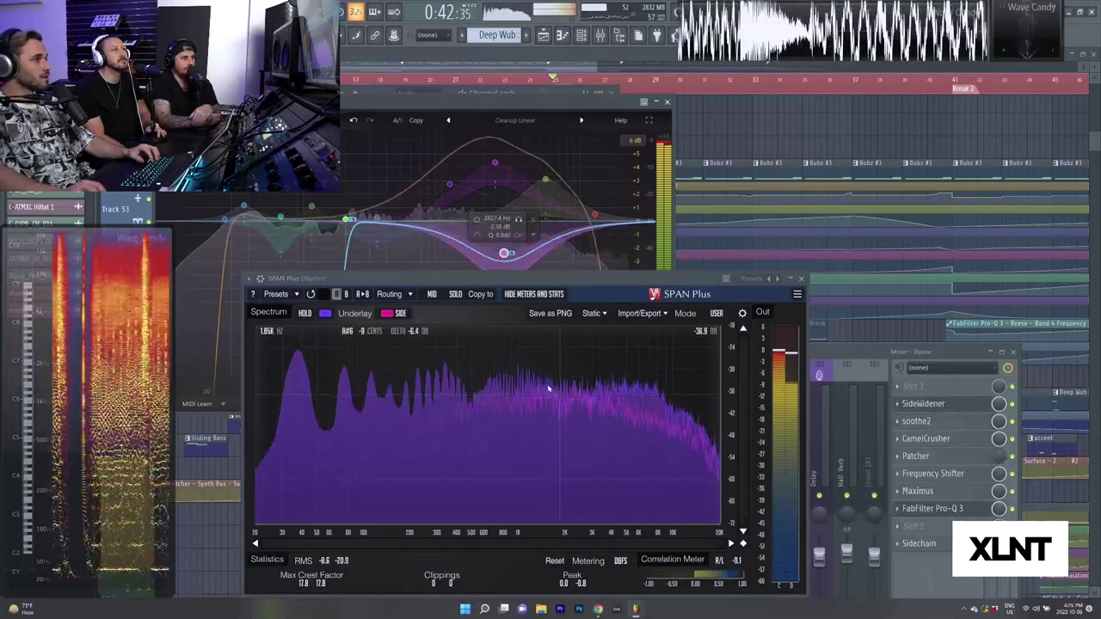
left_click_drag(503, 253, 504, 259)
scroll(504, 259, "up", 3)
left_click_drag(590, 221, 541, 232)
scroll(541, 231, "down", 1)
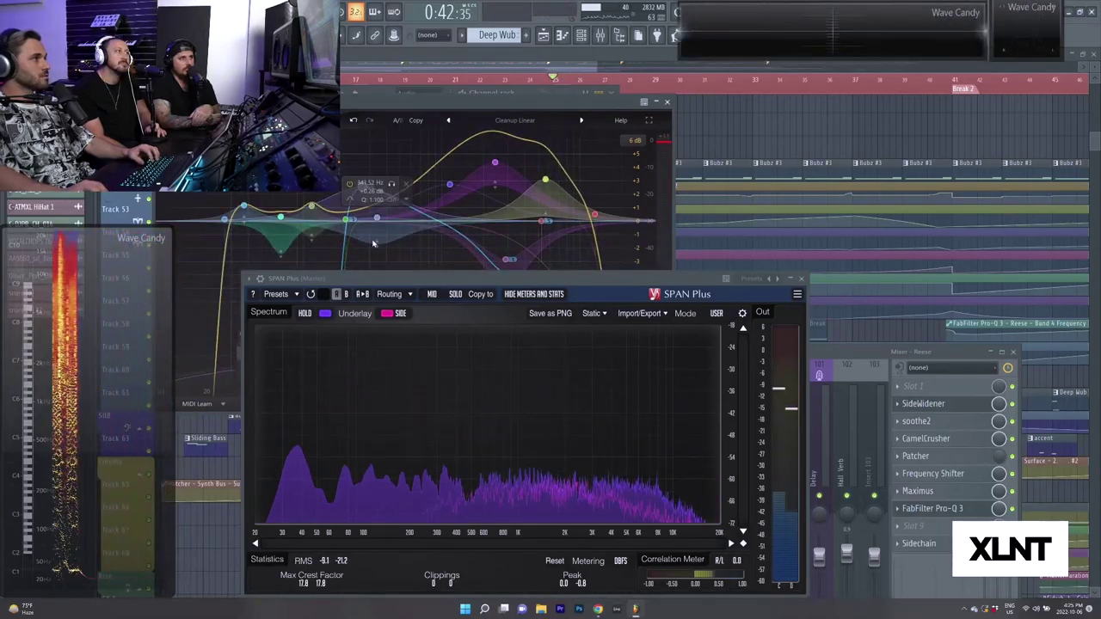
Replace the EQ band near 340 Hz with a strong low-mid Side boost while checking Drop 1 in SPAN Plus.
right_click(377, 222)
left_click(401, 315)
key("space")
left_click(490, 279)
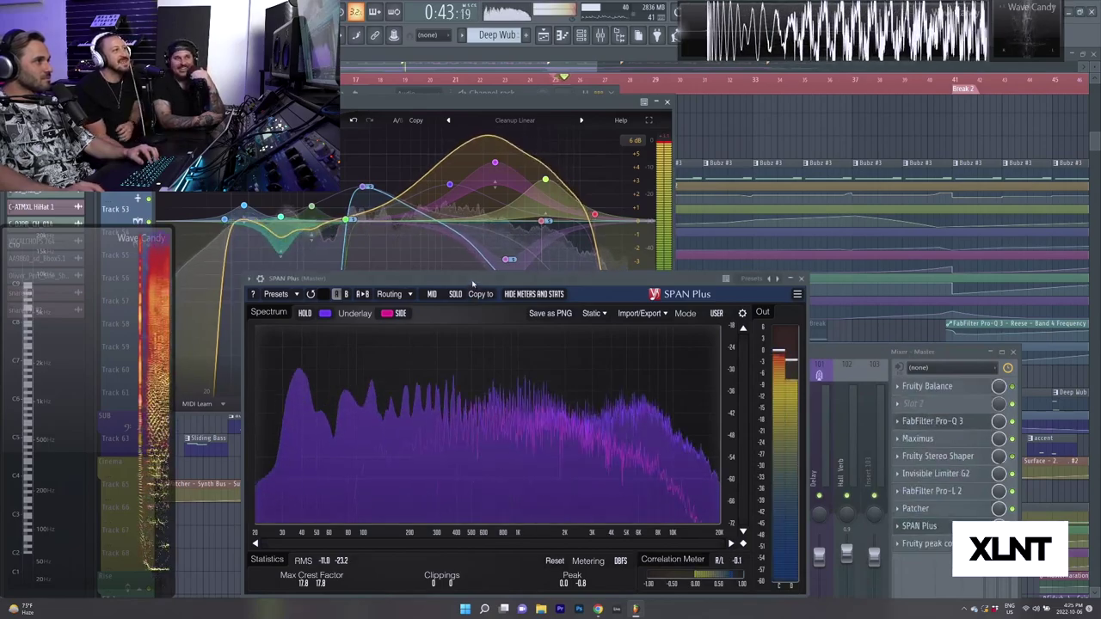
left_click_drag(434, 221, 353, 141)
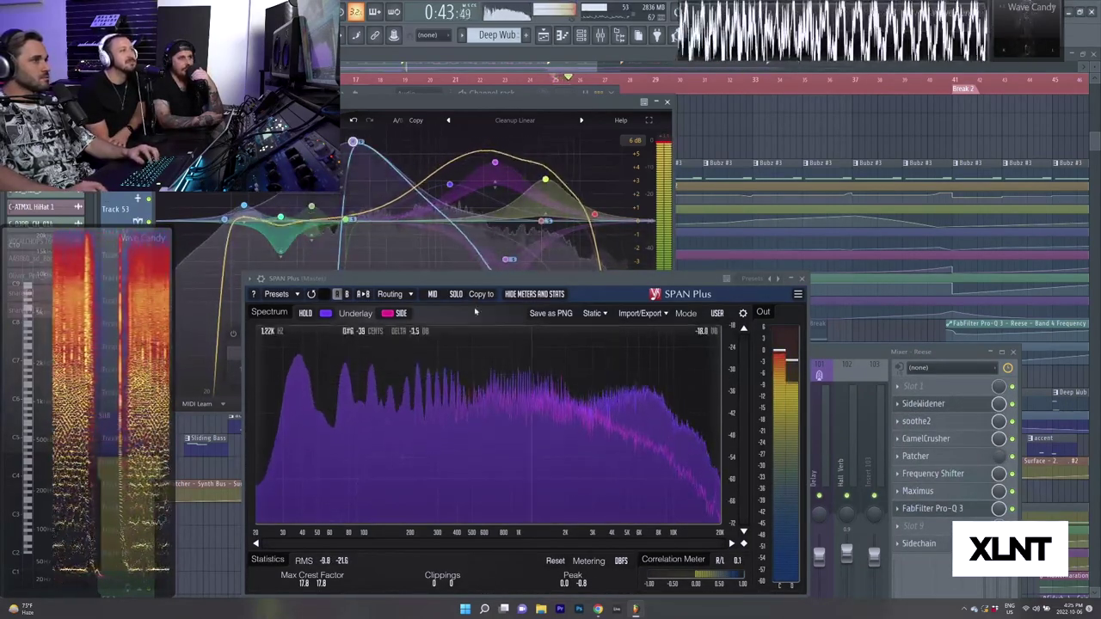
left_click_drag(353, 141, 342, 137)
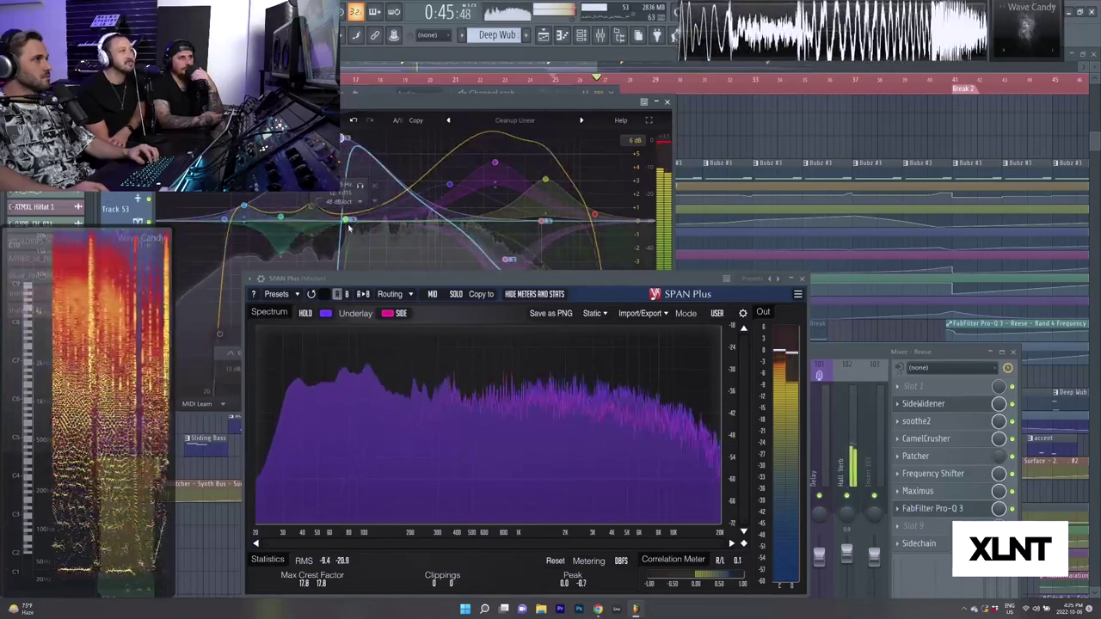
Lower the frequency of the Side low cut and readjust the low-mid Side boost.
left_click_drag(346, 219, 333, 218)
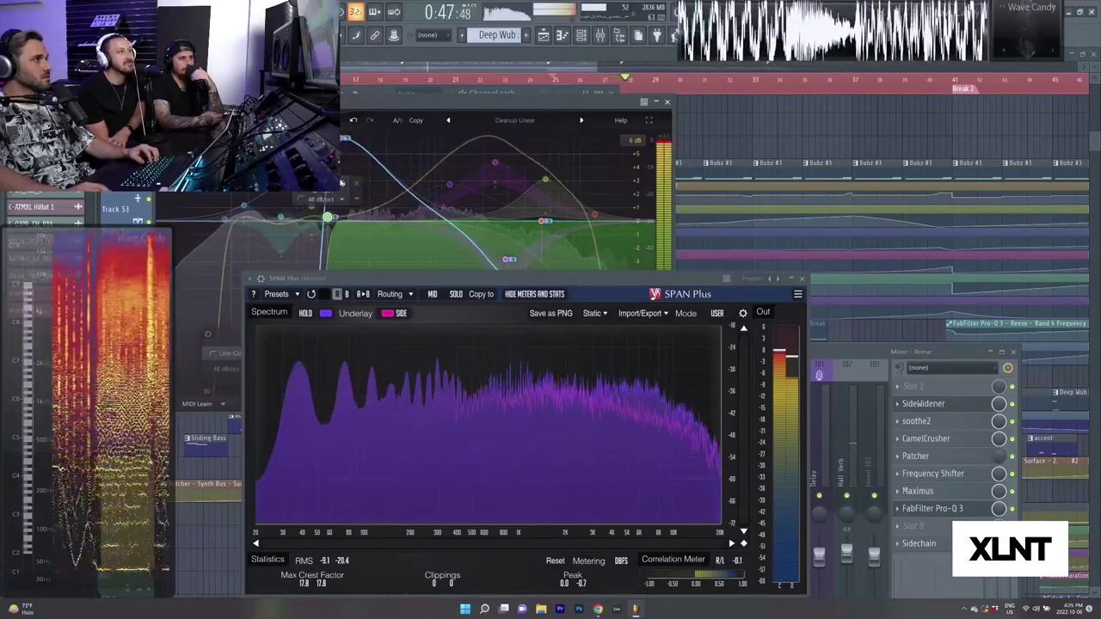
left_click_drag(343, 137, 347, 188)
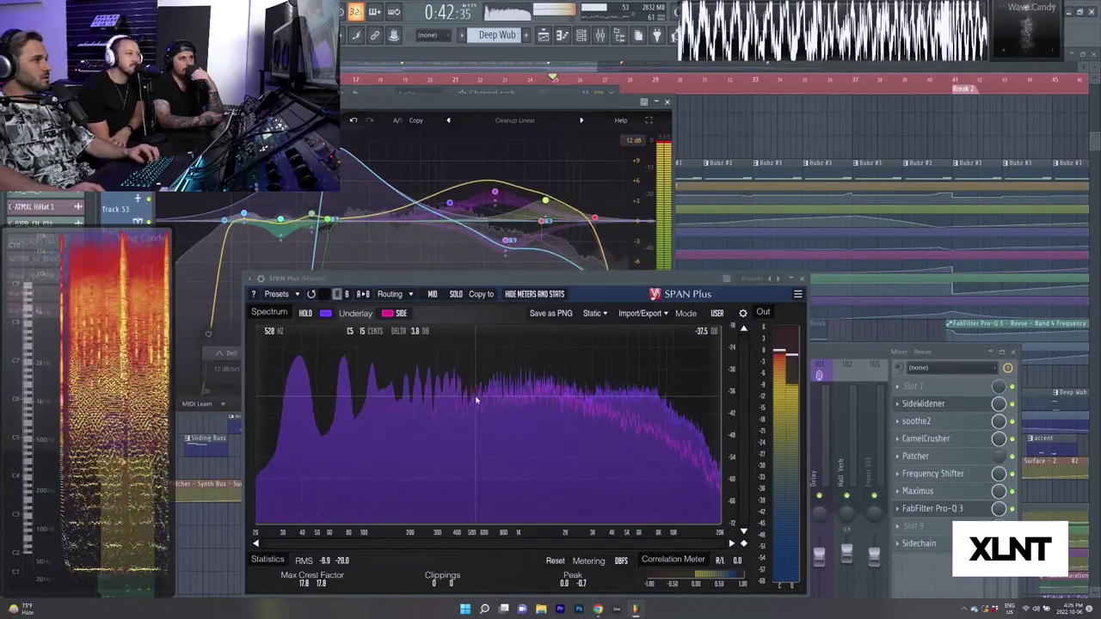
key("space")
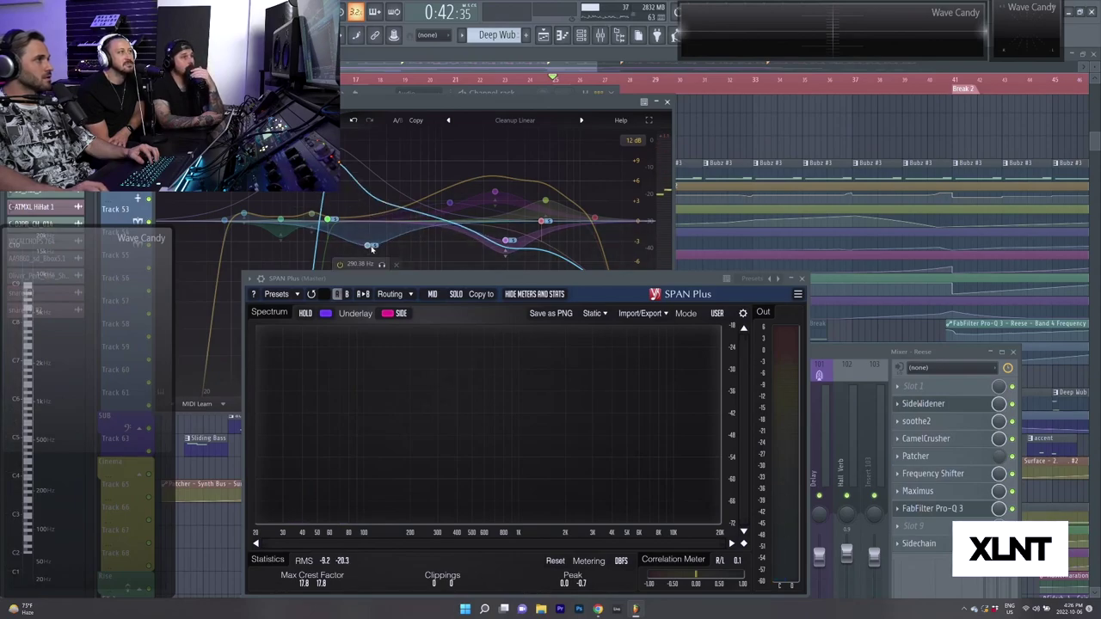
Shift the low-mid Side cut to about 500 Hz and hold the SPAN Plus spectrum while playing Drop 1.
key("space")
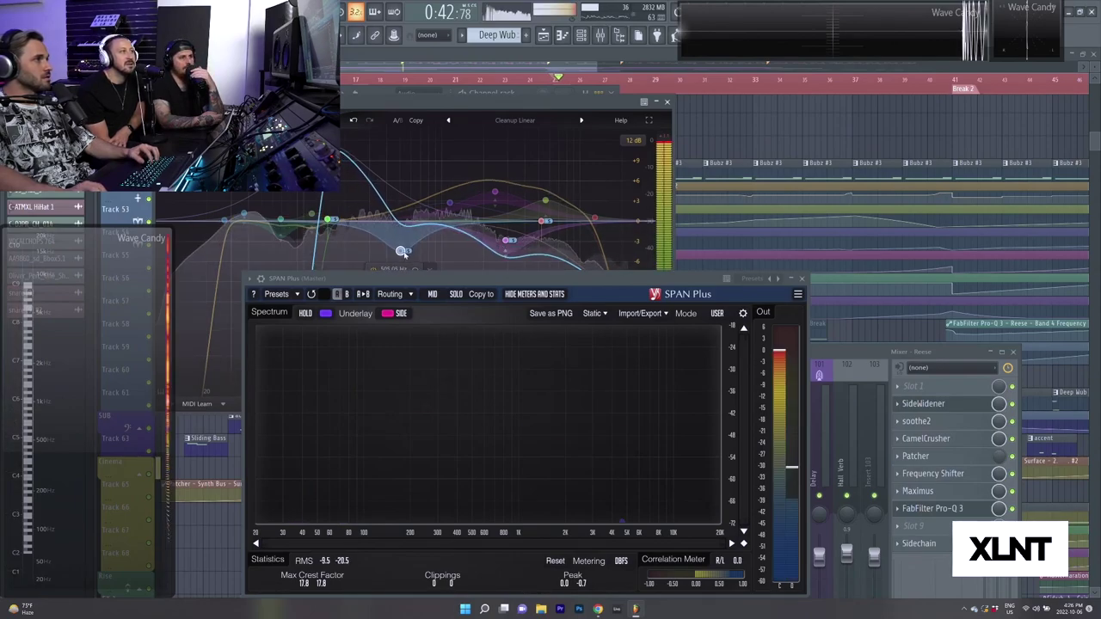
left_click(305, 313)
key("space")
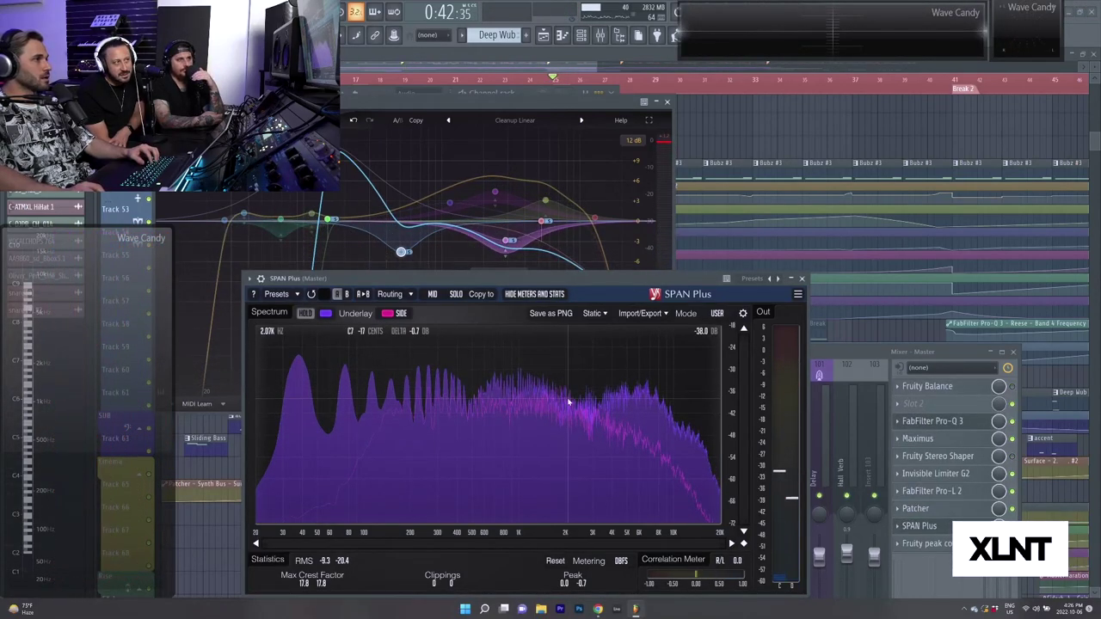
Release the spectrum hold, readjust the upper-mid Side cut against Drop 1 and close the equaliser.
left_click(505, 248)
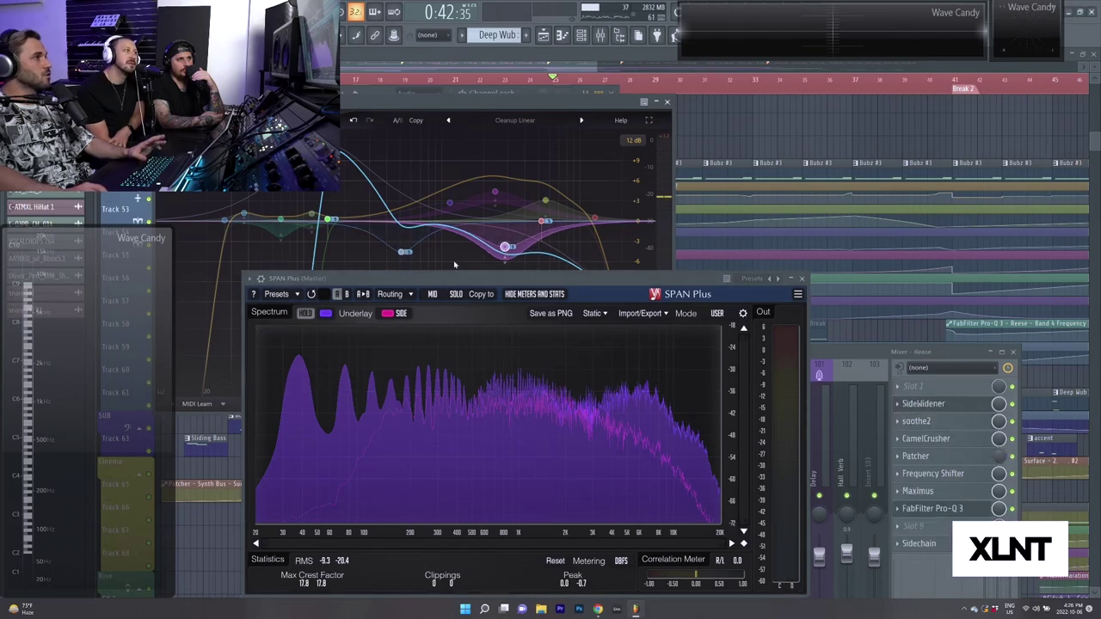
left_click(307, 313)
key("space")
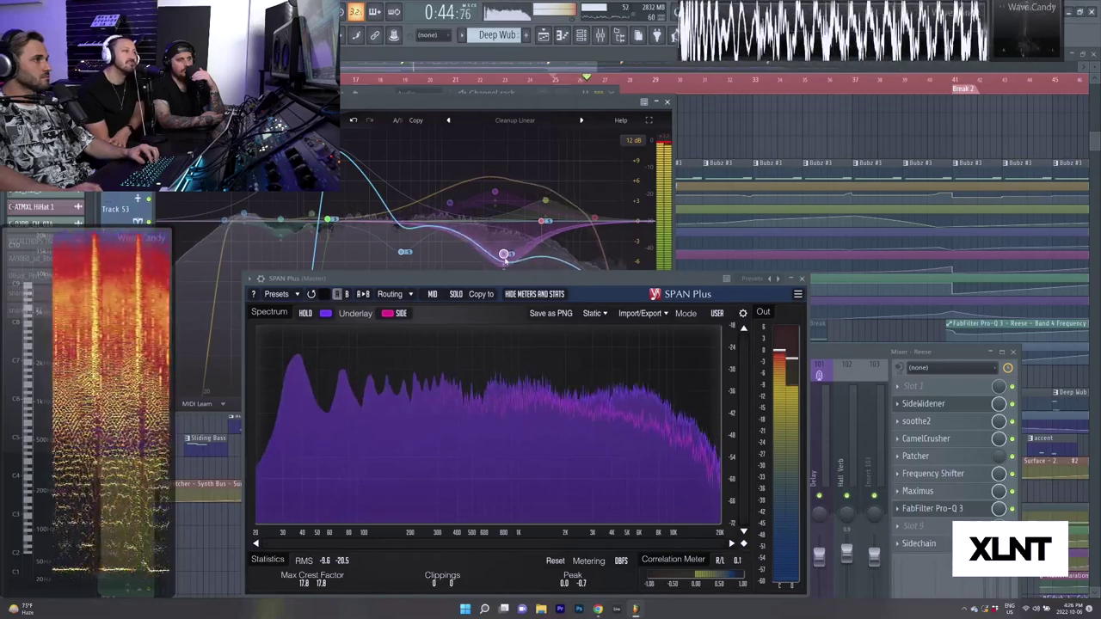
left_click_drag(504, 255, 472, 226)
key("space")
key("space")
left_click(666, 101)
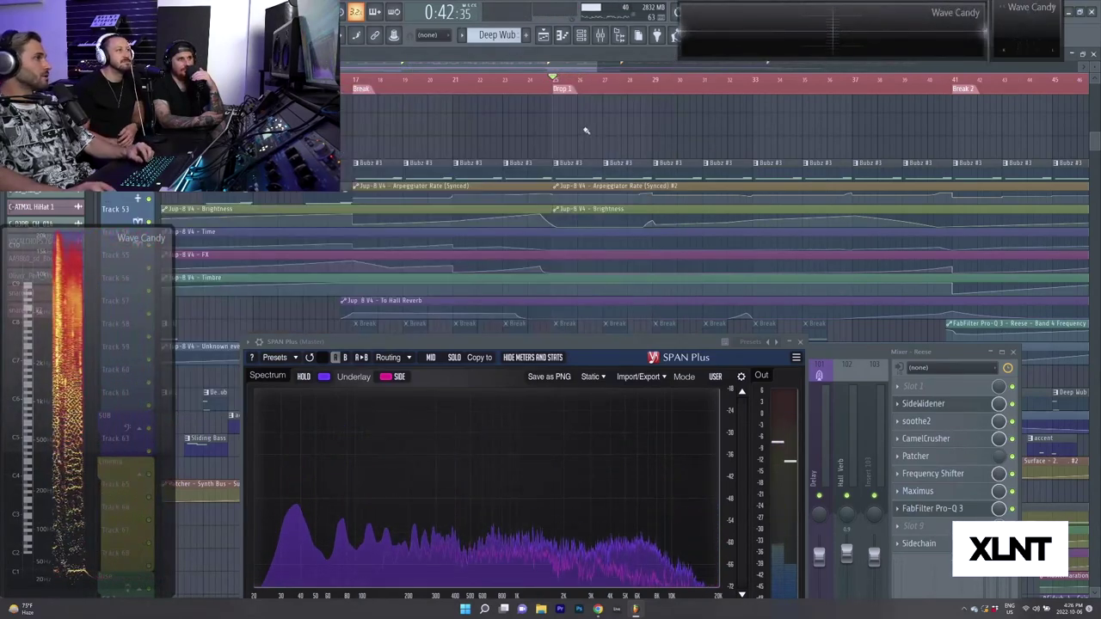
Audition the playlist track with the Bubz clips soloed at Drop 1 and close SPAN Plus.
right_click(149, 177)
key("space")
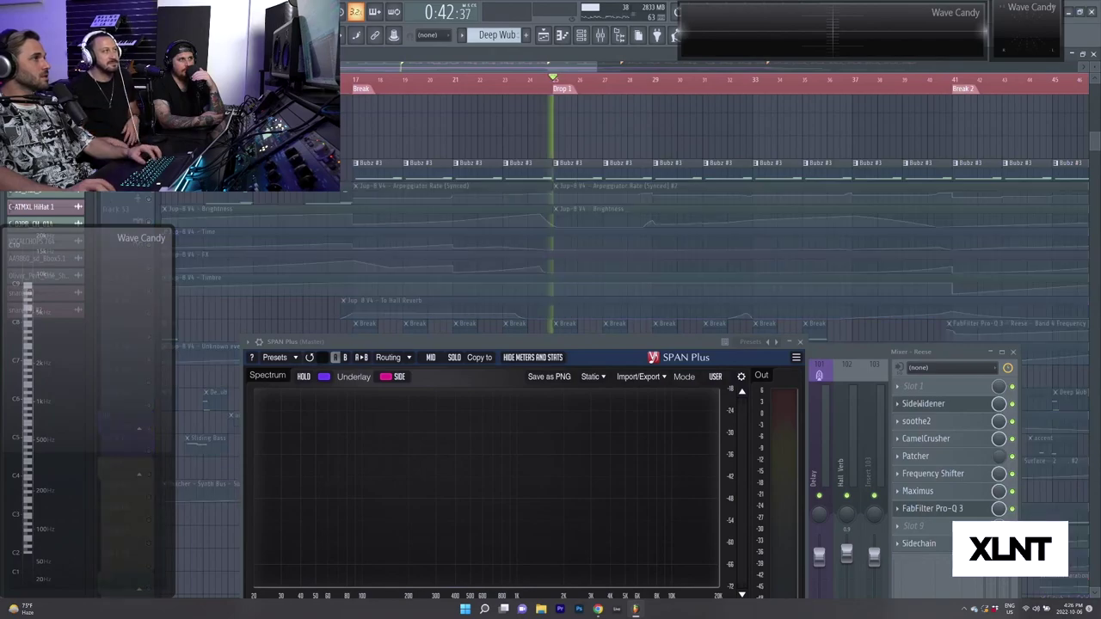
key("space")
left_click(800, 342)
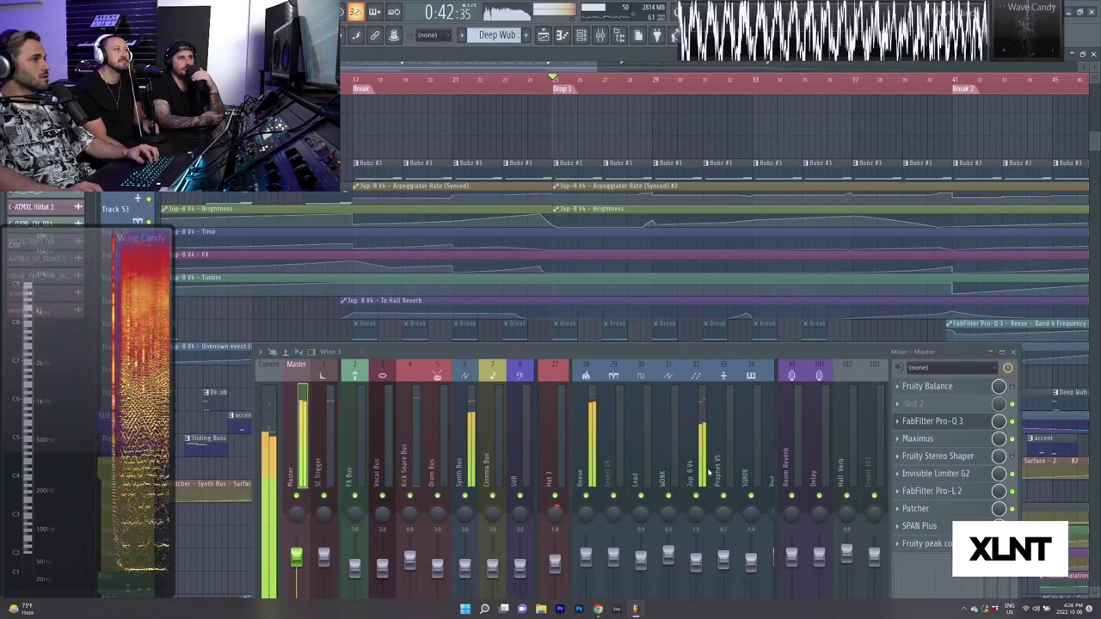
Solo the Jup 8 V4 mixer track, bring the full mixer into view and audition it from Drop 1.
left_click(701, 471)
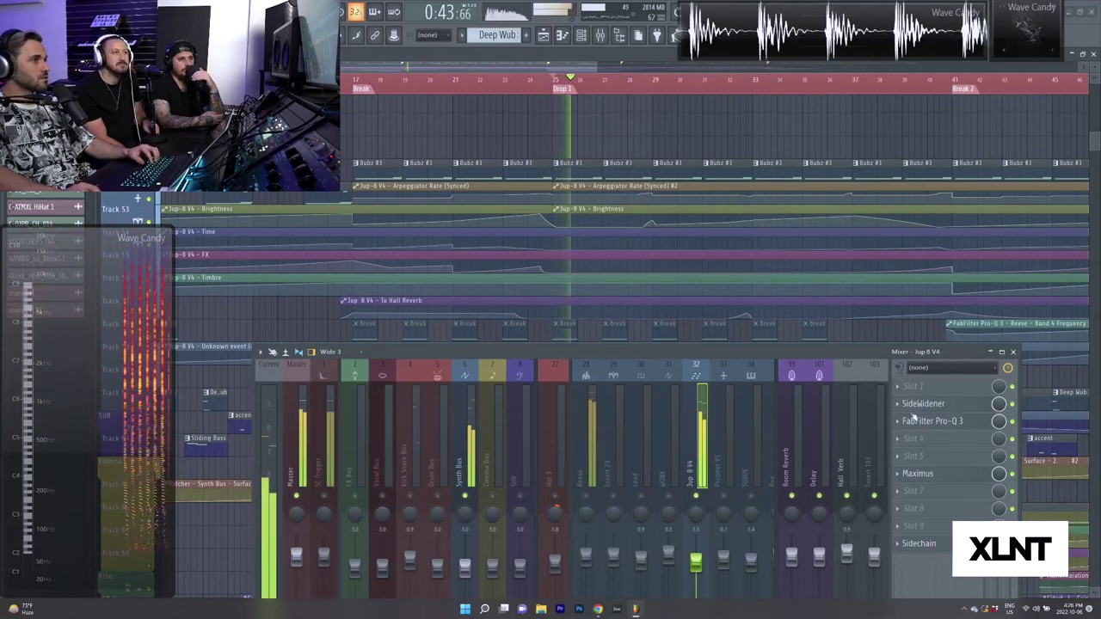
left_click_drag(691, 349, 618, 175)
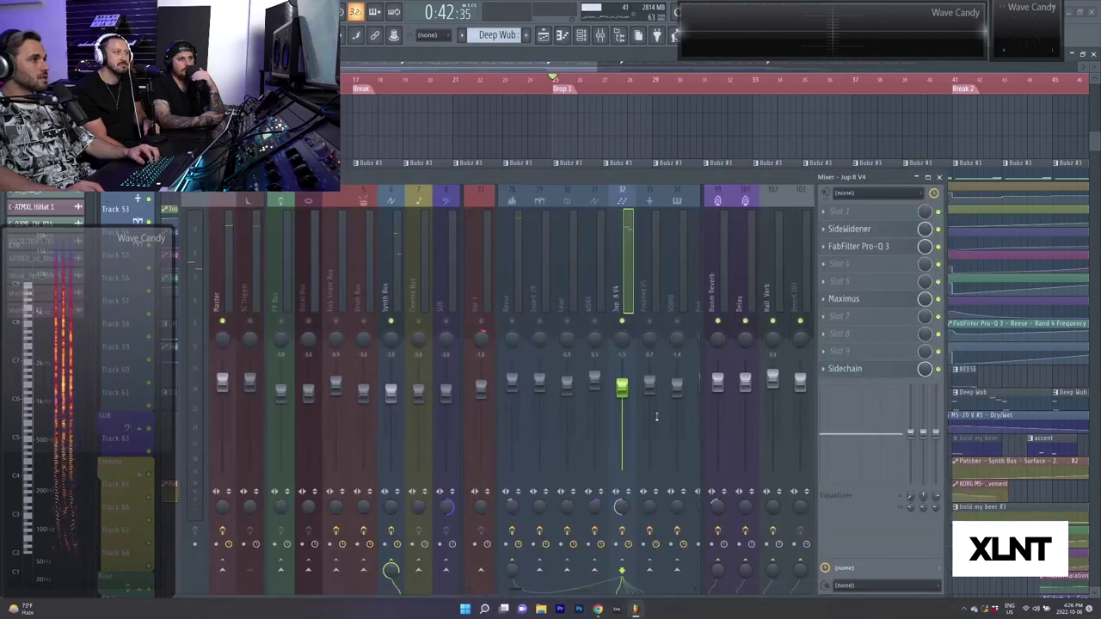
key("space")
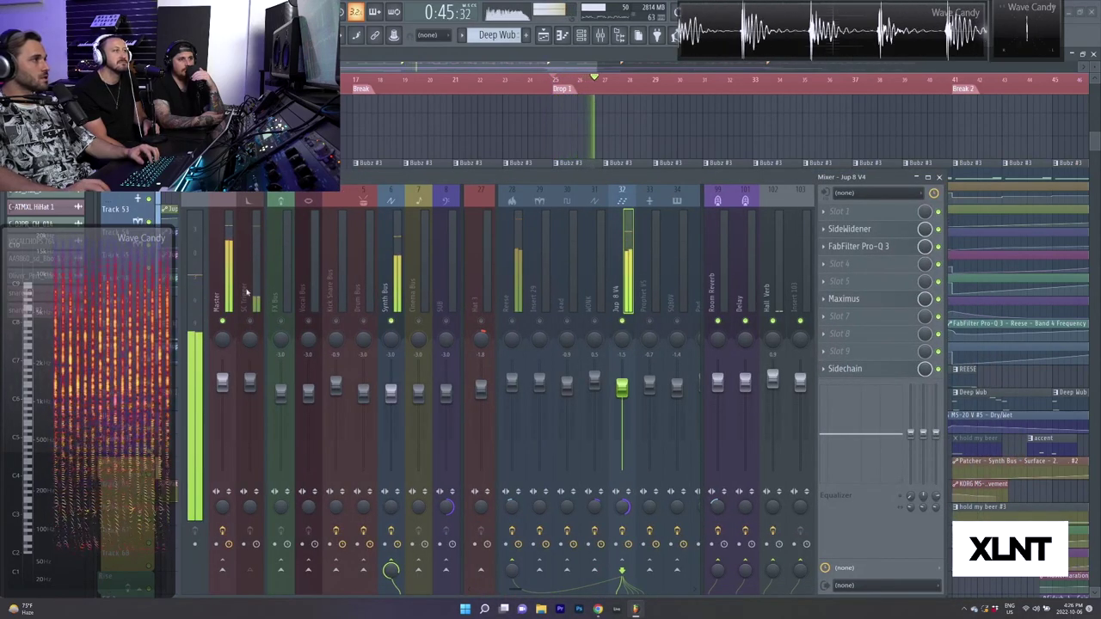
Open SPAN Plus on the Master track, examine the soloed Jup 8 V4's mid and side spectrum, and close it.
left_click(226, 283)
left_click(844, 351)
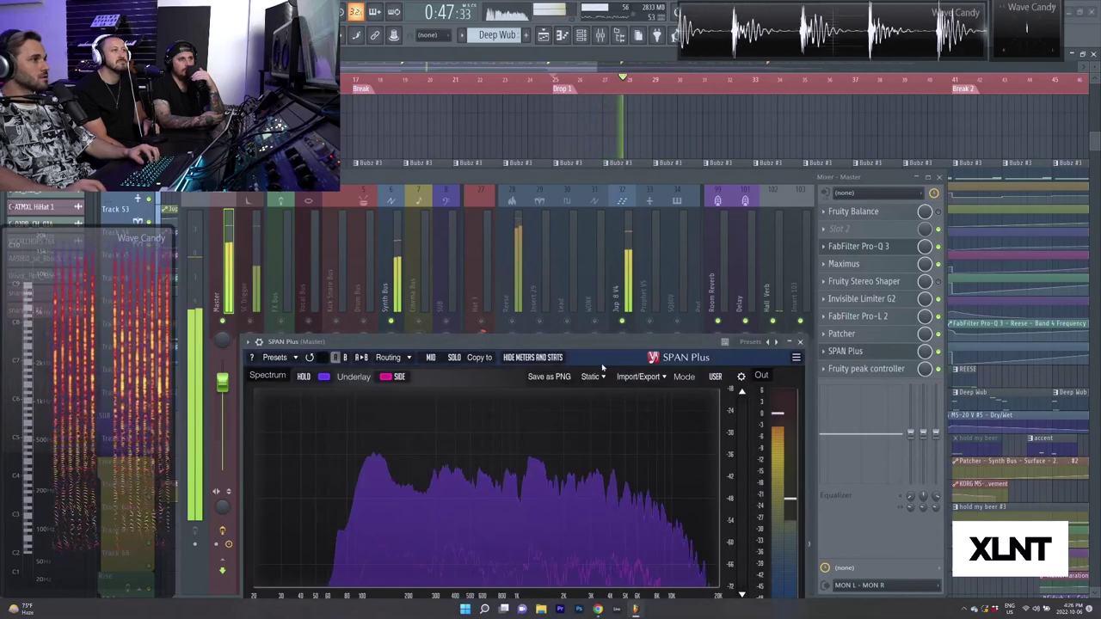
left_click_drag(561, 340, 547, 217)
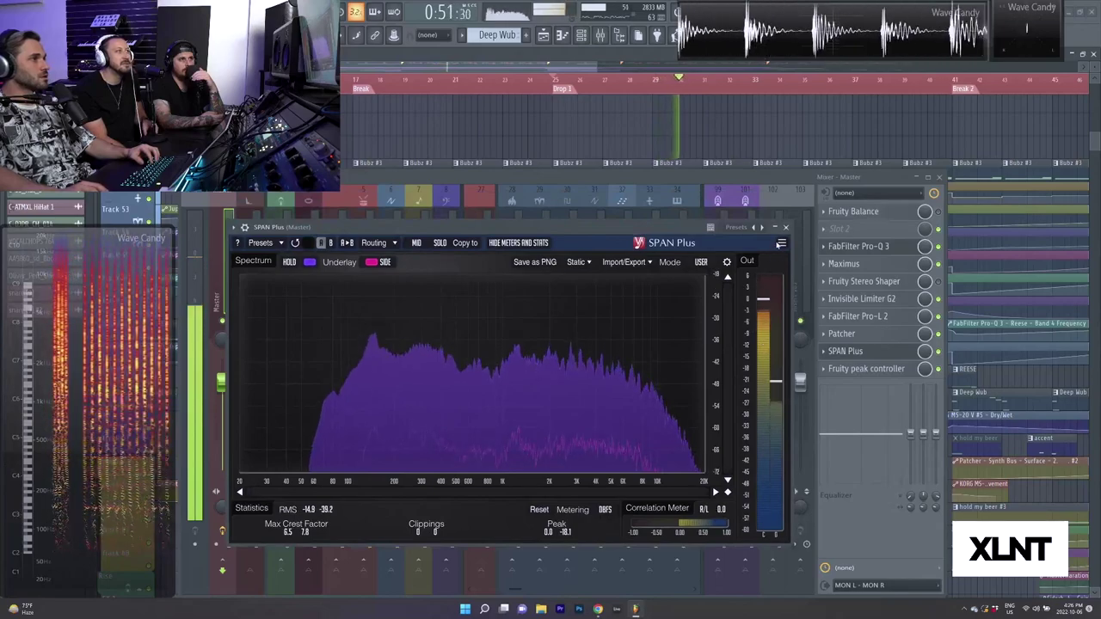
left_click(785, 227)
Select the Jup 8 V4 mixer track, audition it together with the Reese track from Drop 1, and restore all tracks.
left_click(630, 528)
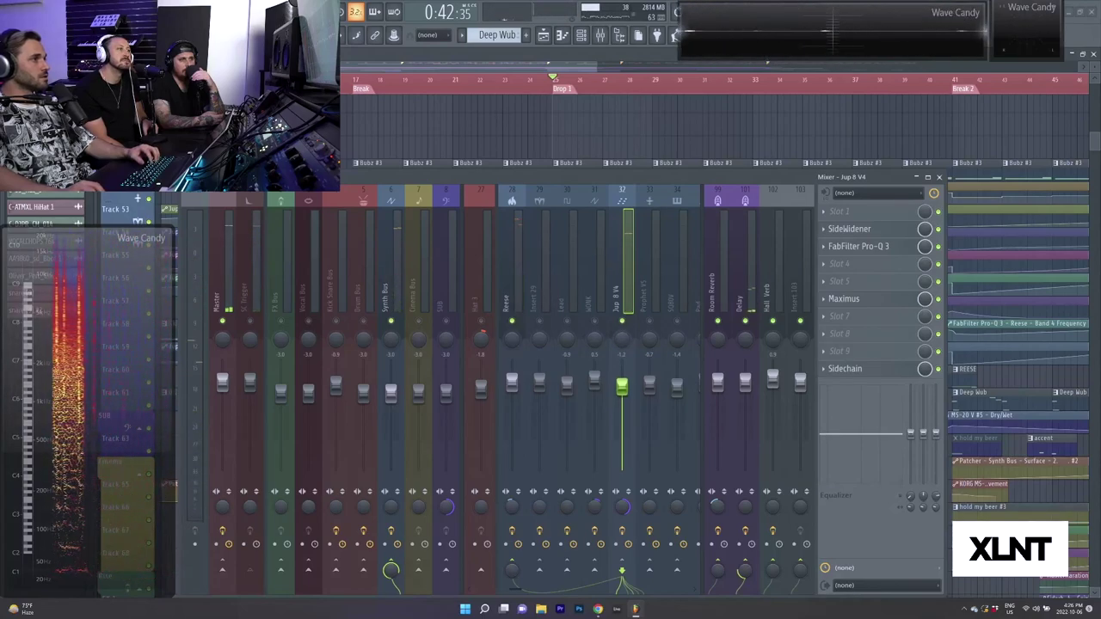
key("space")
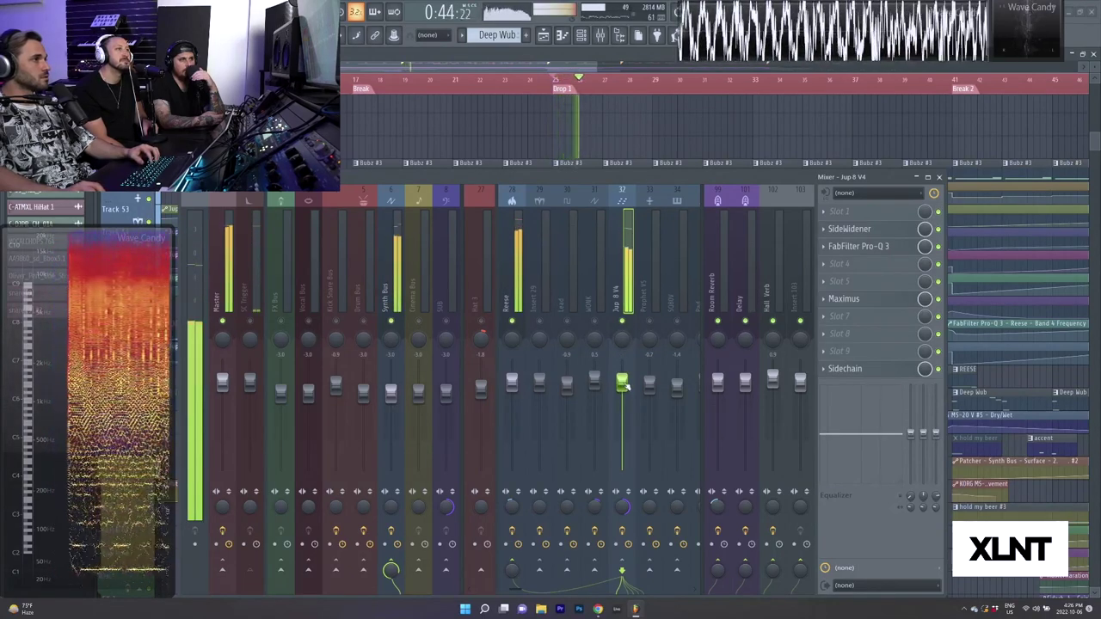
key("space")
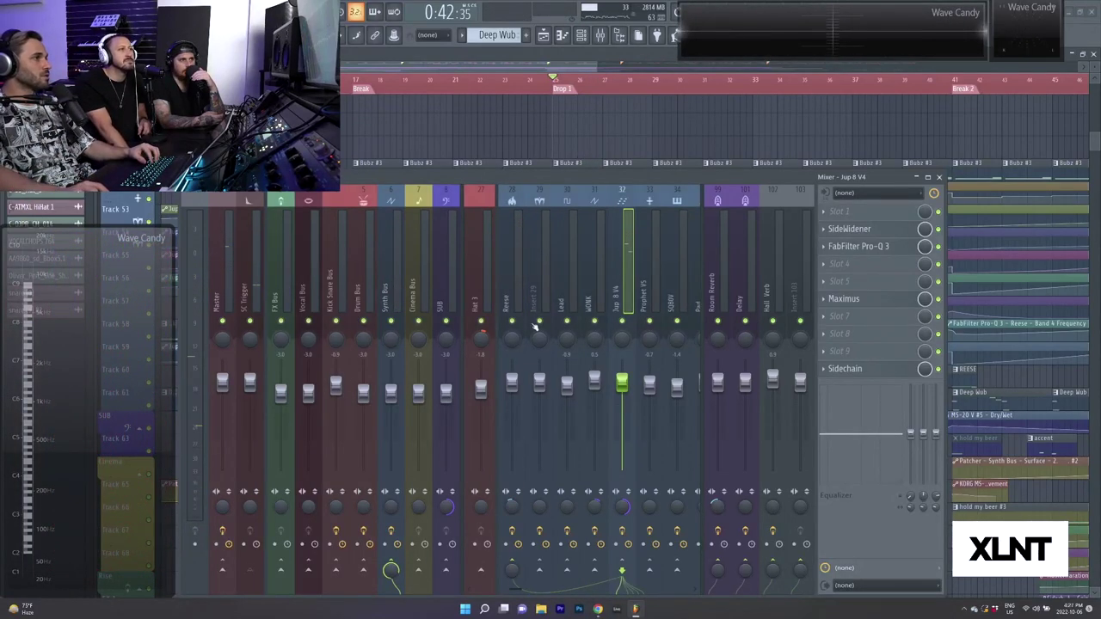
Show SPAN Plus for the Master track and arrange it with the mixer below the playlist's Bubz clips.
left_click(521, 295)
left_click_drag(560, 180, 560, 244)
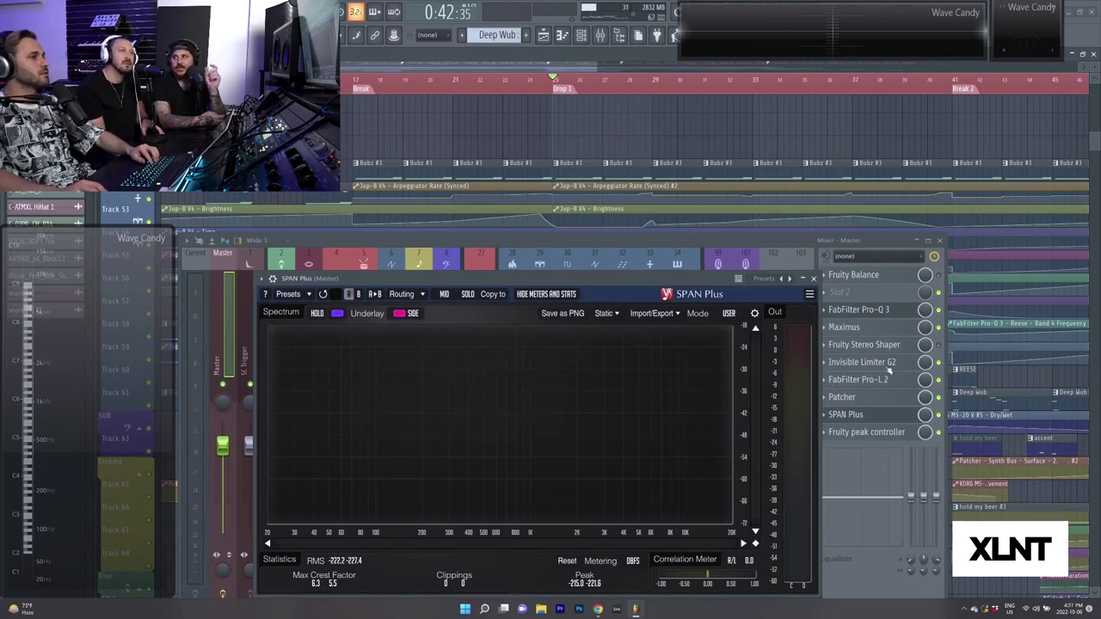
left_click_drag(726, 281, 671, 257)
Open the Master's Fruity peak controller, play Drop 1 briefly, and move the mixer clear of its window.
left_click(866, 437)
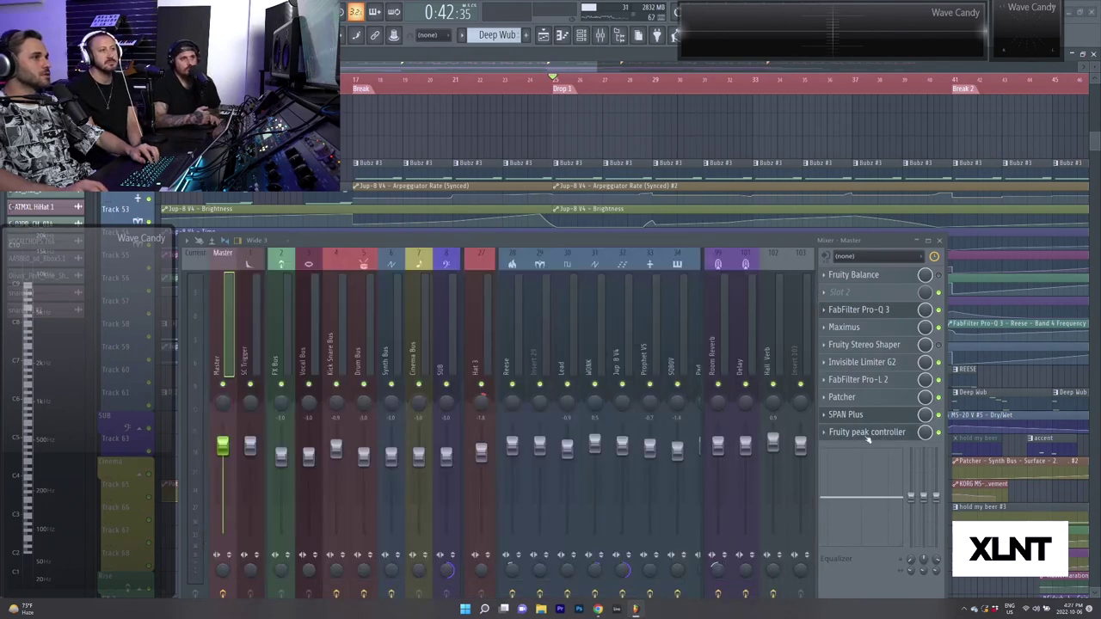
left_click(865, 436)
left_click(860, 432)
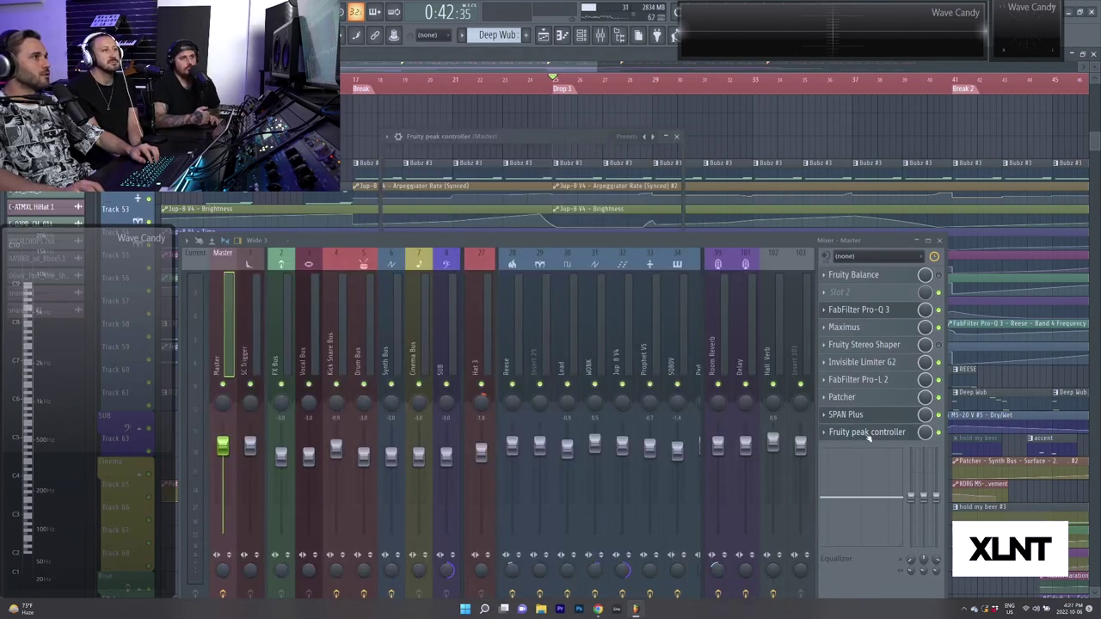
key("space")
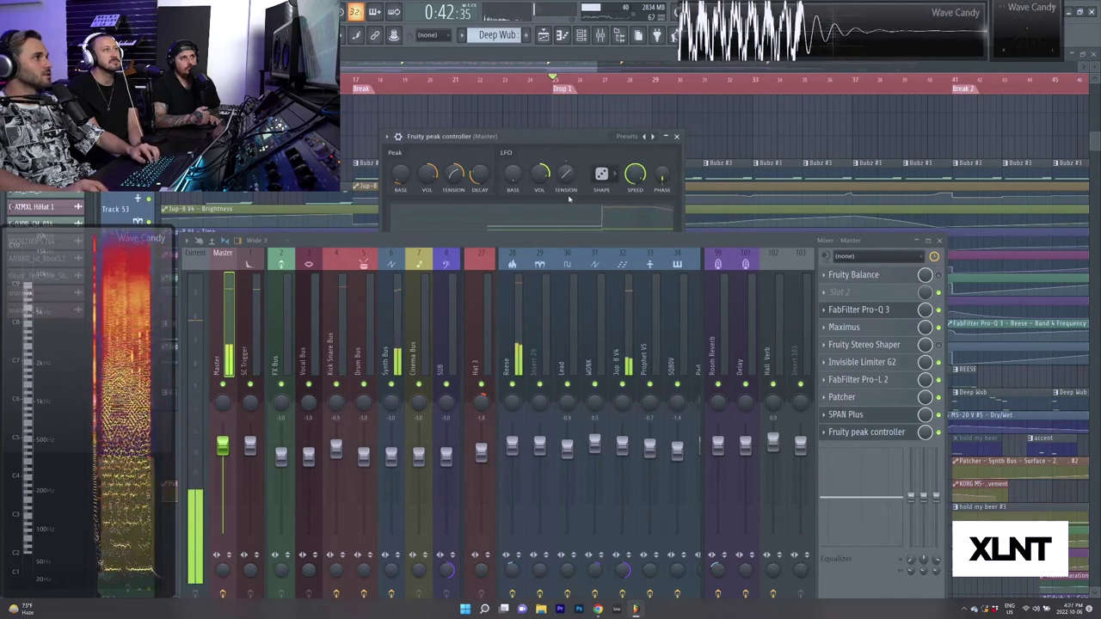
left_click_drag(548, 243, 556, 347)
Show all channels in the channel rack and open the Fruity Dance channel, with SPAN Plus moved clear of it.
left_click(580, 34)
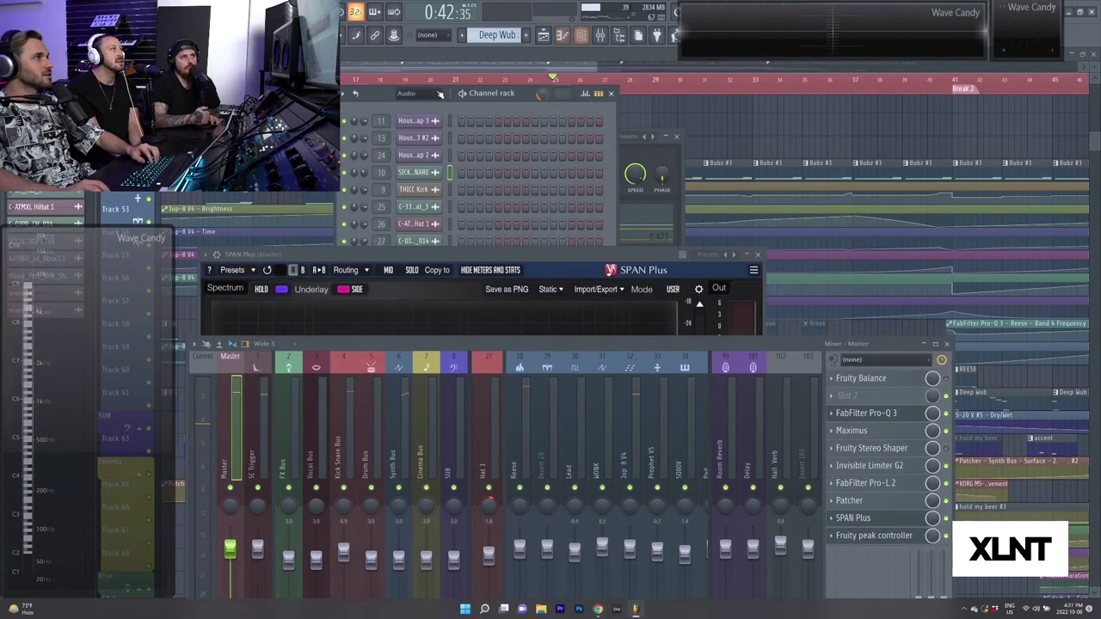
left_click(414, 94)
left_click(438, 143)
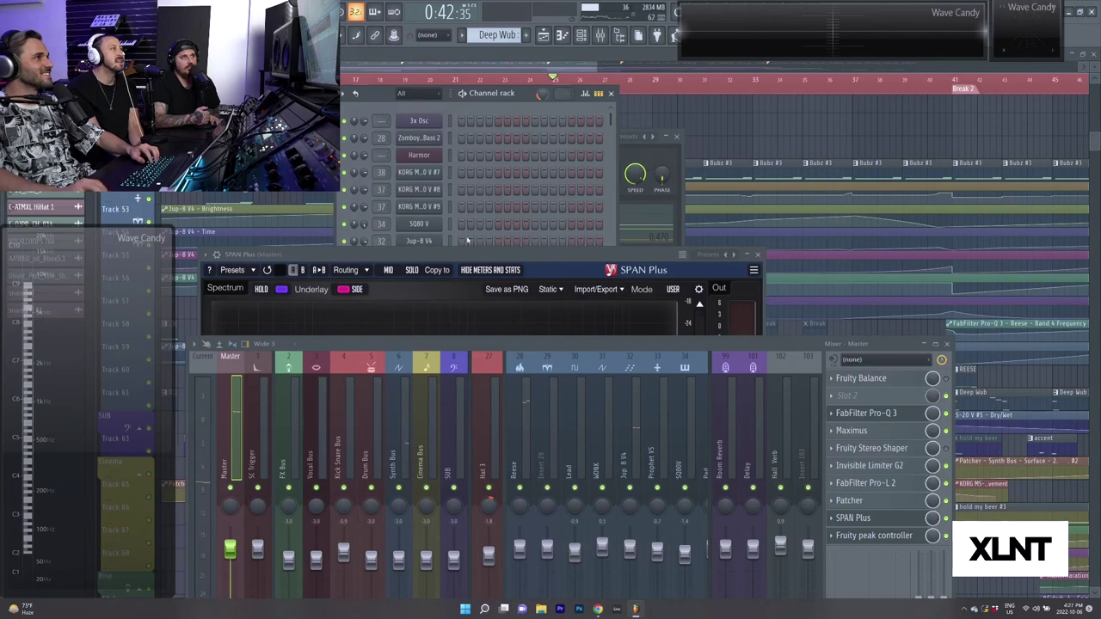
left_click_drag(467, 254, 492, 345)
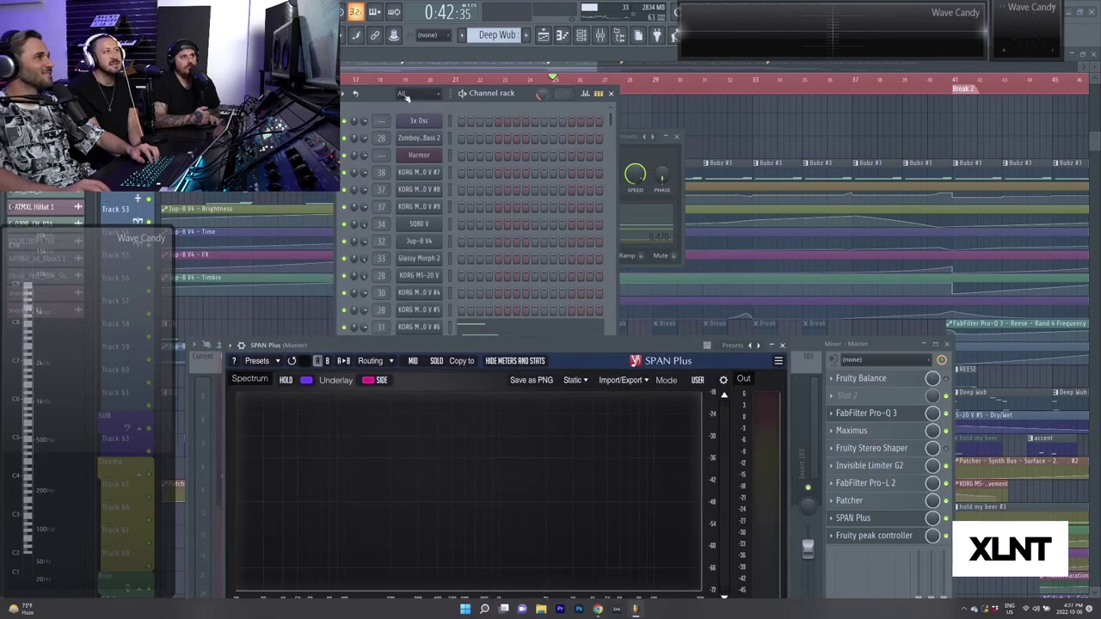
left_click_drag(468, 93, 447, 55)
left_click(398, 323)
left_click_drag(399, 348, 353, 440)
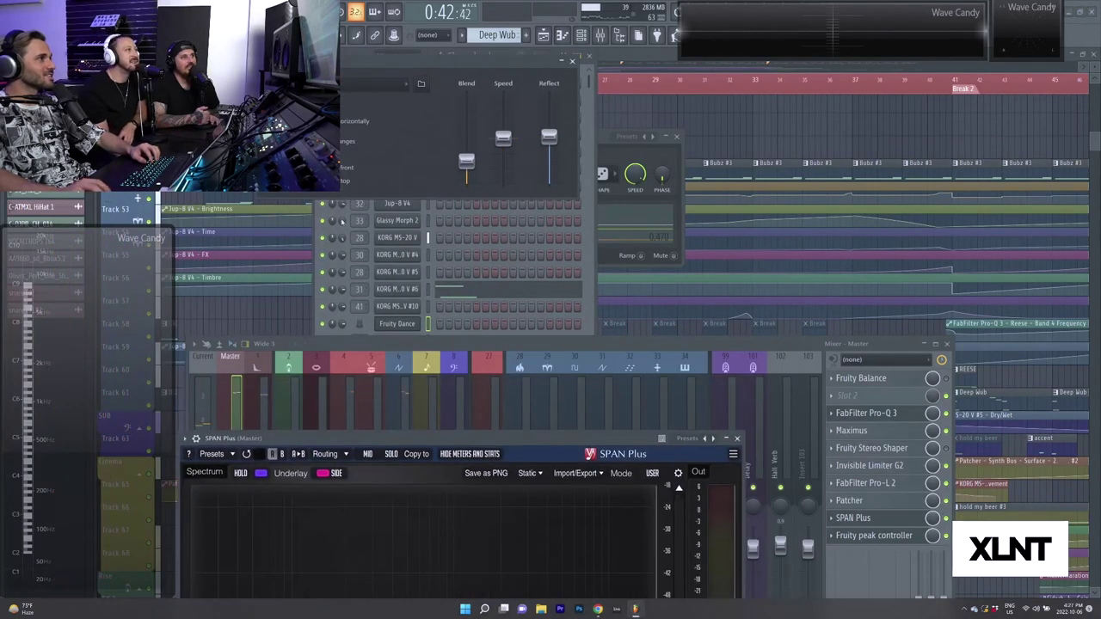
Link Fruity Dance's dance move selector to a controller.
key("space")
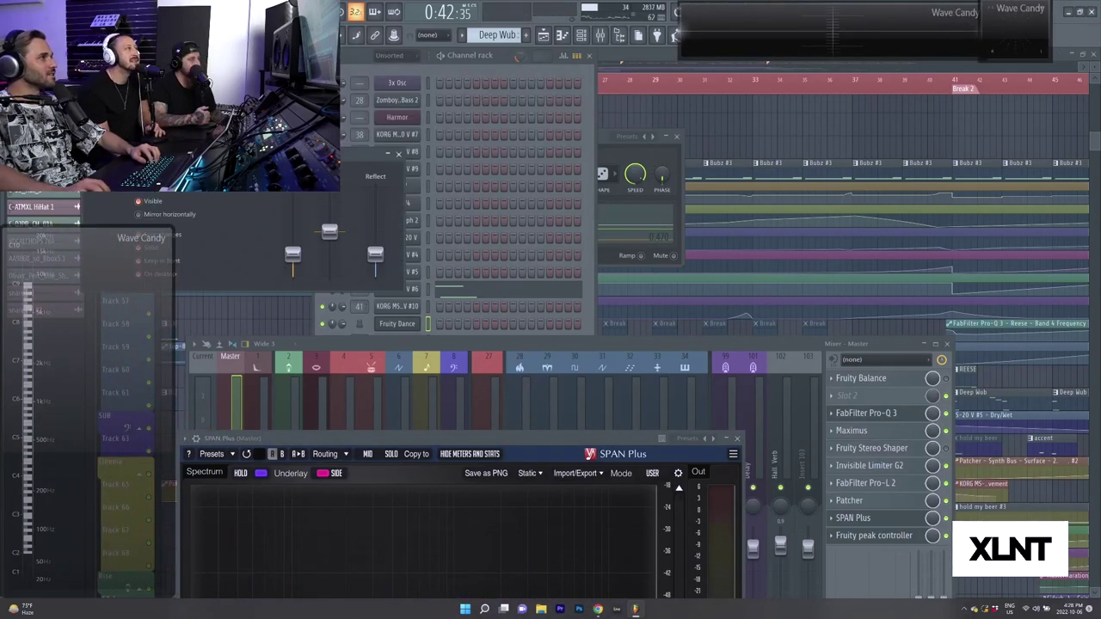
right_click(389, 172)
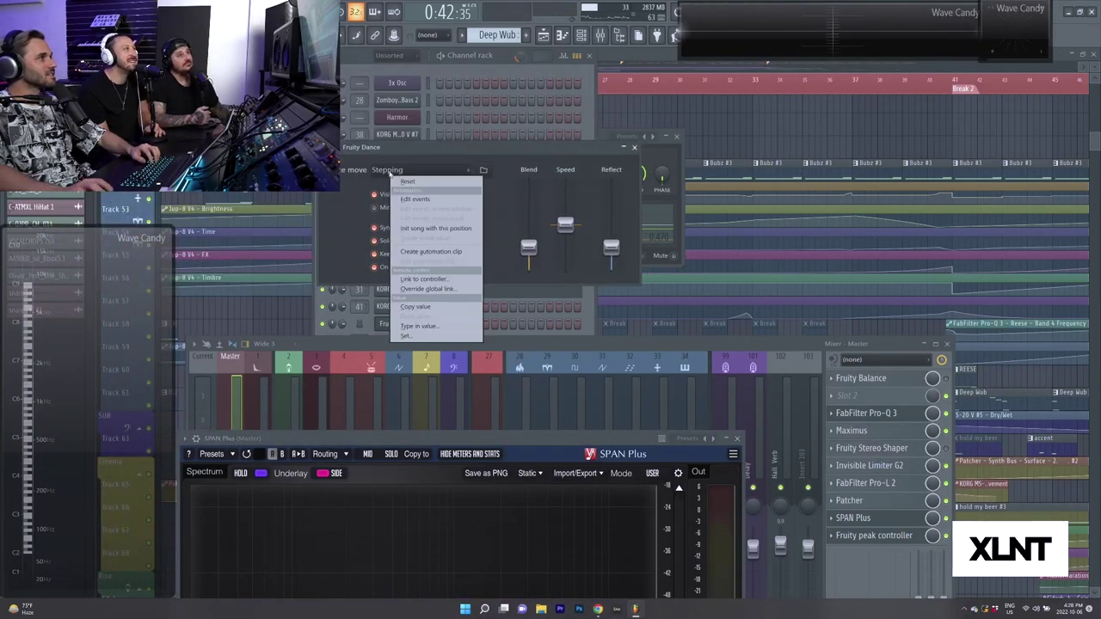
left_click(423, 279)
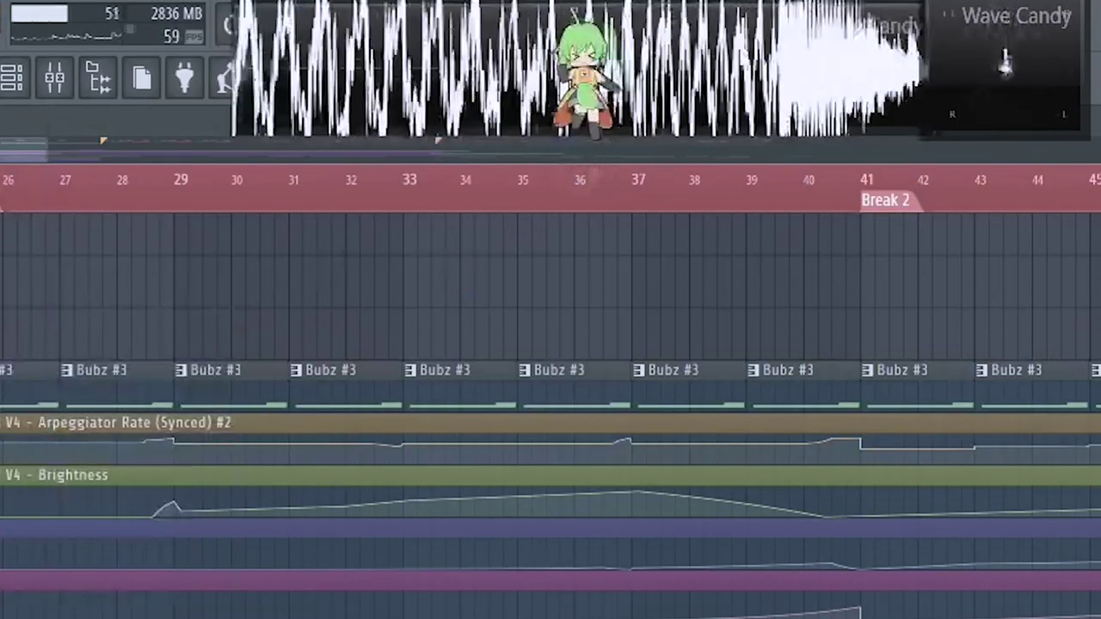
Play the arrangement with the whole song in view and watch the Fruity Dance character over Wave Candy.
scroll(551, 378, "down", 3)
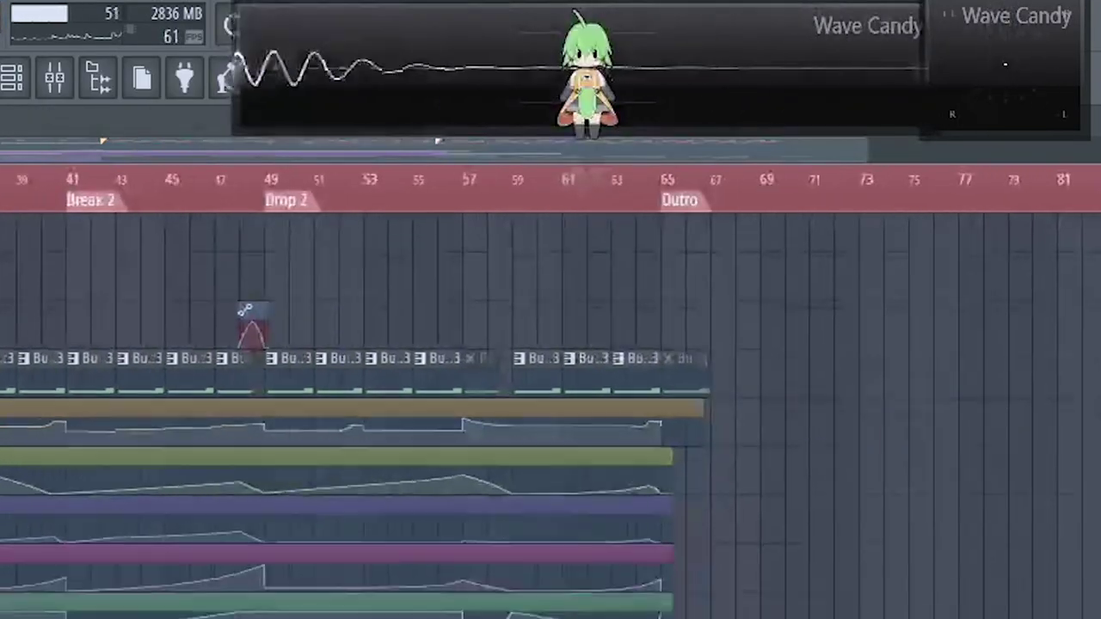
scroll(550, 378, "down", 1)
left_click(881, 535)
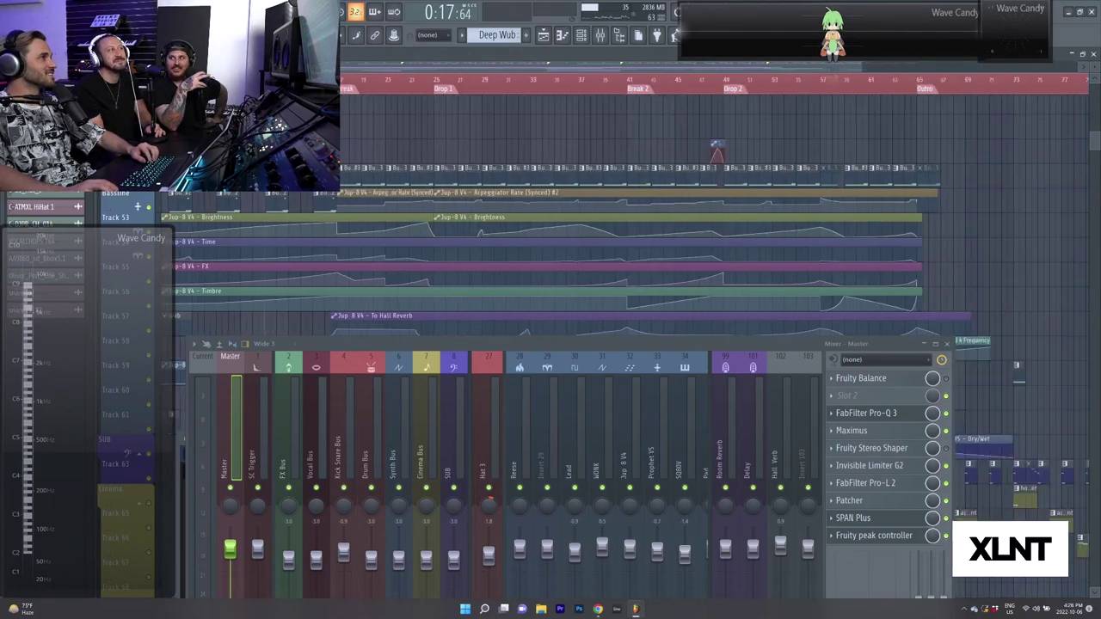
key("space")
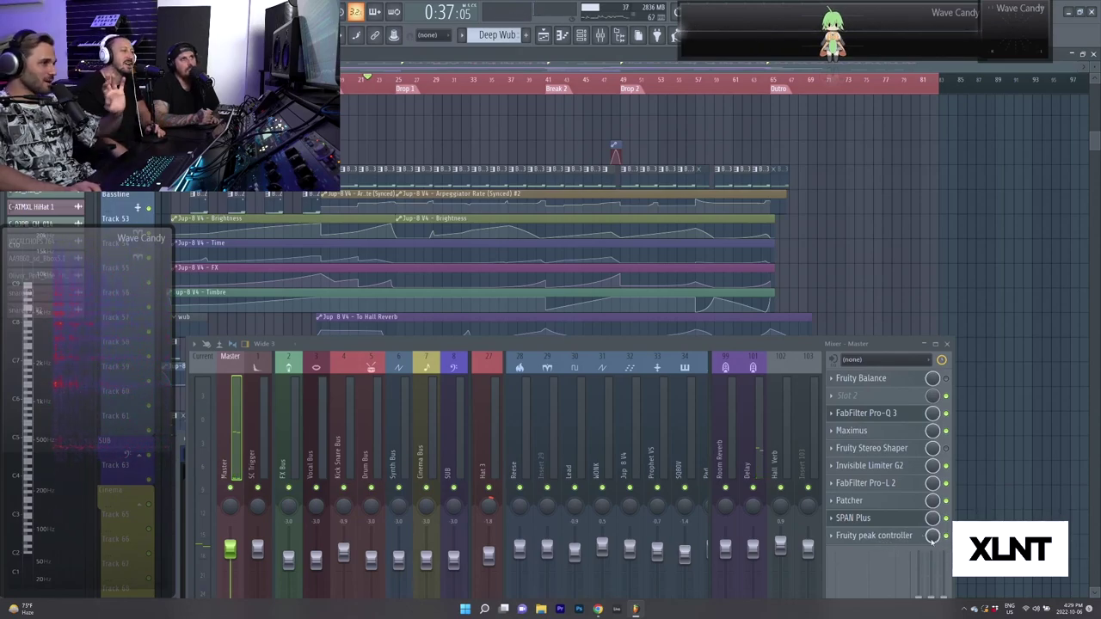
View the Master's Patcher map with its Spectrum and Vectorscope modules, and close both Patcher and the mixer.
left_click(878, 503)
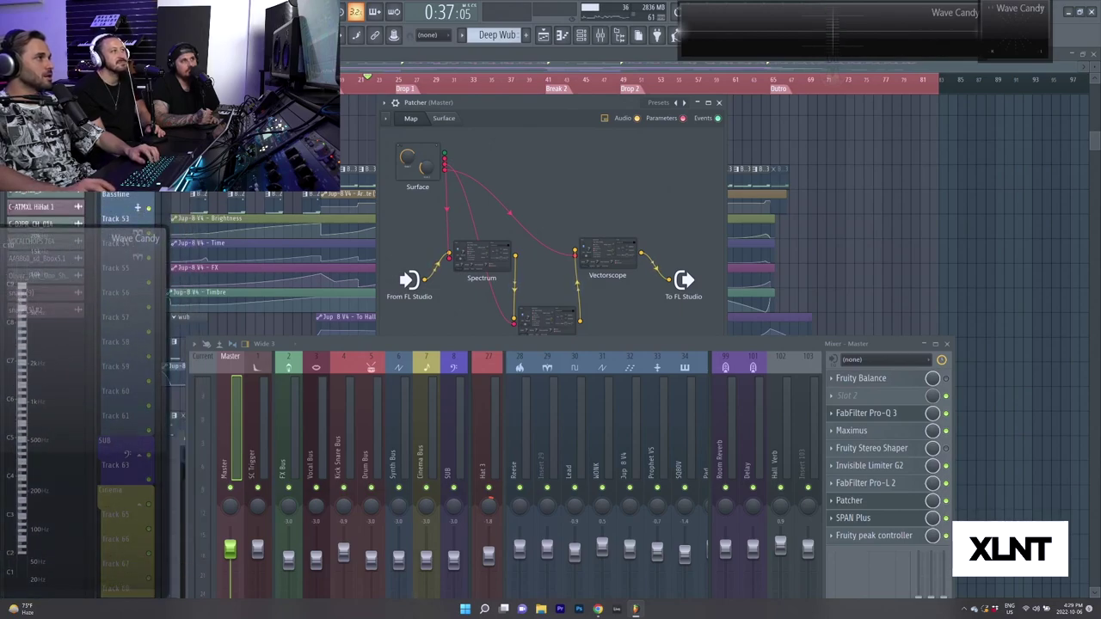
key("Escape")
scroll(625, 208, "up", 4)
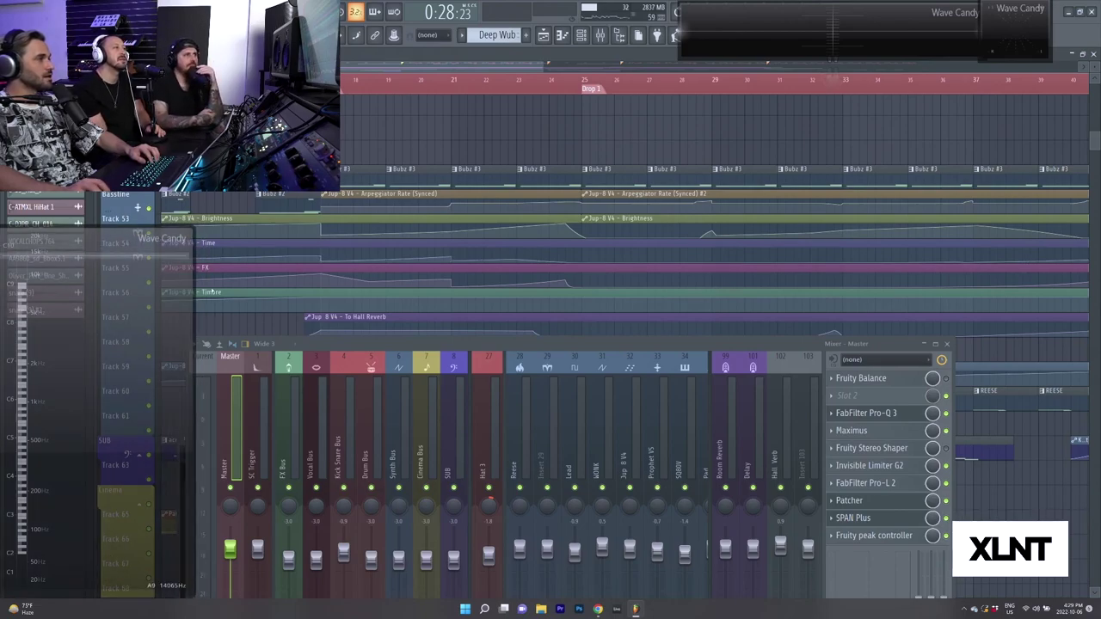
left_click_drag(911, 349, 916, 258)
left_click(952, 253)
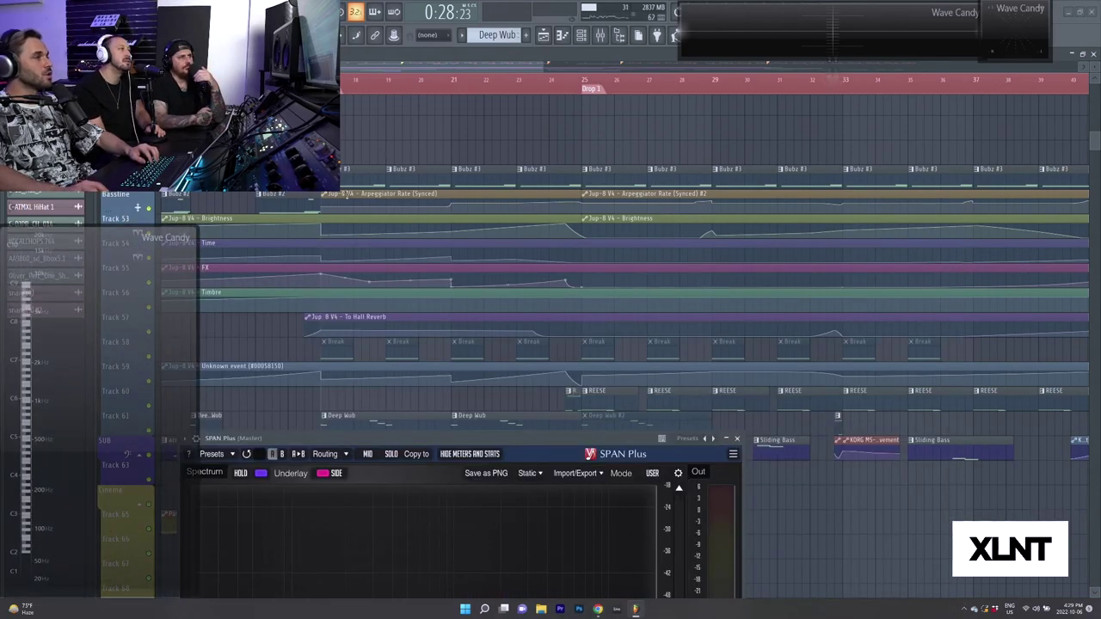
Watch the break section's spectrum in SPAN Plus and Wave Candy over several short playbacks, and close SPAN Plus.
scroll(339, 388, "up", 4)
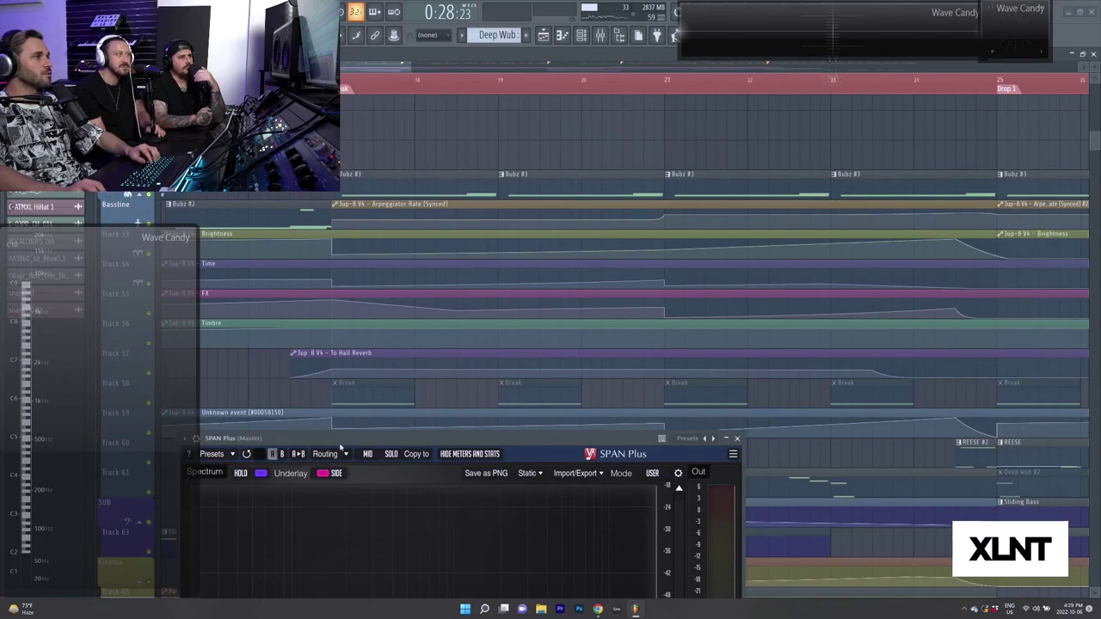
left_click_drag(340, 447, 360, 336)
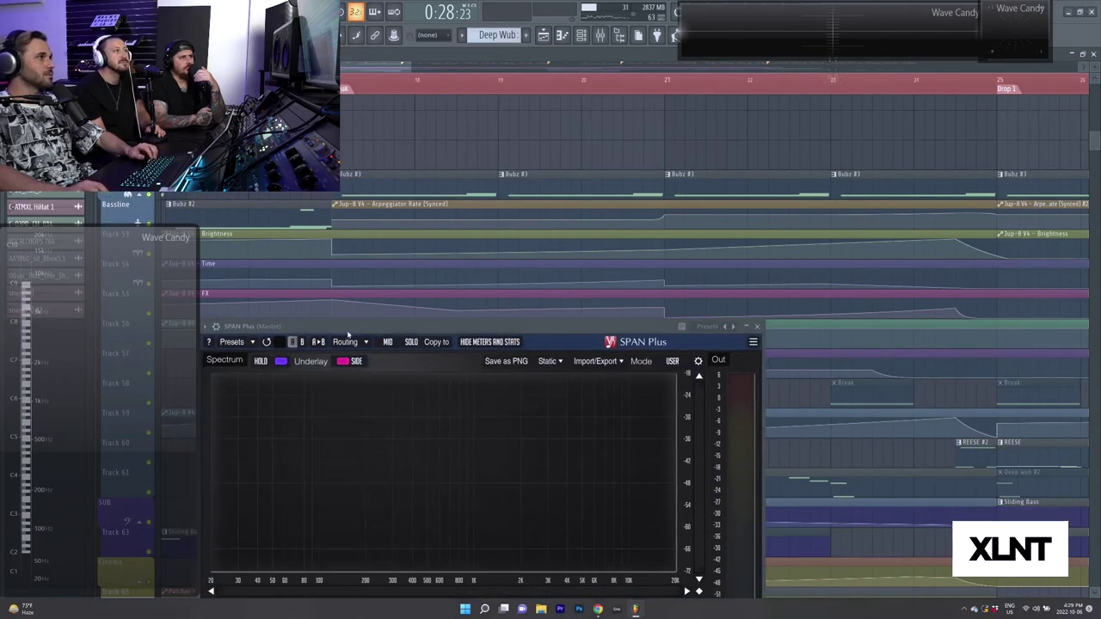
left_click_drag(447, 327, 560, 252)
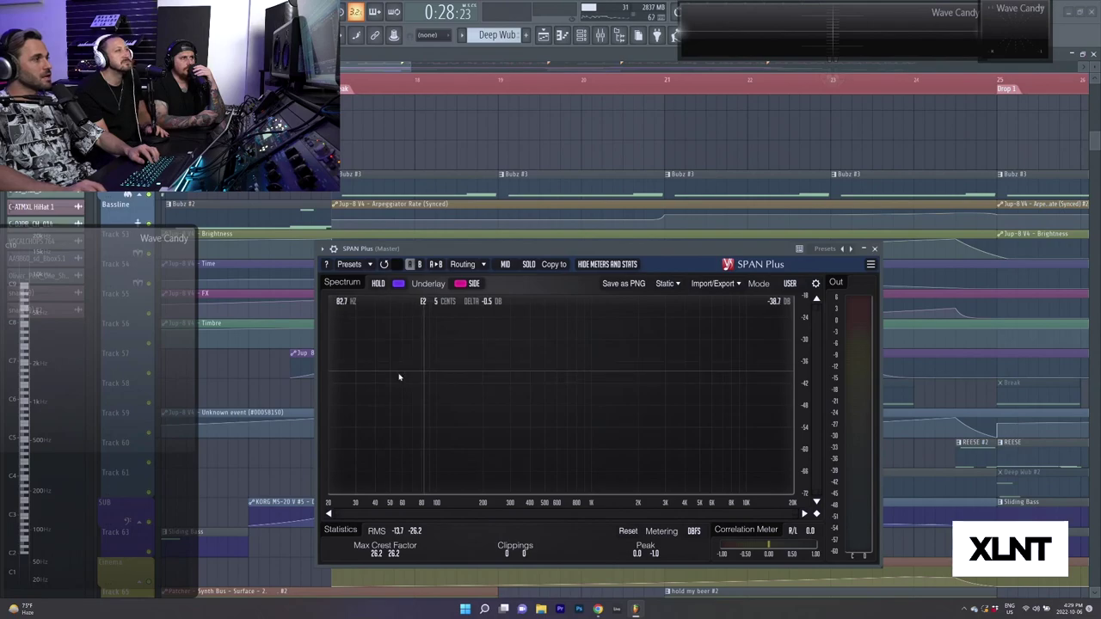
scroll(399, 224, "up", 1)
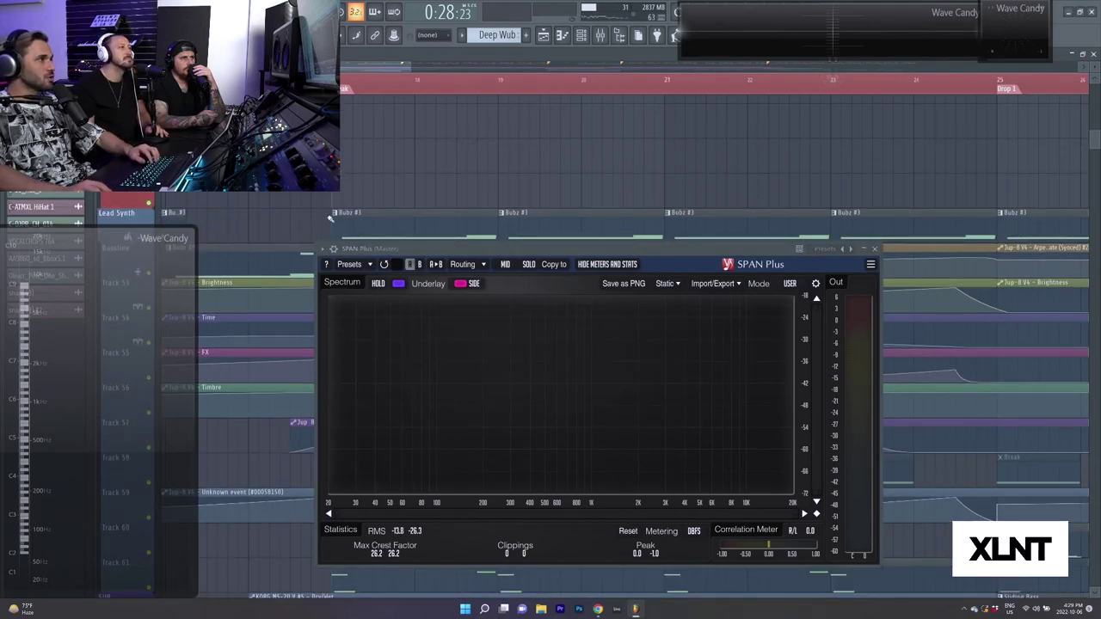
key("space")
key("space")
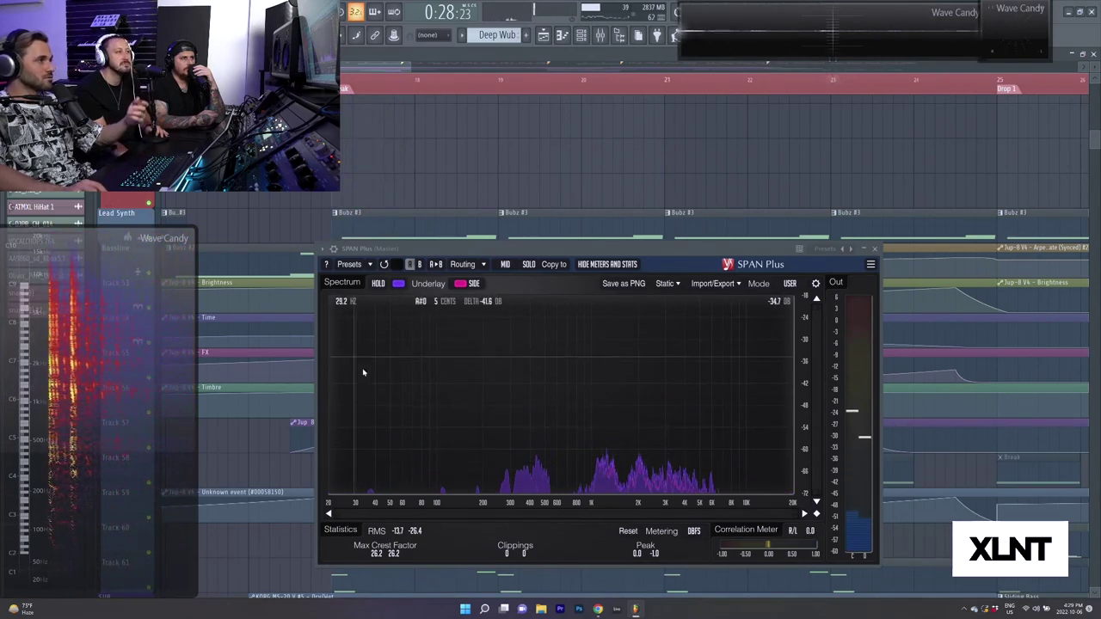
key("space")
key("space")
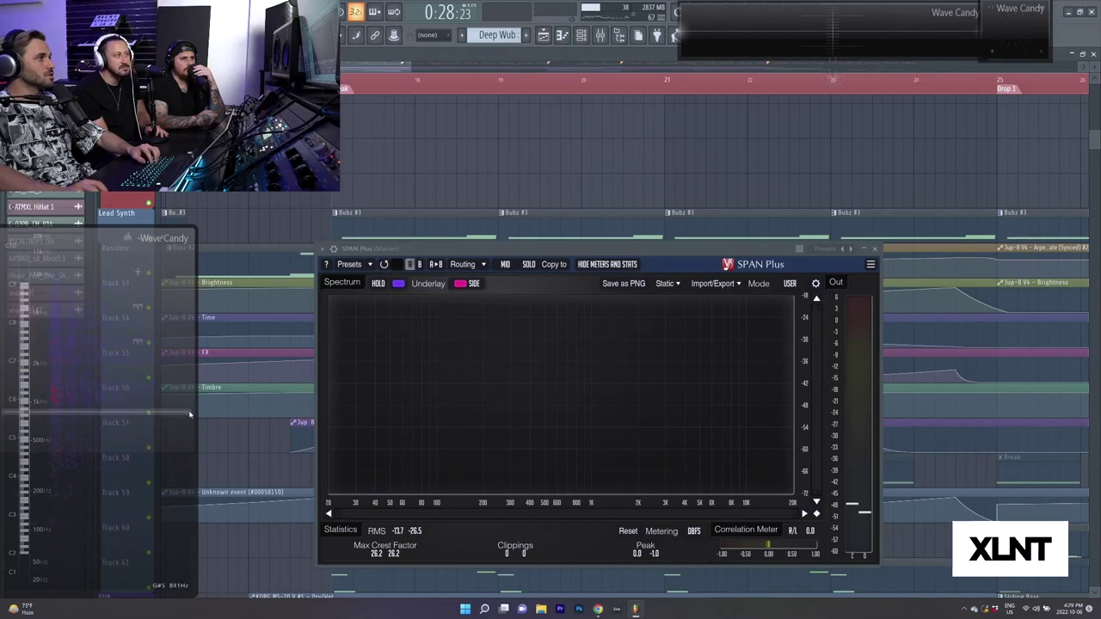
key("space")
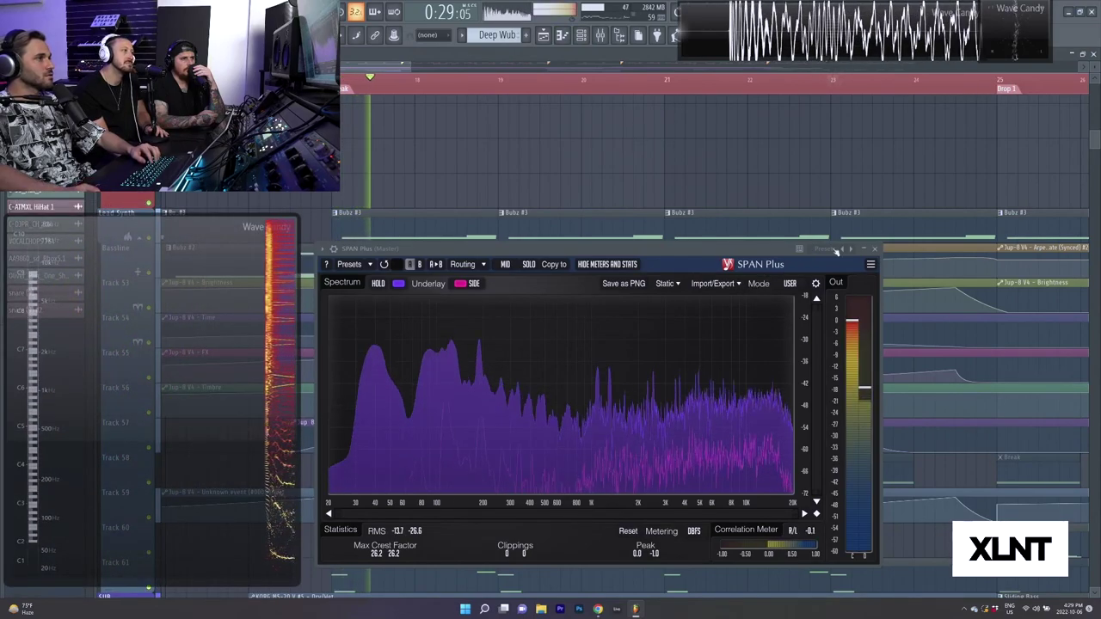
key("space")
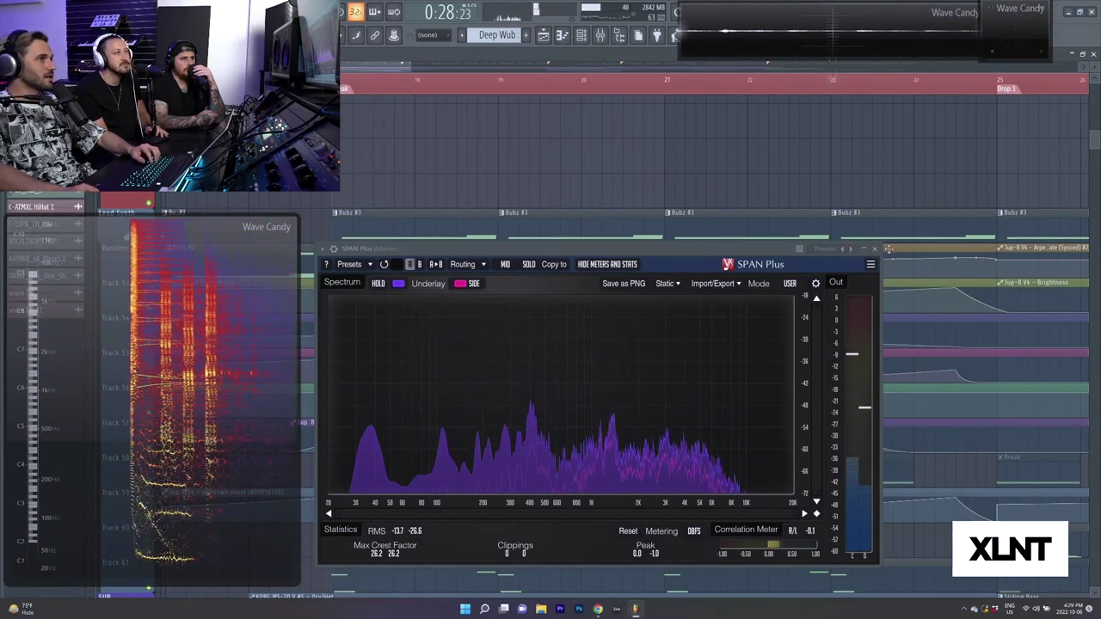
left_click(875, 251)
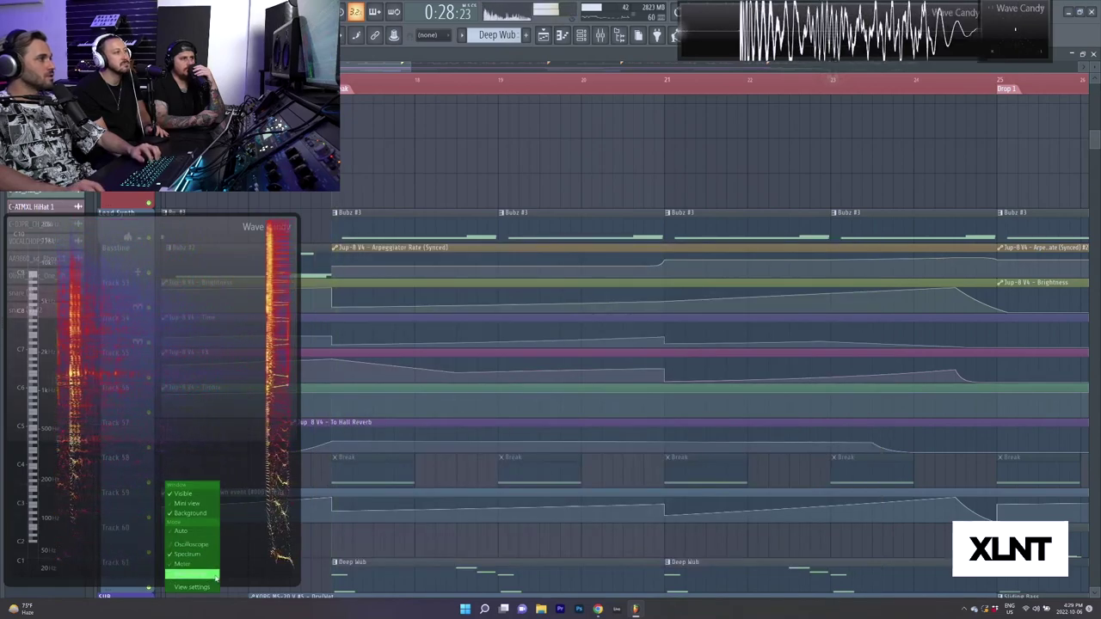
Open the Wave Candy Spectrum settings and freeze the spectrogram while the break section plays.
left_click(207, 590)
key("space")
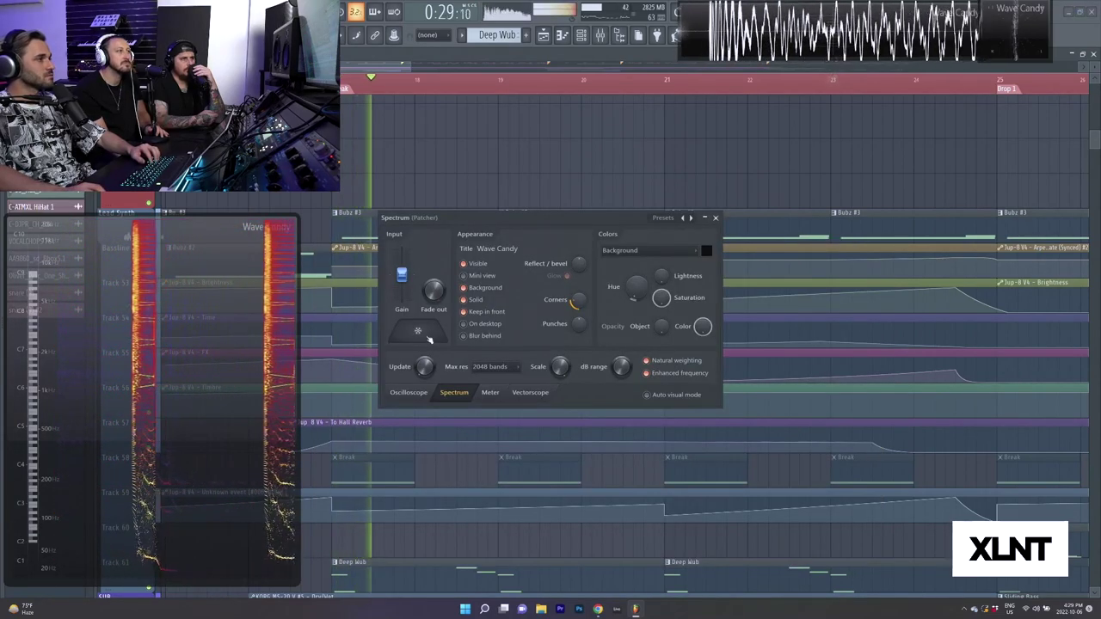
left_click(429, 337)
key("space")
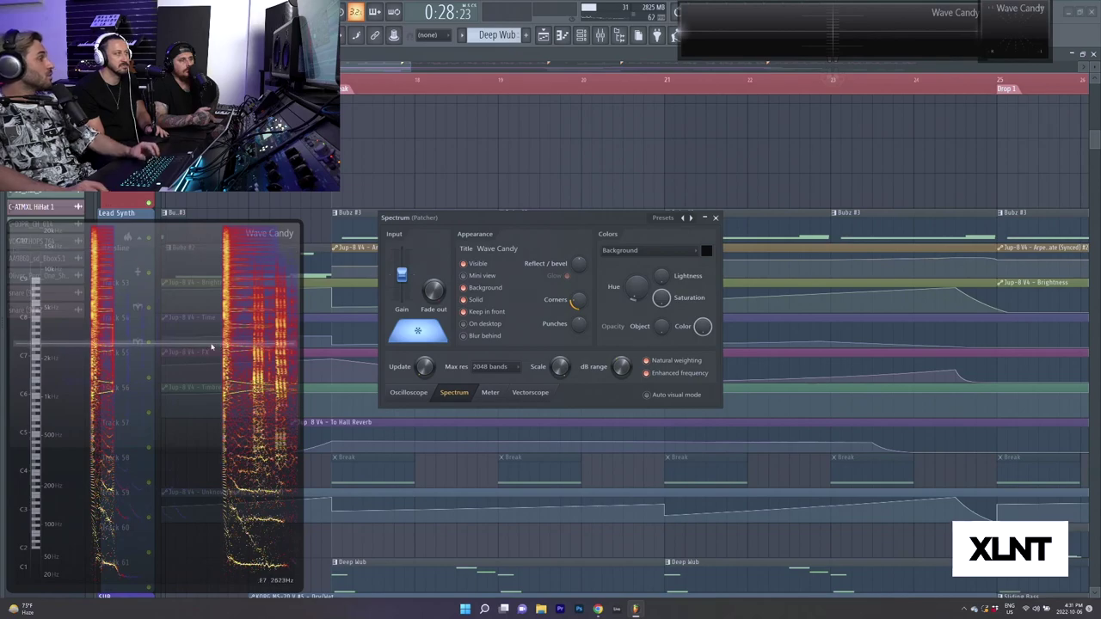
Widen the Wave Candy spectrum display and release its freeze while playing the break section.
left_click_drag(301, 338, 324, 338)
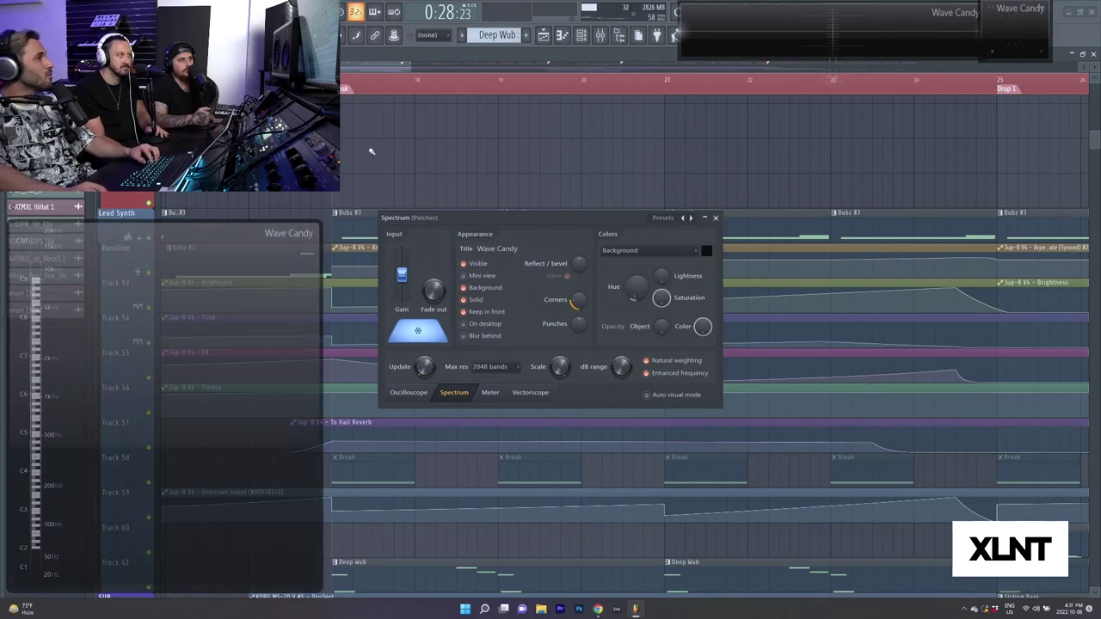
left_click(418, 331)
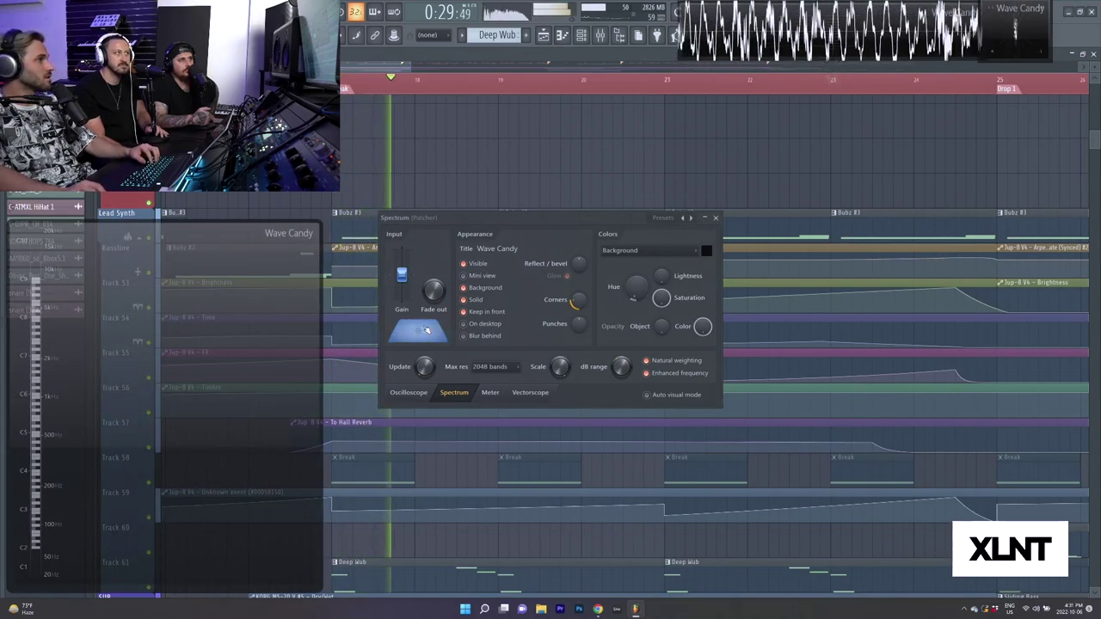
Stop playback, place the playhead at bar 21 and close the Wave Candy Spectrum settings.
scroll(445, 91, "down", 3)
key("space")
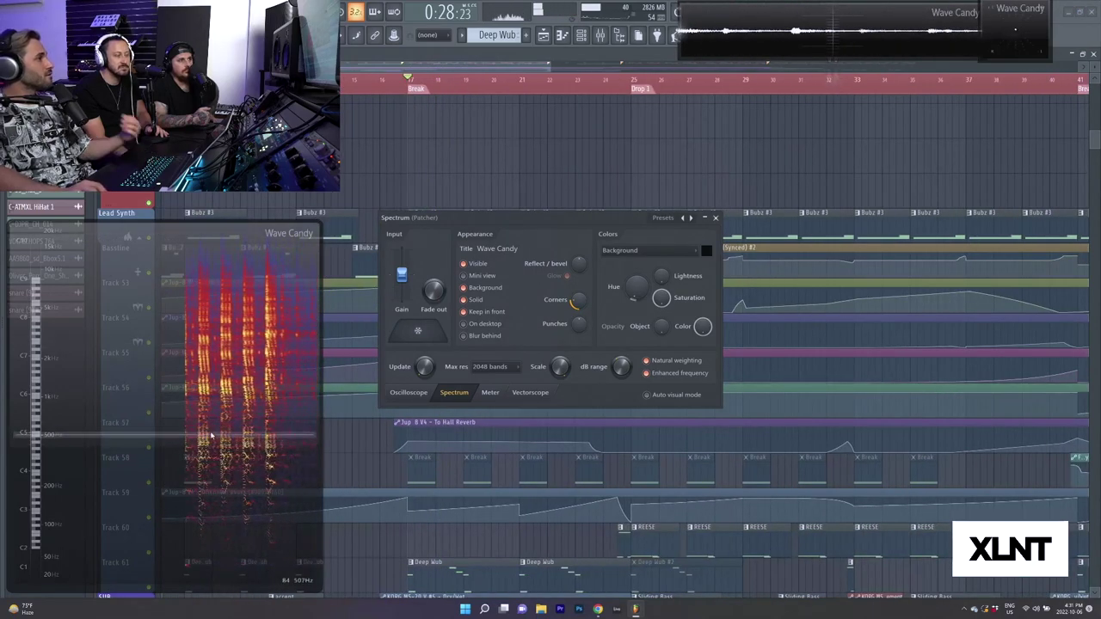
left_click(528, 87)
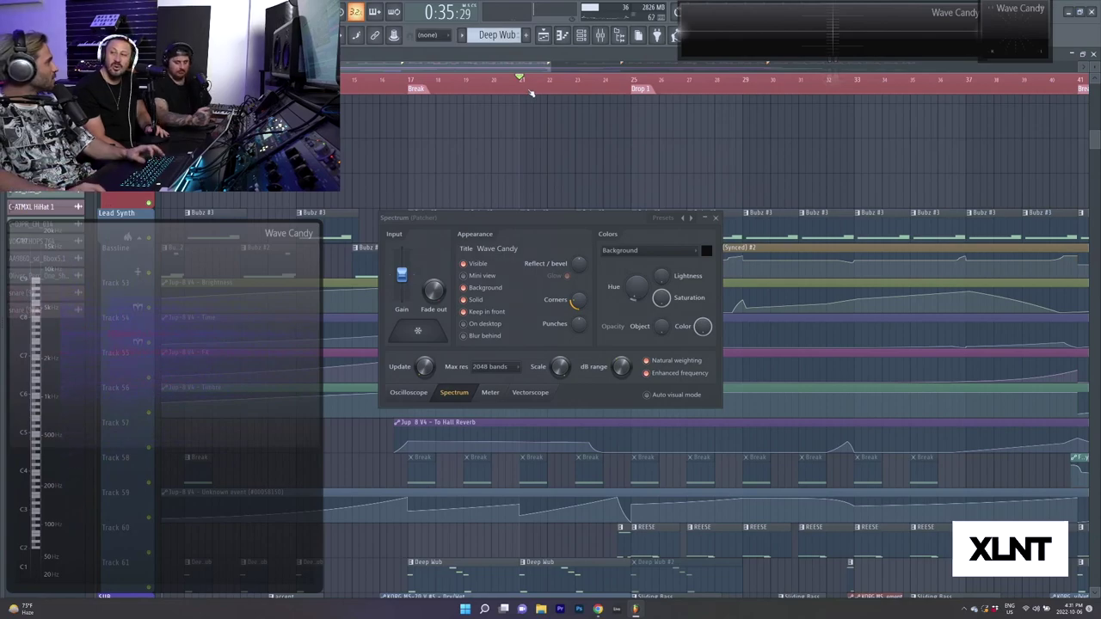
left_click(716, 217)
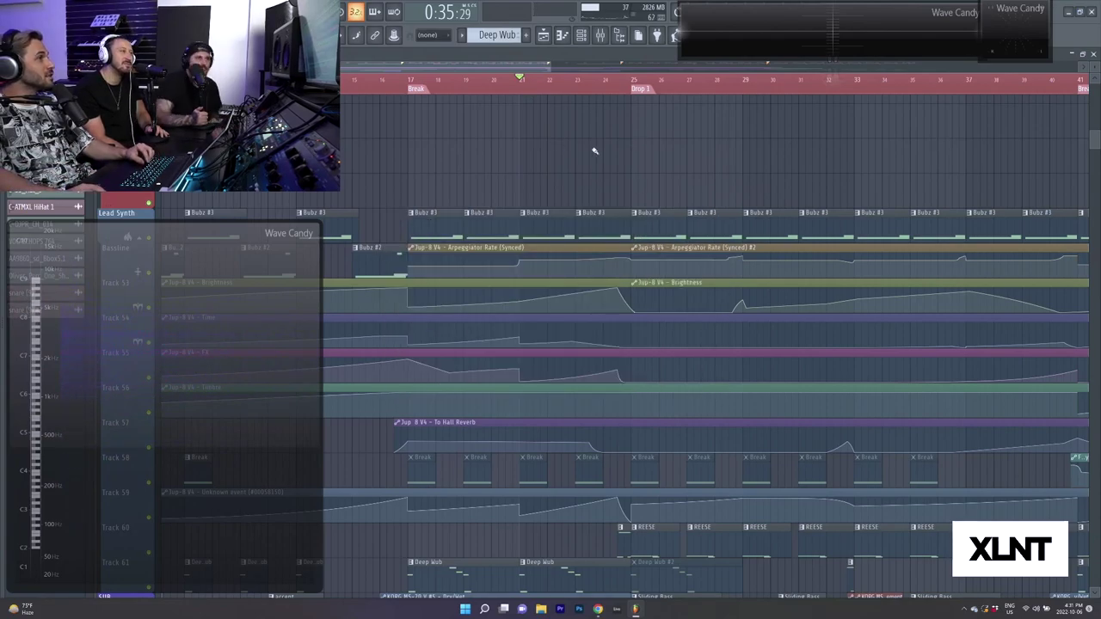
Place the playhead at the Drop 1 marker and play the drop to watch its Wave Candy spectrogram.
scroll(594, 153, "down", 1)
scroll(579, 138, "down", 2)
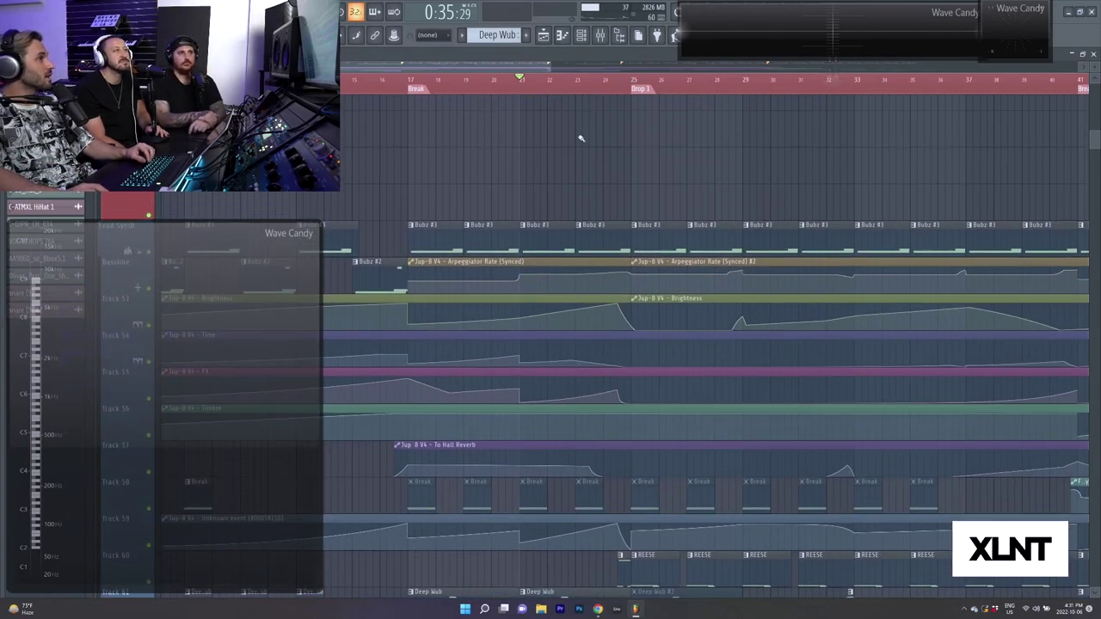
left_click(575, 86)
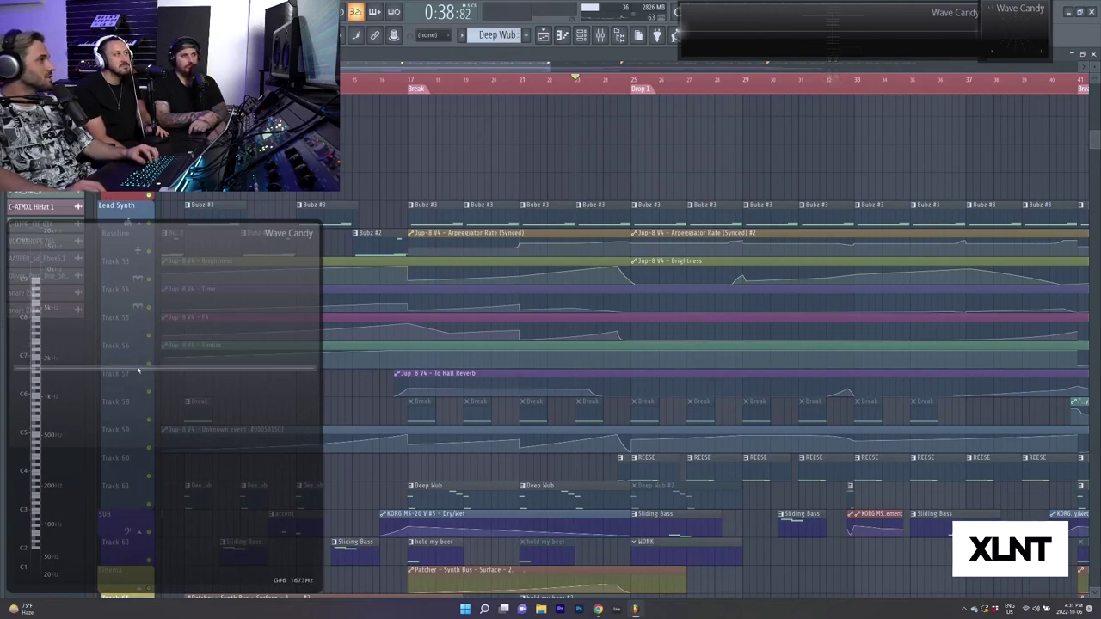
scroll(591, 92, "up", 3)
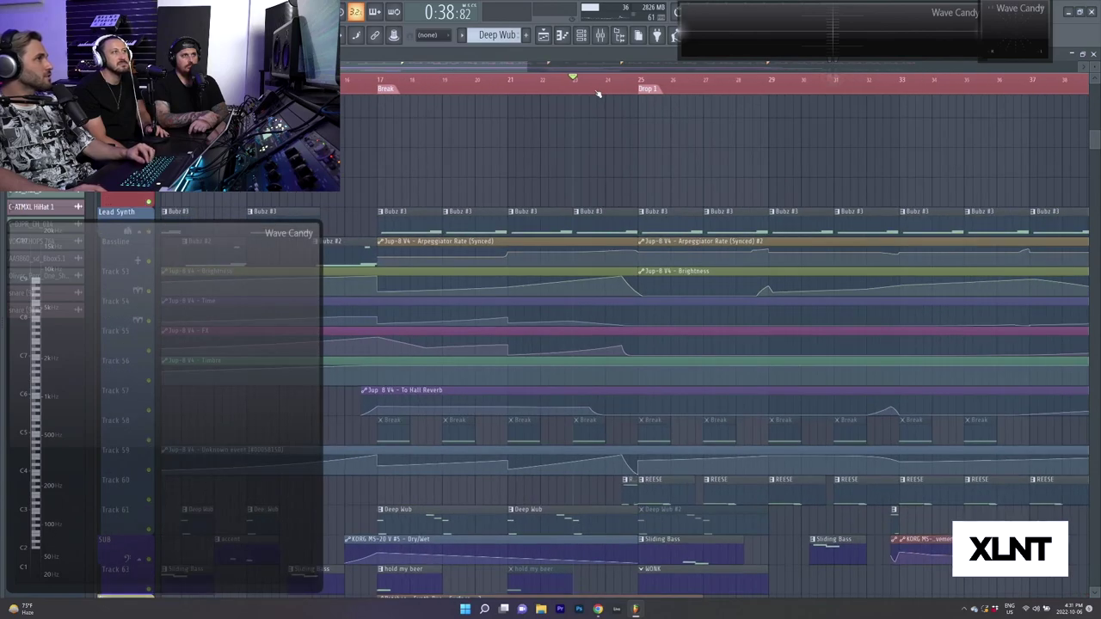
left_click(605, 91)
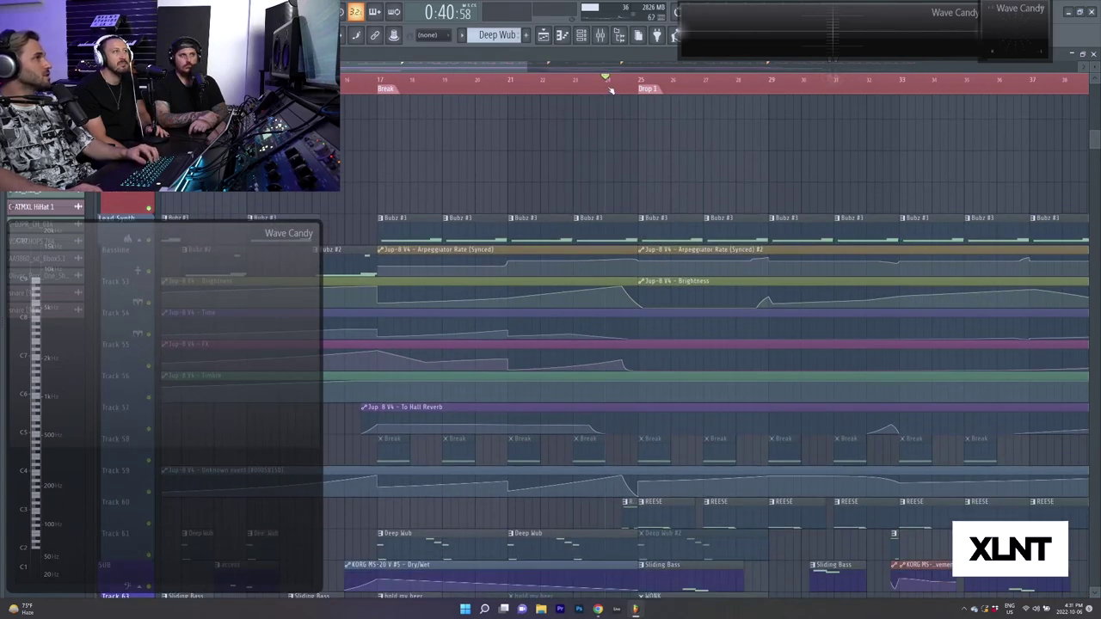
left_click(637, 90)
key("space")
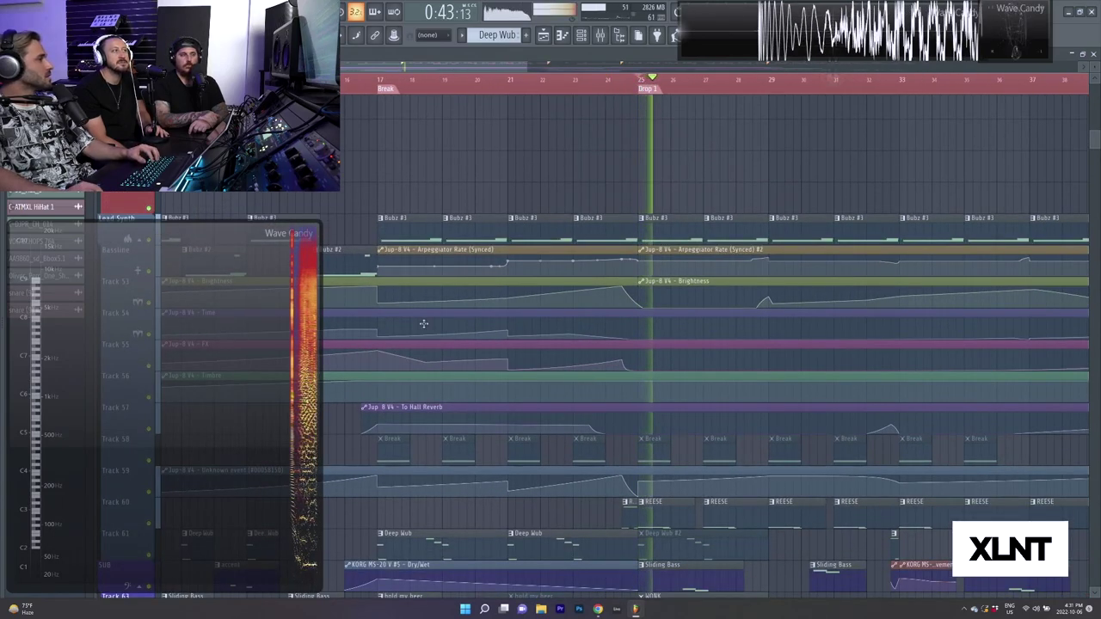
Open the Wave Candy Spectrum settings, freeze the drop's spectrogram and stop playback.
right_click(218, 463)
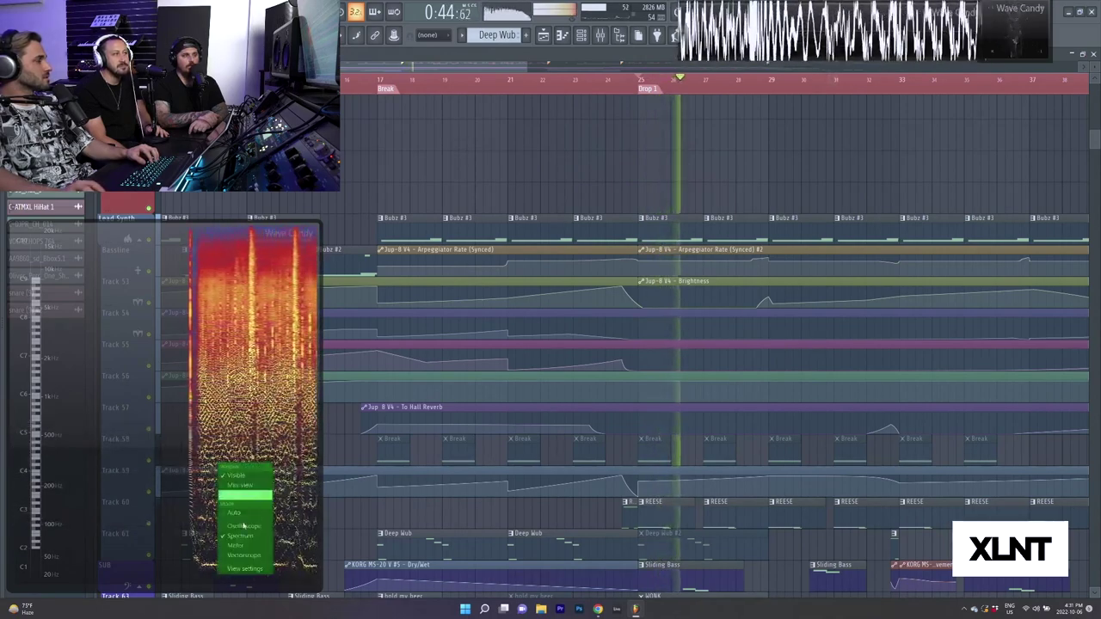
left_click(244, 568)
left_click(418, 331)
key("space")
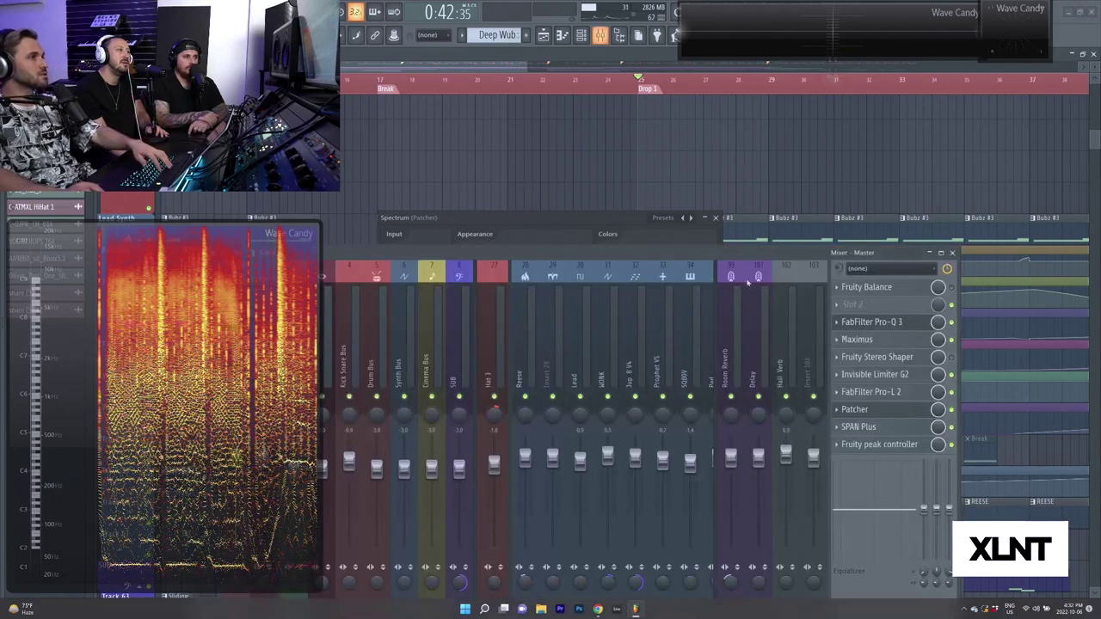
Reposition the frozen Wave Candy display slightly, and close the Spectrum settings and the mixer.
key("F9")
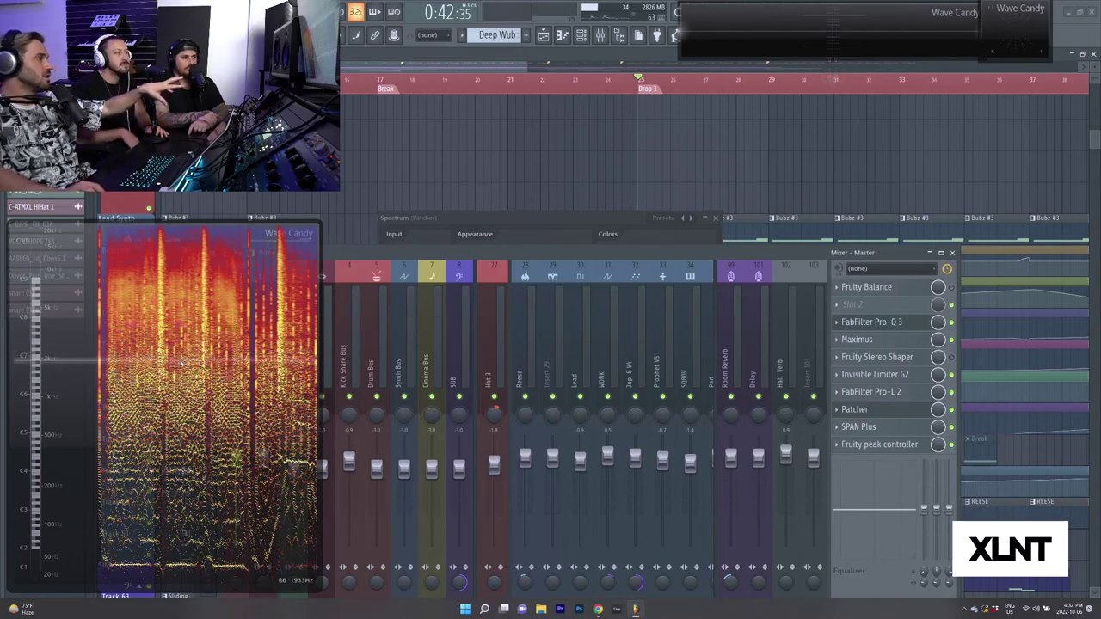
left_click_drag(175, 365, 161, 367)
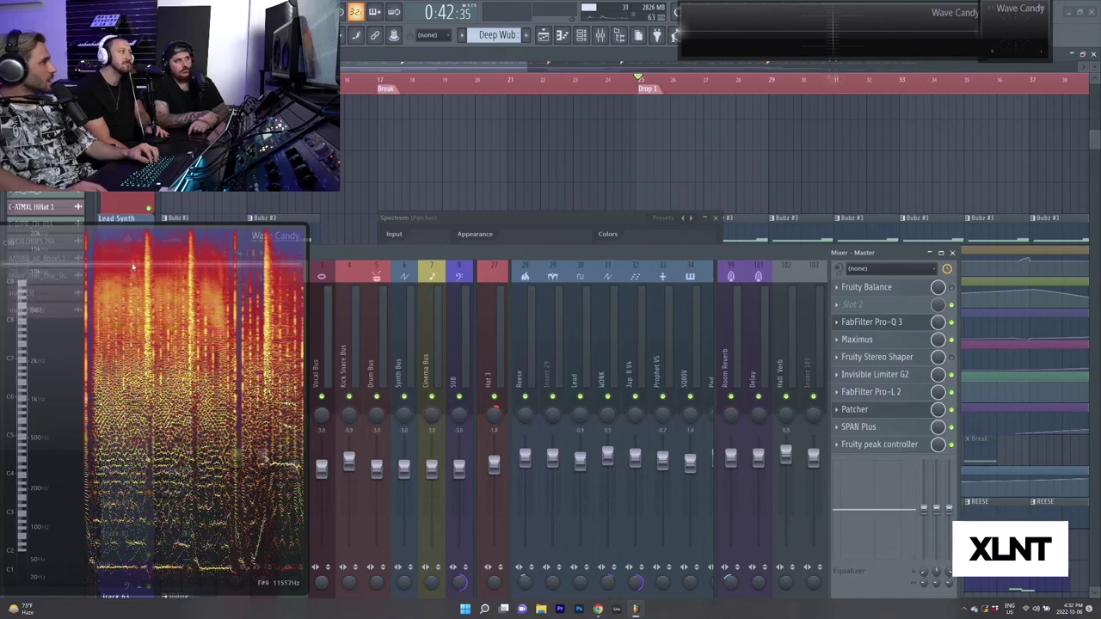
left_click_drag(195, 306, 197, 309)
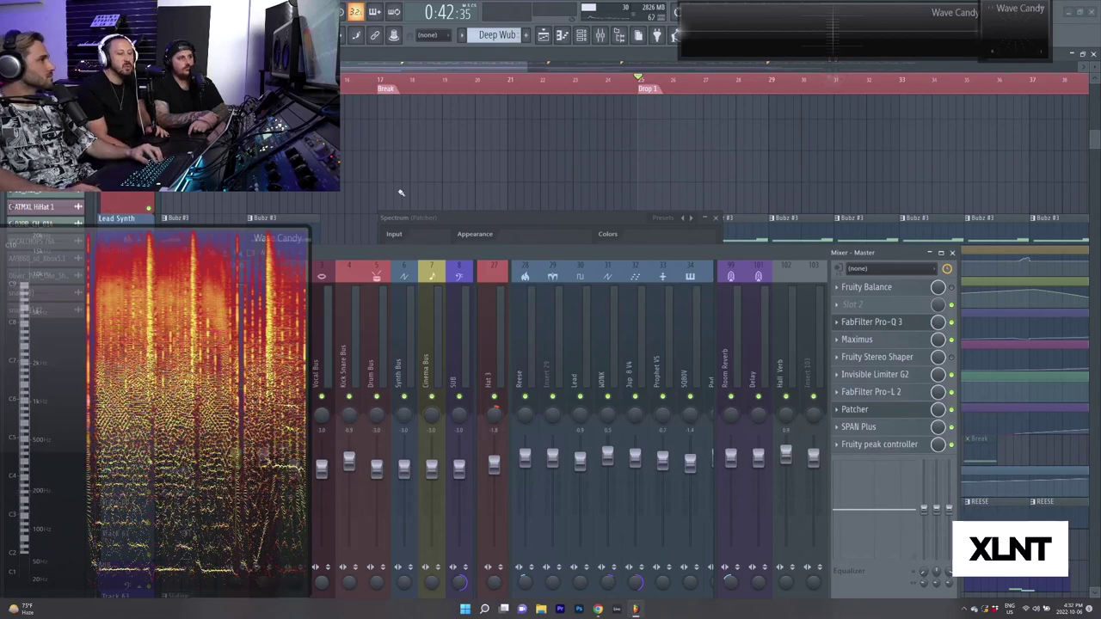
left_click(716, 219)
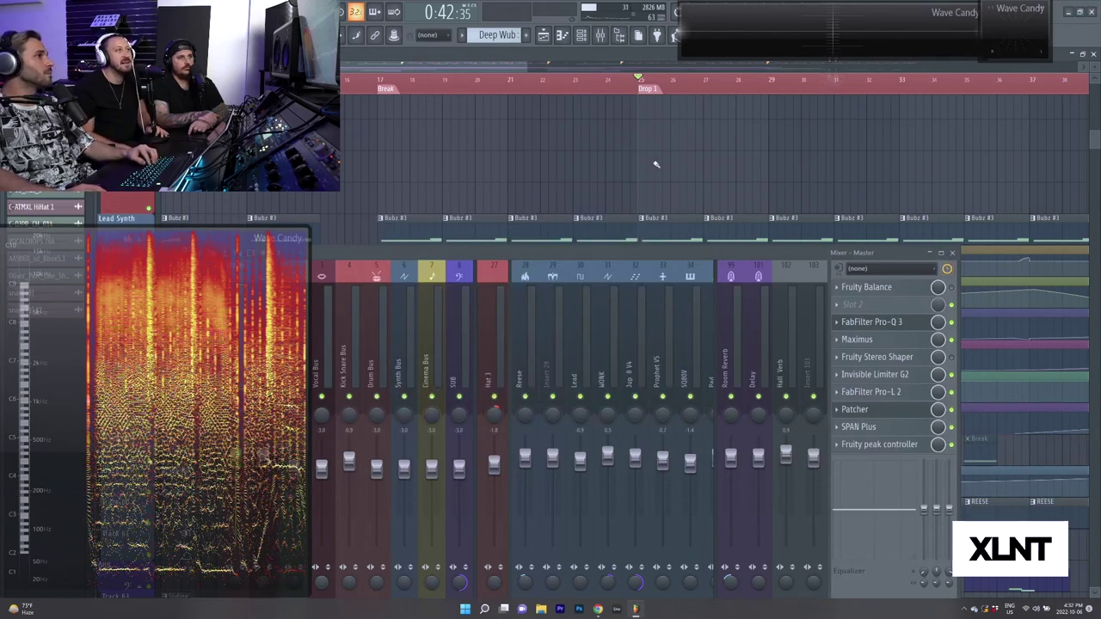
left_click(953, 252)
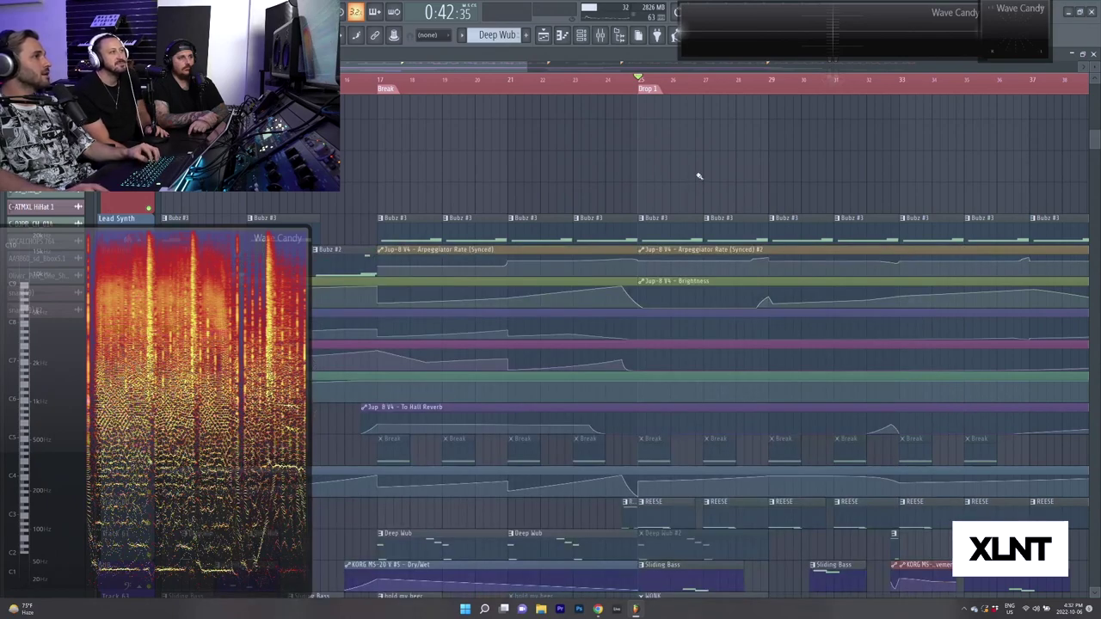
Show the mixer and the Channel rack, and open the 3x Osc synth.
scroll(699, 176, "up", 1)
scroll(693, 167, "down", 2)
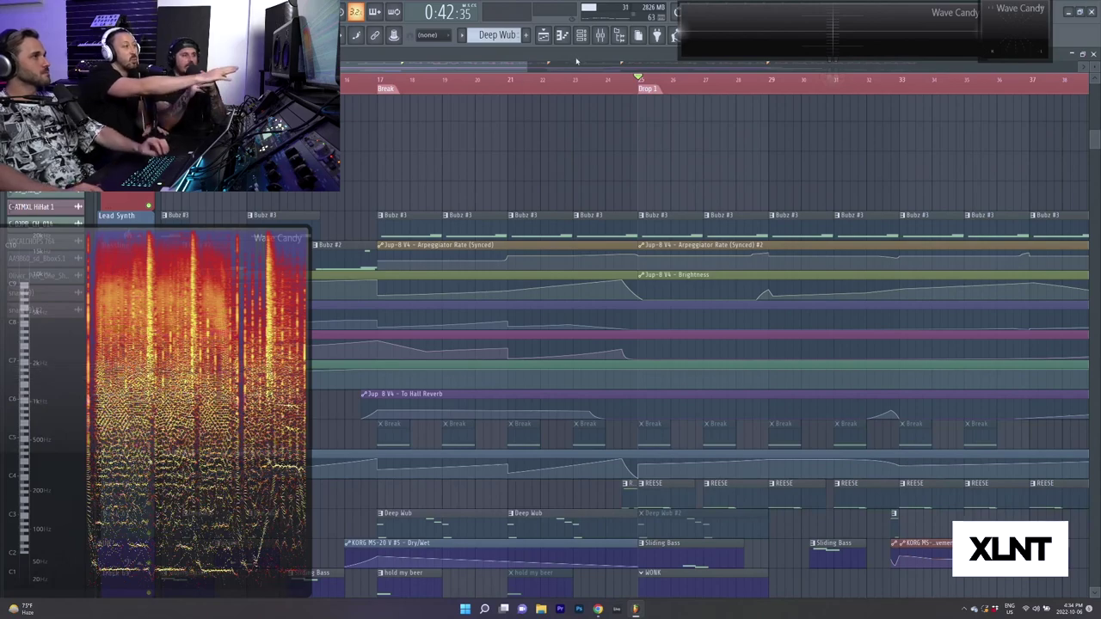
key("F9")
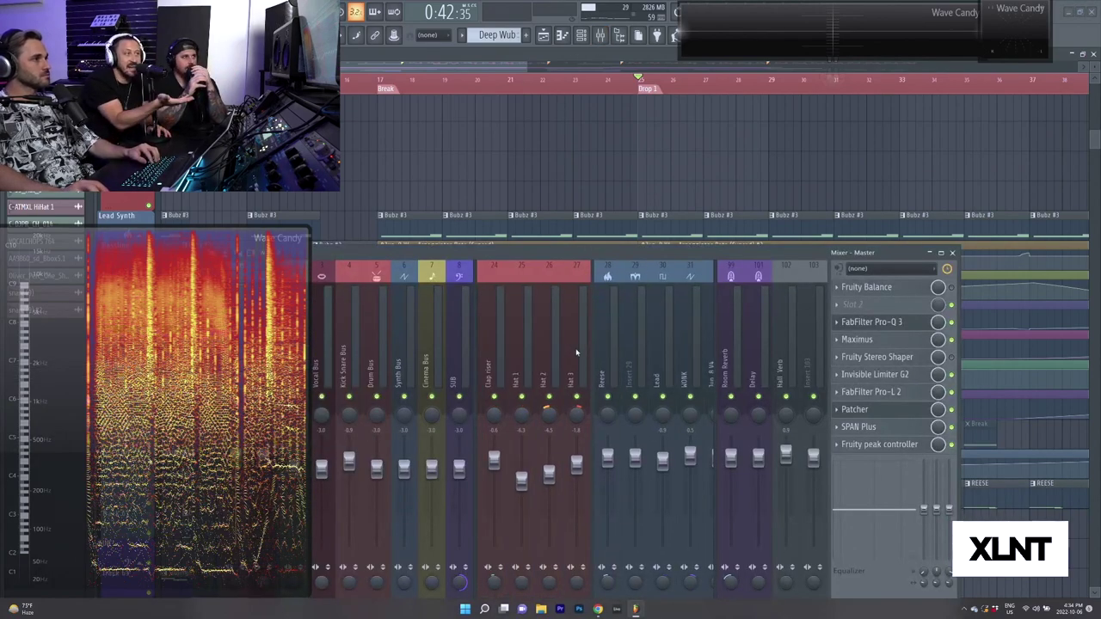
scroll(588, 353, "down", 3)
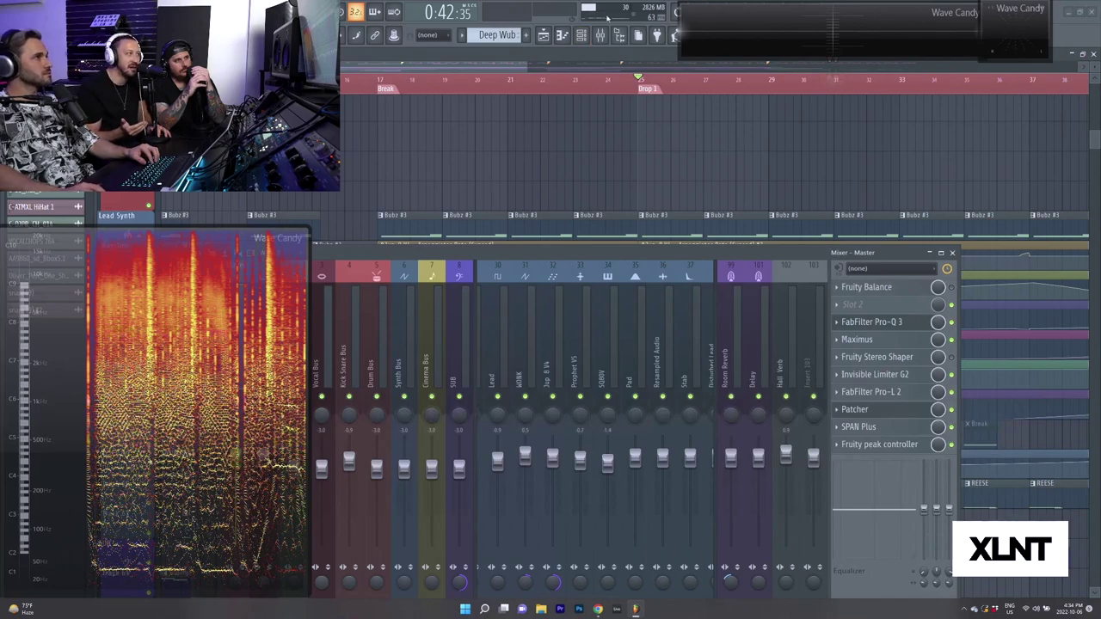
left_click(582, 35)
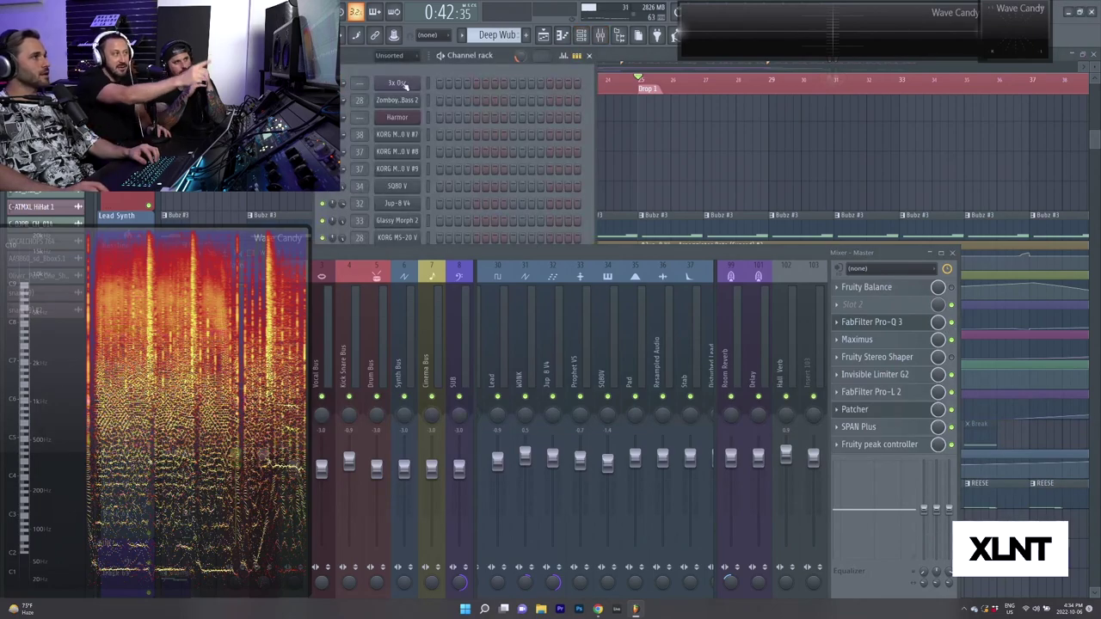
left_click(402, 84)
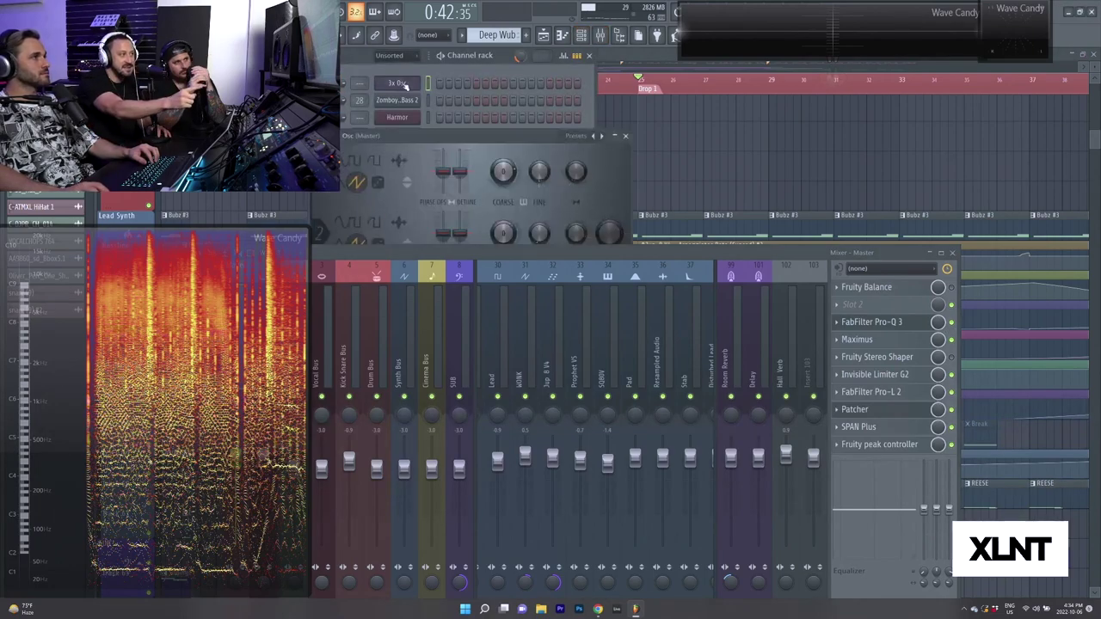
Open the Wave Candy Spectrum settings below the synth and release the spectrogram freeze.
right_click(239, 360)
left_click(264, 467)
left_click_drag(467, 218, 489, 316)
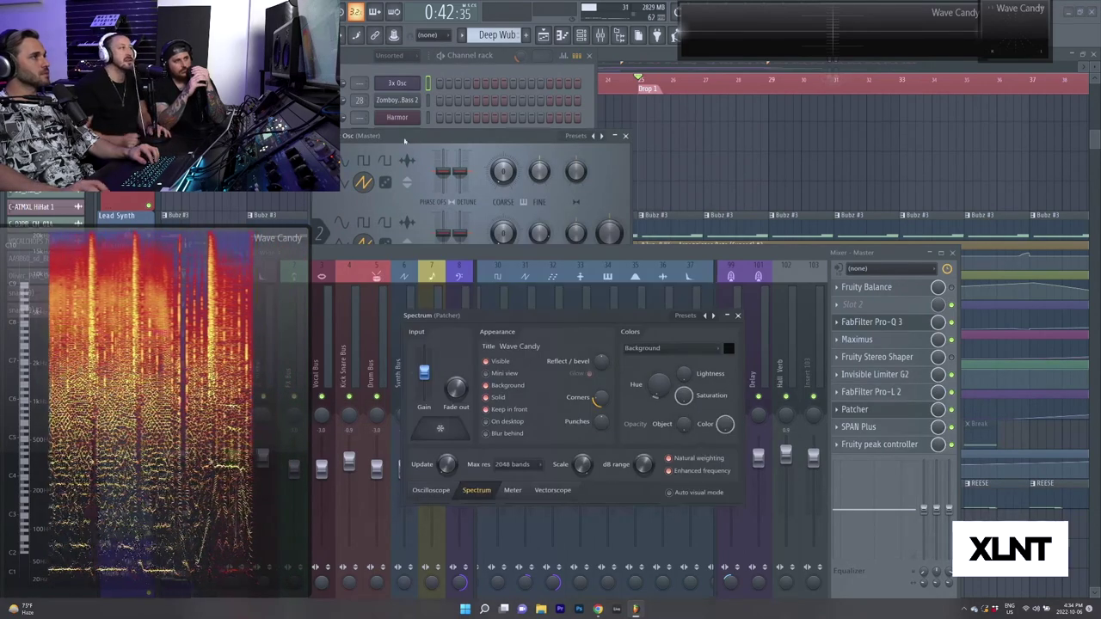
Set 3x Osc oscillators 1 and 2 to sine waves and play a note, arranging the synth and mixer windows around the spectrogram.
left_click_drag(430, 135, 500, 75)
left_click(417, 100)
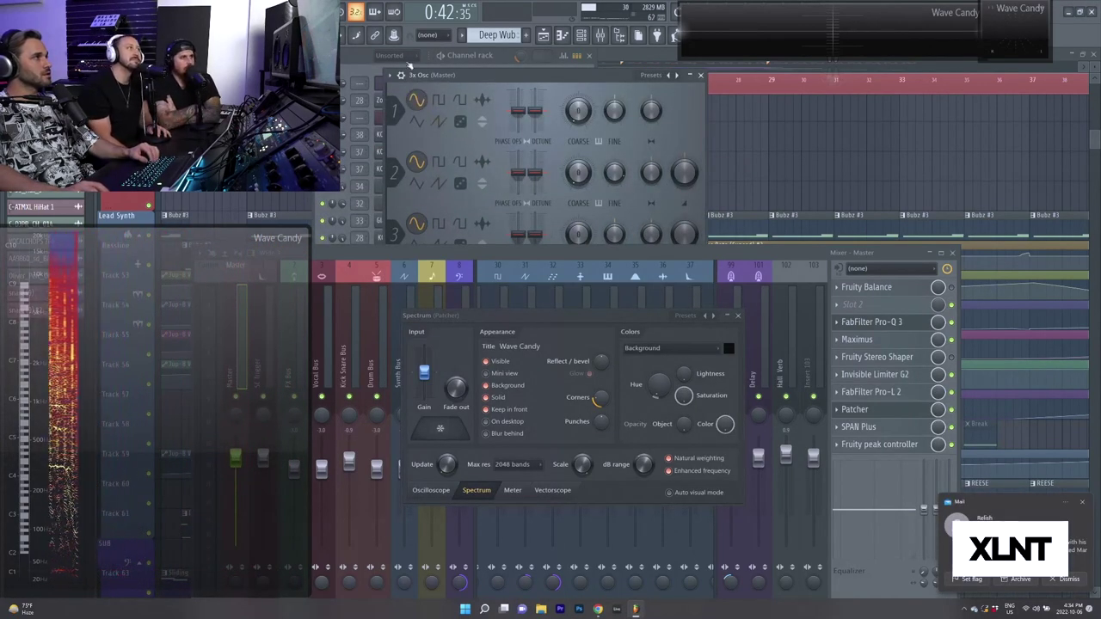
key("d")
key("d")
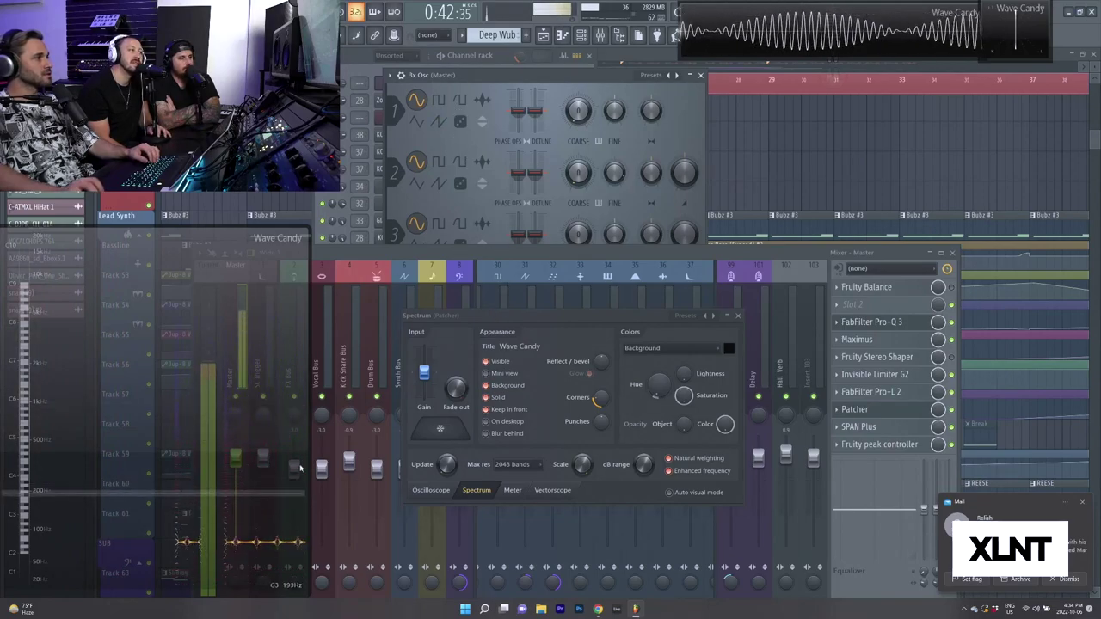
left_click_drag(496, 258, 511, 301)
left_click_drag(451, 79, 485, 76)
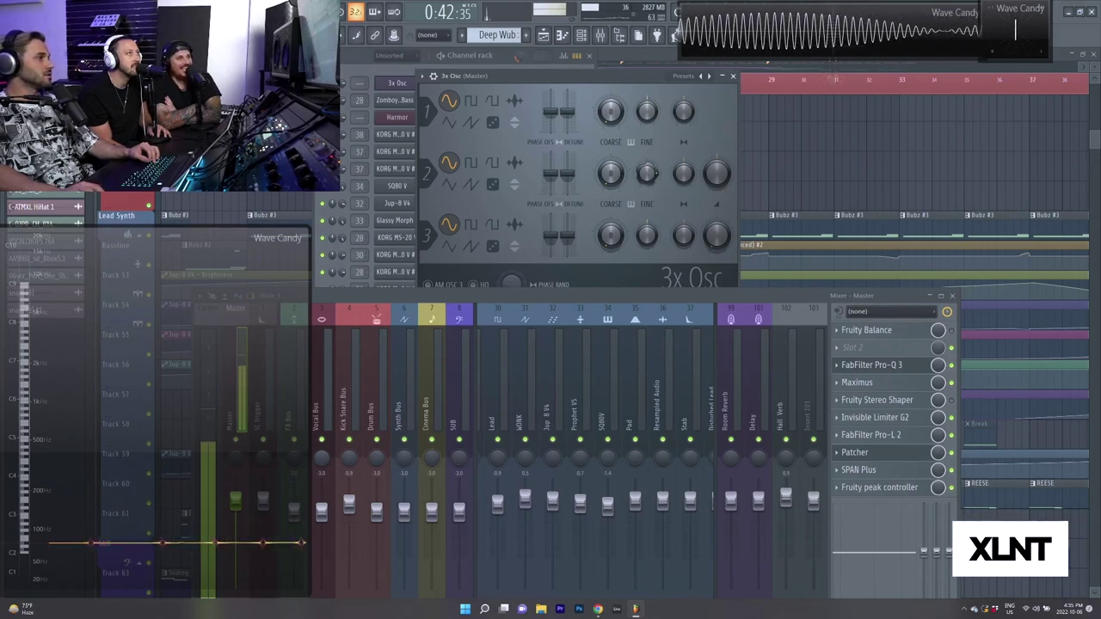
Switch 3x Osc oscillators 1 and 2 to saw waves and freeze the played note's spectrogram in Wave Candy.
left_click(470, 184)
left_click(470, 122)
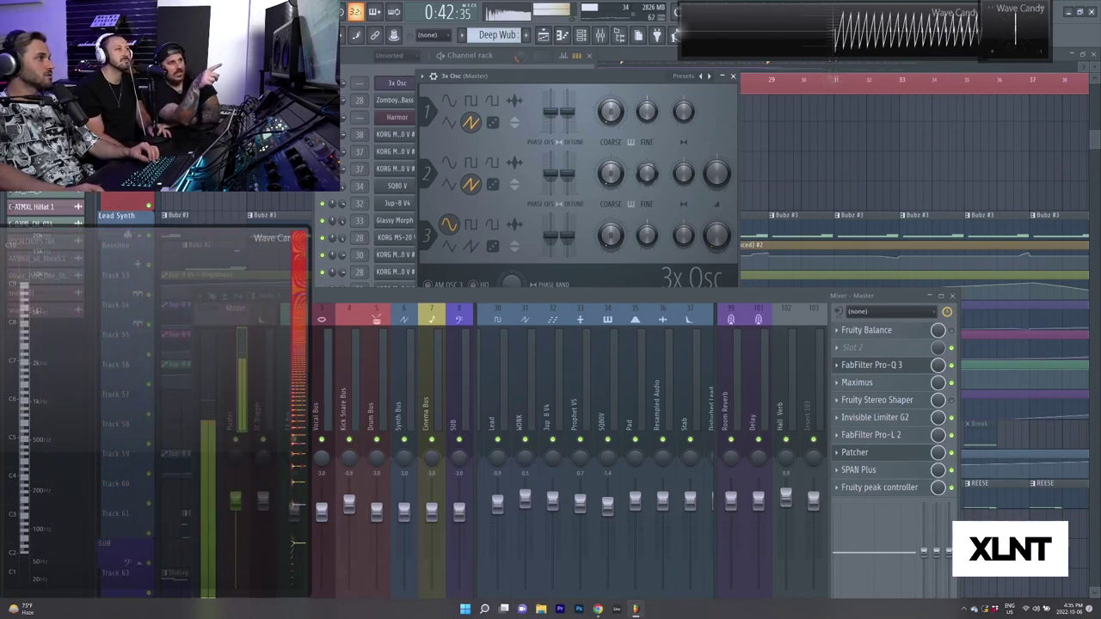
left_click(266, 541)
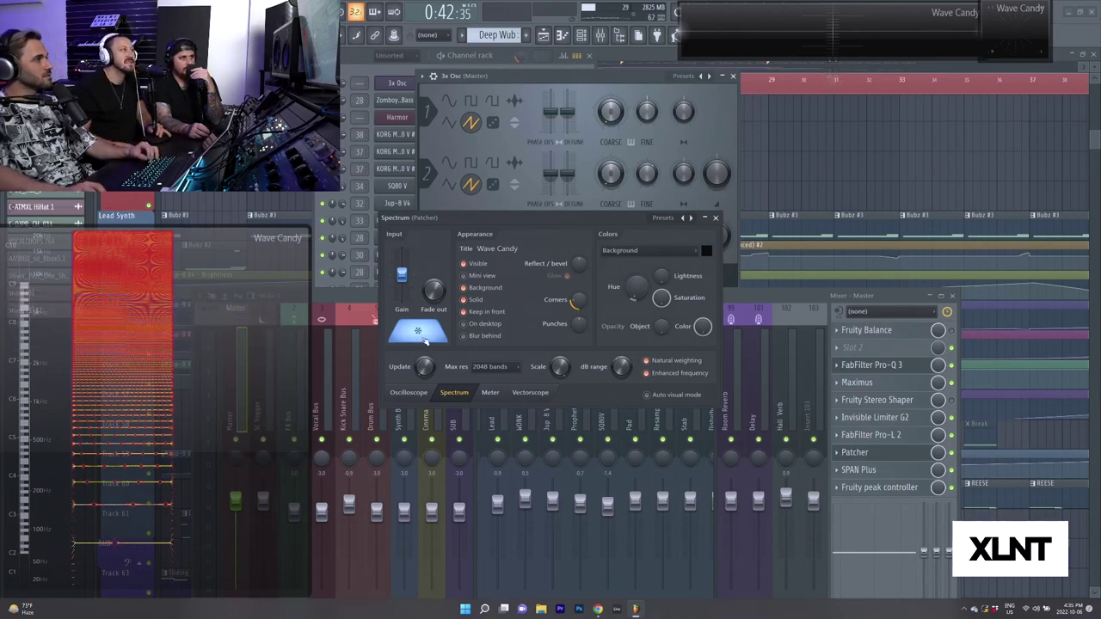
left_click(423, 341)
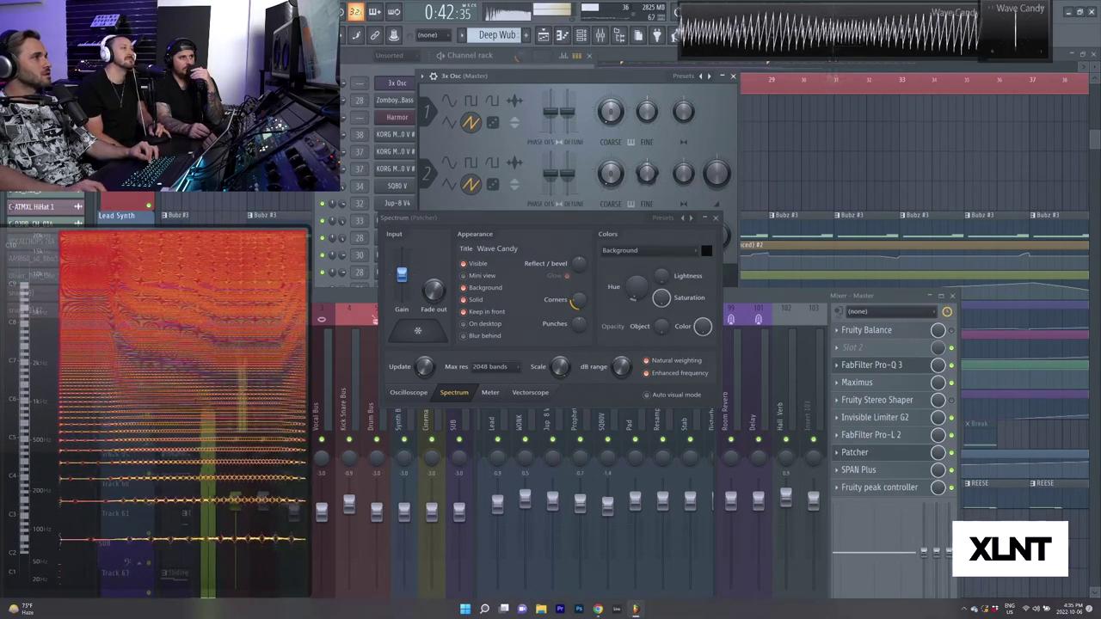
left_click(401, 340)
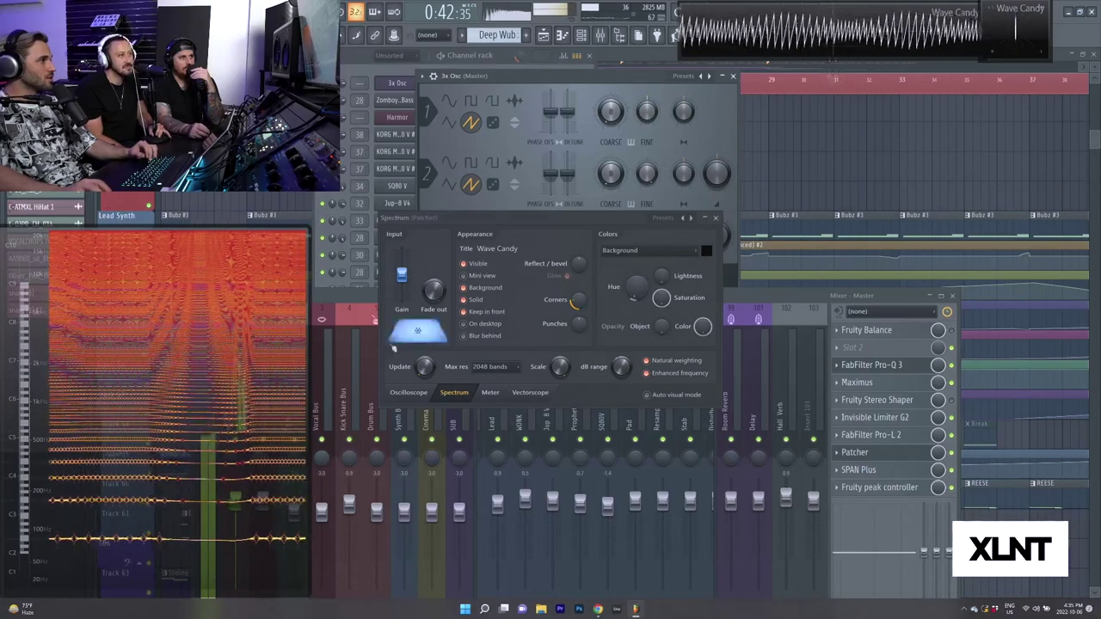
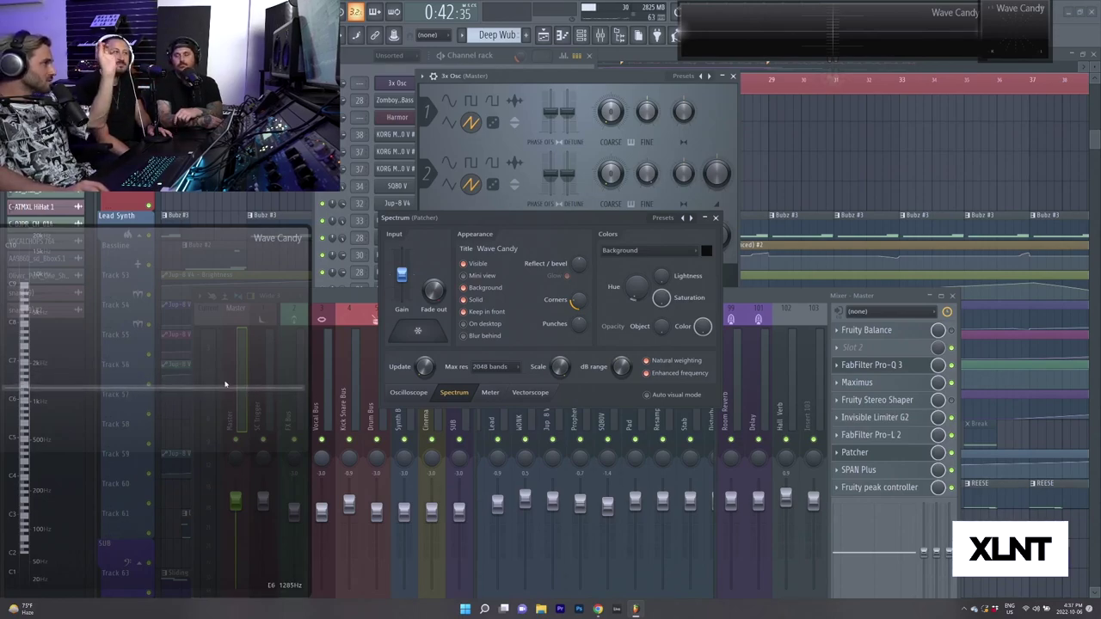
Close the Spectrum settings, reposition 3x Osc, and briefly view the Master's SPAN Plus before closing it.
left_click(715, 219)
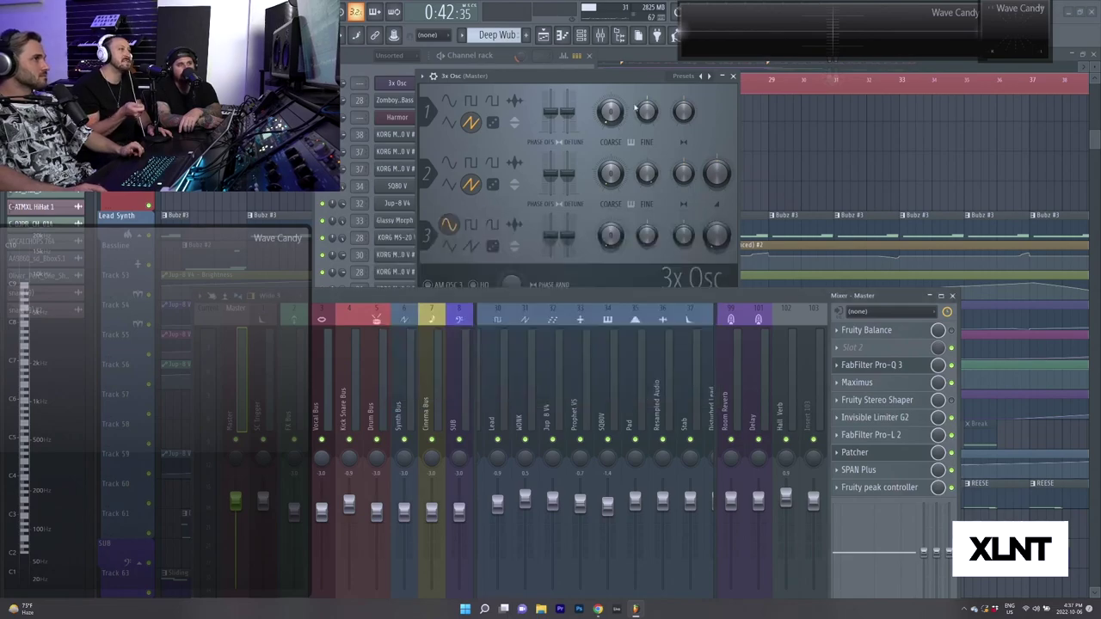
left_click_drag(613, 80, 585, 74)
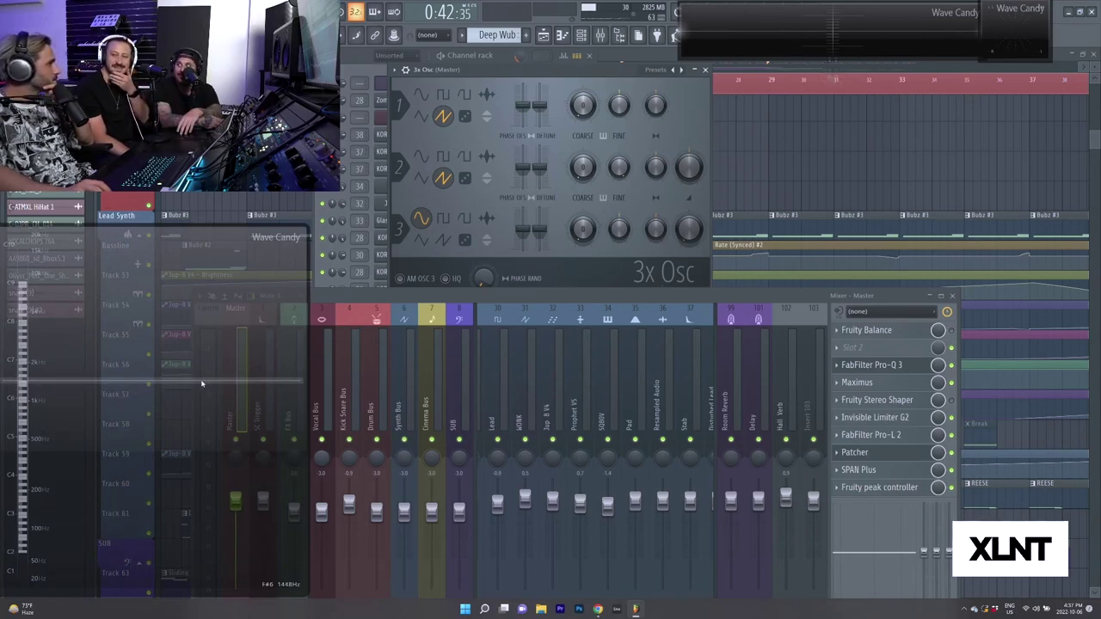
left_click(891, 473)
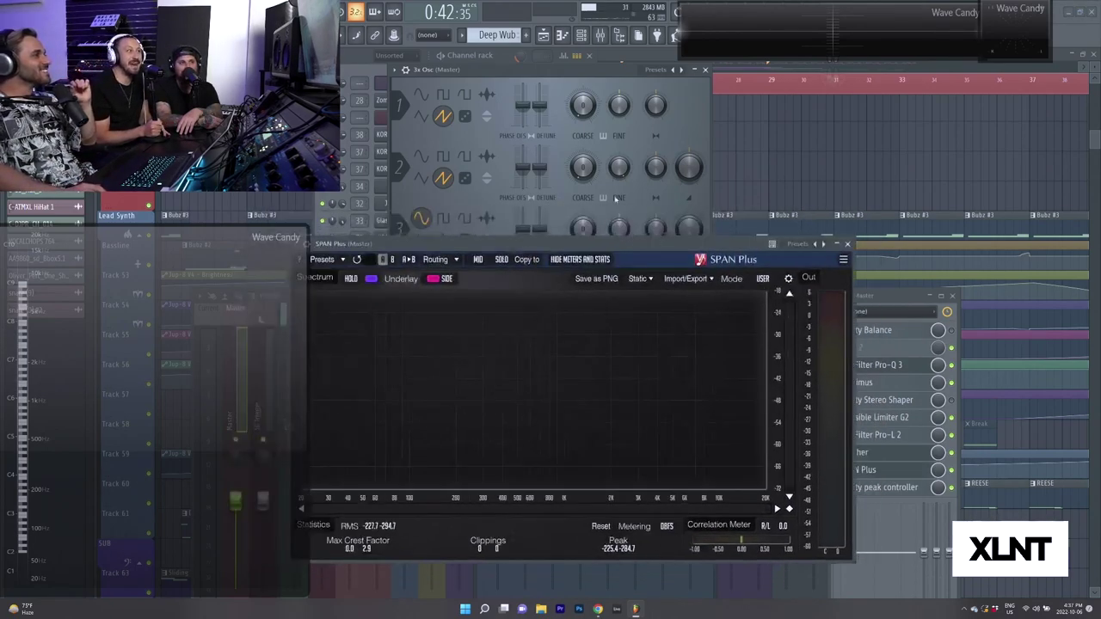
left_click_drag(615, 200, 645, 255)
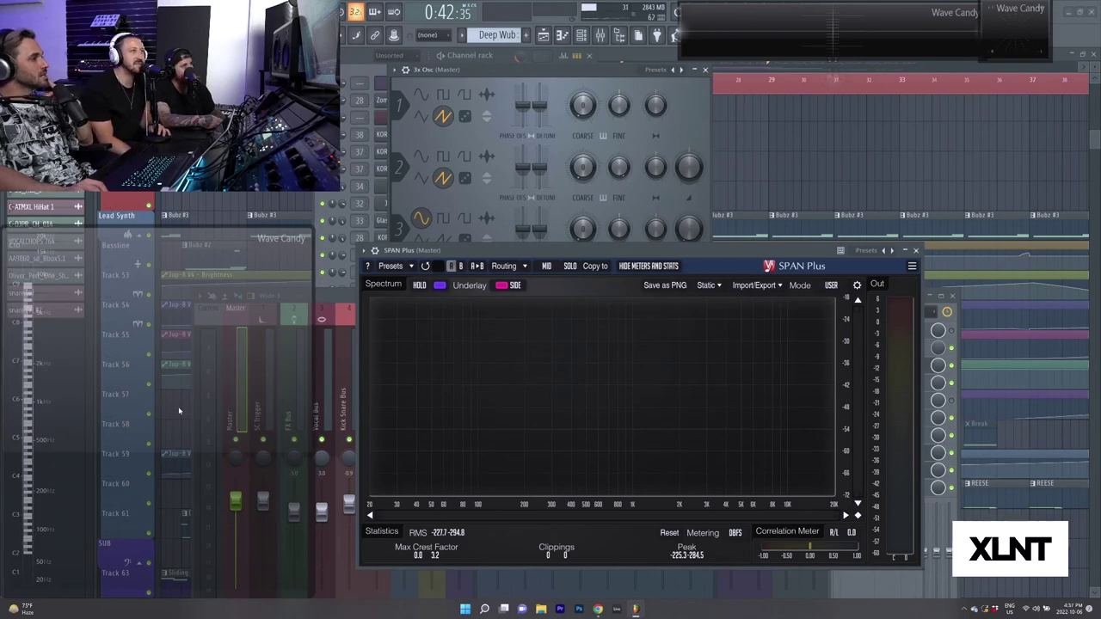
left_click(915, 251)
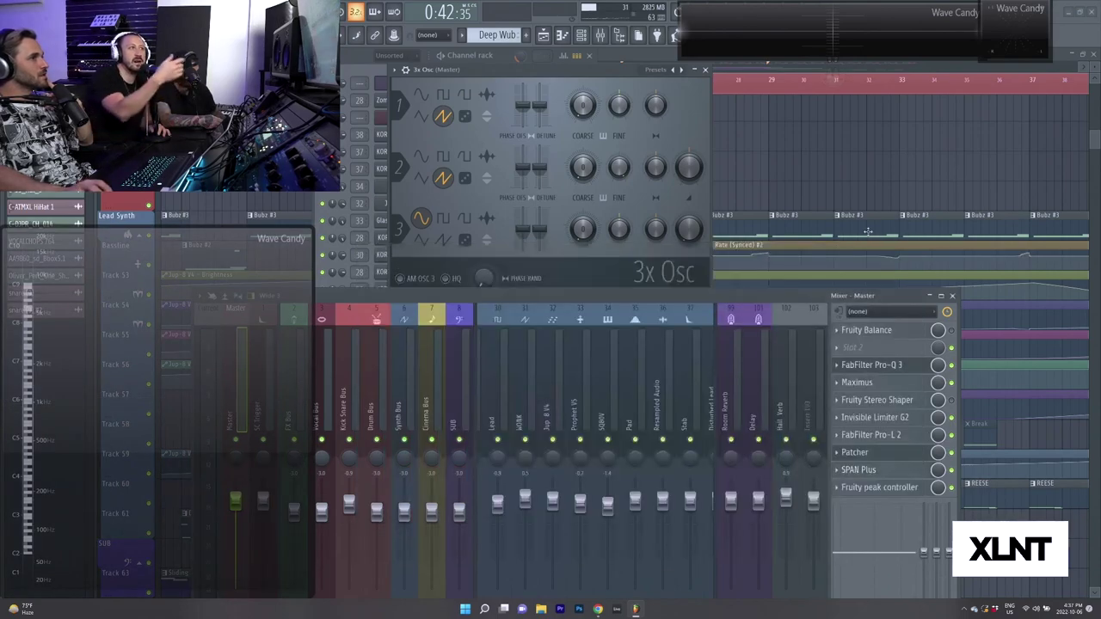
Load Insight 2 into the empty second effect slot of the Master track.
left_click(876, 349)
type("inshg")
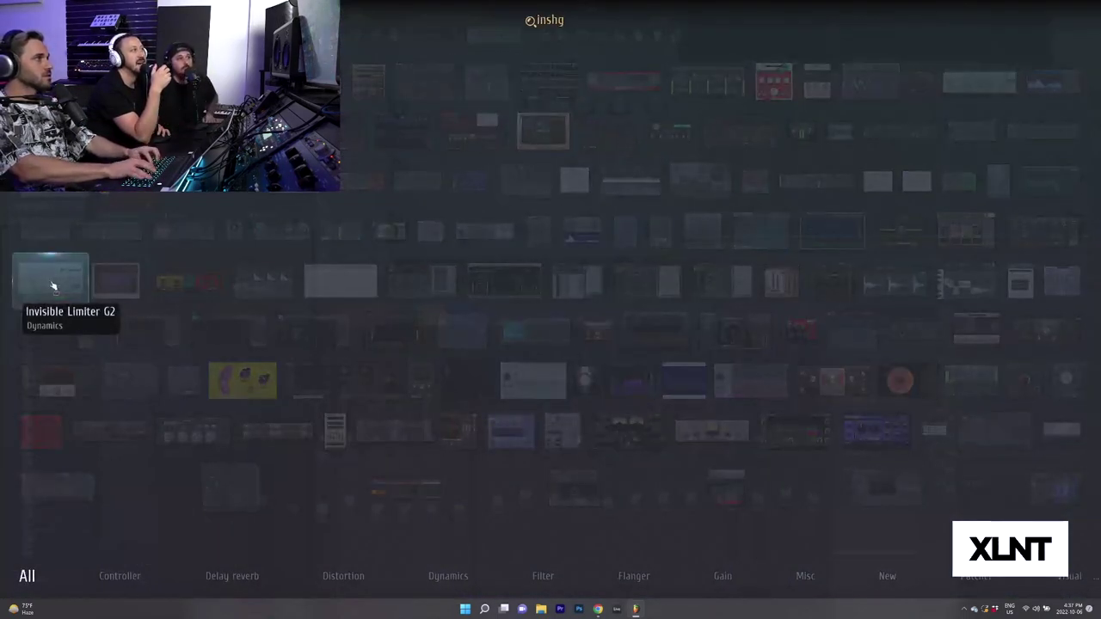
left_click(52, 284)
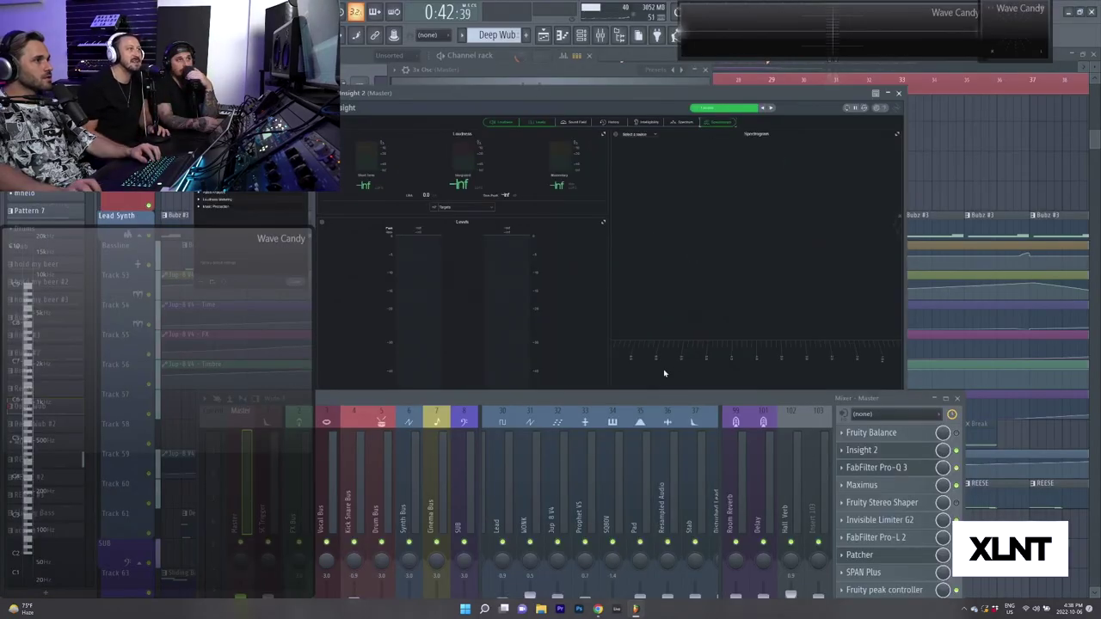
Play the drop through Insight 2, lower the mixer window to uncover its spectrogram, and rotate the 3D view.
key("space")
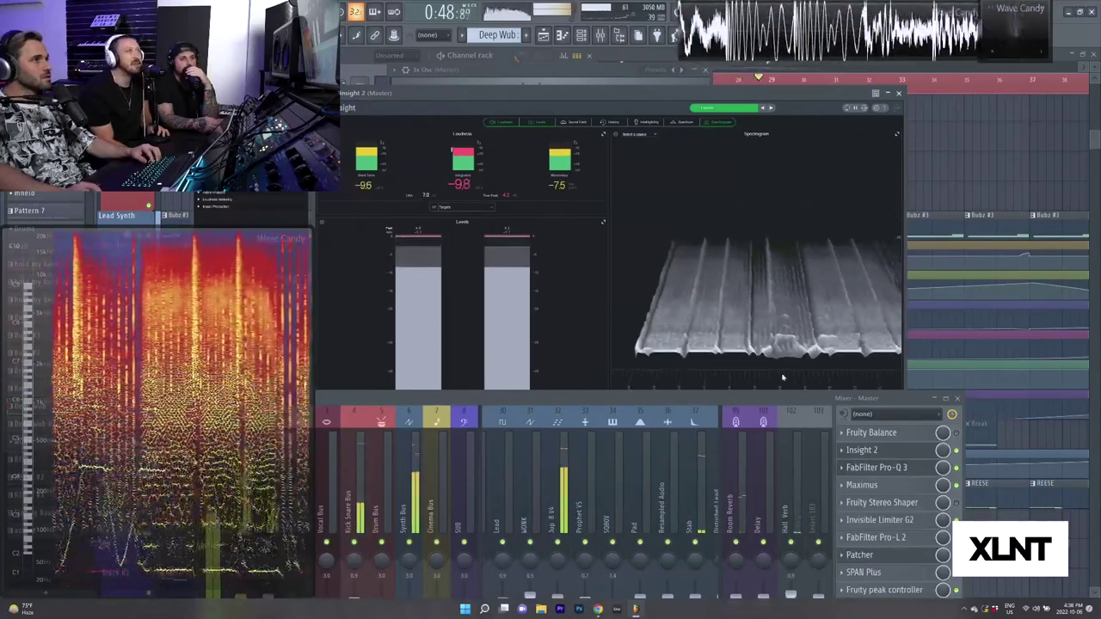
left_click_drag(772, 398, 757, 418)
key("space")
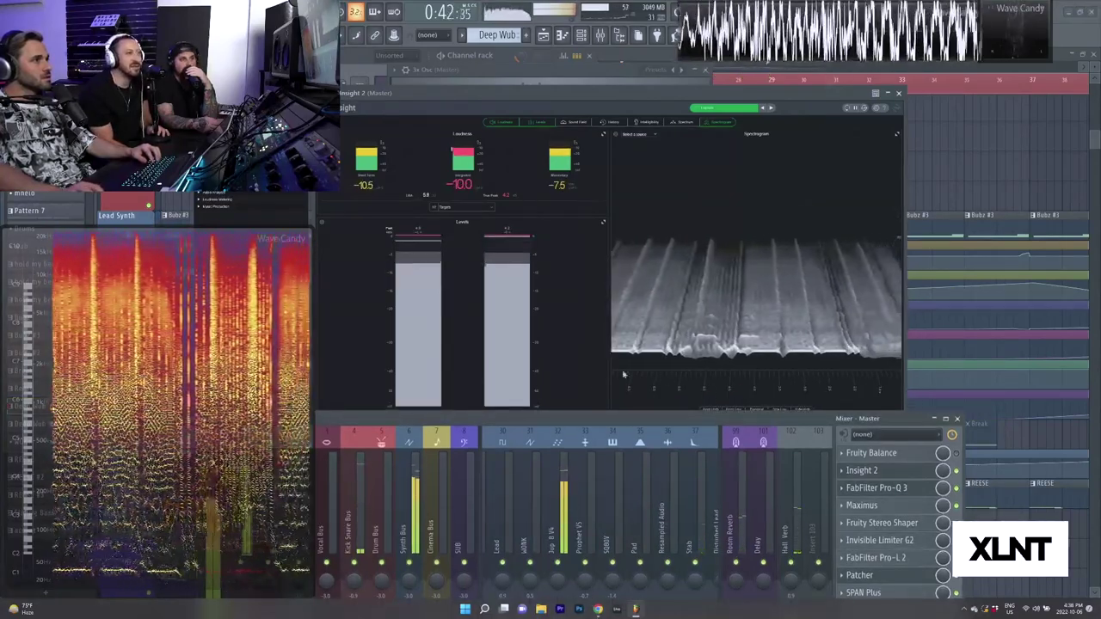
left_click_drag(623, 374, 765, 303)
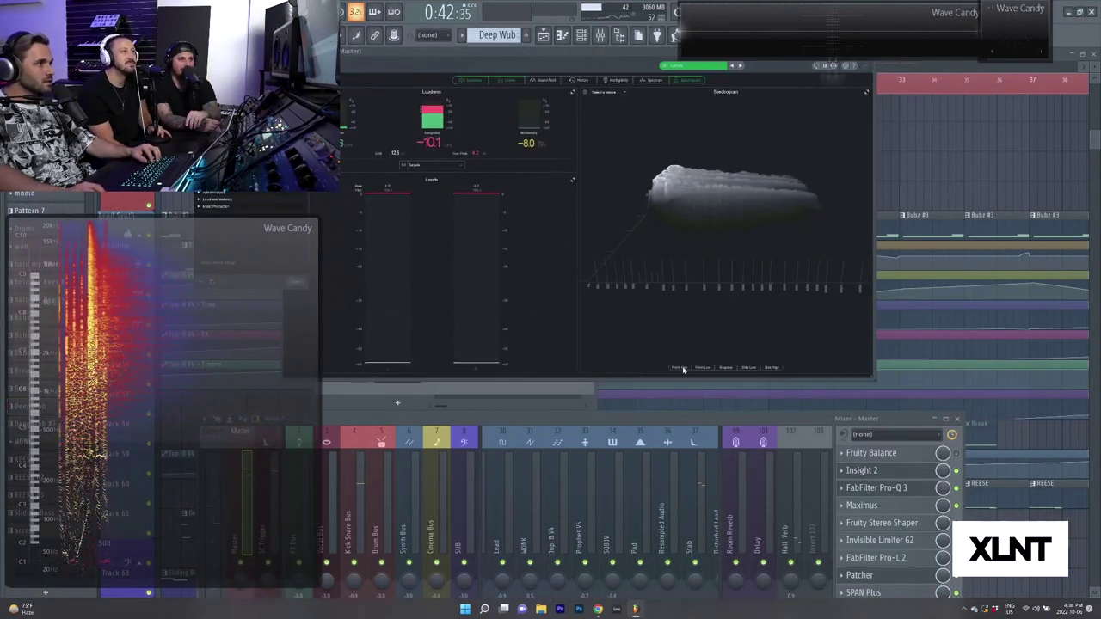
Set Insight 2's spectrogram to the Front High view and play the drop briefly to compare it with Wave Candy.
left_click(686, 369)
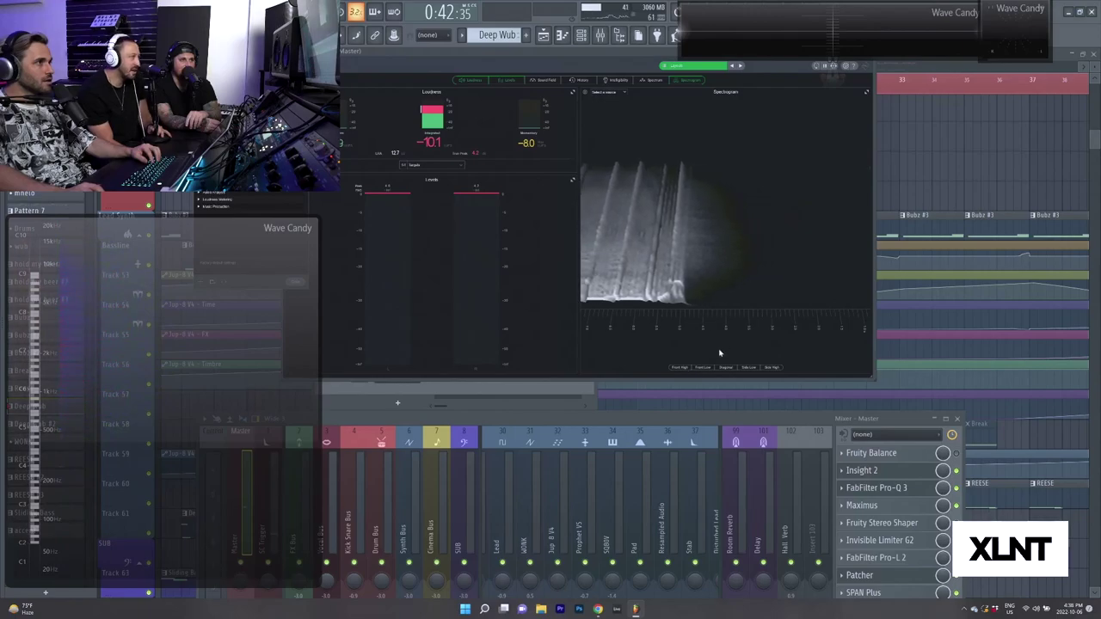
left_click(679, 368)
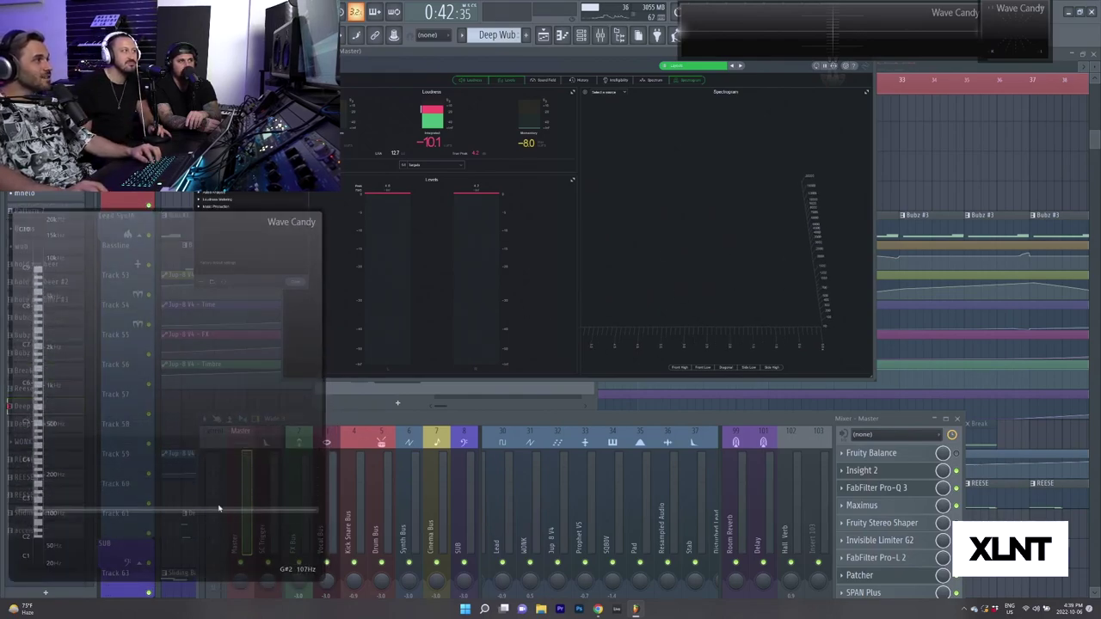
key("space")
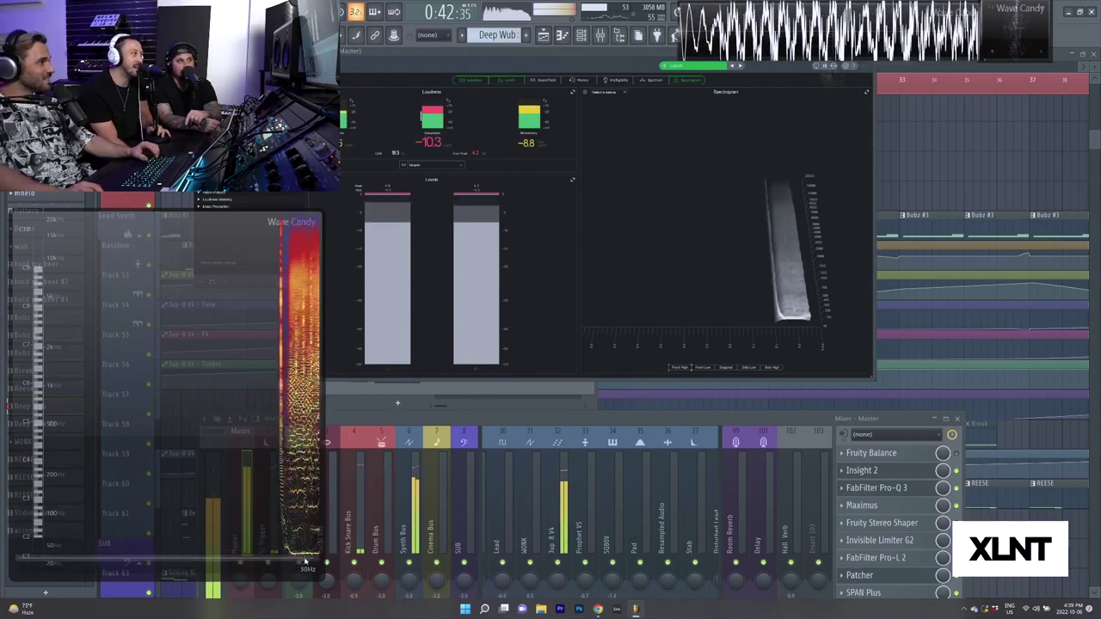
key("space")
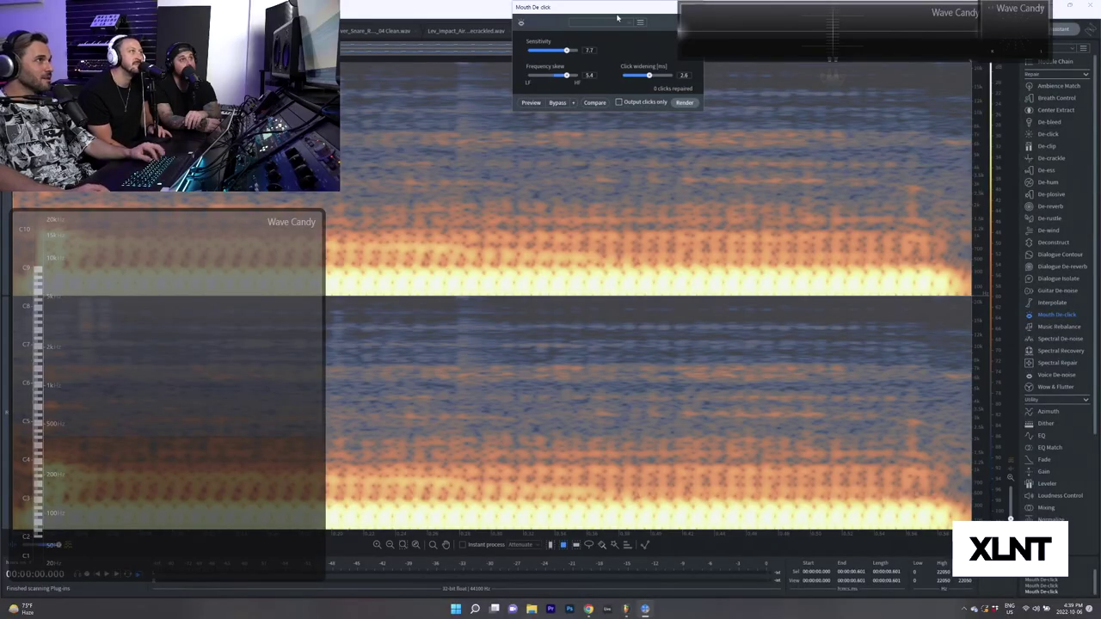
In iZotope RX, close the Mouth De-click module and shift the spectrogram's colour range so quieter content looks darker.
left_click_drag(617, 10, 582, 57)
left_click(663, 55)
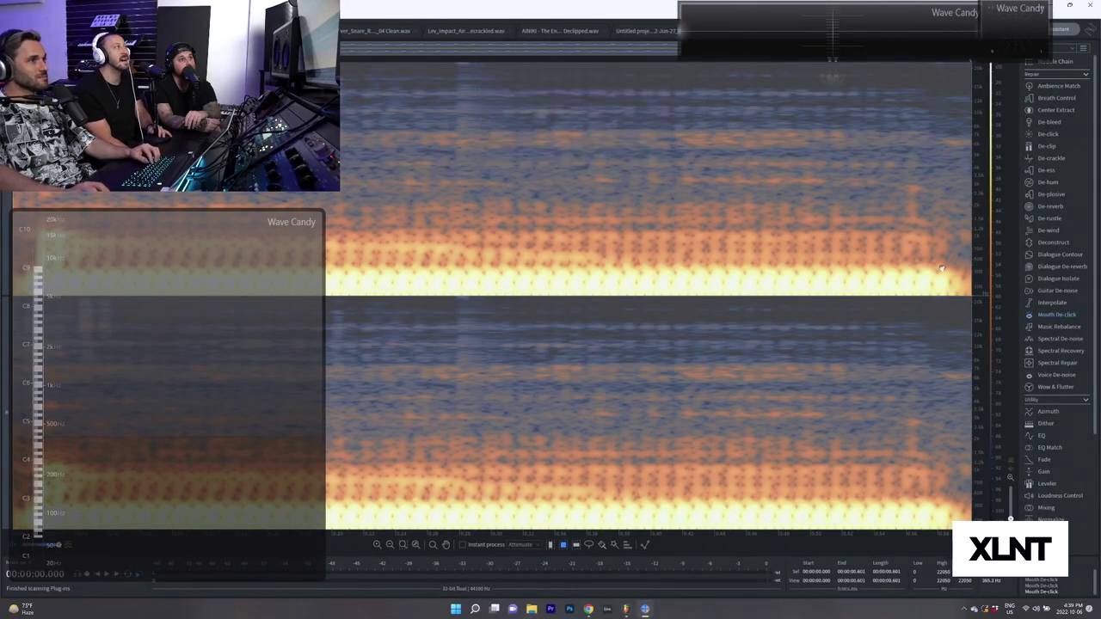
left_click(901, 268)
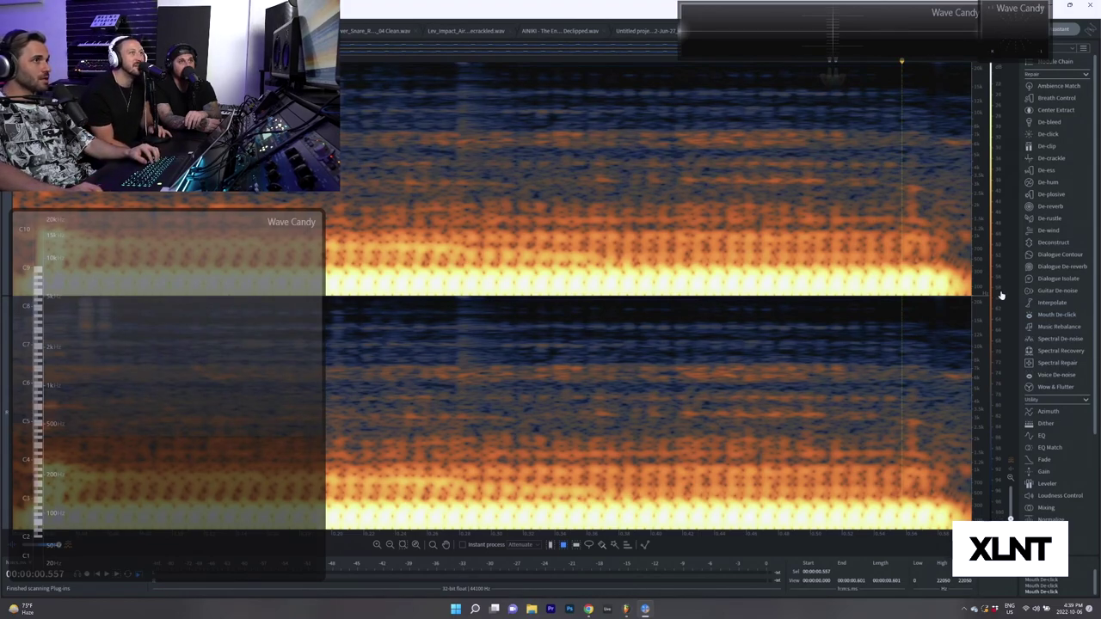
mouse_move(1000, 295)
left_mouse_down()
mouse_move(997, 321)
mouse_move(997, 280)
left_mouse_up()
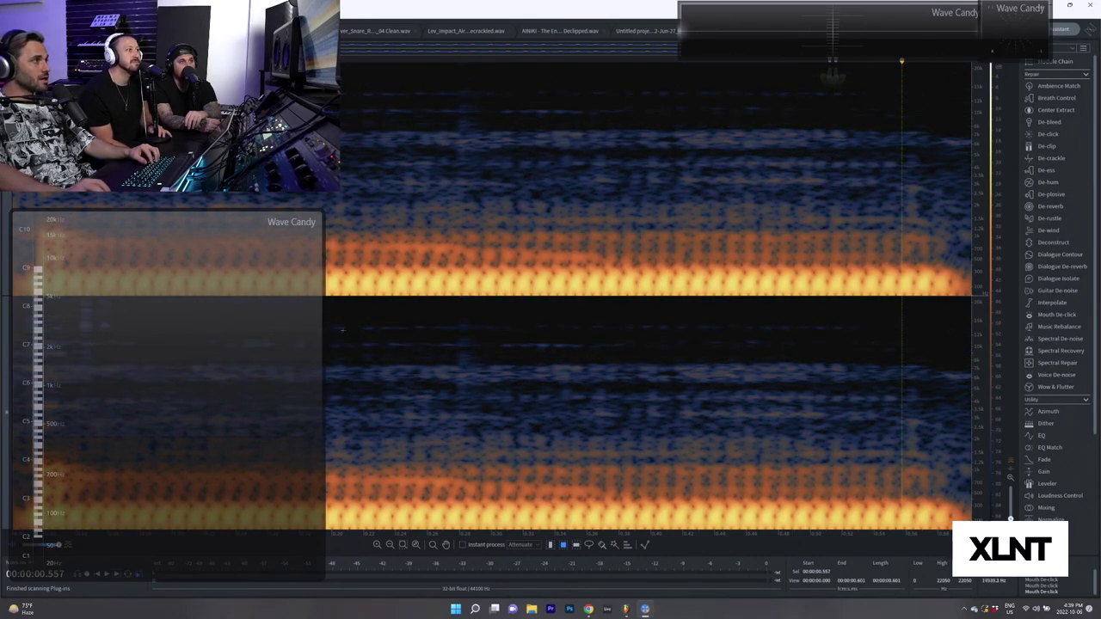
left_click(178, 364)
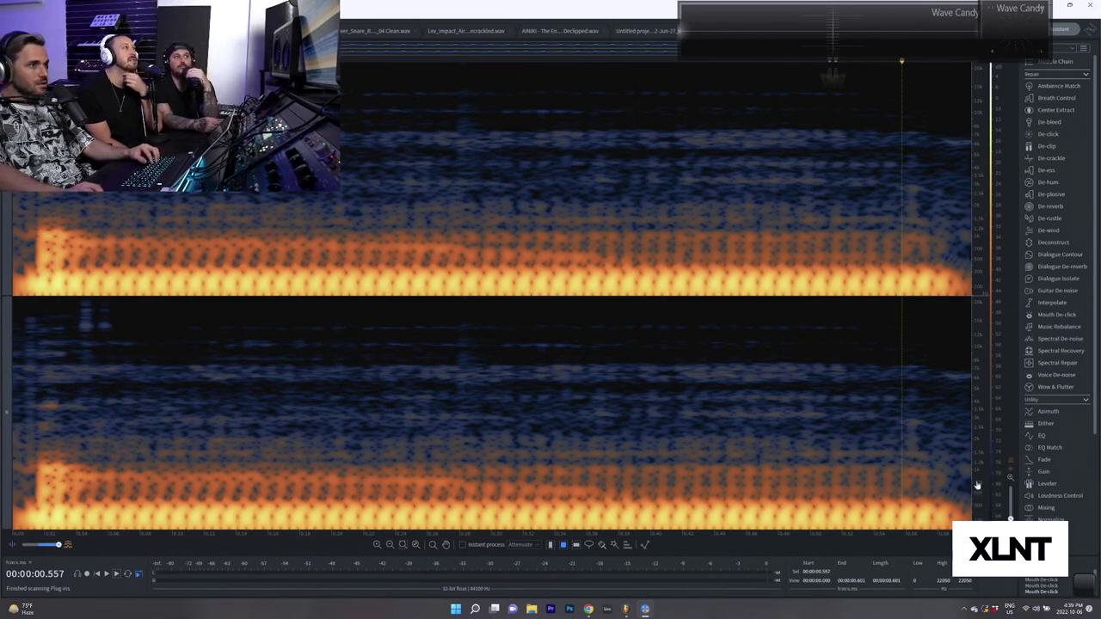
left_click_drag(999, 496, 977, 513)
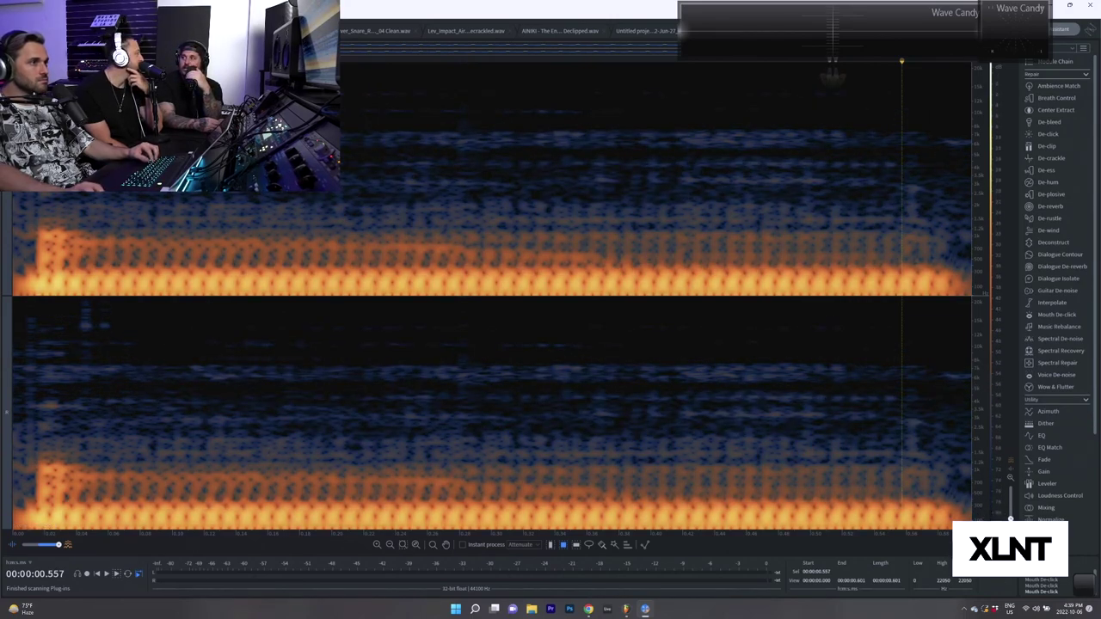
Zoom the RX spectrogram's frequency scale in on the low harmonics below about 800 Hz.
left_click(1009, 478)
left_click(913, 483)
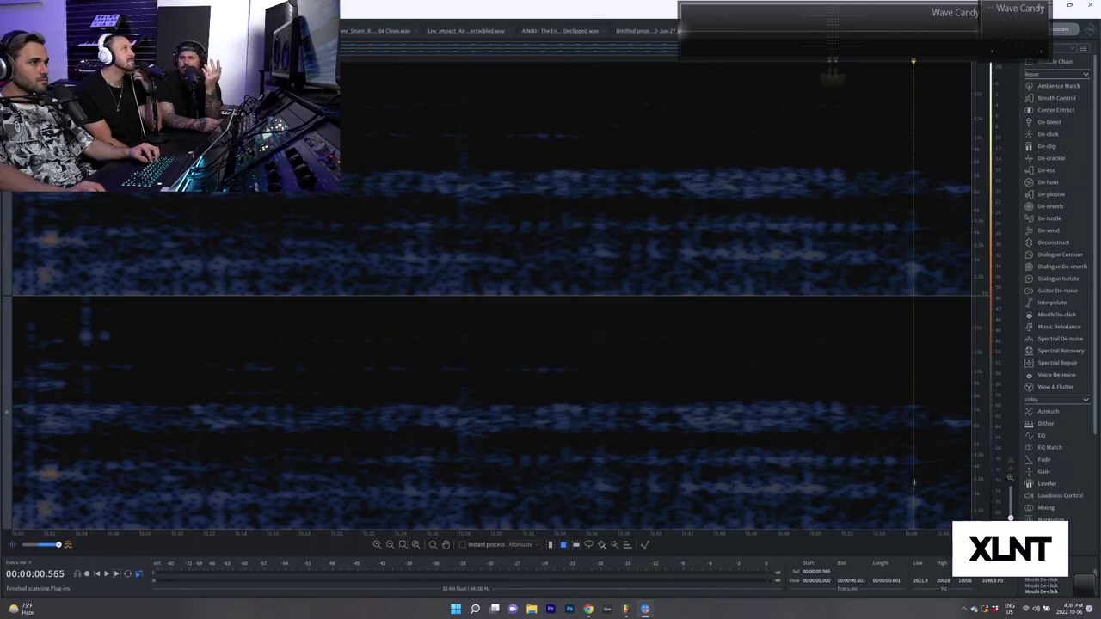
left_click_drag(987, 499, 978, 398)
left_click_drag(1010, 513, 975, 251)
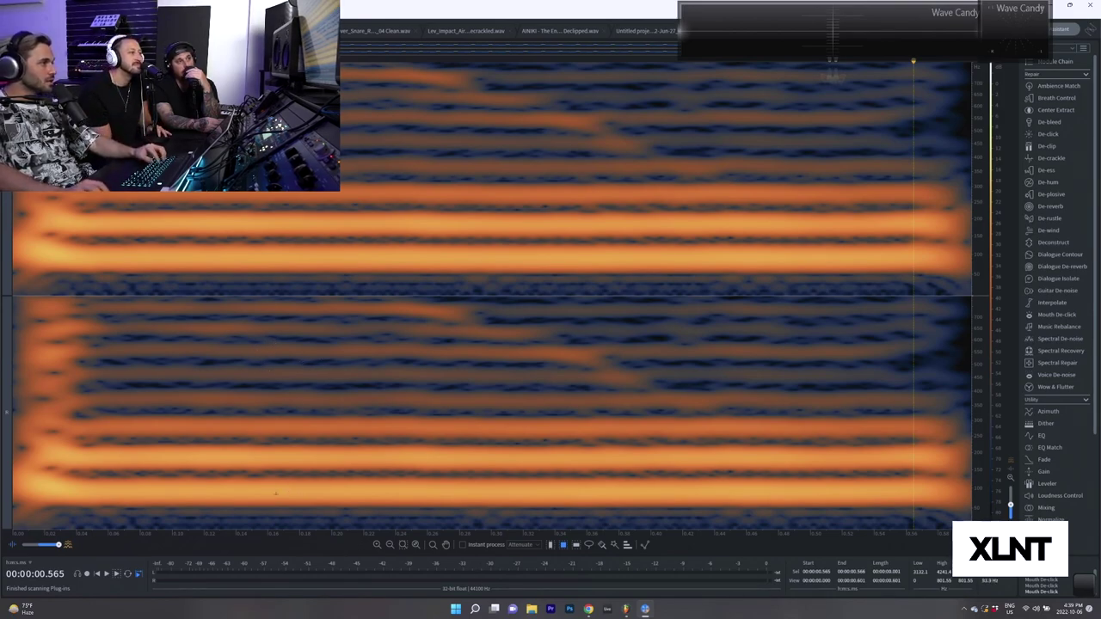
Return to FL Studio and briefly play the drop to view it in Wave Candy and Insight 2.
left_click(624, 609)
key("space")
key("space")
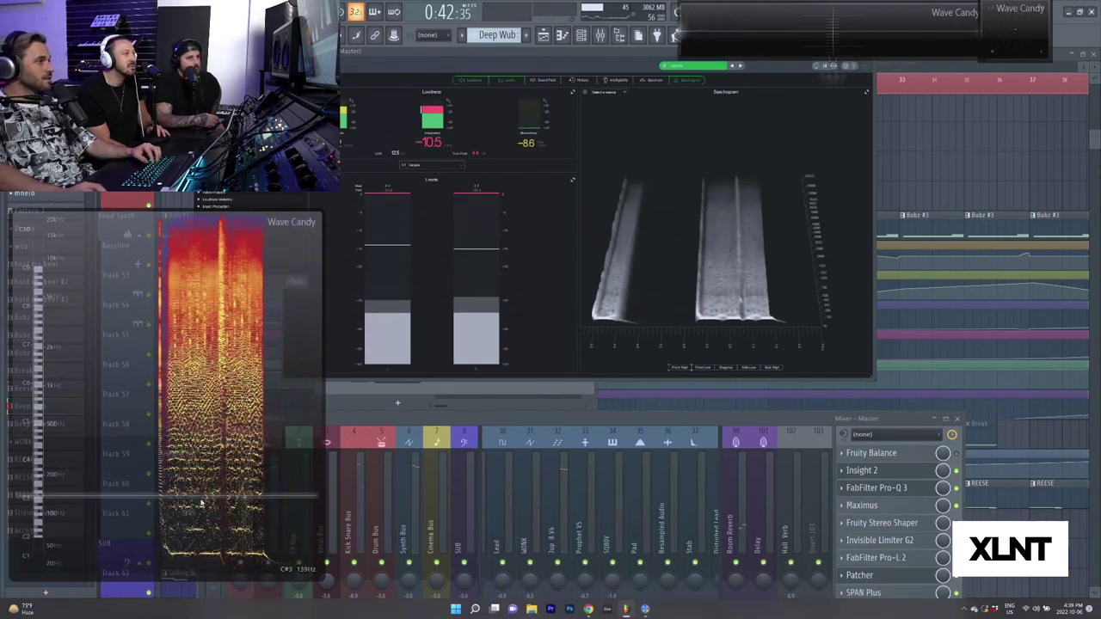
Open Wave Candy's Spectrum settings, try maximum resolutions of 4096 and 8192 bands, and set it back to 2048 bands.
right_click(197, 531)
left_click(222, 587)
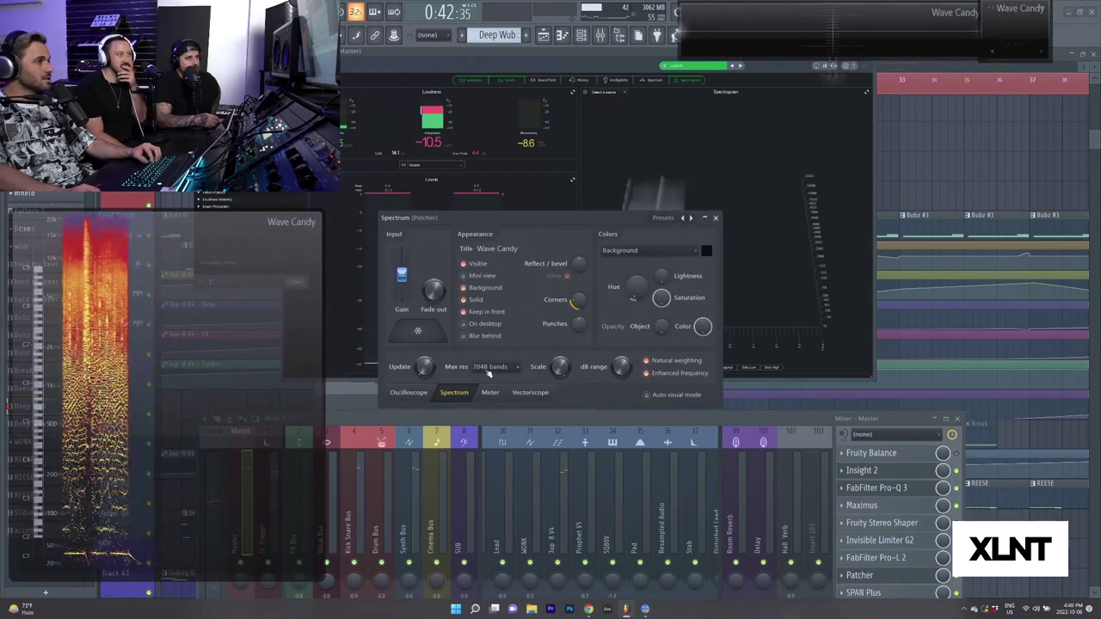
left_click(488, 366)
left_click(489, 446)
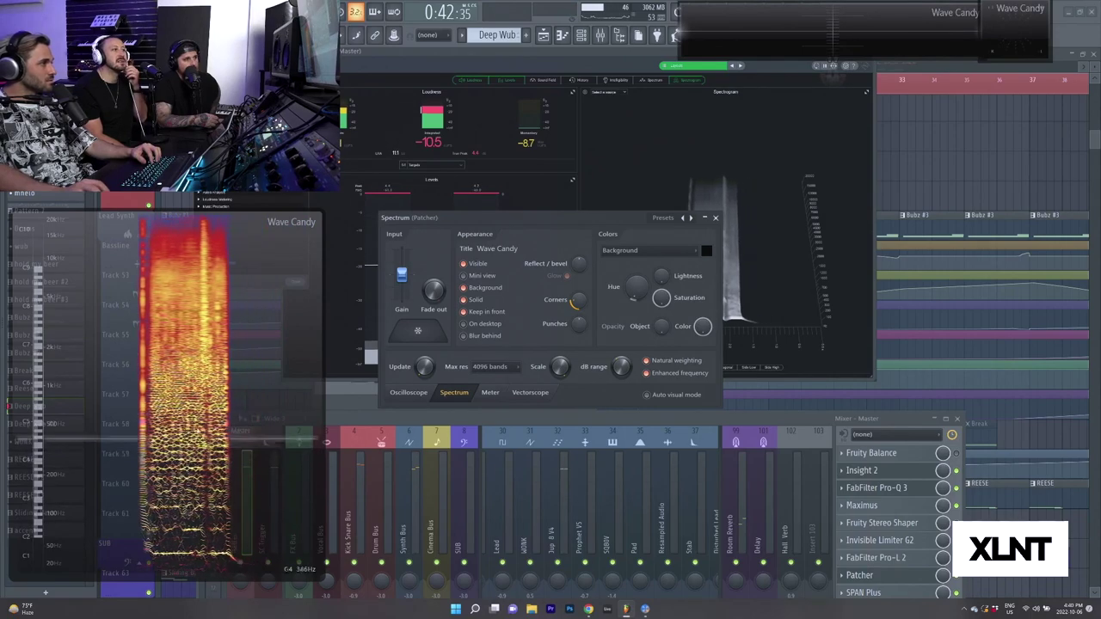
left_click(492, 368)
left_click(488, 455)
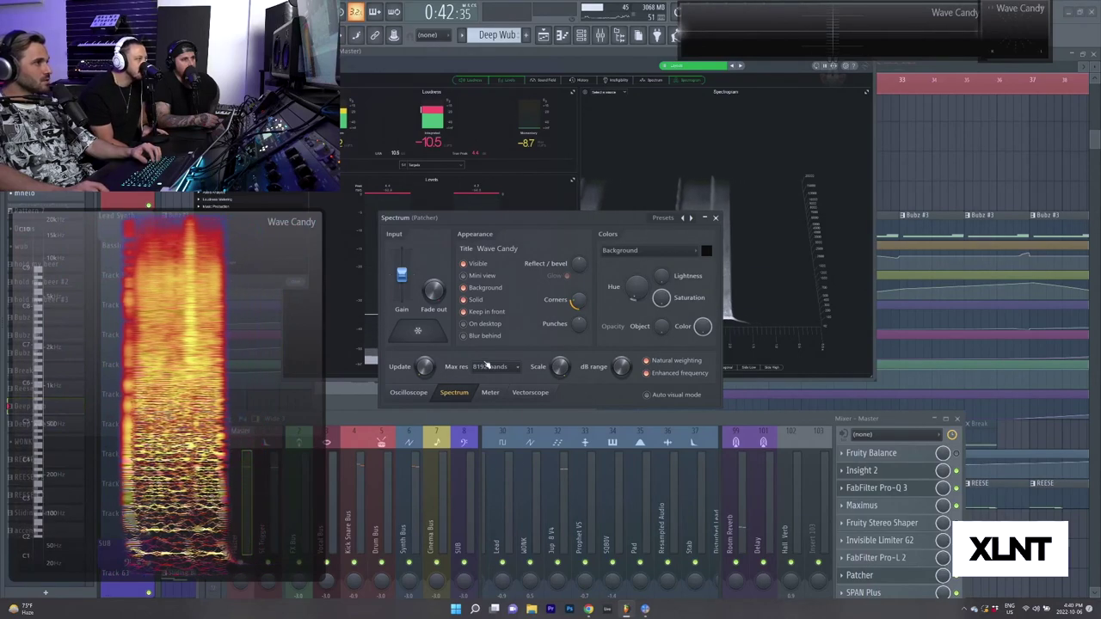
left_click(489, 366)
left_click(484, 439)
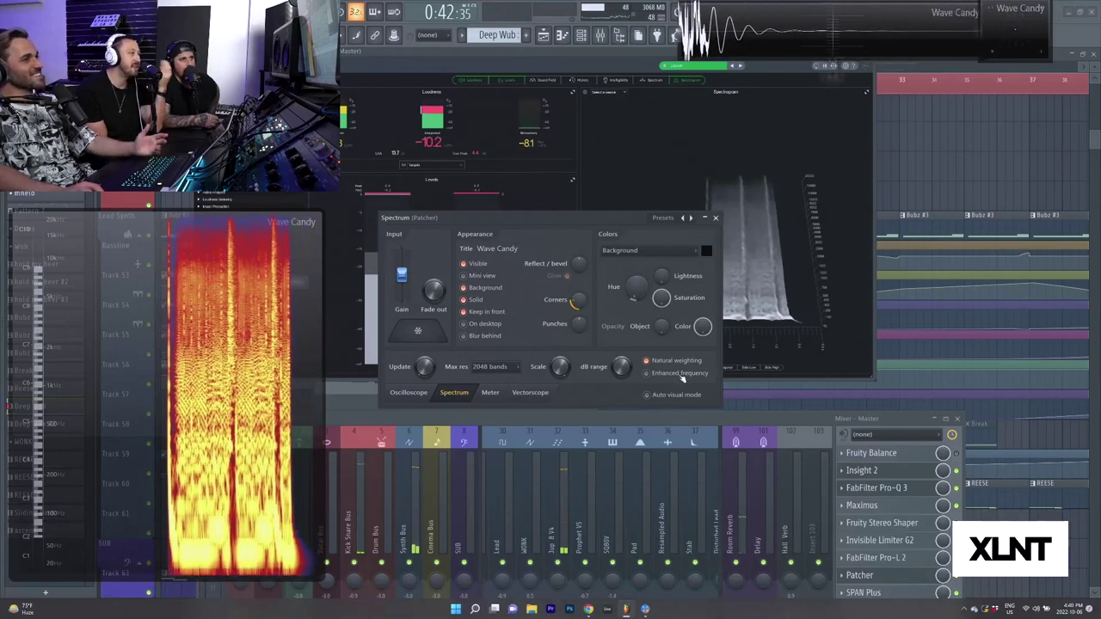
Try enhanced frequency and a maximum resolution of 8192 bands in the Wave Candy spectrum settings.
left_click(678, 373)
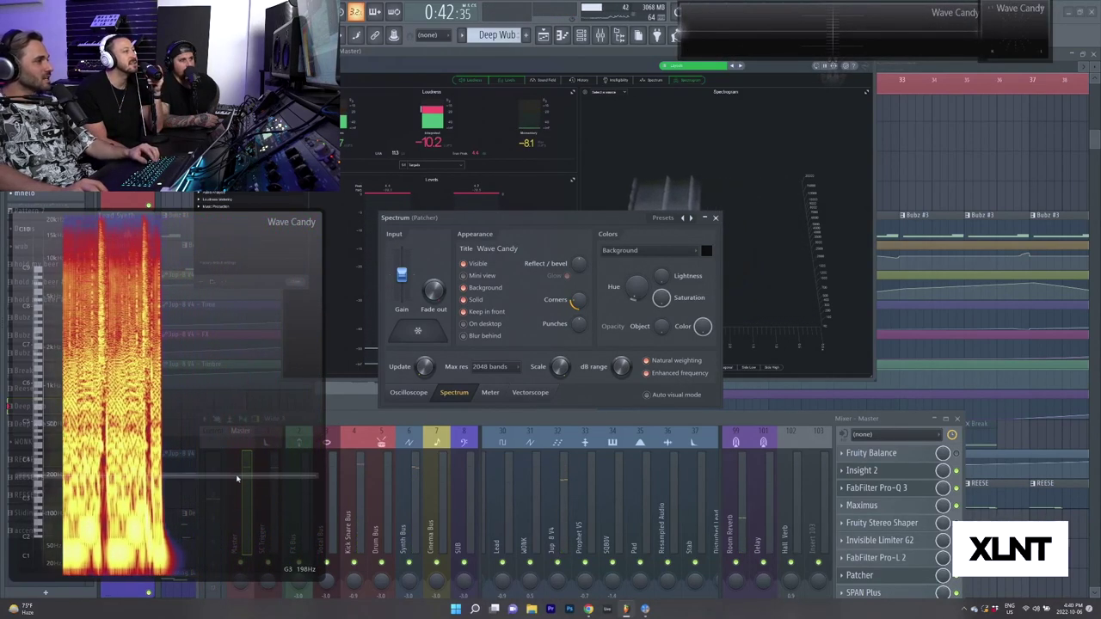
left_click(491, 366)
left_click(516, 450)
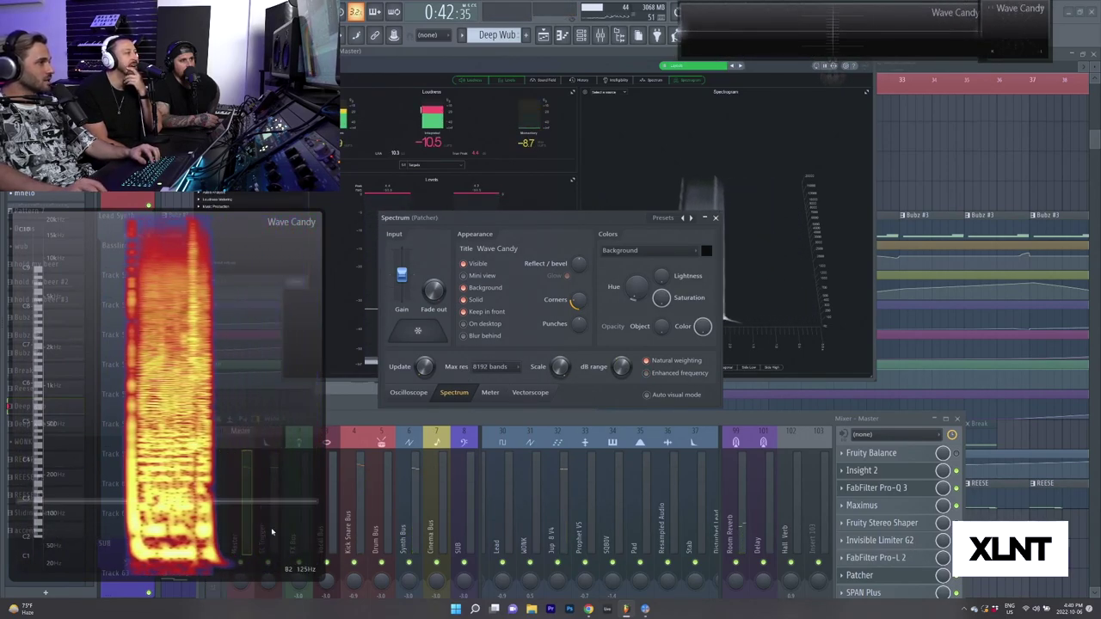
Set the Wave Candy spectrum to 2048 bands with enhanced frequency on, and close its settings.
left_click(491, 366)
left_click(675, 373)
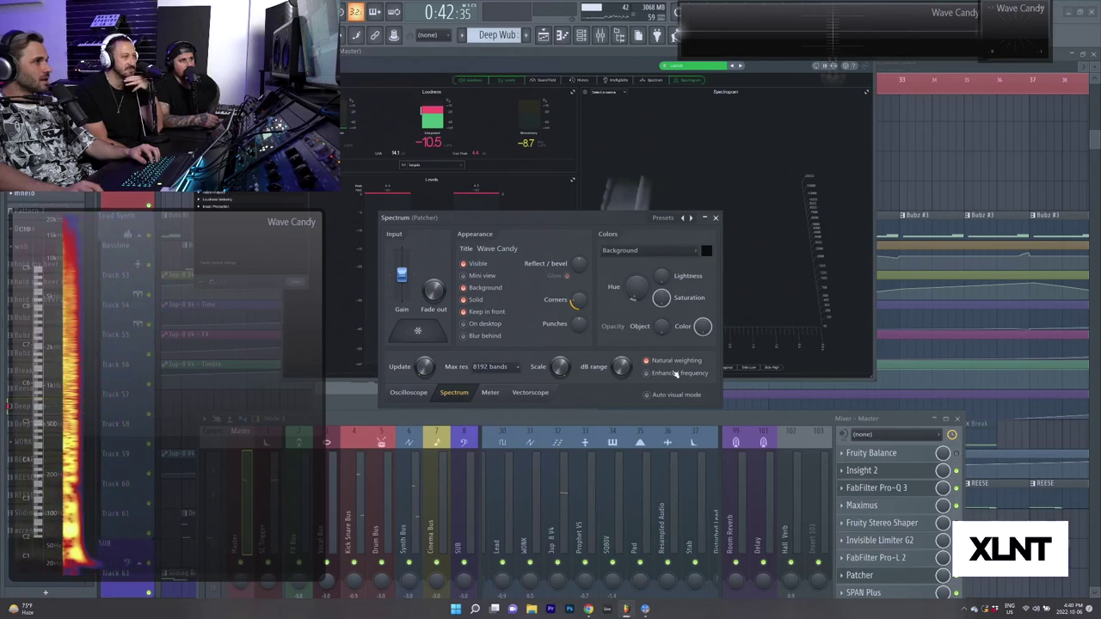
left_click(491, 367)
left_click(490, 426)
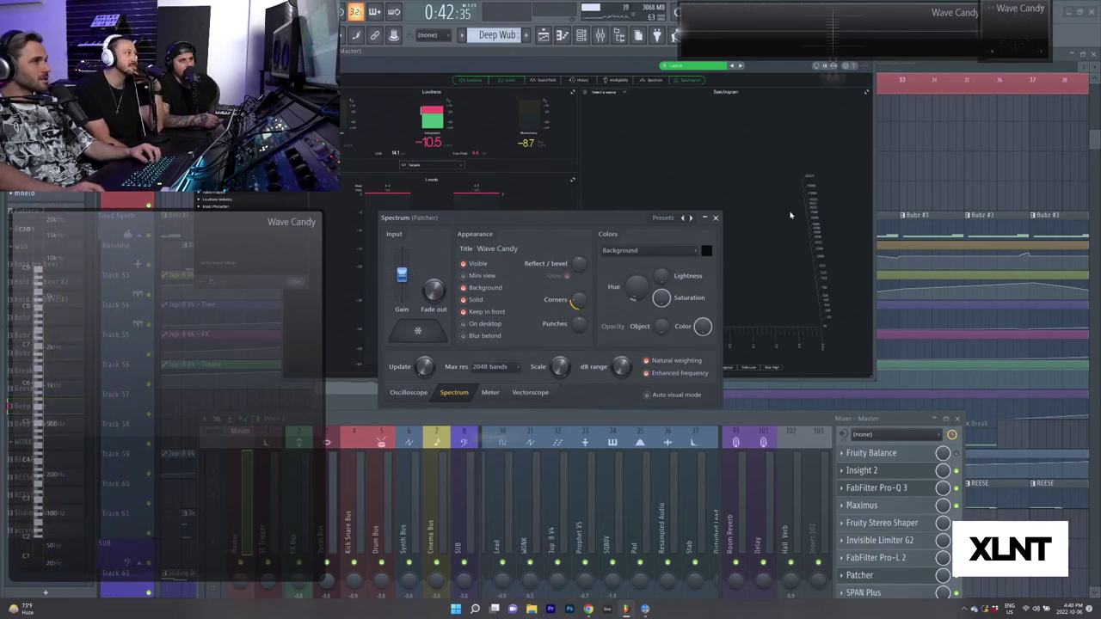
left_click(714, 217)
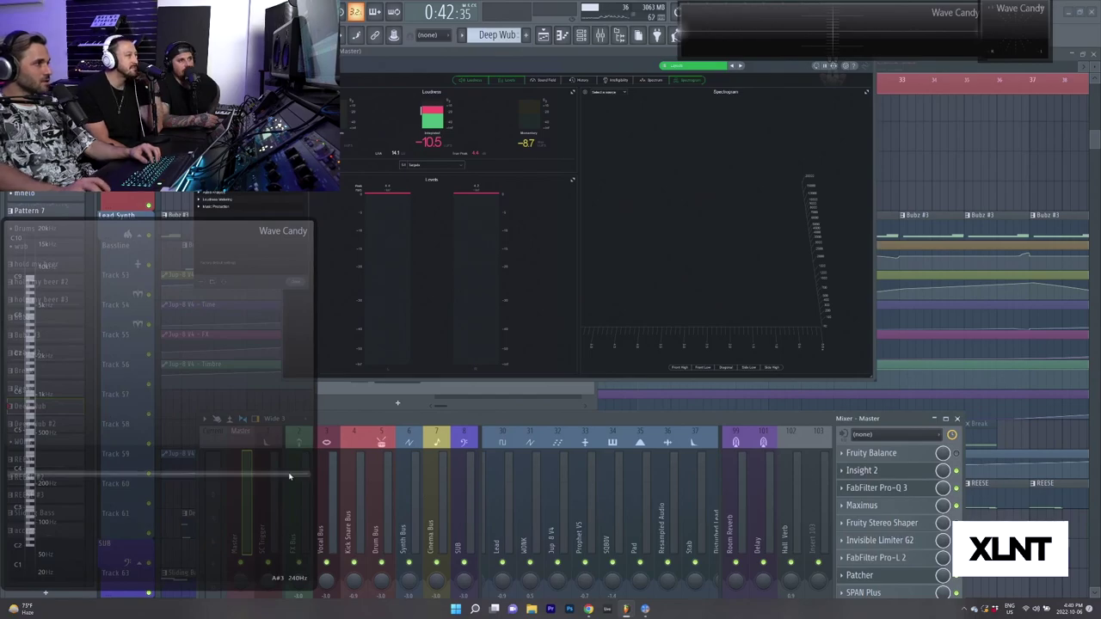
Reopen the Wave Candy spectrum settings and try a maximum resolution of 8192 bands.
right_click(290, 476)
left_click(310, 579)
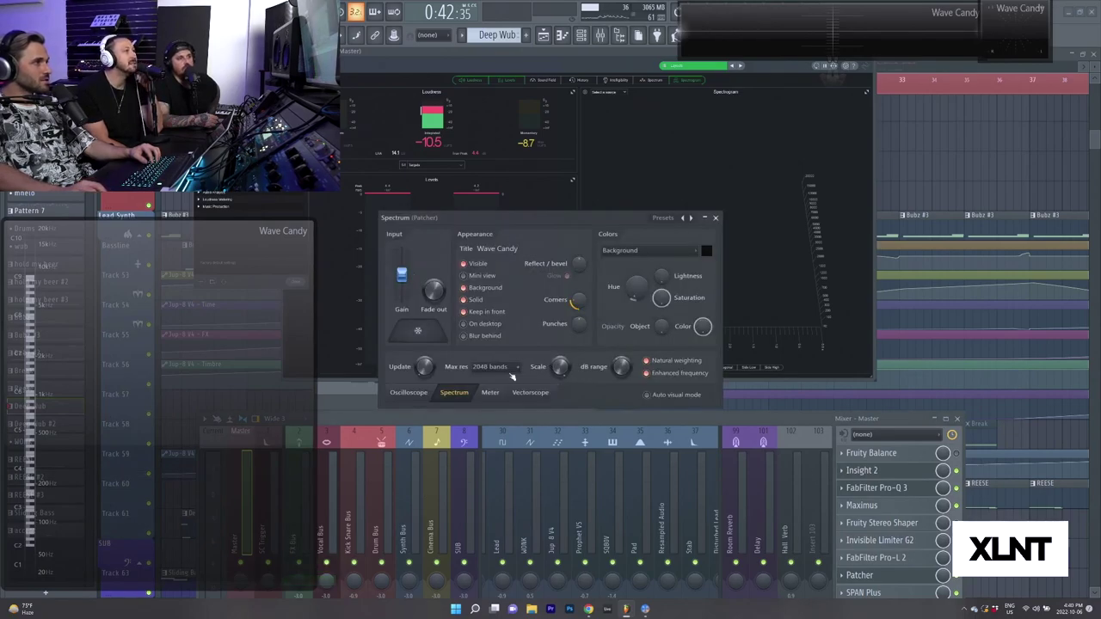
left_click(509, 368)
left_click(494, 458)
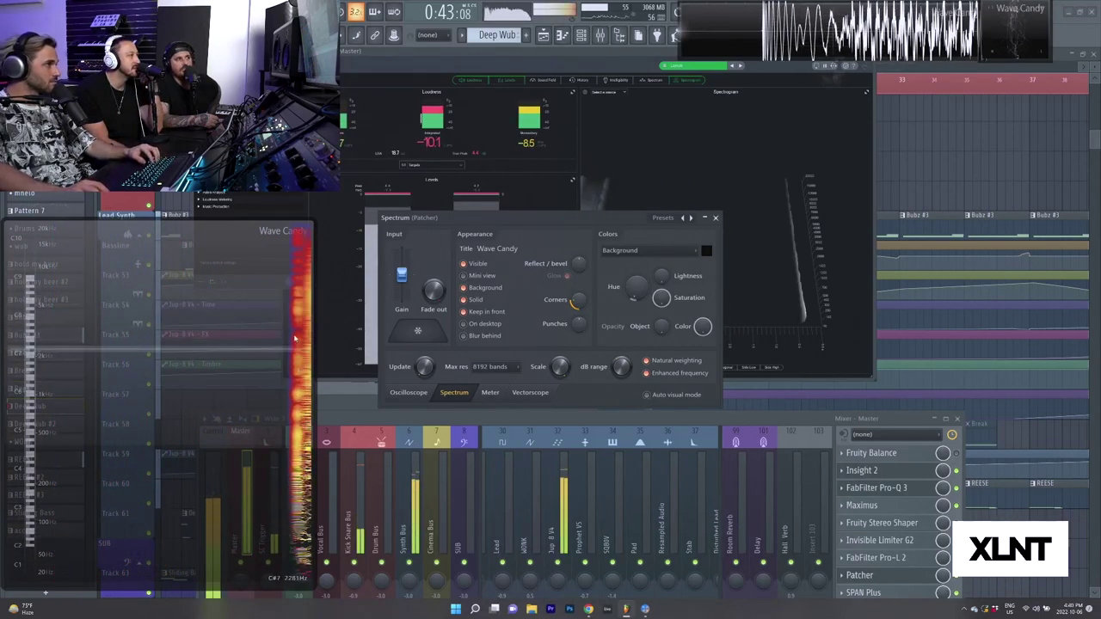
Set the spectrum's maximum resolution back to 2048 bands, stop playback and close the Wave Candy settings.
left_click(479, 368)
left_click(483, 437)
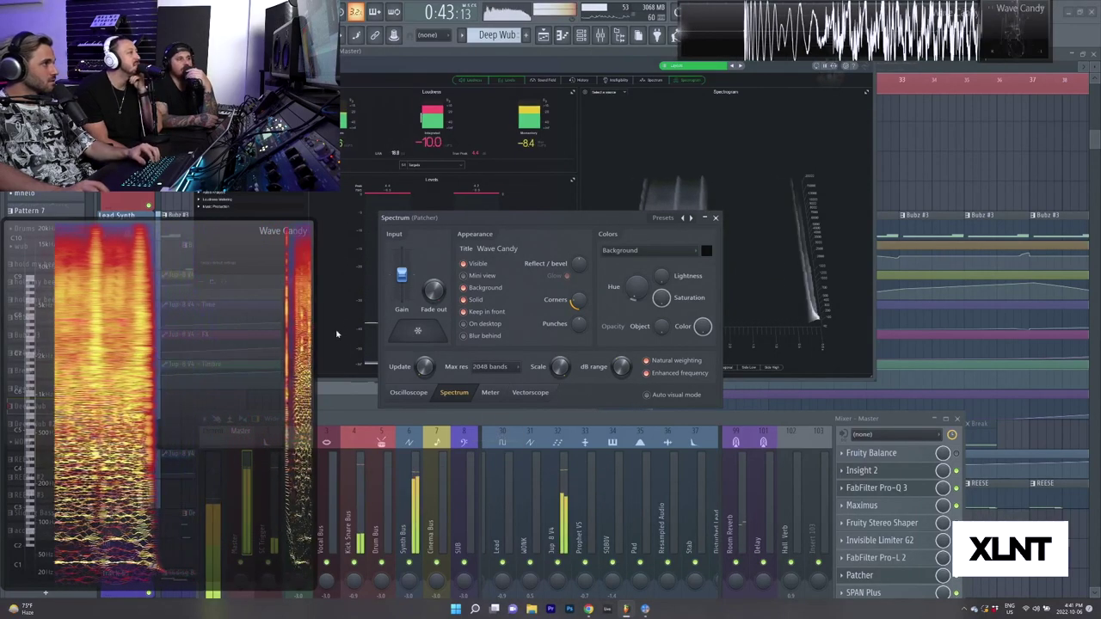
key("space")
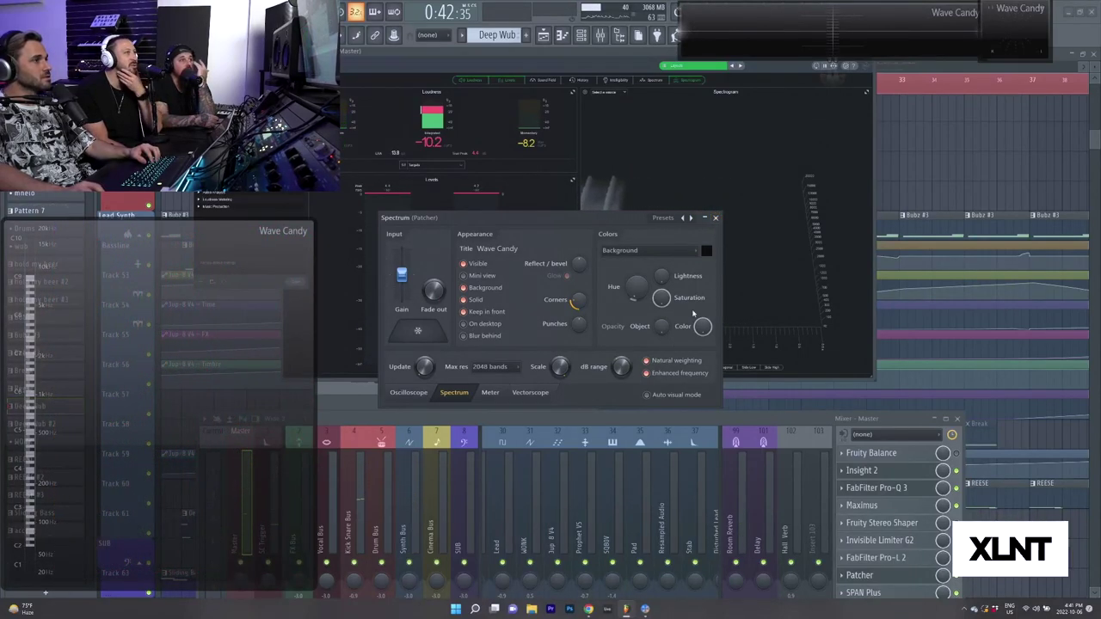
left_click(715, 216)
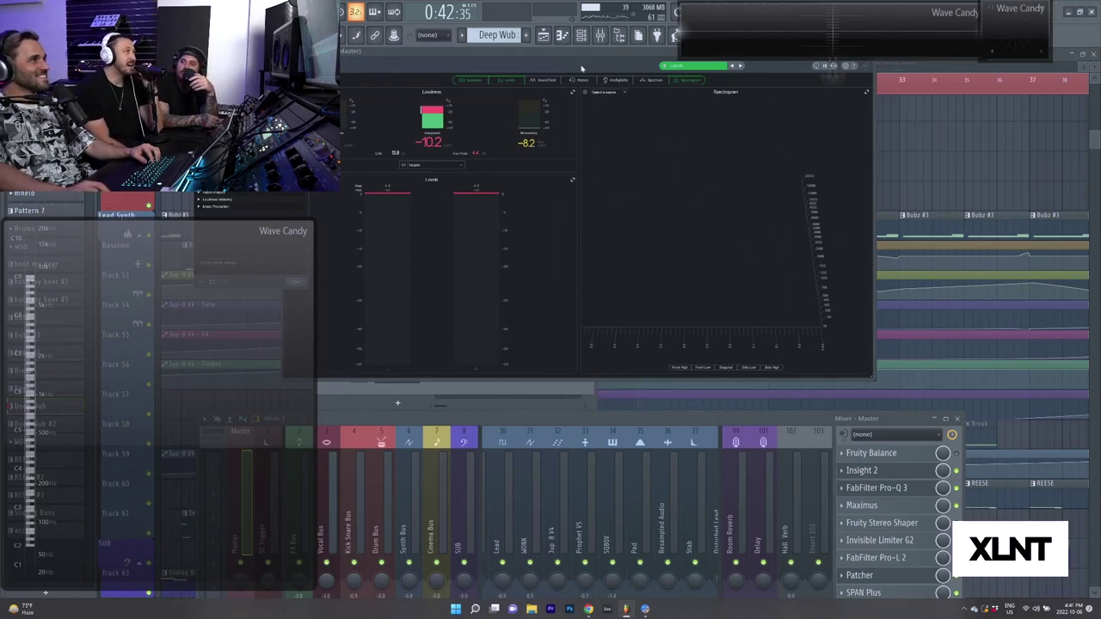
Close the Insight 2 window and open SPAN Plus from the Master channel, placing it below the playlist's upper tracks.
left_click_drag(581, 68, 628, 88)
left_click(867, 79)
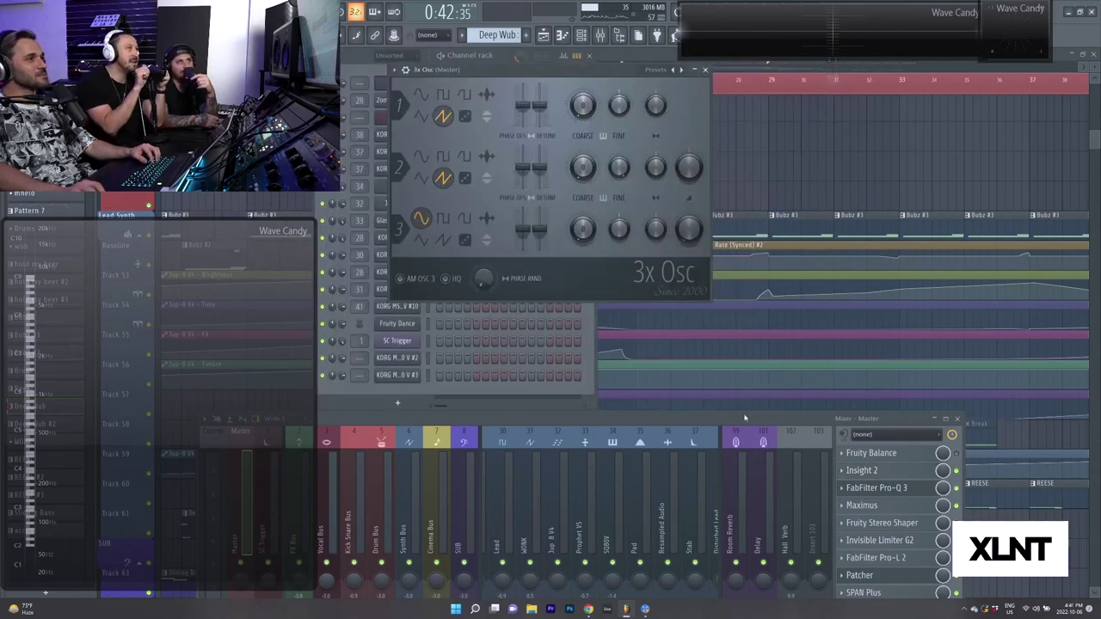
left_click_drag(744, 418, 728, 300)
left_click(875, 481)
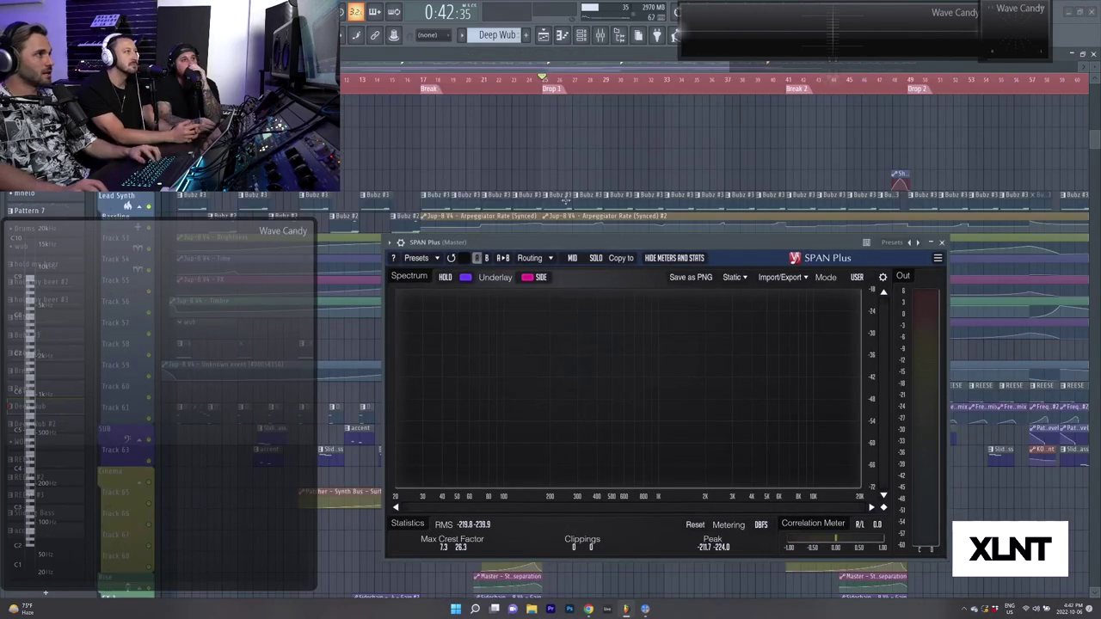
left_click_drag(550, 241, 547, 289)
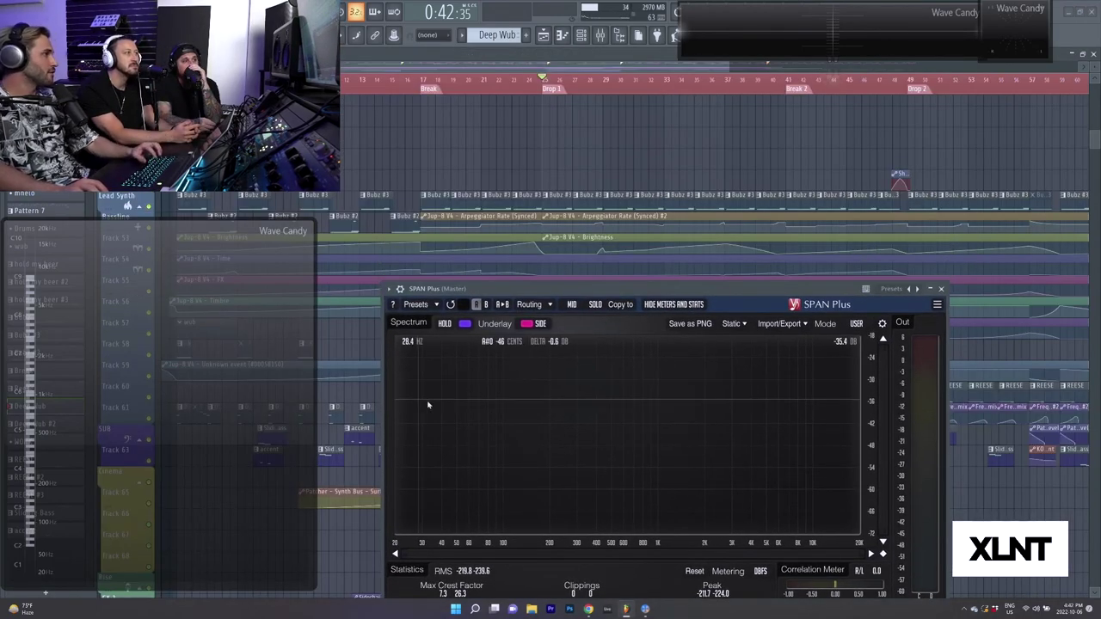
Play the track from Drop 1, examine the Master spectrum in SPAN Plus, and stop playback.
scroll(529, 104, "up", 3)
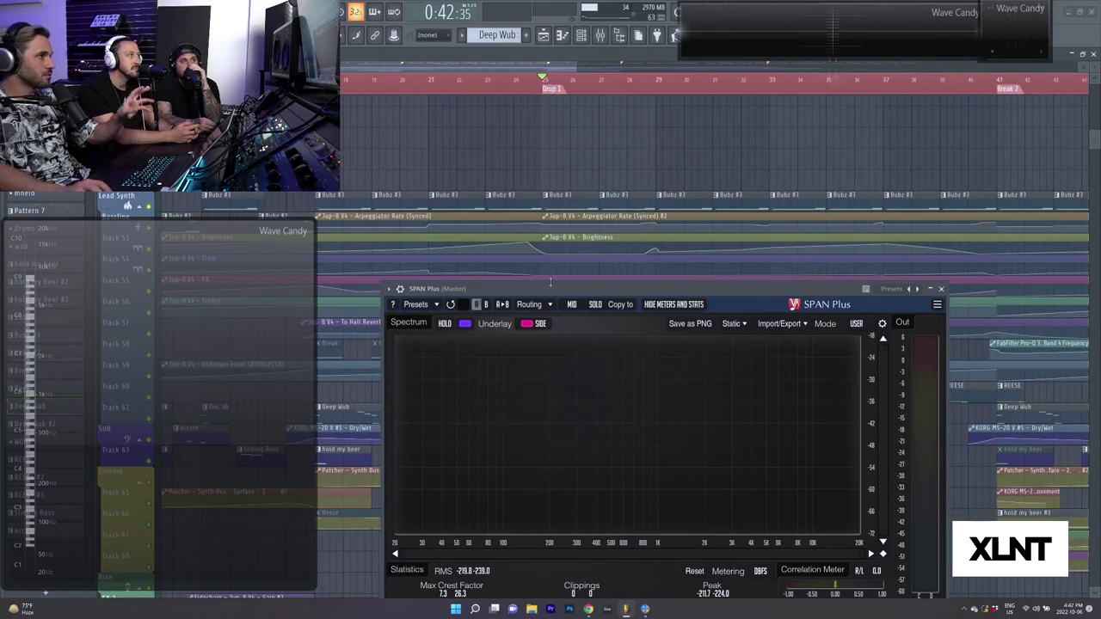
key("space")
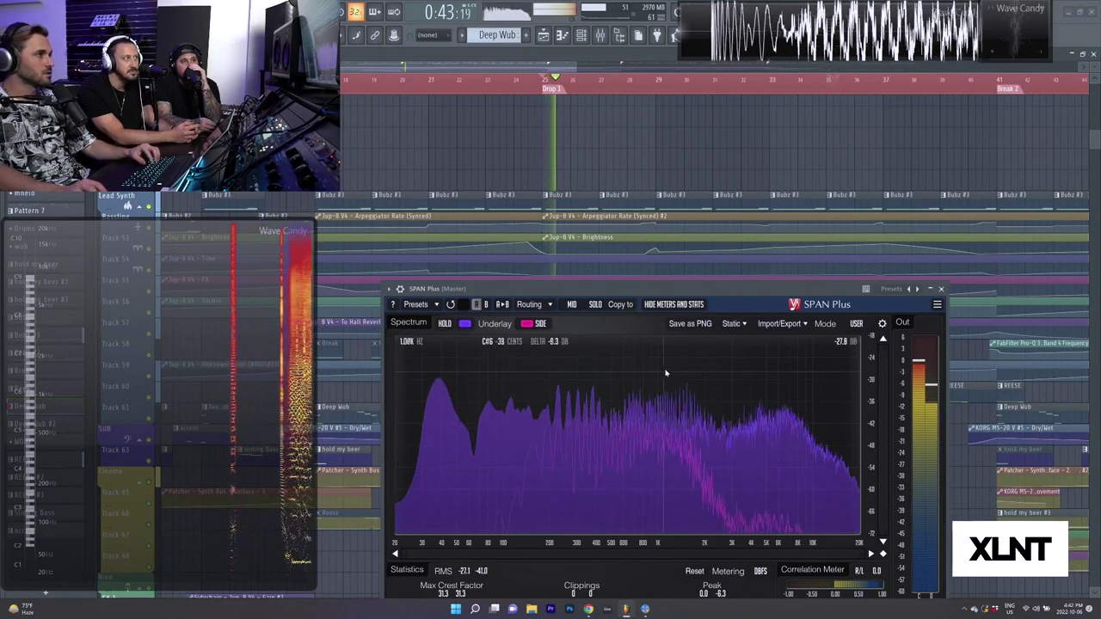
key("space")
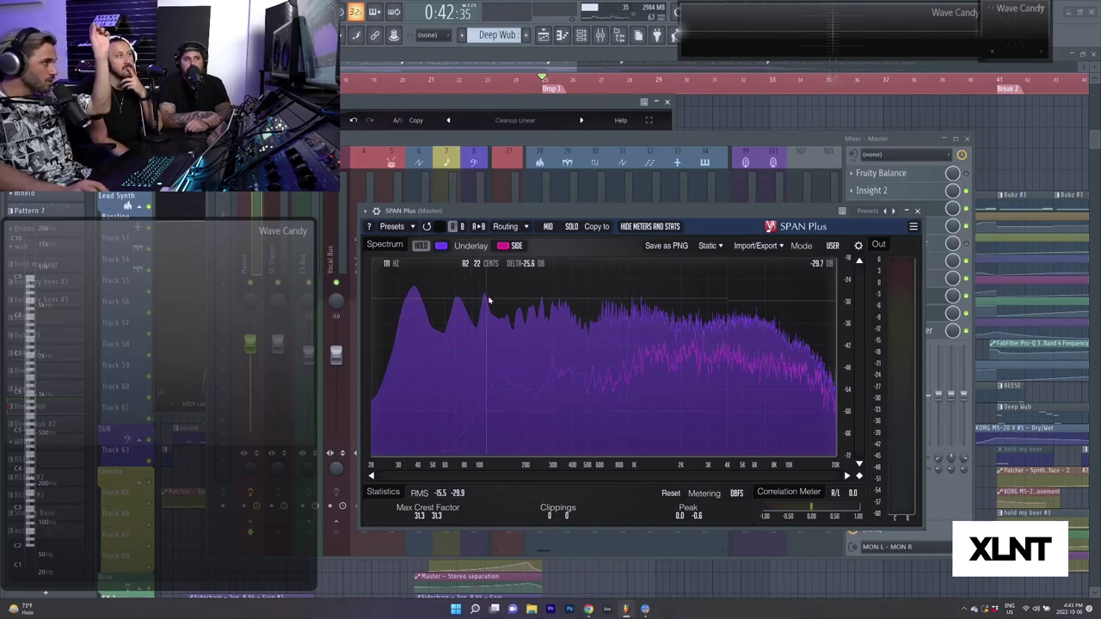
left_click_drag(568, 211, 563, 211)
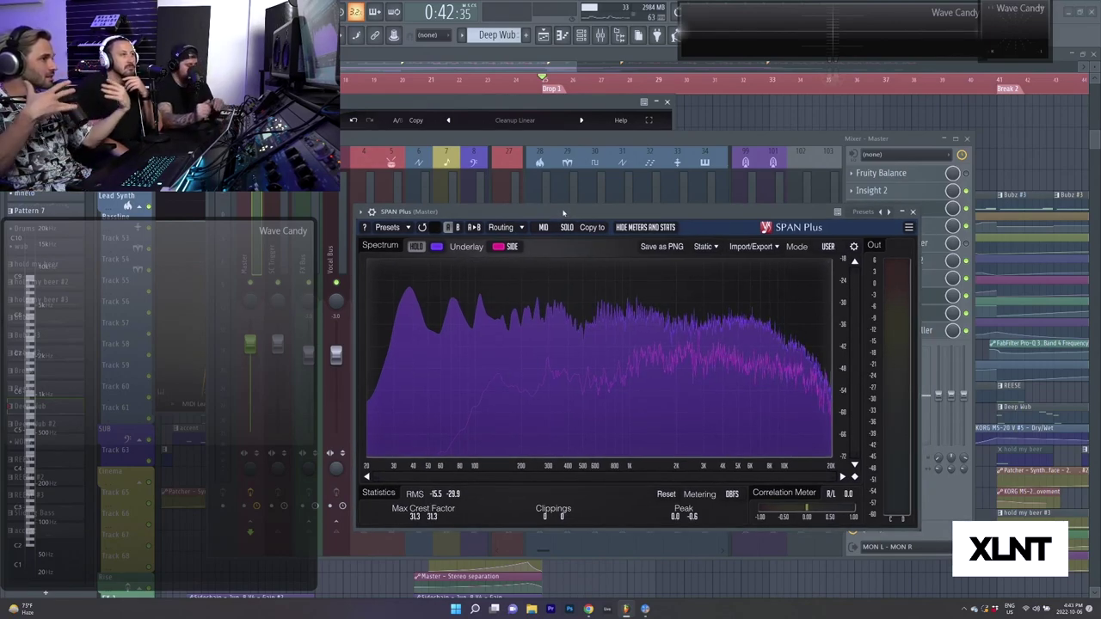
left_click_drag(561, 212, 560, 205)
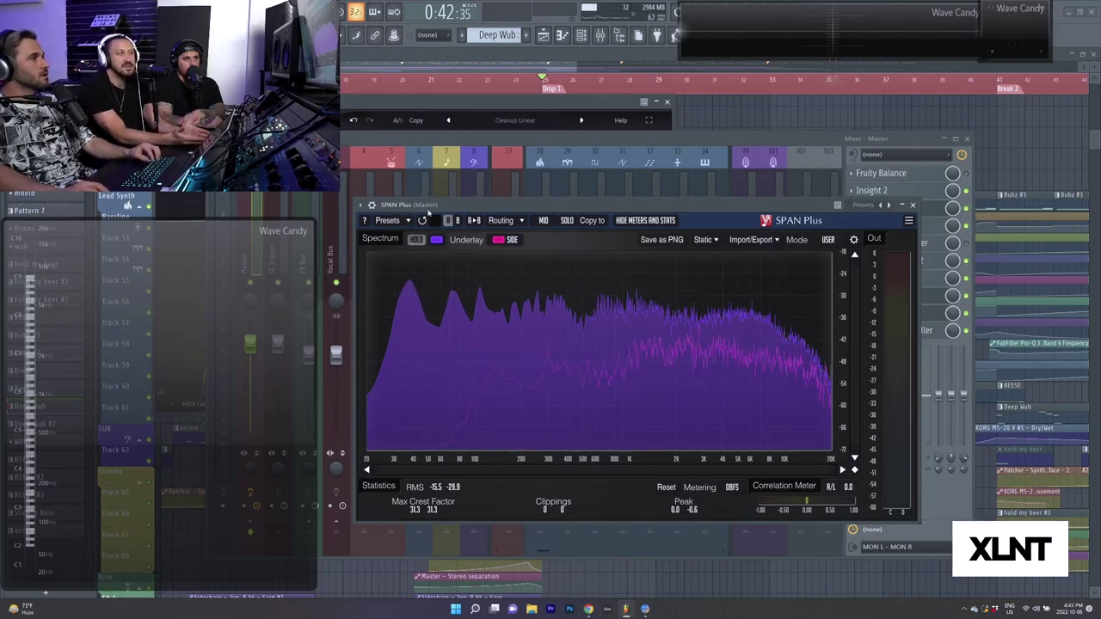
left_click_drag(499, 211, 441, 255)
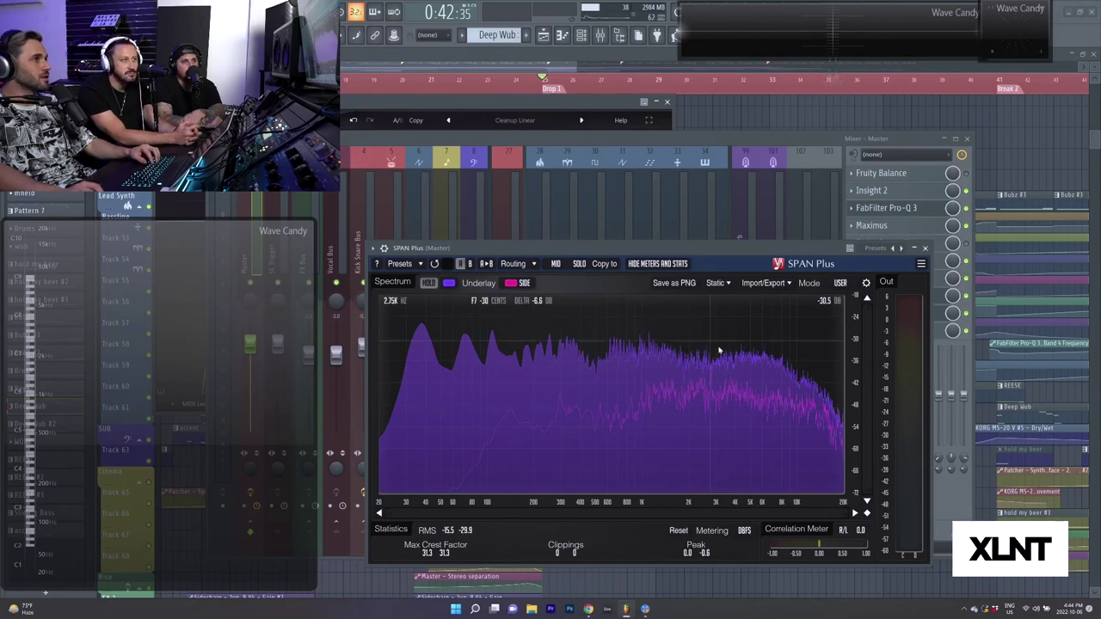
Replay Drop 1 with SPAN Plus moved lower, and compare its curve with the Wave Candy spectrogram.
key("space")
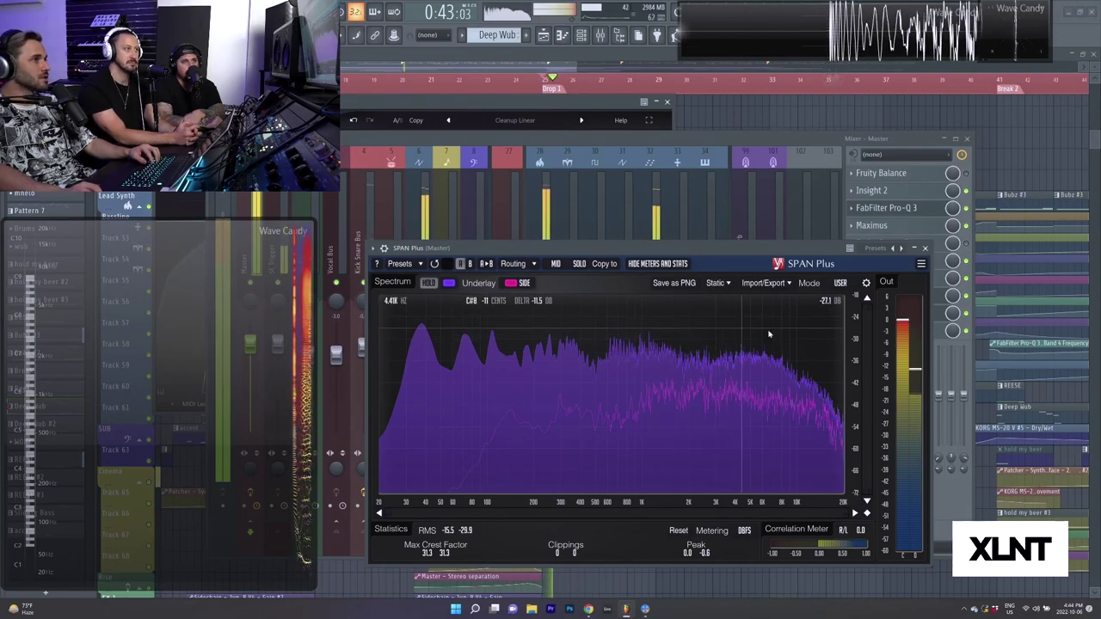
left_click_drag(495, 248, 493, 312)
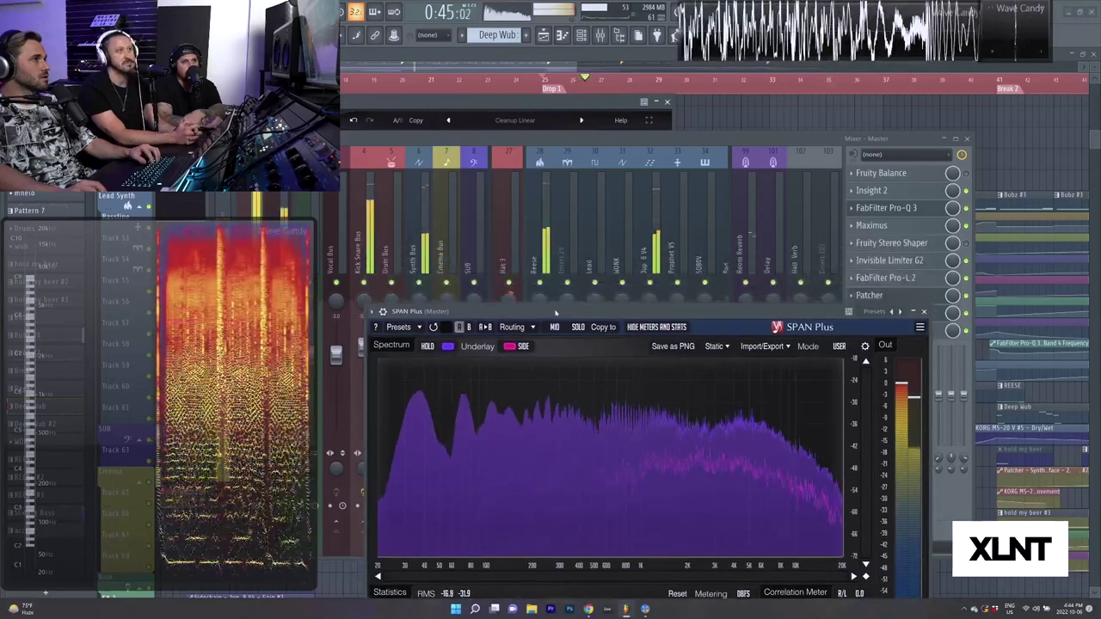
key("space")
key("space")
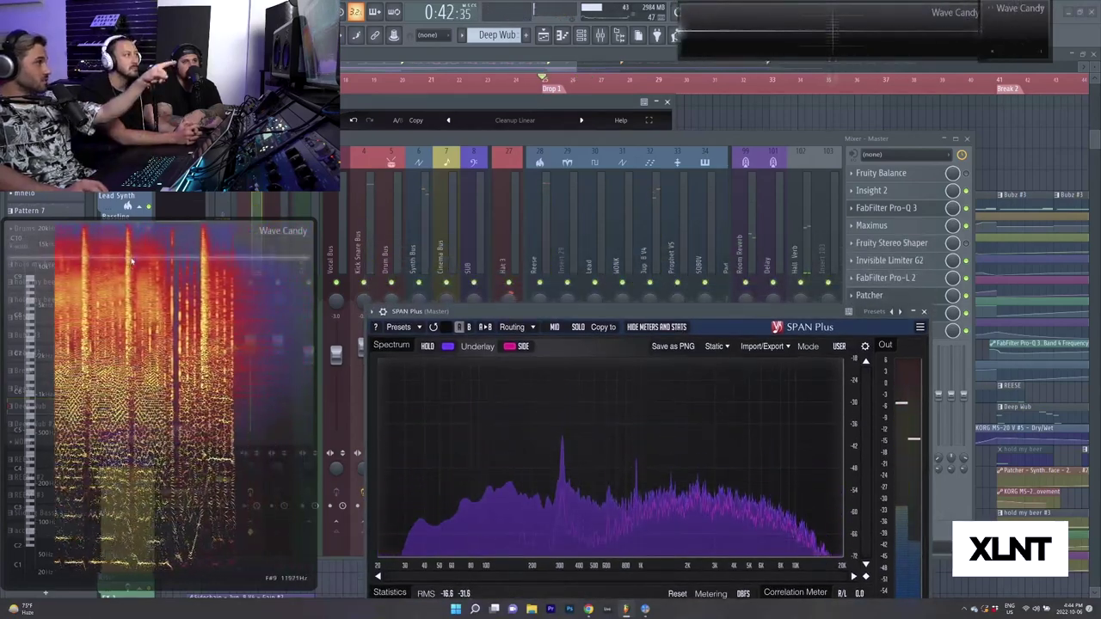
Restart playback from Drop 1 and open the settings of the Wave Candy spectrum display.
key("space")
right_click(165, 352)
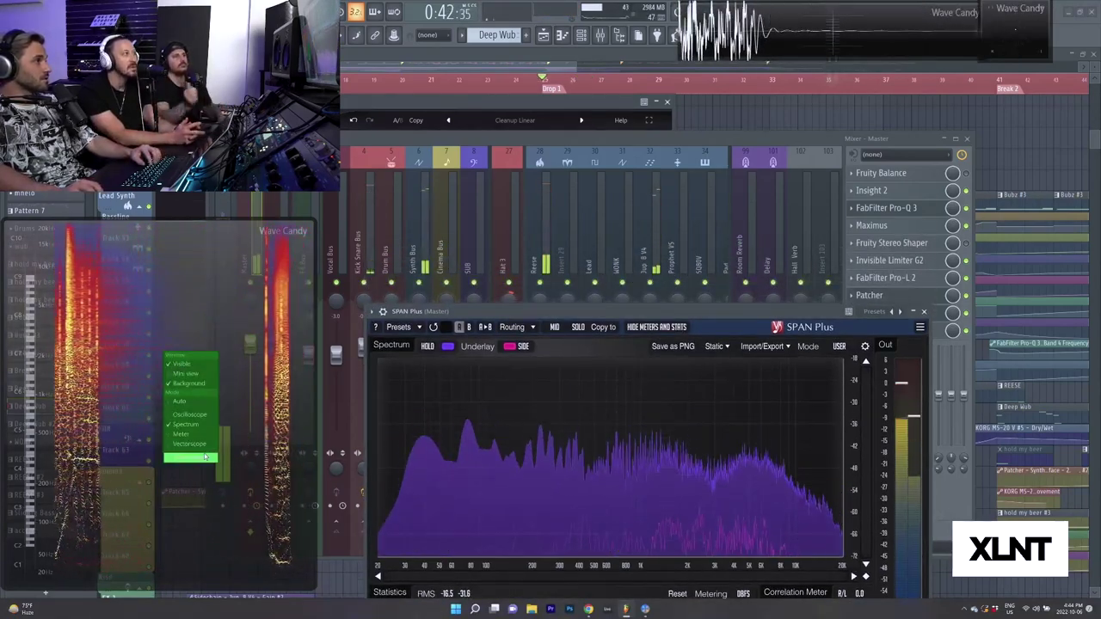
left_click(190, 457)
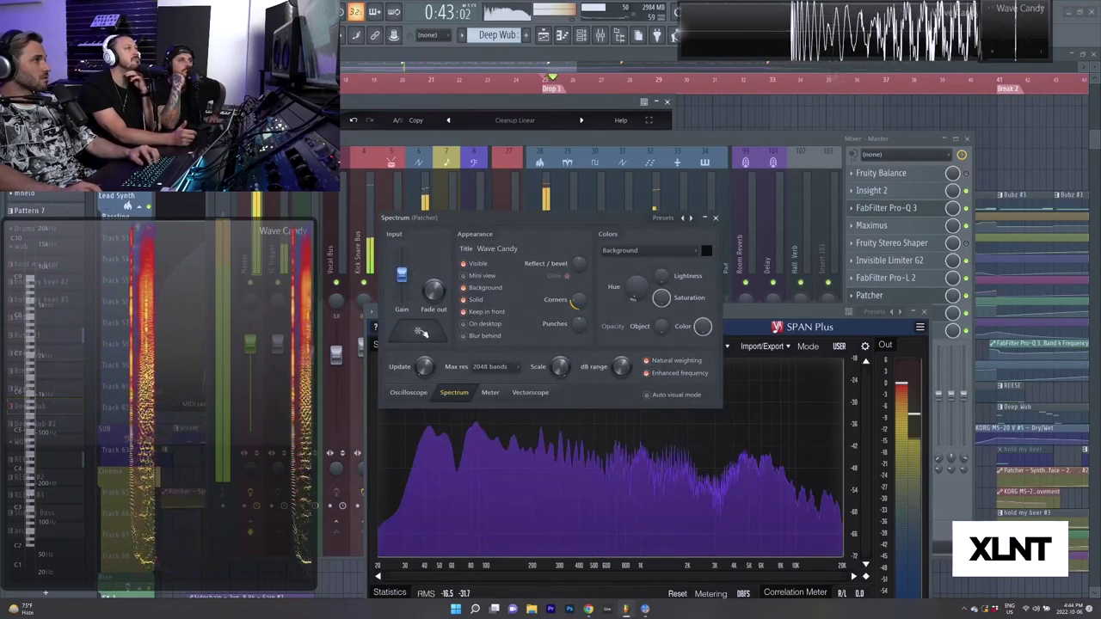
Play from around bar 33 with Hold on in SPAN Plus, examine the Master spectrum, then stop playback and close SPAN Plus.
left_click(540, 182)
left_click(773, 89)
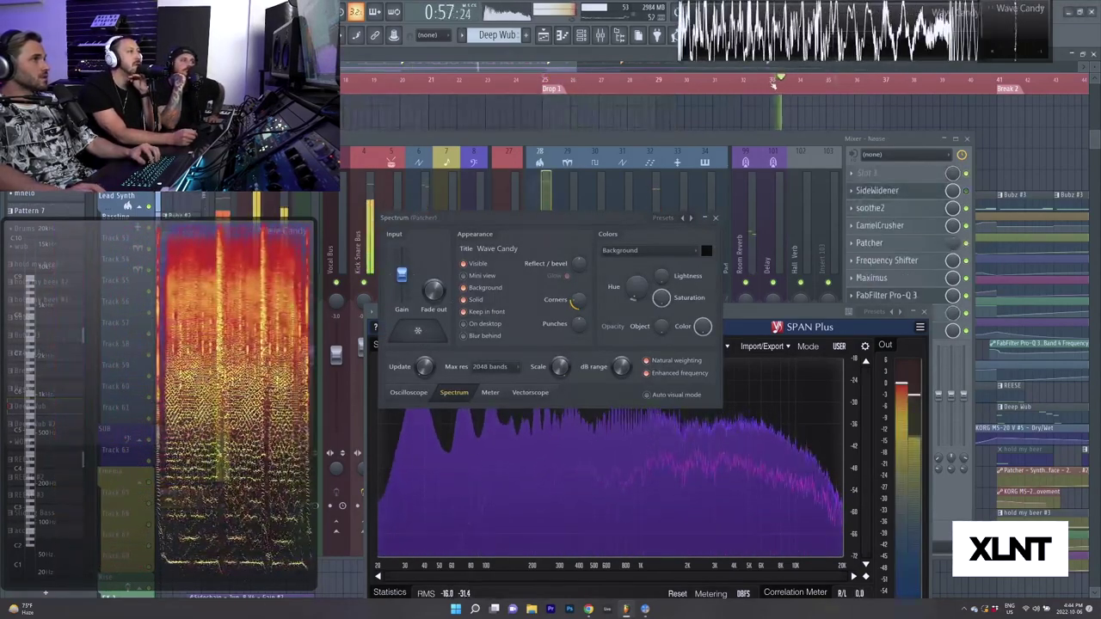
scroll(760, 90, "down", 2)
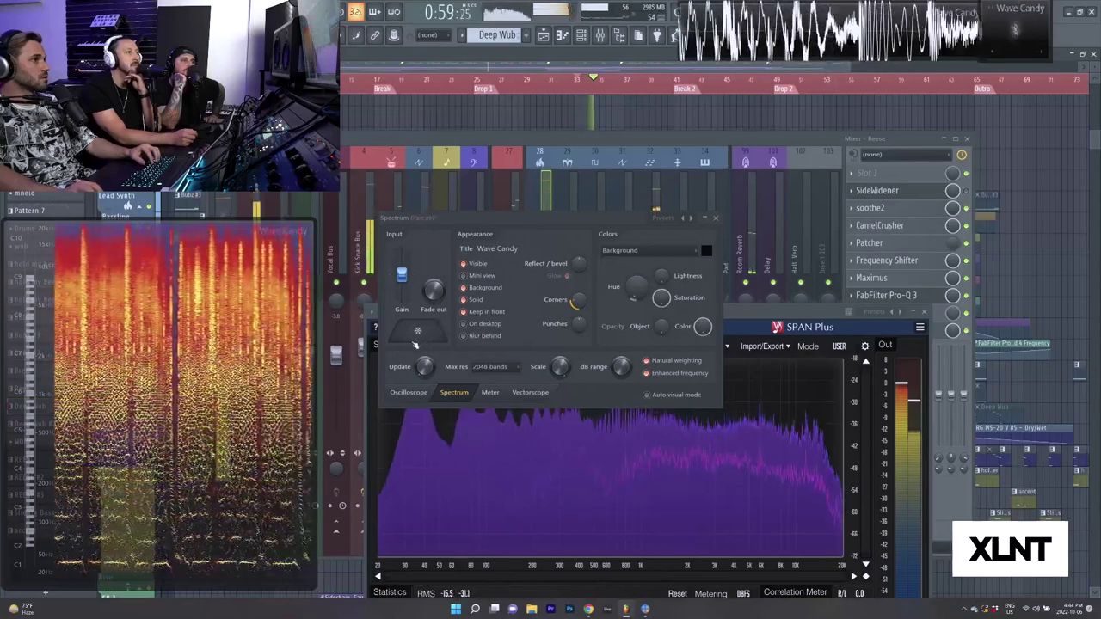
left_click(744, 413)
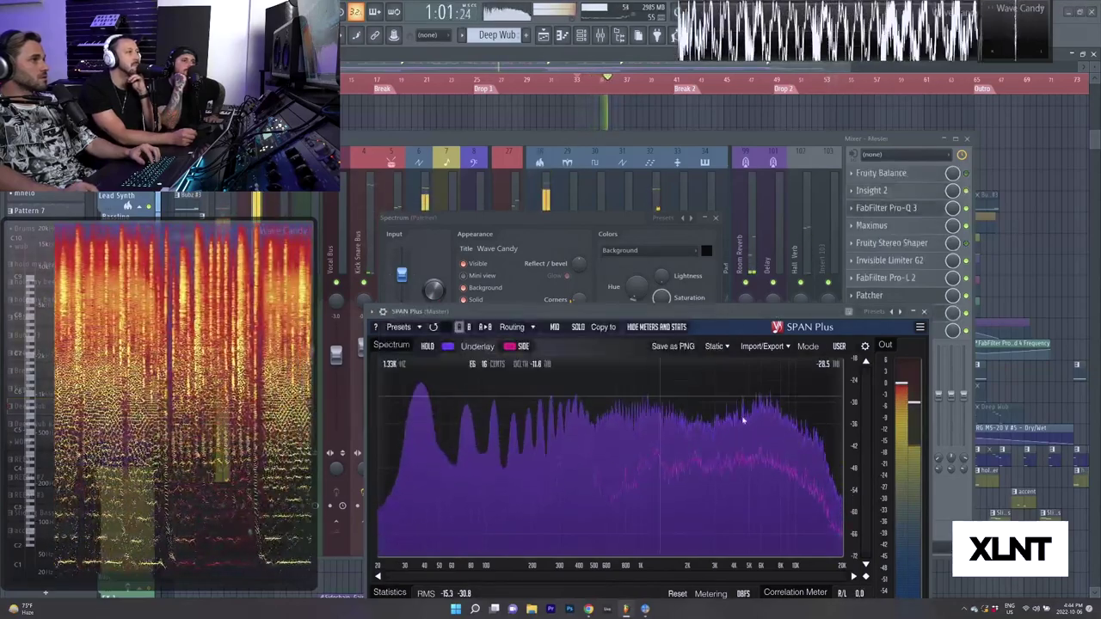
left_click(429, 346)
key("space")
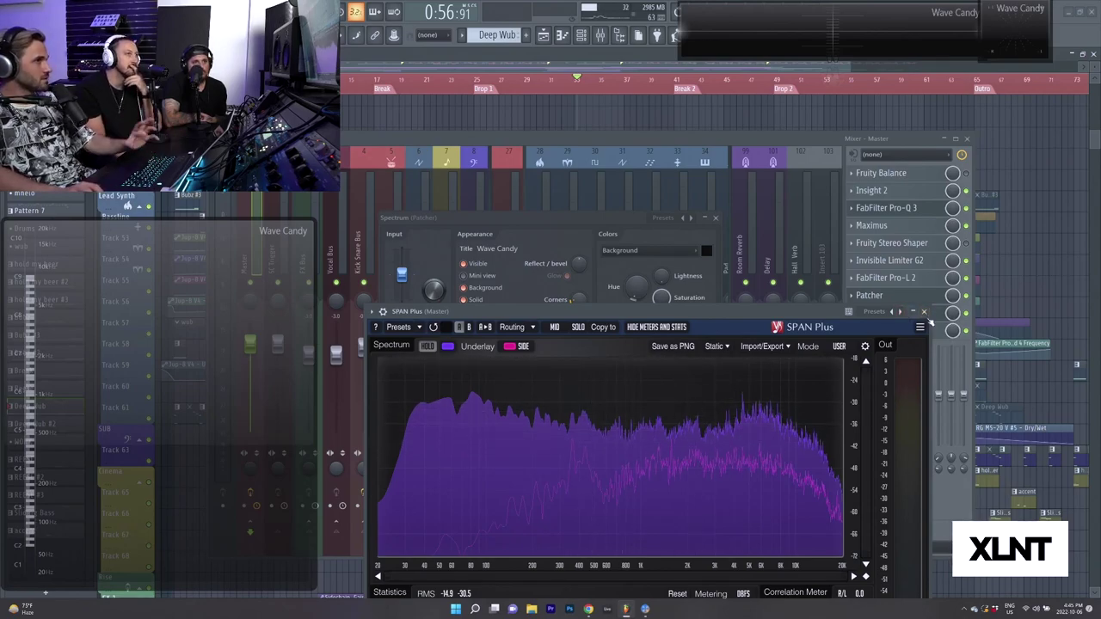
left_click(923, 312)
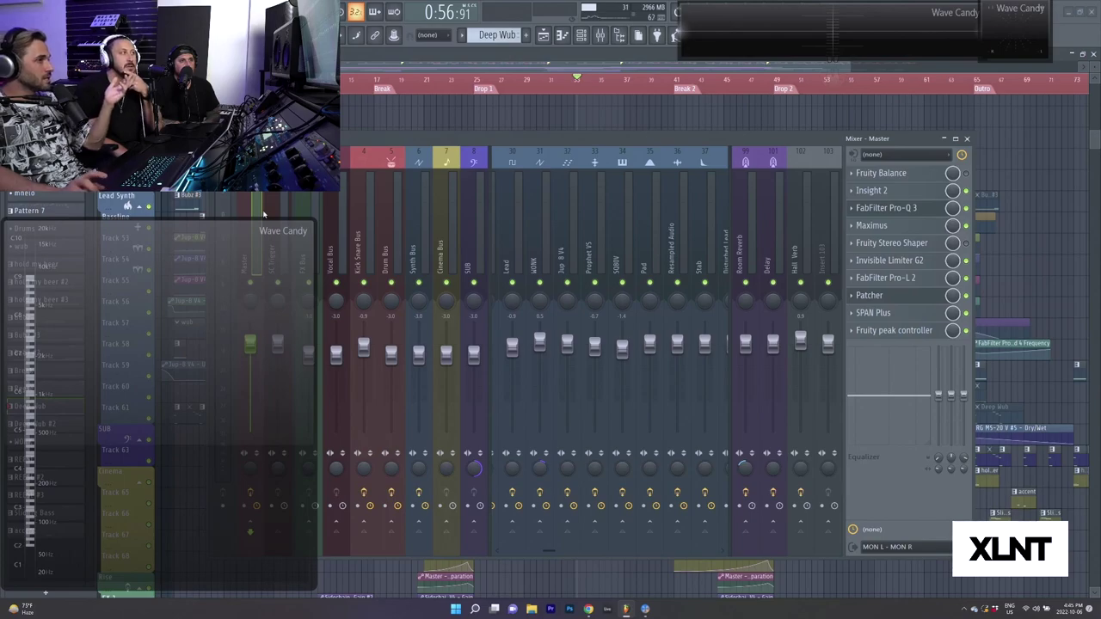
Reopen SPAN Plus on the Master channel, move it higher, and open its Spectrum Mode Editor, placed clear of the graph's low end.
left_click(873, 313)
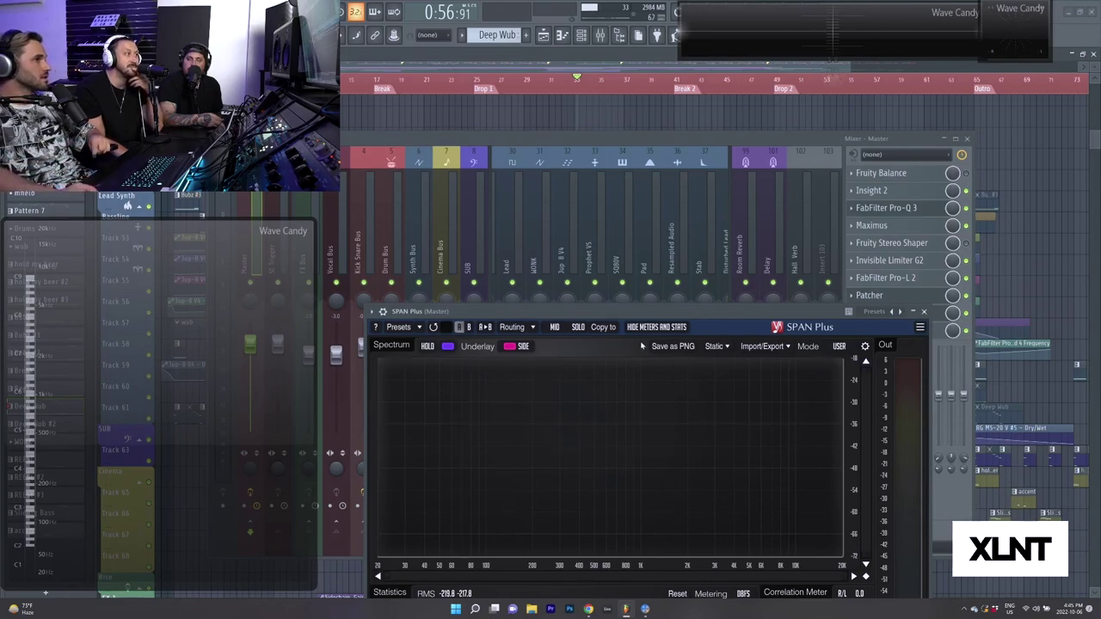
left_click_drag(823, 315, 800, 245)
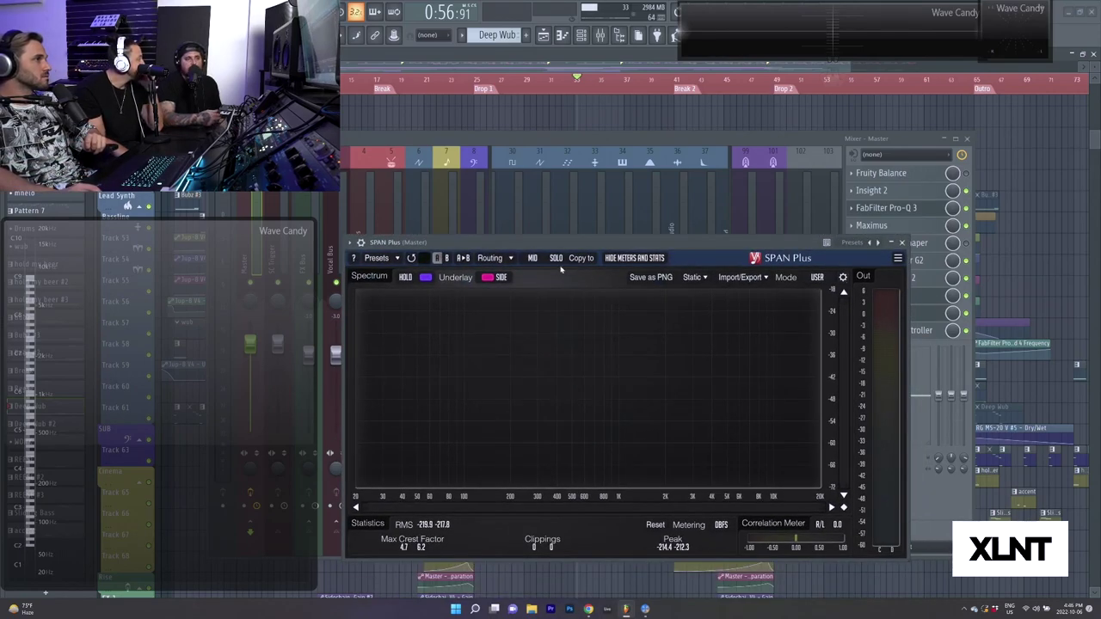
left_click(843, 276)
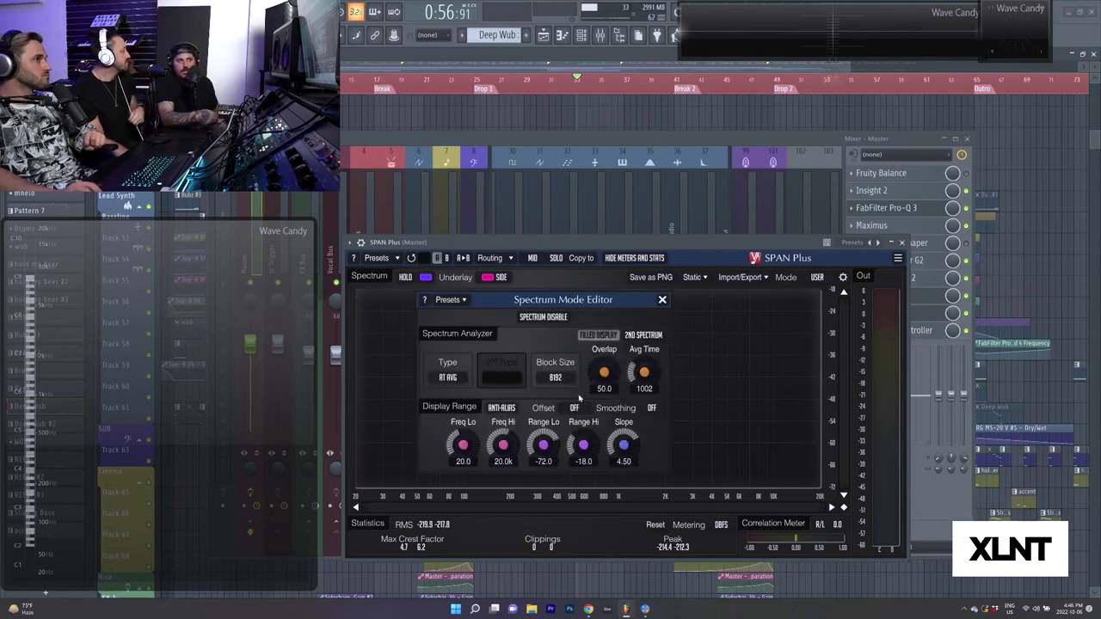
left_click_drag(560, 301, 568, 299)
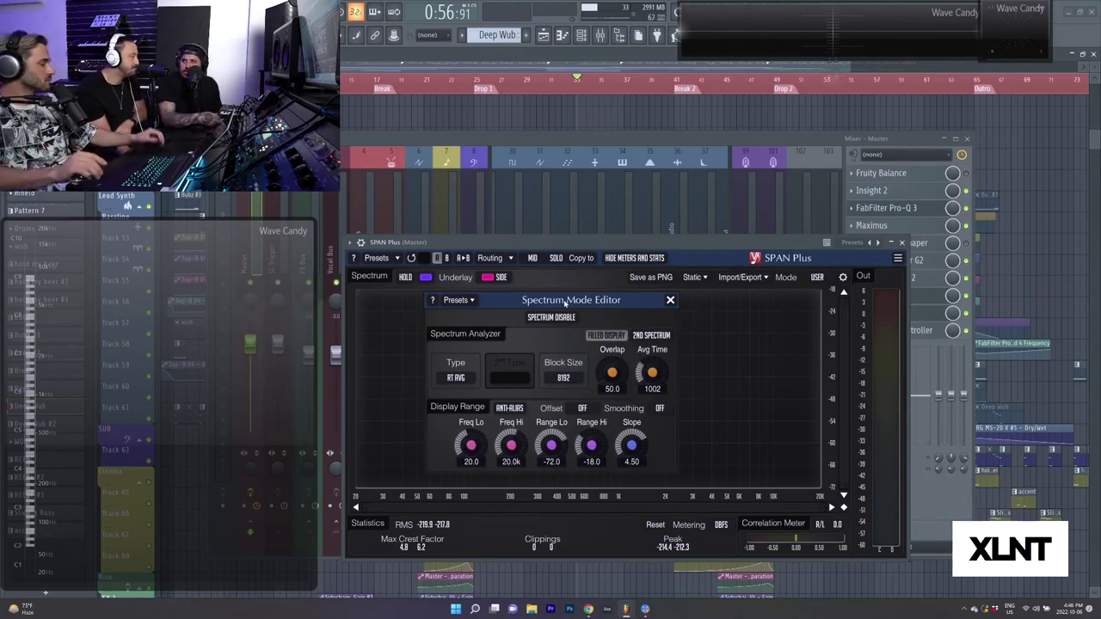
left_click_drag(565, 301, 595, 384)
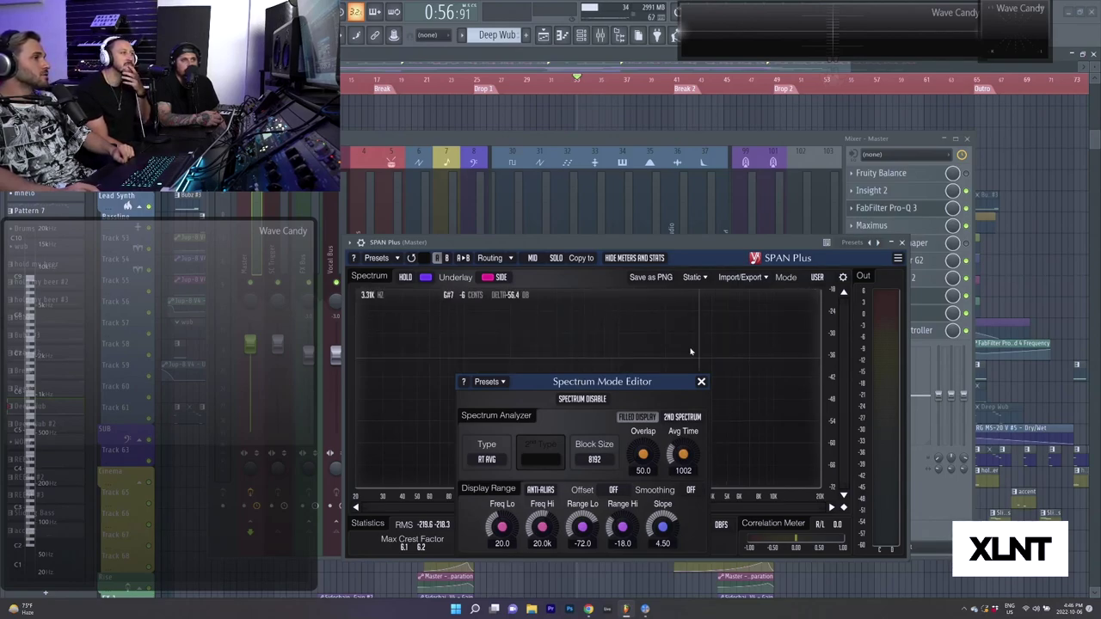
left_click_drag(628, 381, 674, 324)
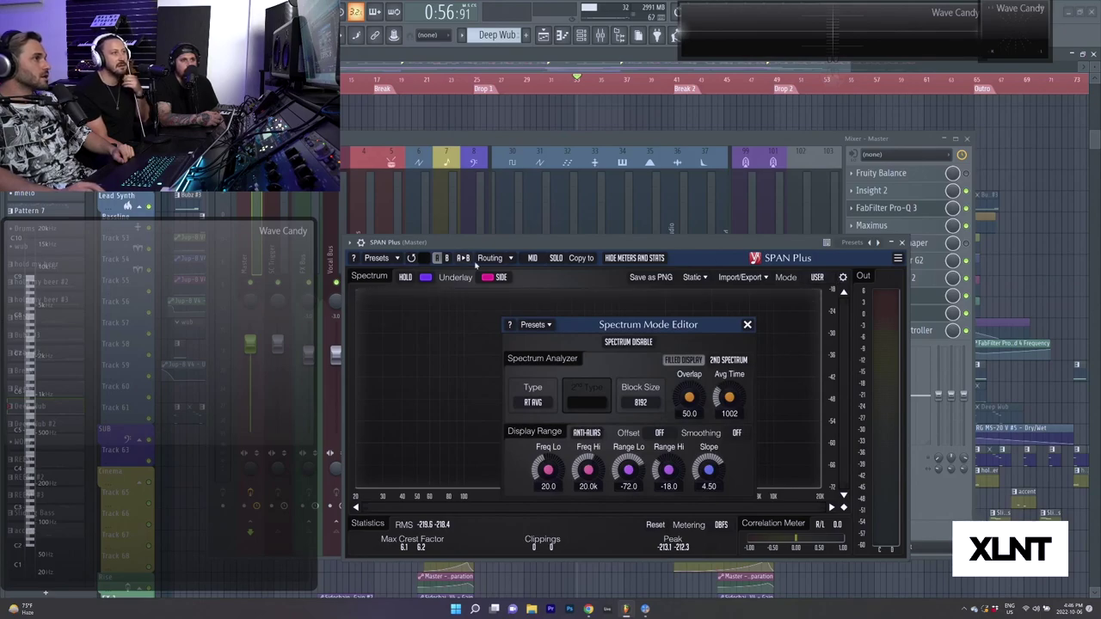
Move SPAN Plus higher, review its routing options, and compare the Mid and Side channel group settings.
left_click_drag(513, 244, 511, 231)
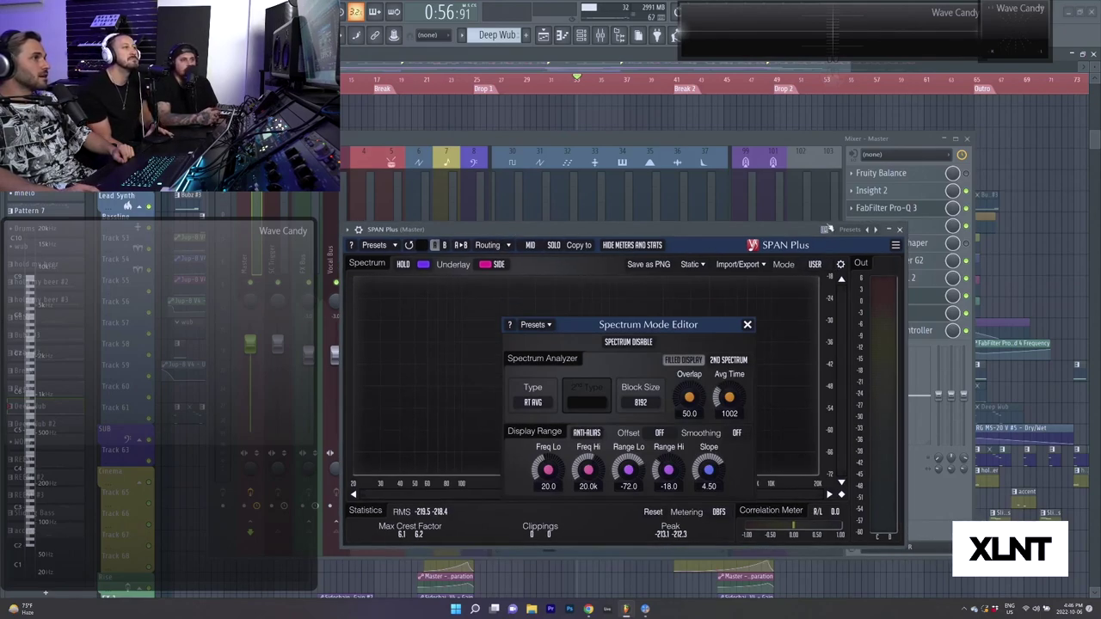
left_click(508, 247)
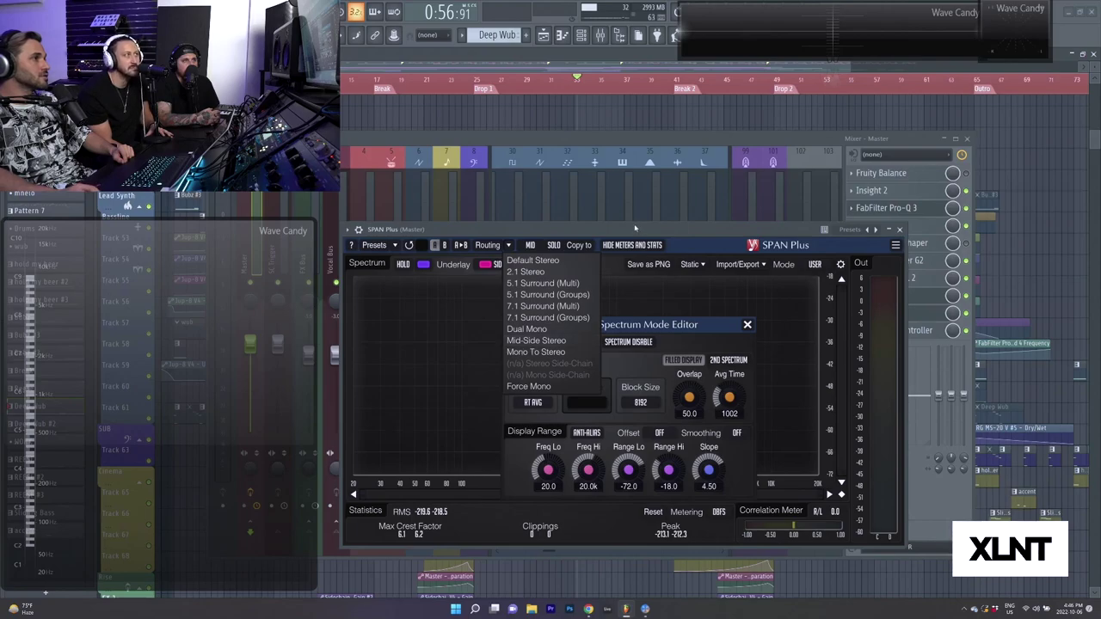
left_click(512, 246)
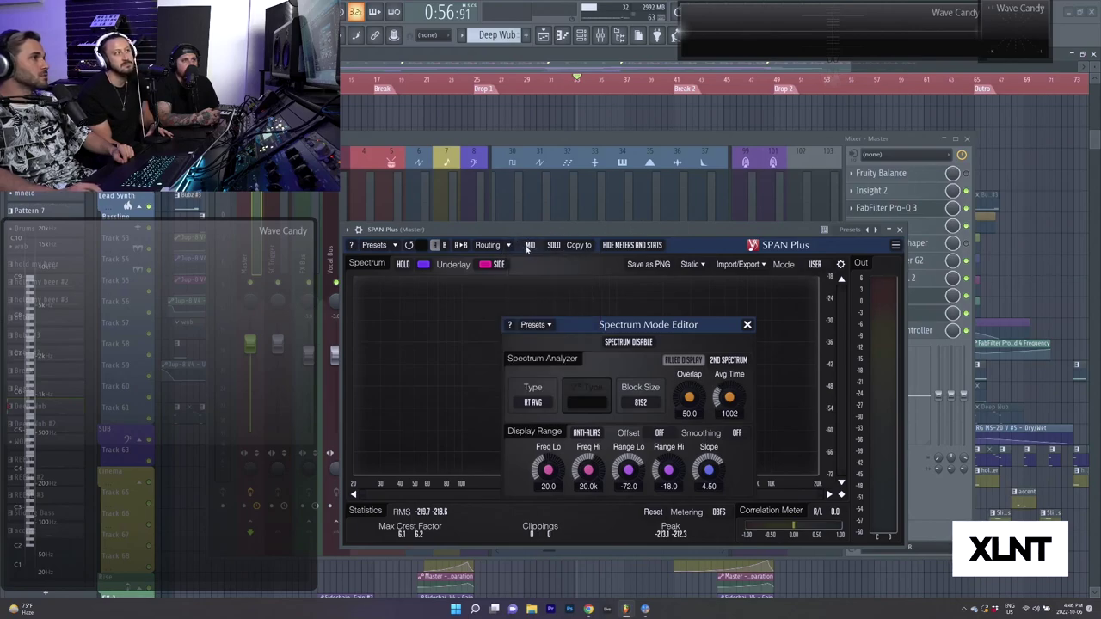
left_click(529, 245)
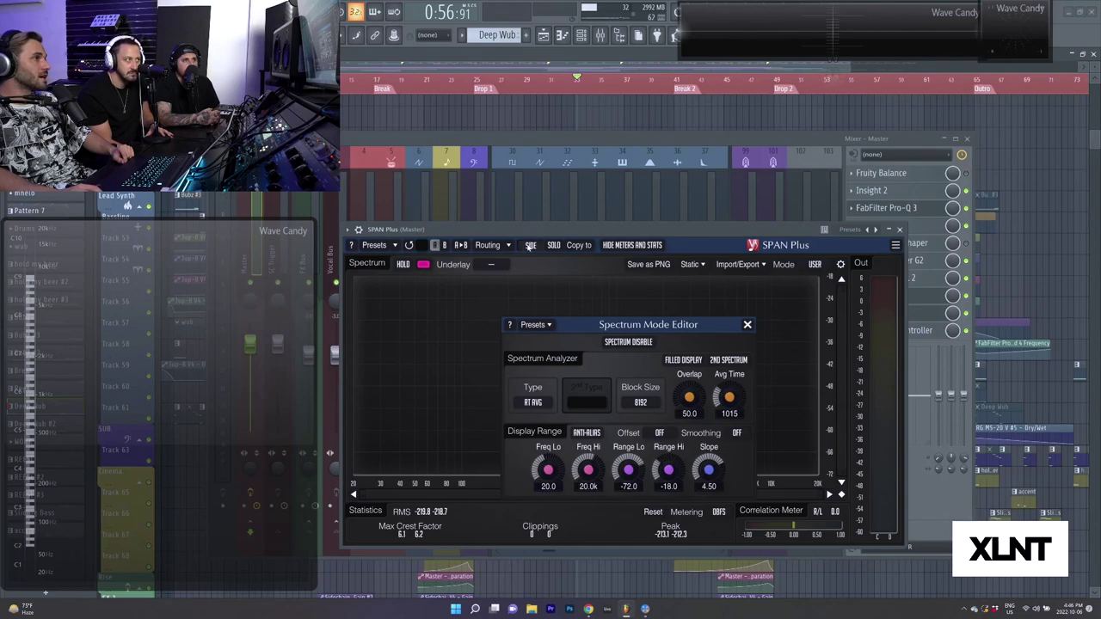
left_click(530, 245)
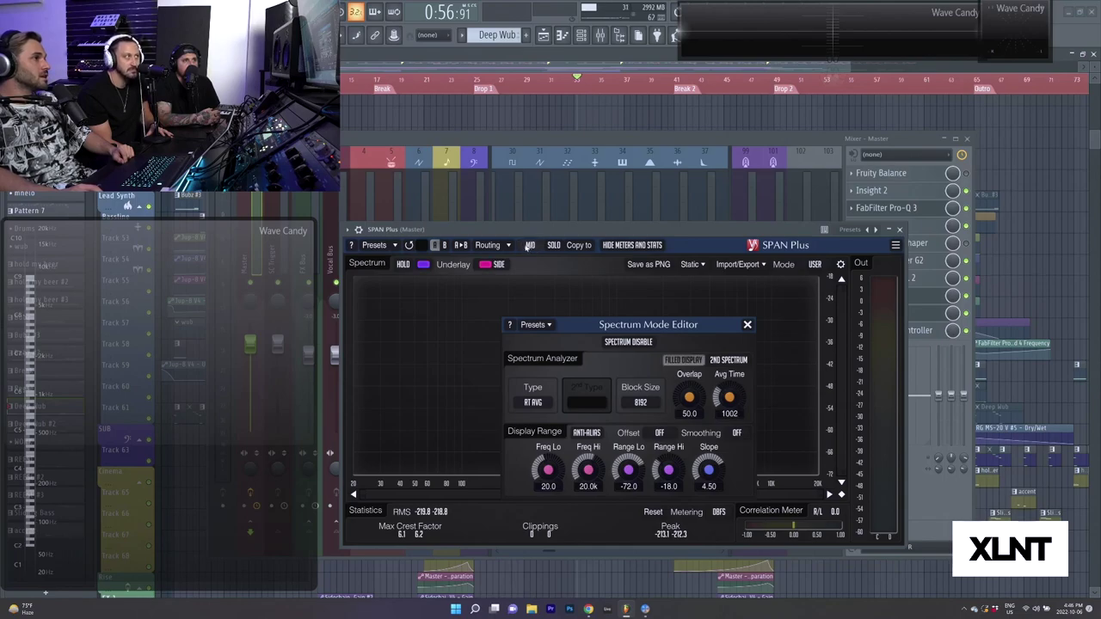
Inspect the Block Size options and the Mid and Side Filled Display settings, and close the Spectrum Mode Editor.
left_click(685, 361)
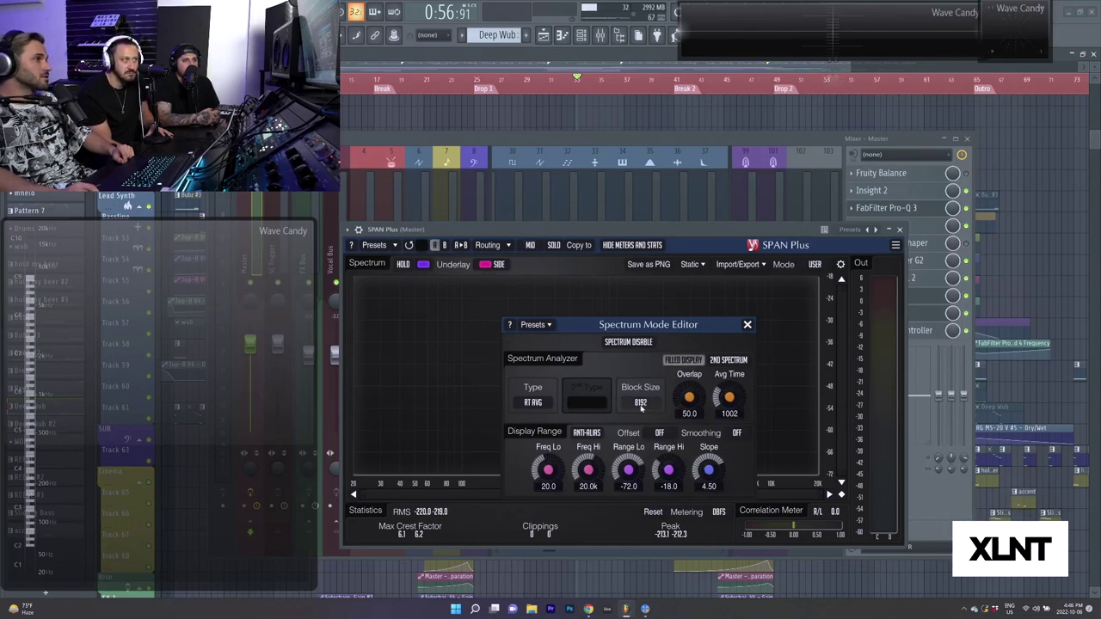
left_click(640, 403)
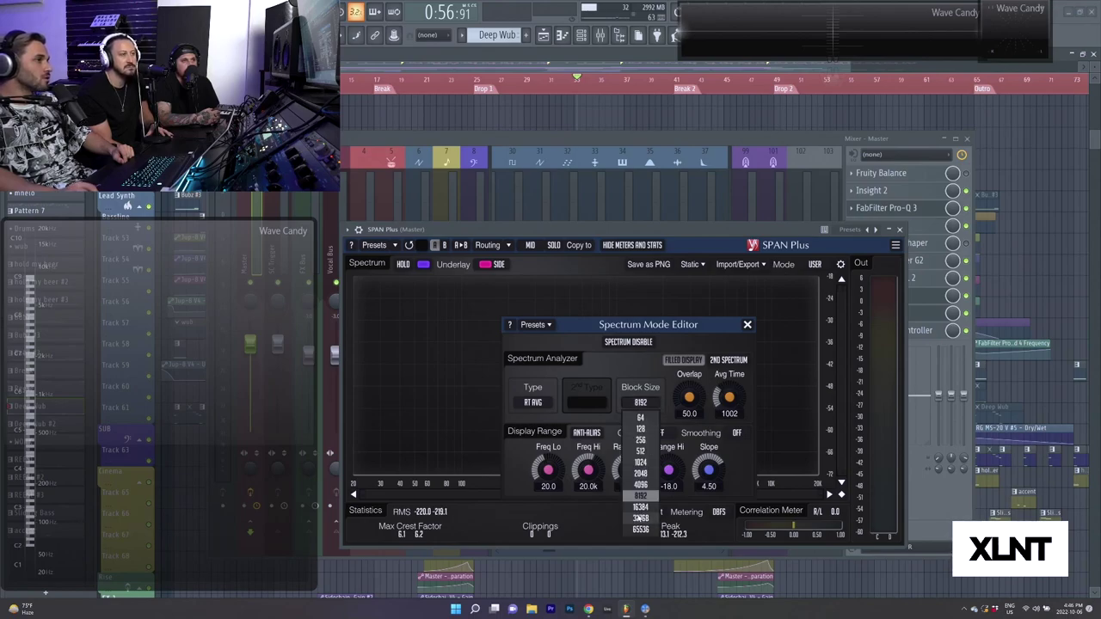
left_click(633, 325)
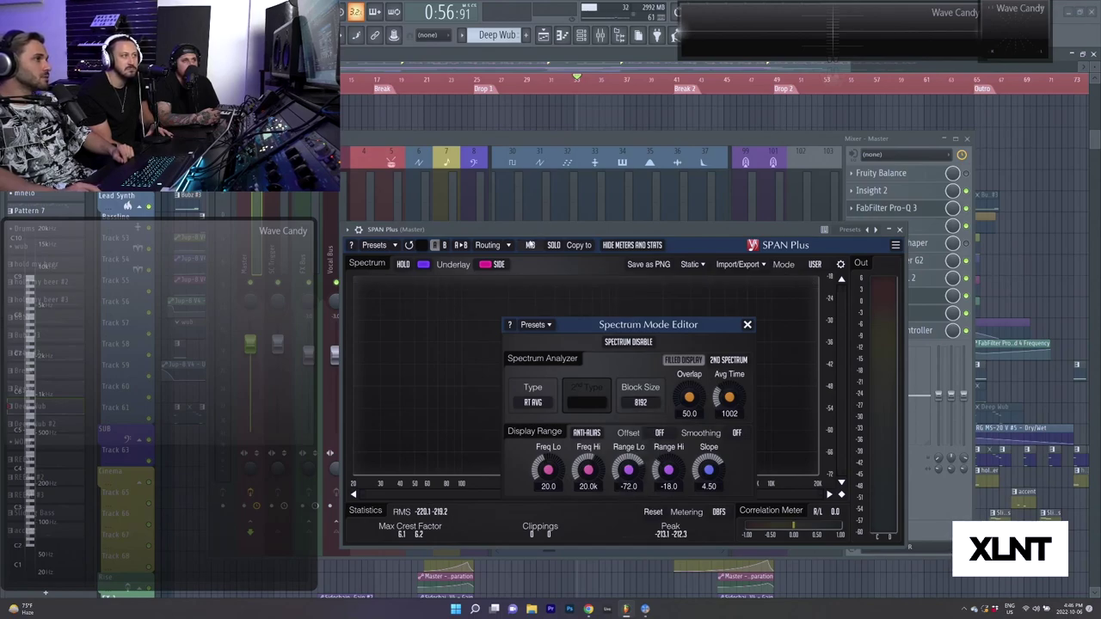
left_click(530, 246)
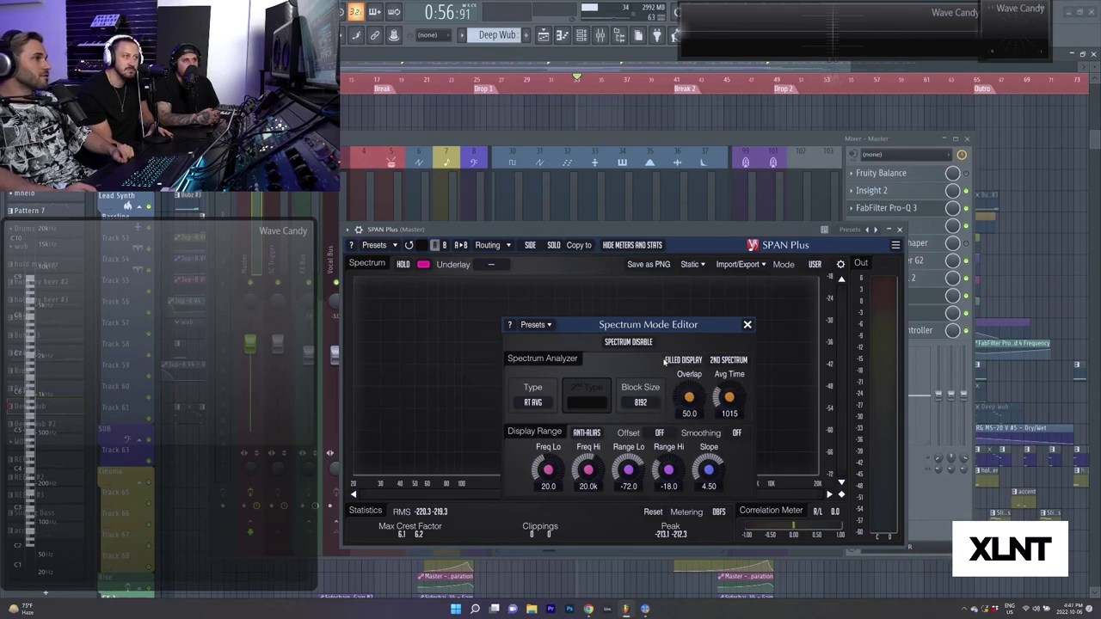
left_click(528, 246)
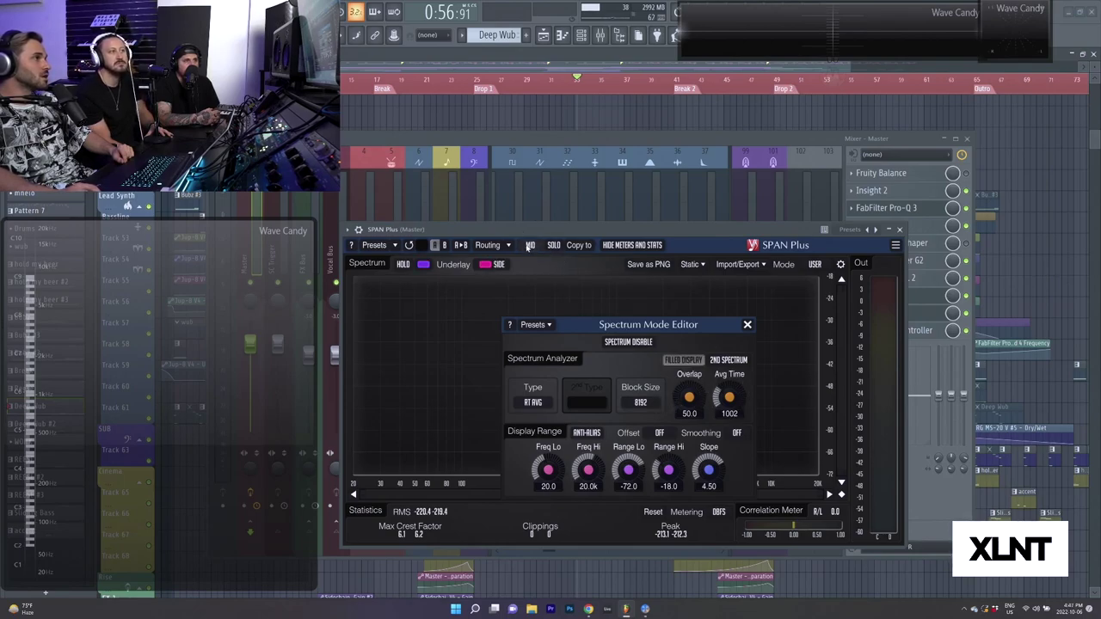
left_click(596, 286)
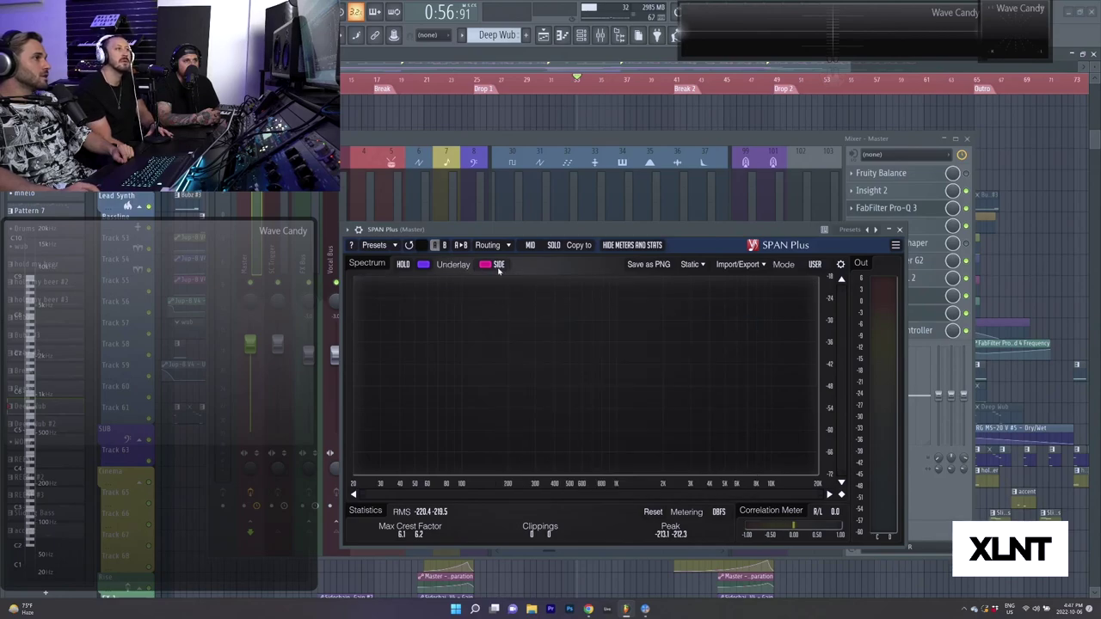
left_click(496, 266)
left_click(461, 267)
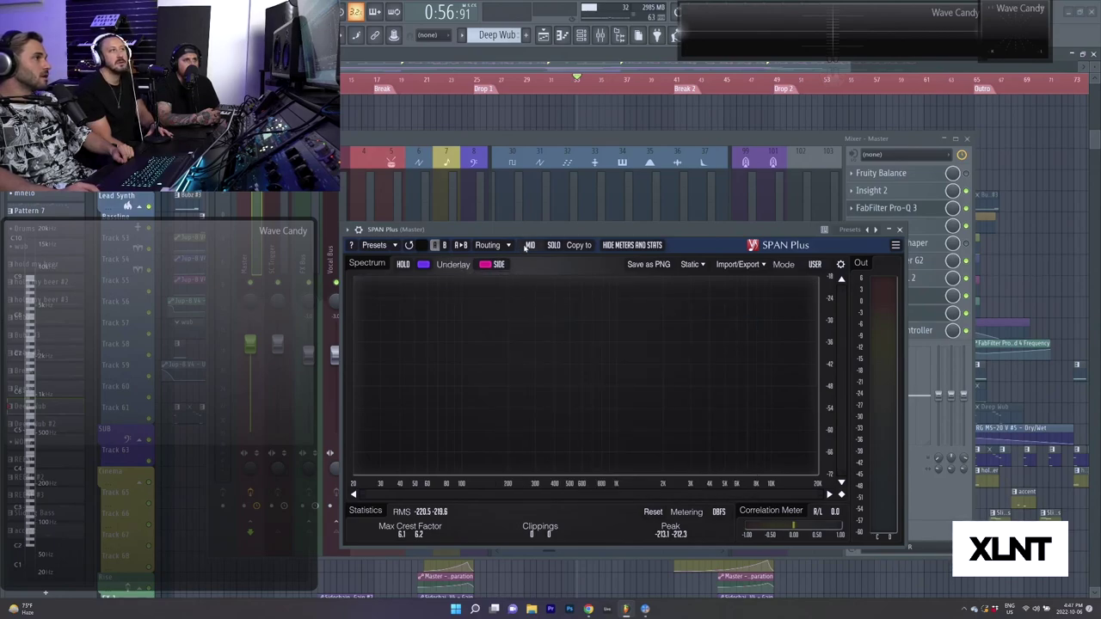
left_click(347, 230)
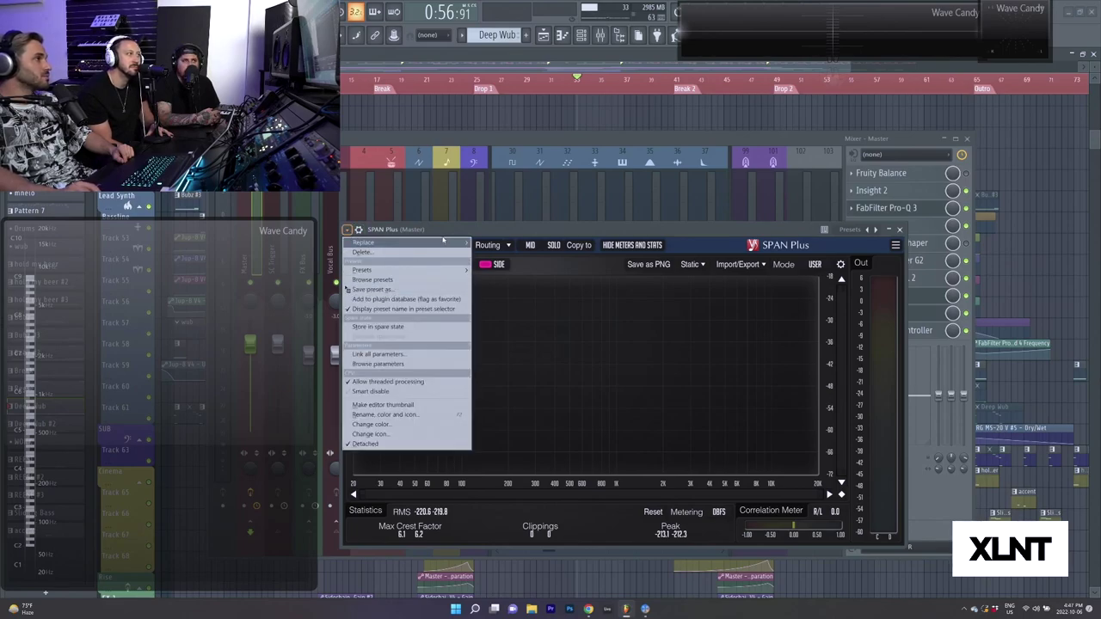
left_click(413, 230)
Save the current SPAN Plus preset as "Lektrique Mid Side Monitoring.cpf" in the Voxengo folder, basing the name on the existing Mid Side Monitoring file.
left_click(368, 245)
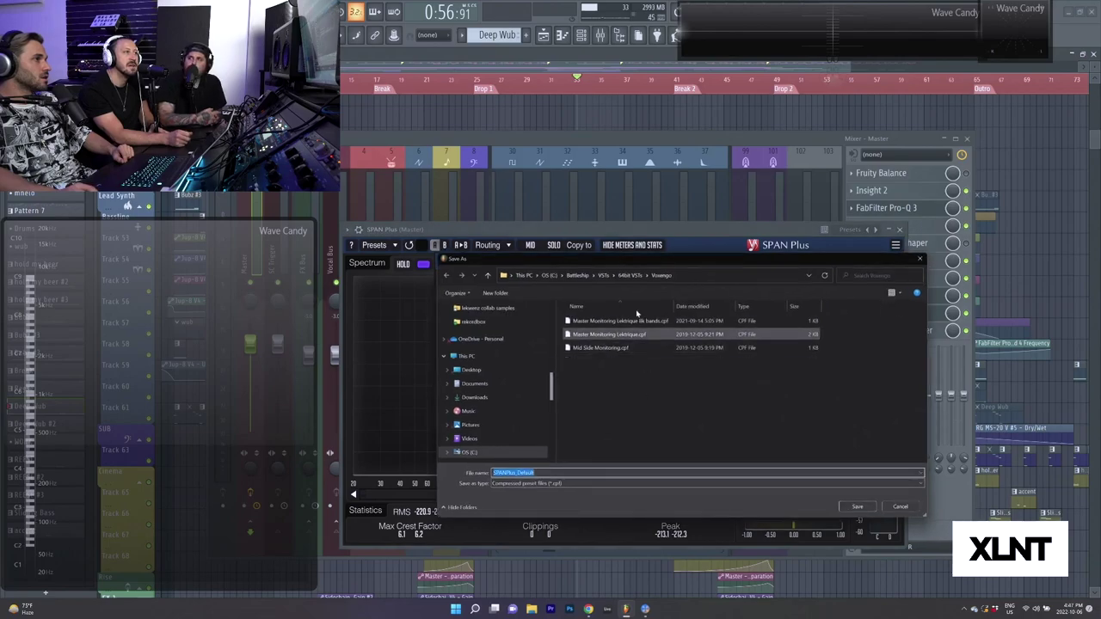
left_click(602, 348)
left_click(563, 472)
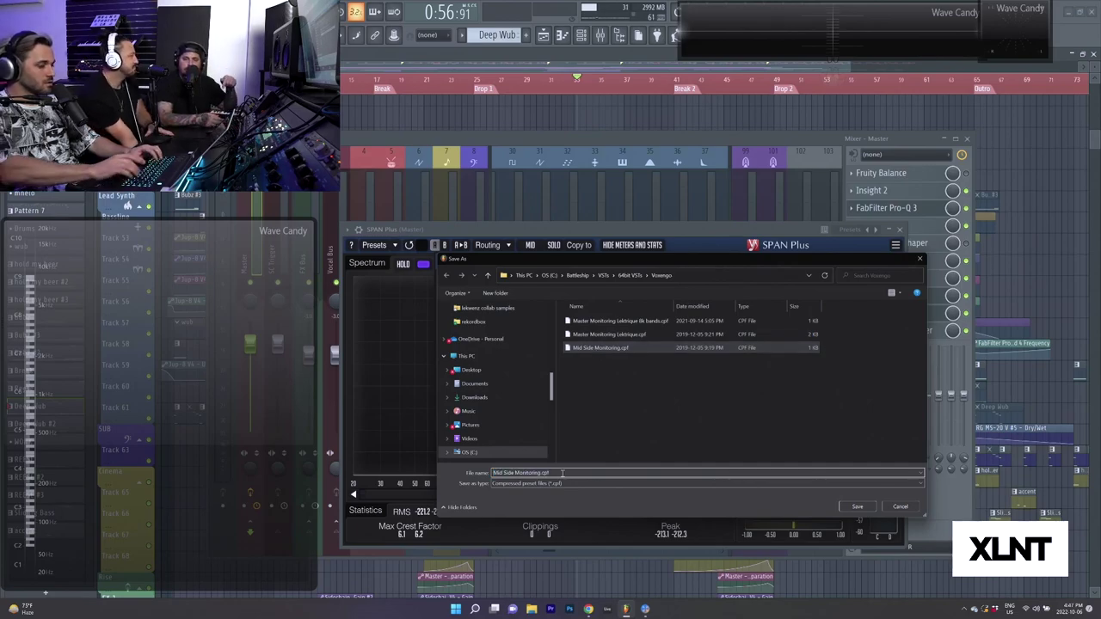
key("Home")
type("Lek")
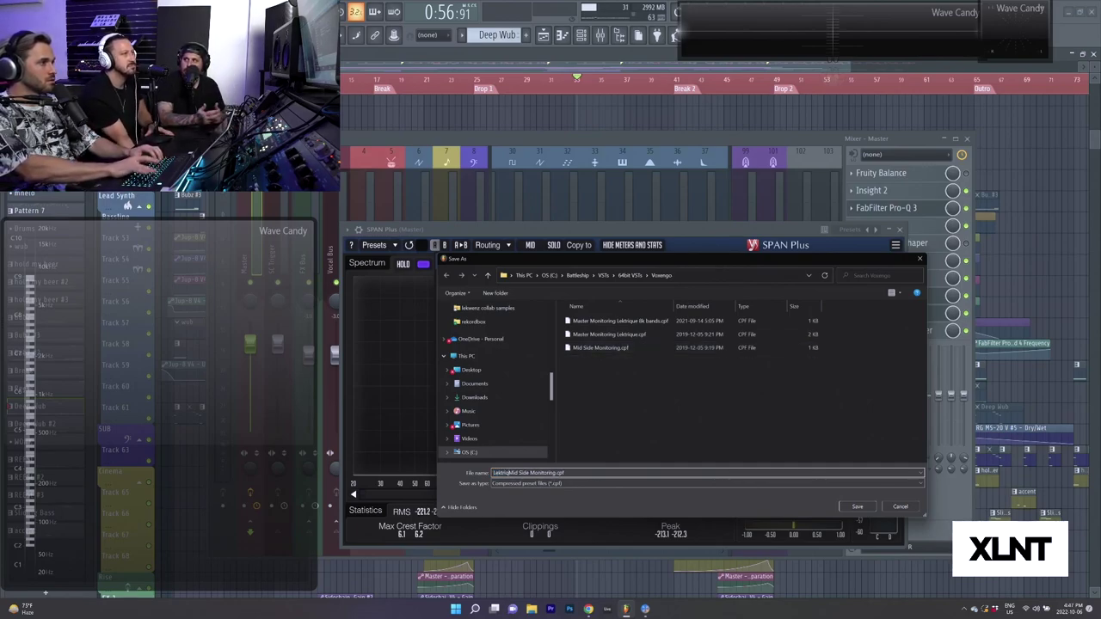
type("trique ")
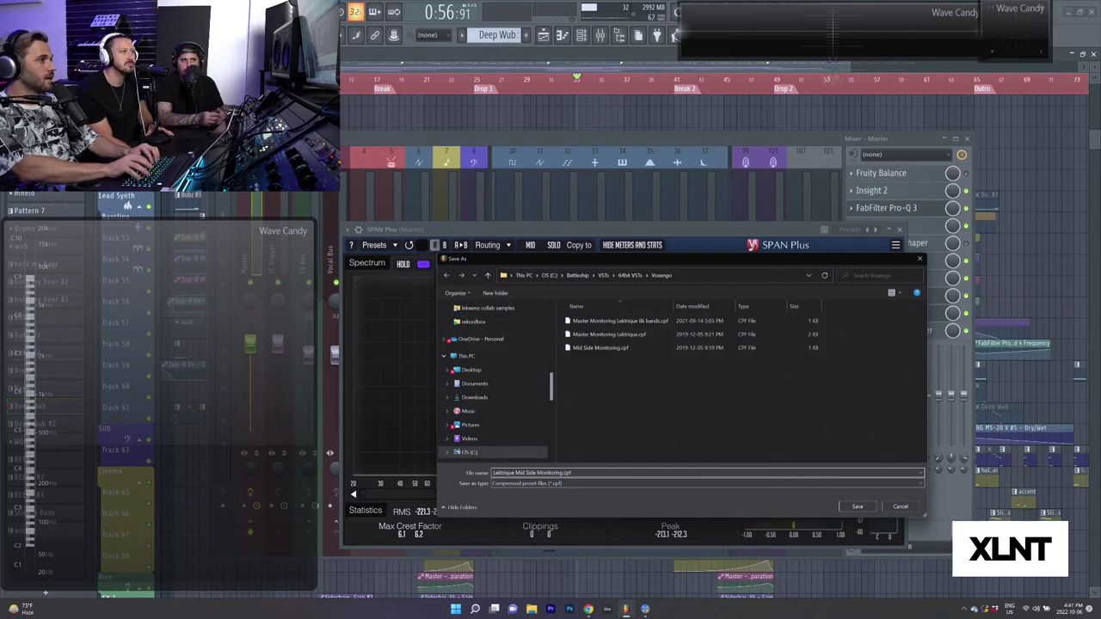
type("\\")
key("Return")
key("Return")
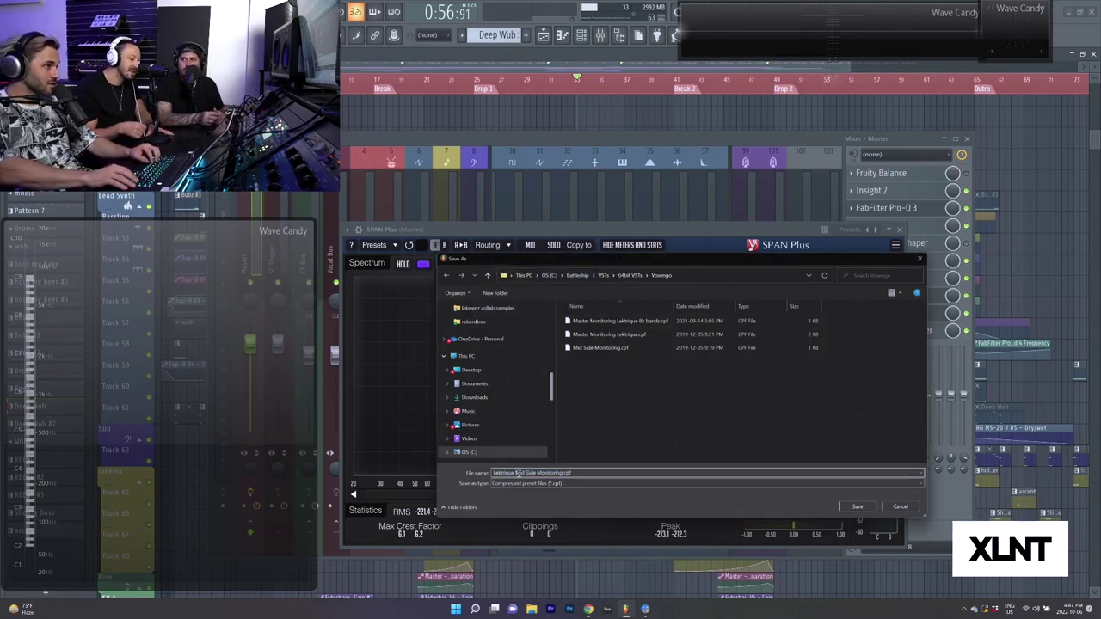
key("Return")
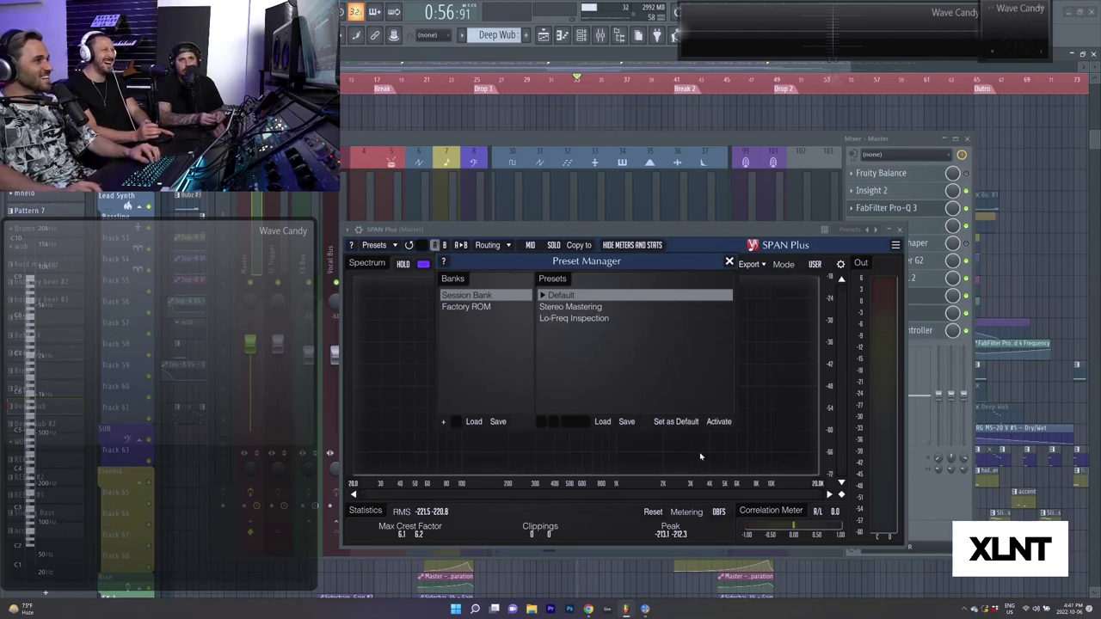
Set the current SPAN Plus preset as the default in the Preset Manager and close the manager.
left_click(676, 422)
left_click(569, 358)
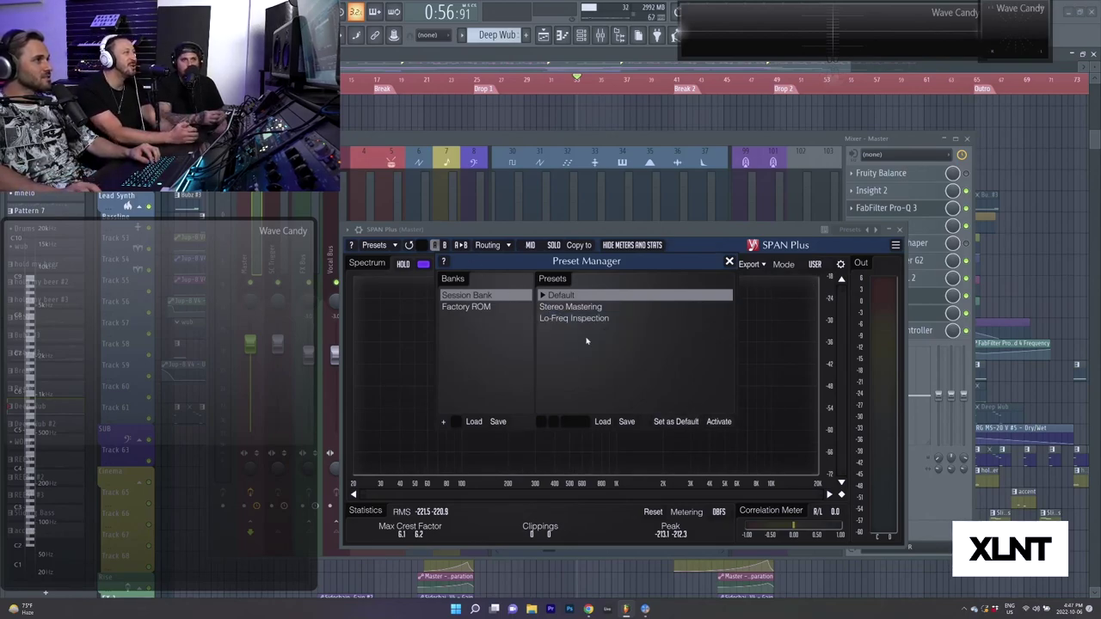
left_click(729, 262)
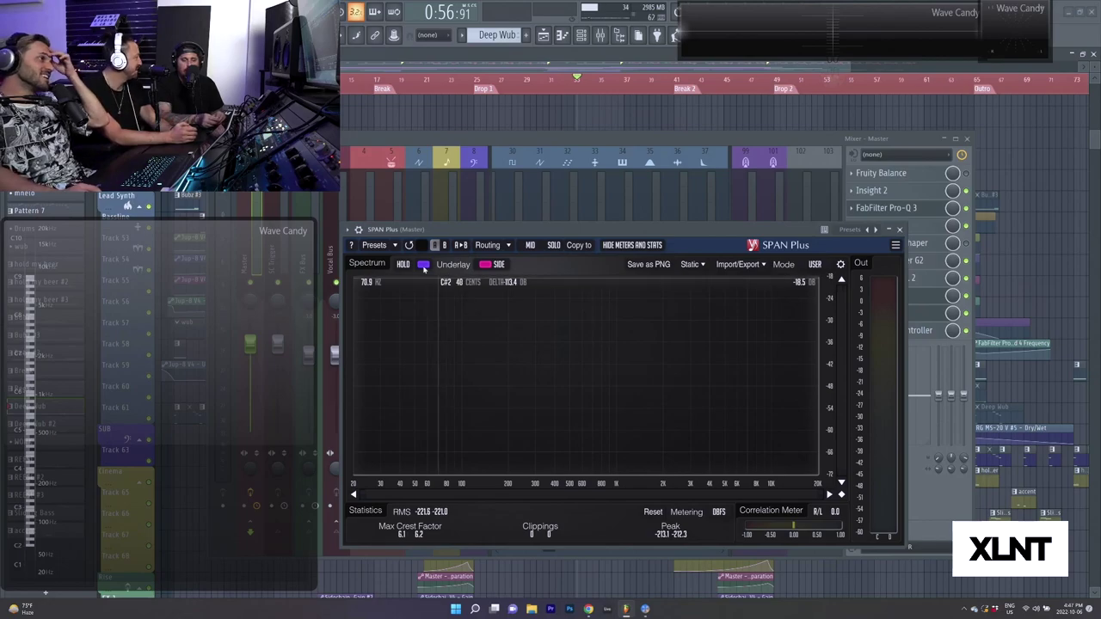
Compare the Mid spectrum with the Side underlay during a short playback, check the UI color settings, and reposition SPAN Plus.
left_click(423, 264)
left_click(496, 265)
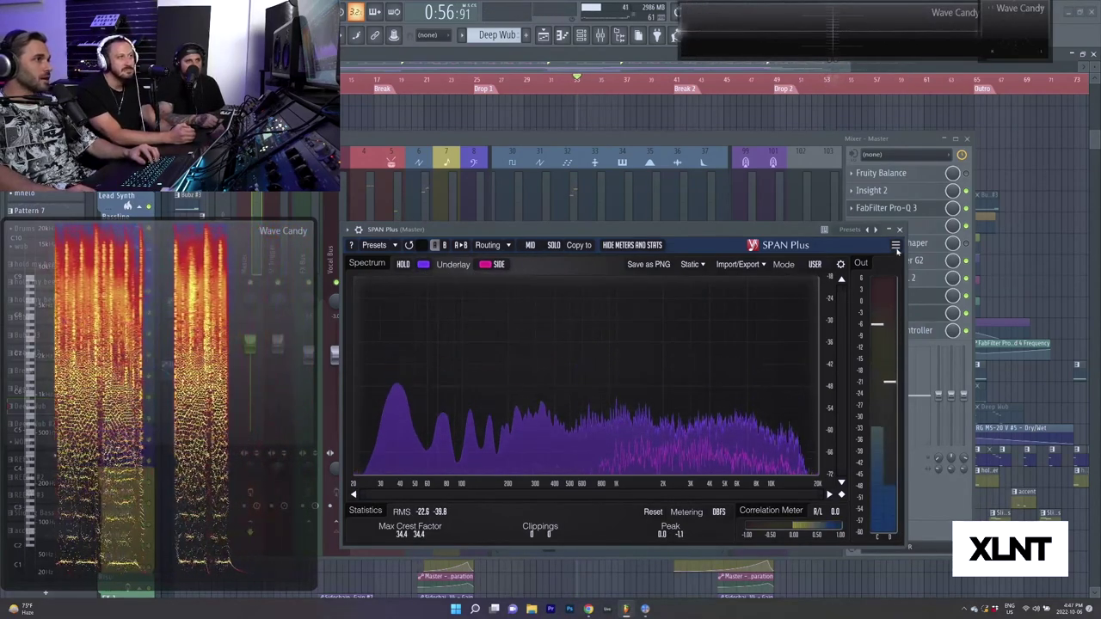
left_click(894, 246)
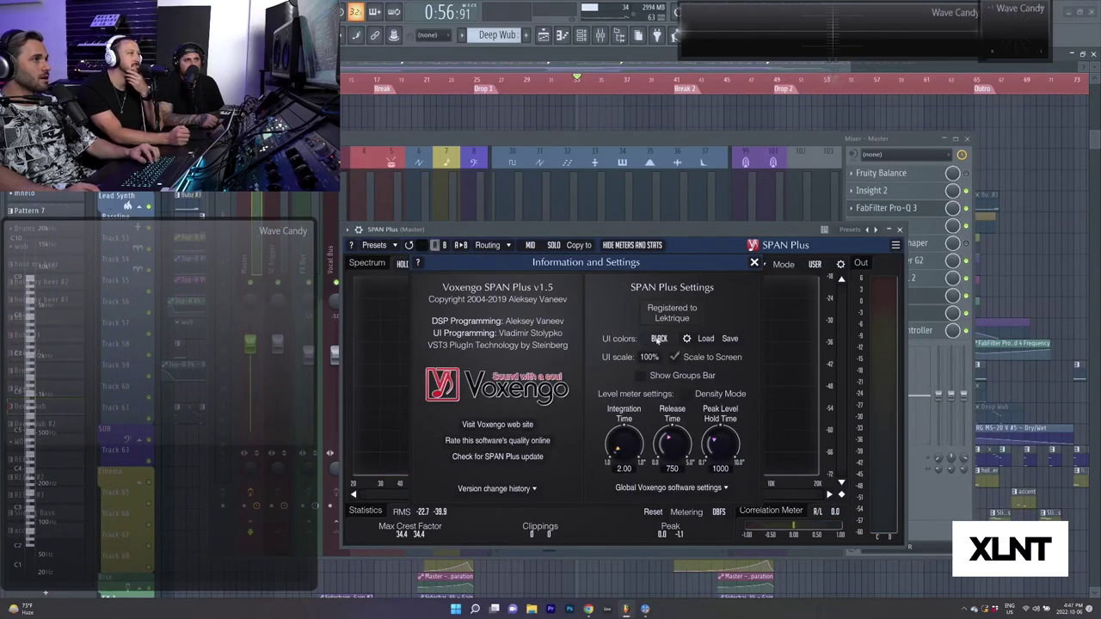
left_click(754, 263)
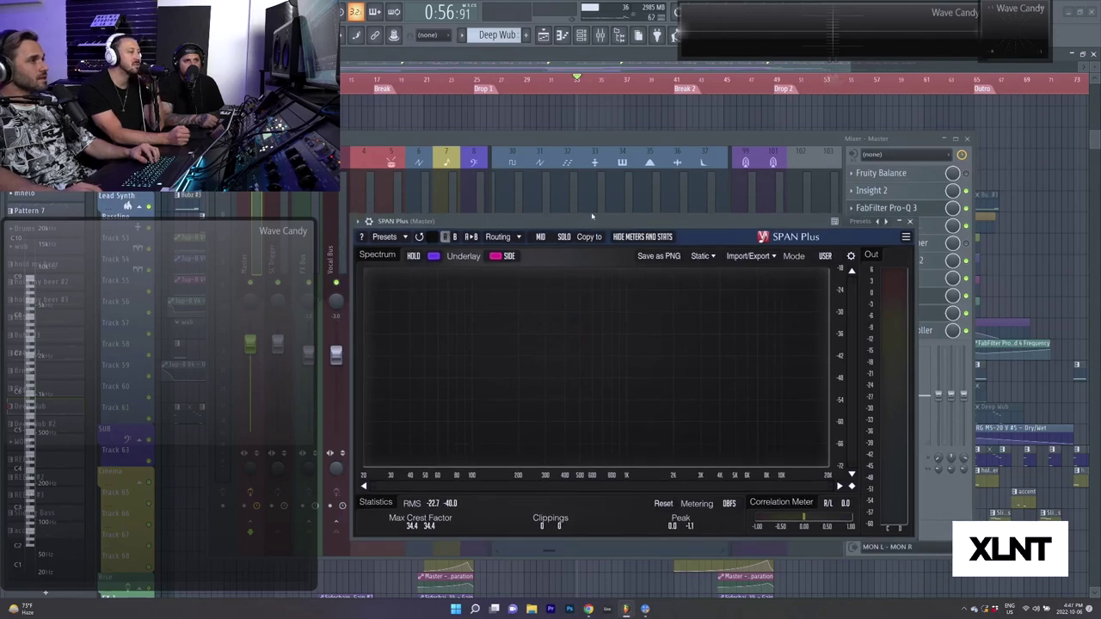
left_click_drag(574, 236, 594, 218)
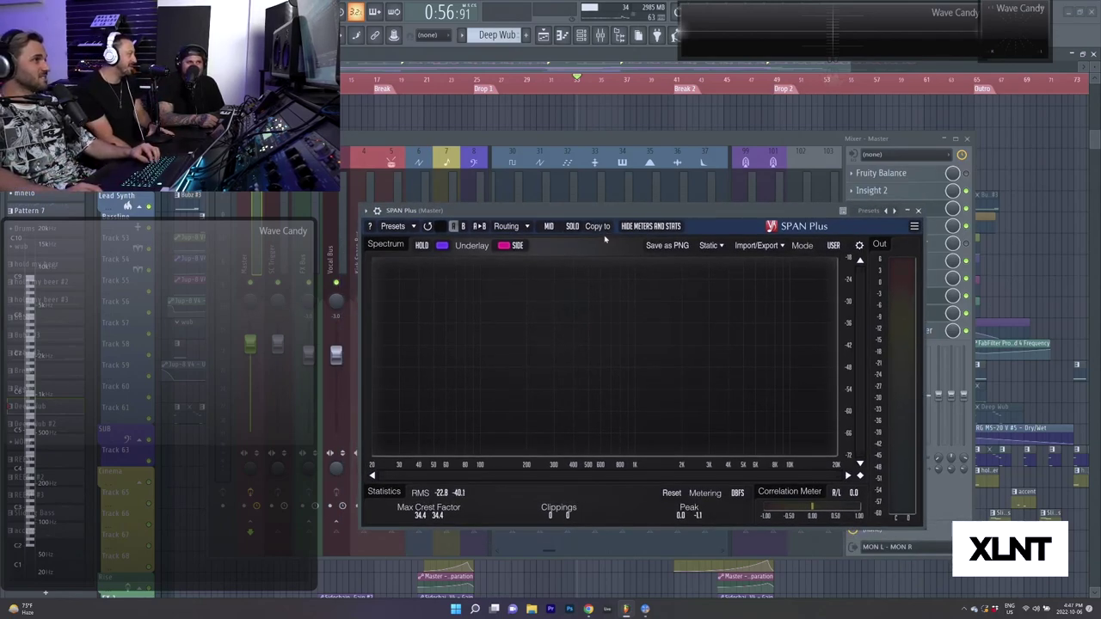
left_click_drag(606, 216, 631, 258)
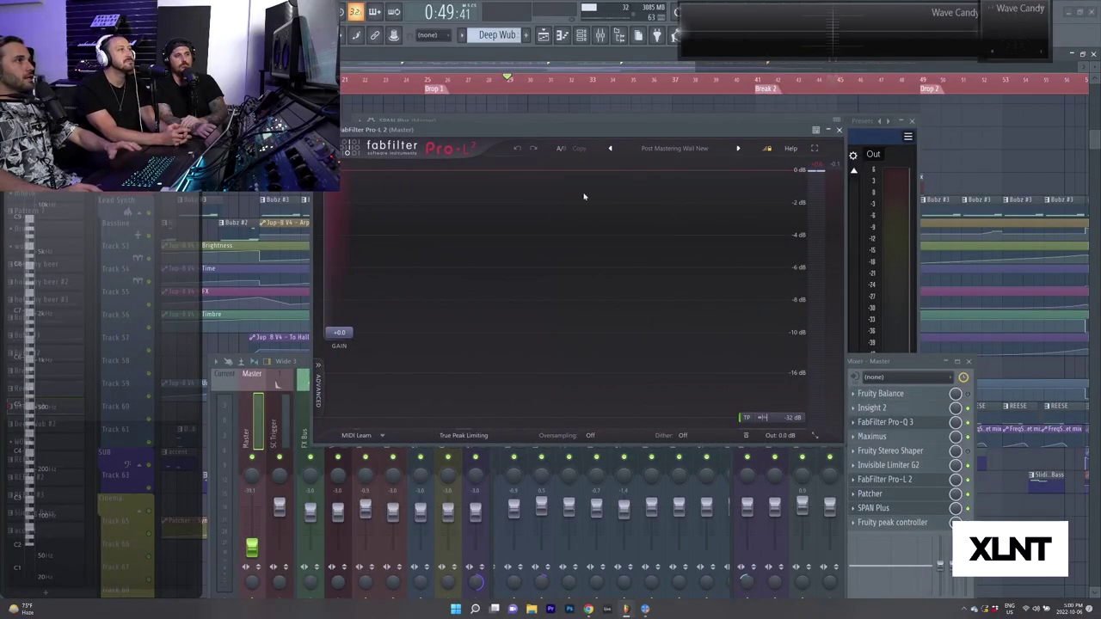
Play the first drop from around bar 29 while moving the mixer and FabFilter Pro-L 2 to uncover the held SPAN Plus curve, and stop playback.
key("space")
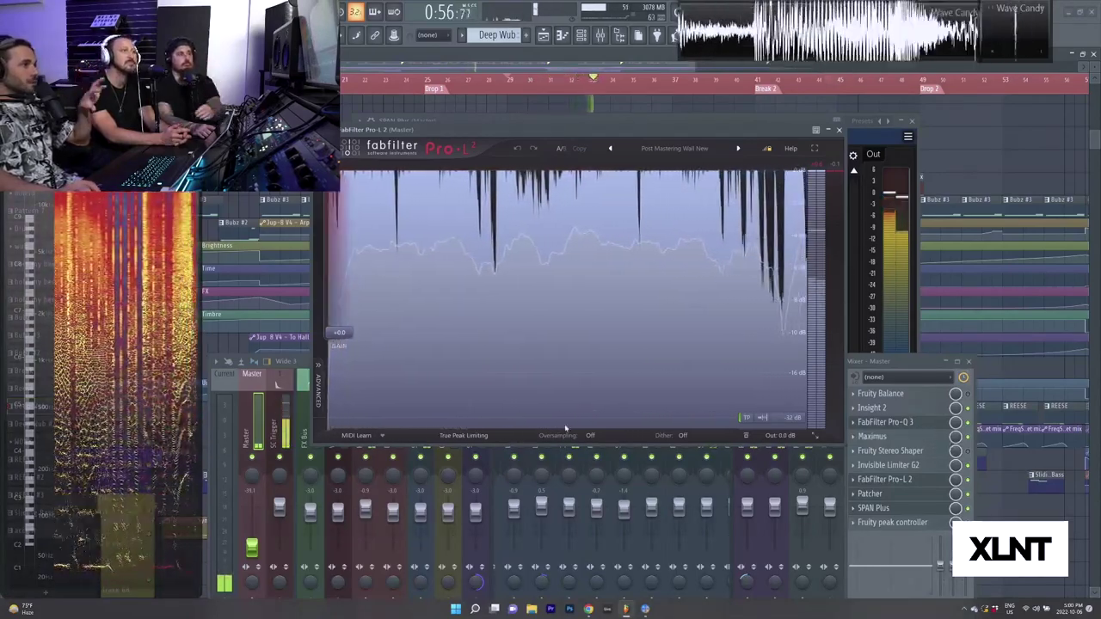
left_click(287, 361)
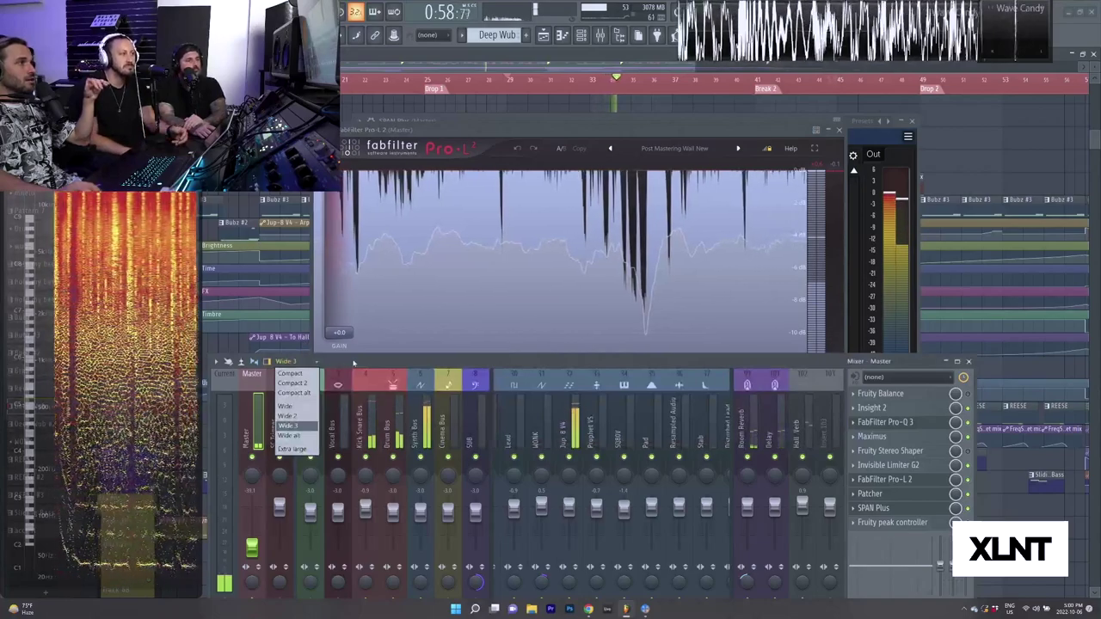
left_click_drag(354, 363, 388, 352)
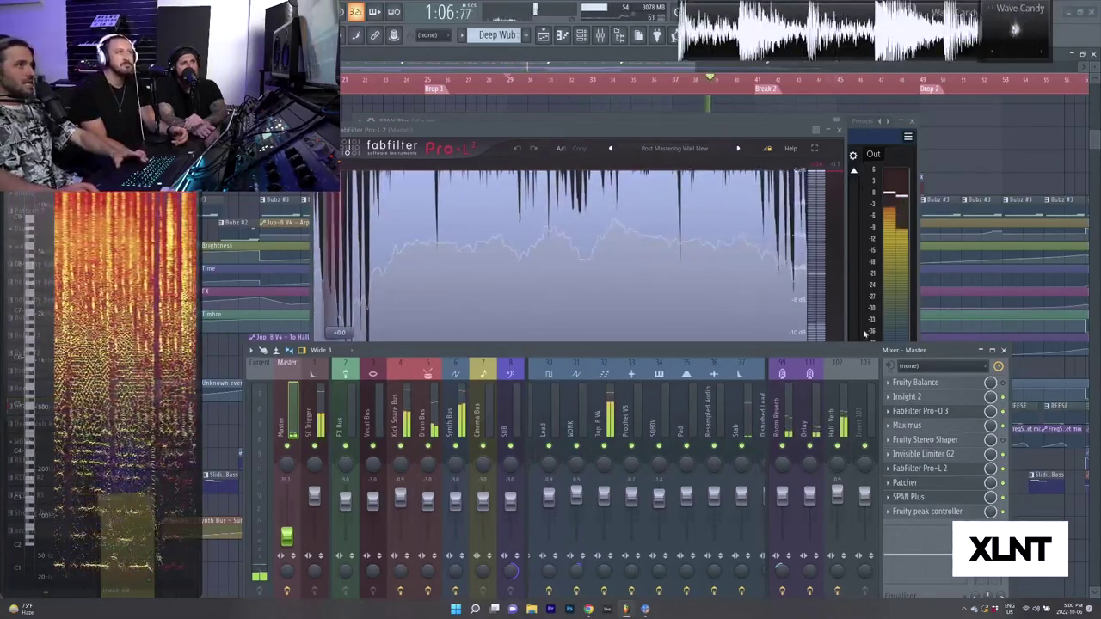
left_click_drag(722, 130, 755, 494)
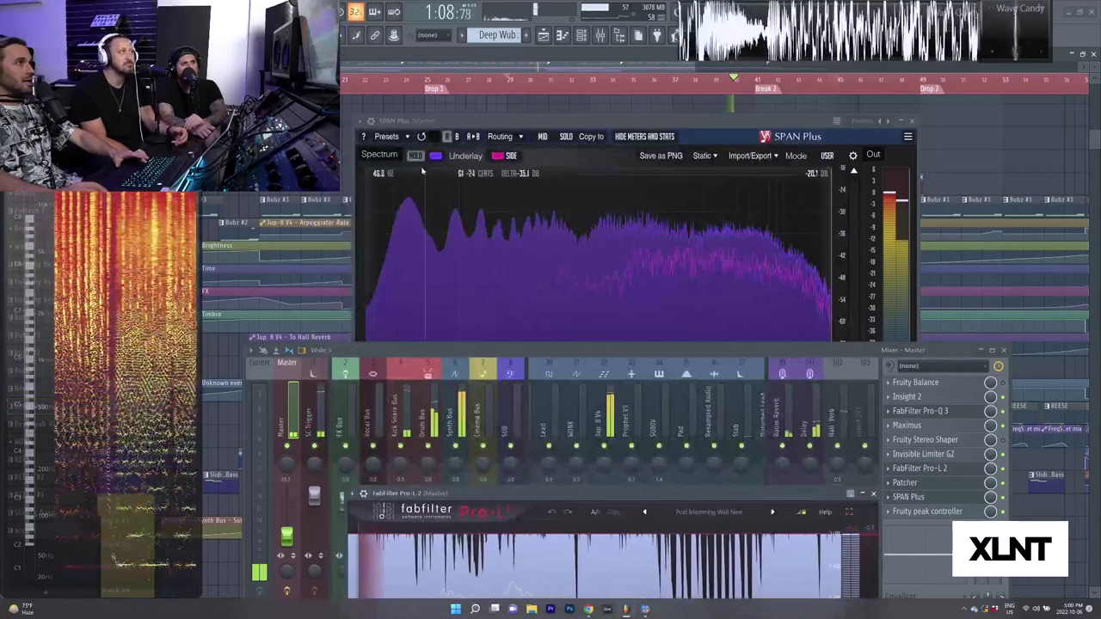
key("space")
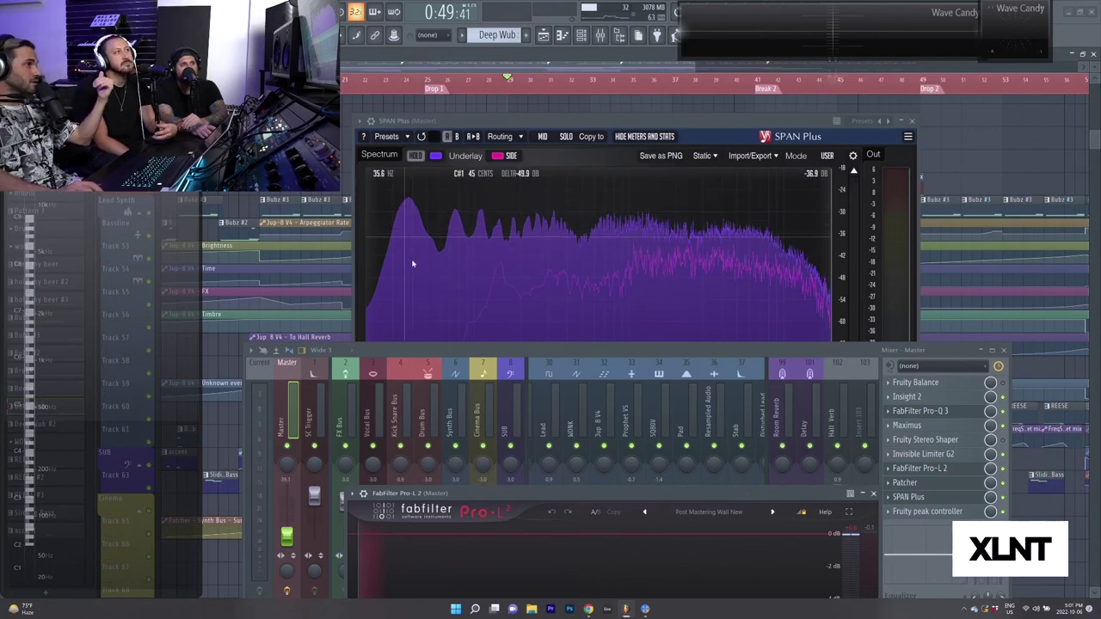
Clear the FabFilter Pro-L 2 window away, and open and close Invisible Limiter G2 on the Master channel.
left_click(936, 458)
left_click(936, 457)
left_click(937, 458)
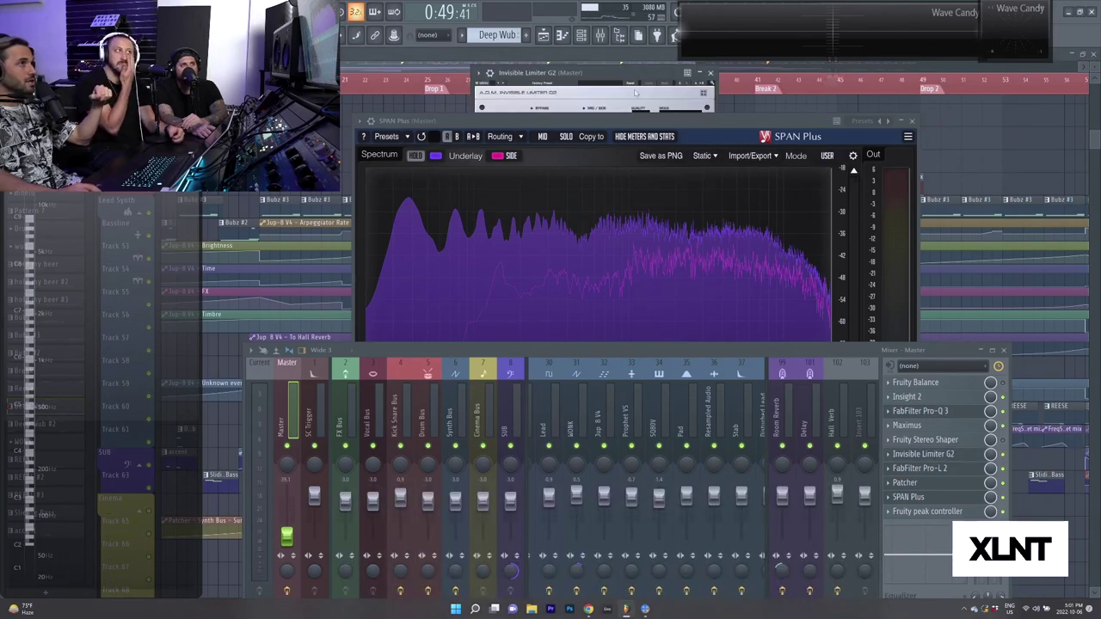
left_click(711, 73)
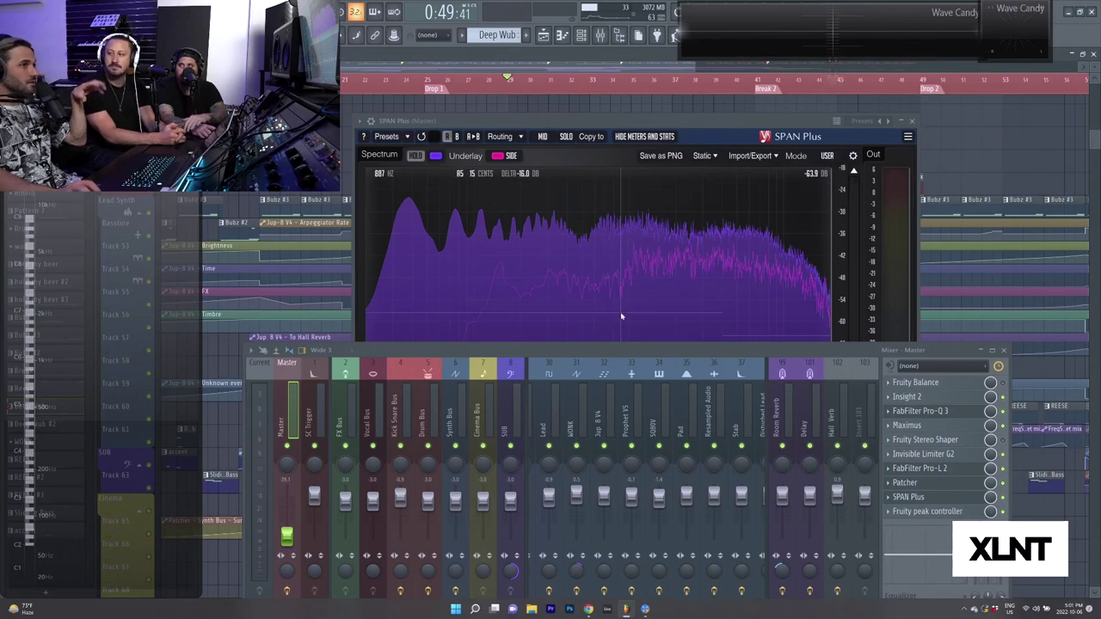
Open FabFilter Pro-Q 3 on the Master channel, try a wide bell boost of about 3 dB near 1280 Hz, and delete that band.
left_click(947, 412)
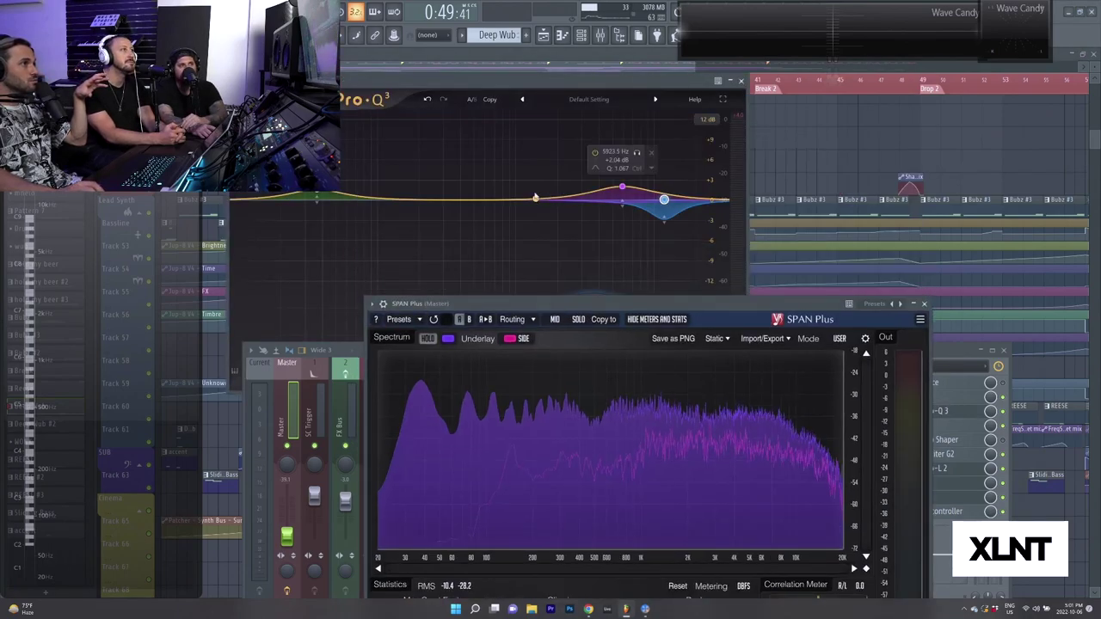
left_click(535, 198)
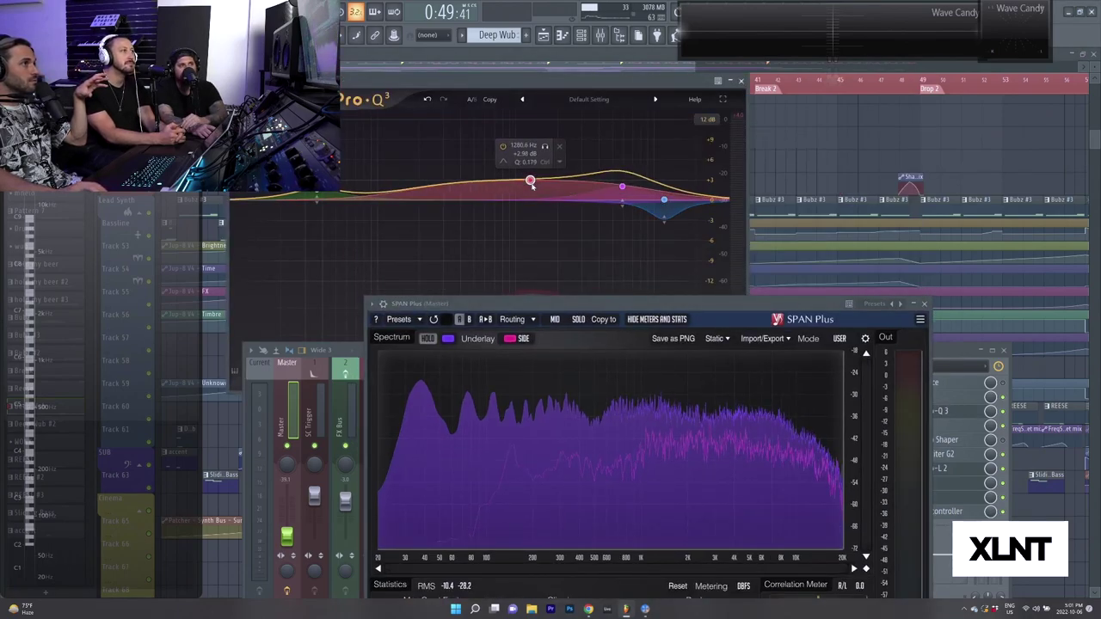
left_click_drag(533, 312, 533, 376)
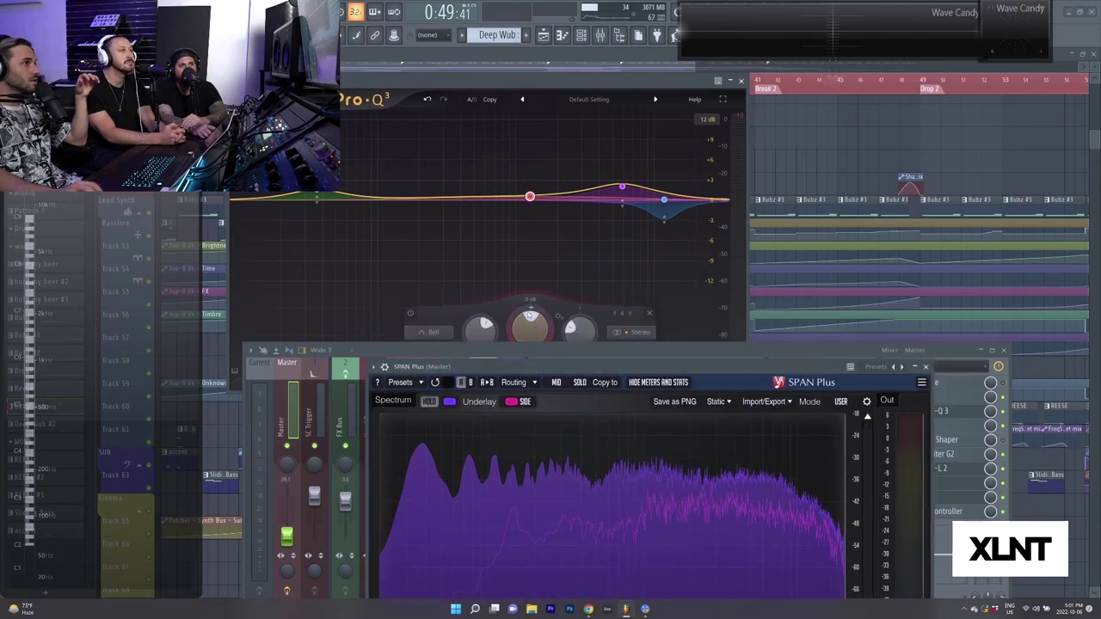
right_click(530, 197)
left_click(551, 288)
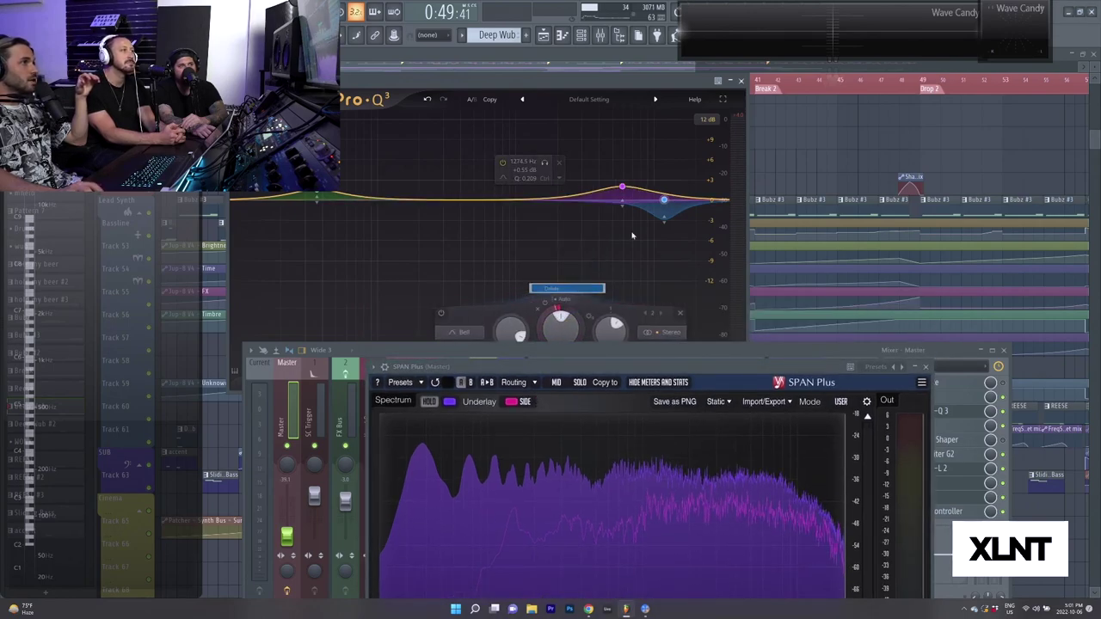
Set the Pro-Q 3 display range to 6 dB, inspect the low-frequency peak in SPAN Plus, and close both plugin windows.
left_click(633, 187)
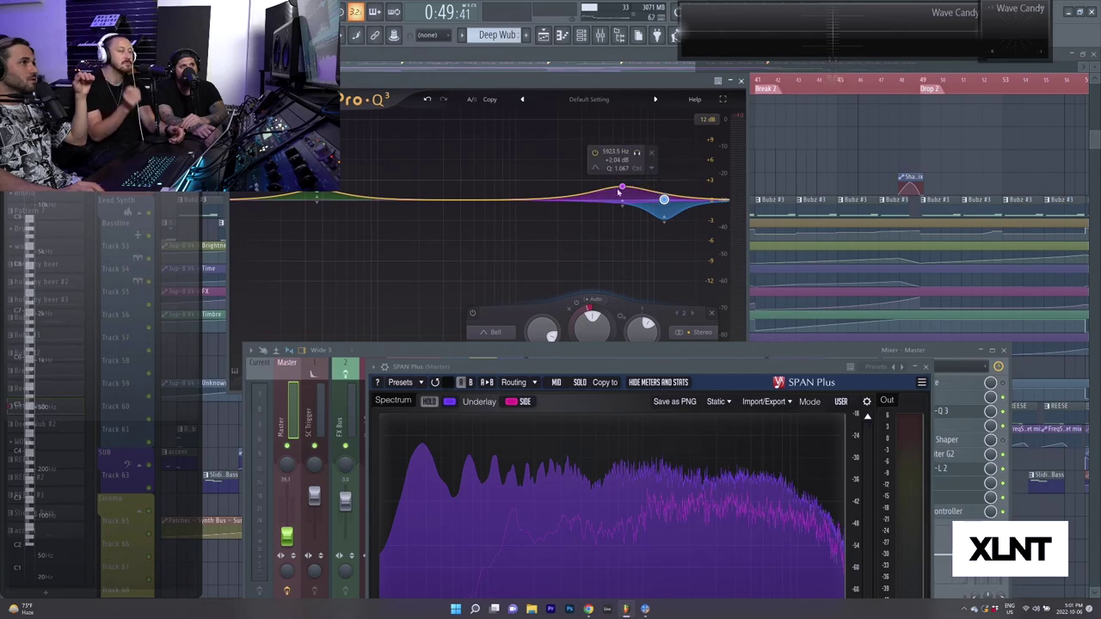
left_click(706, 118)
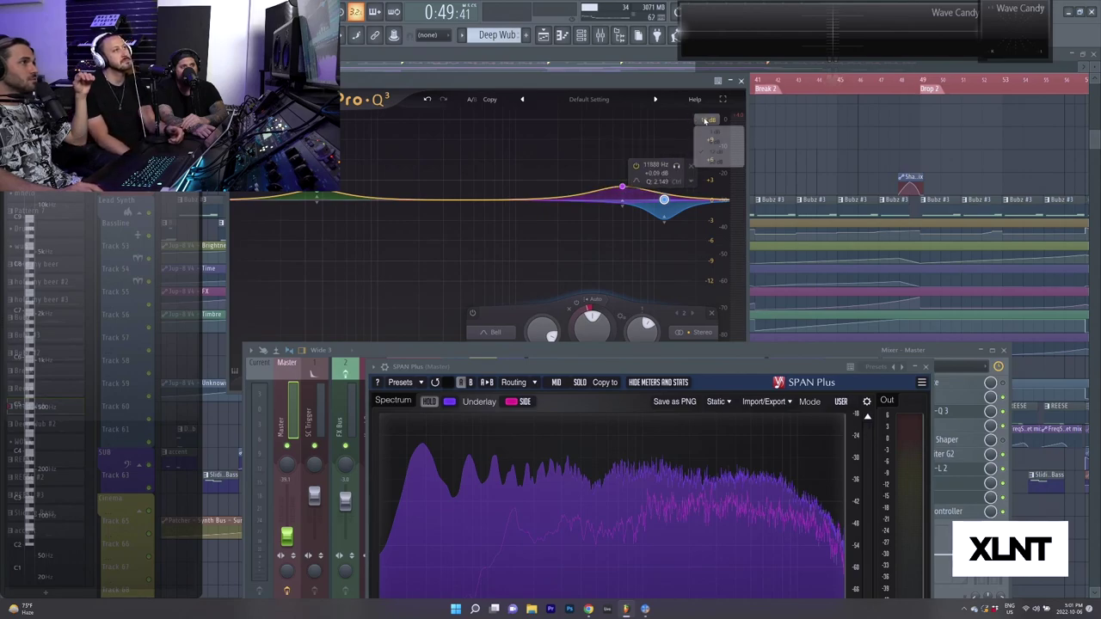
left_click(712, 140)
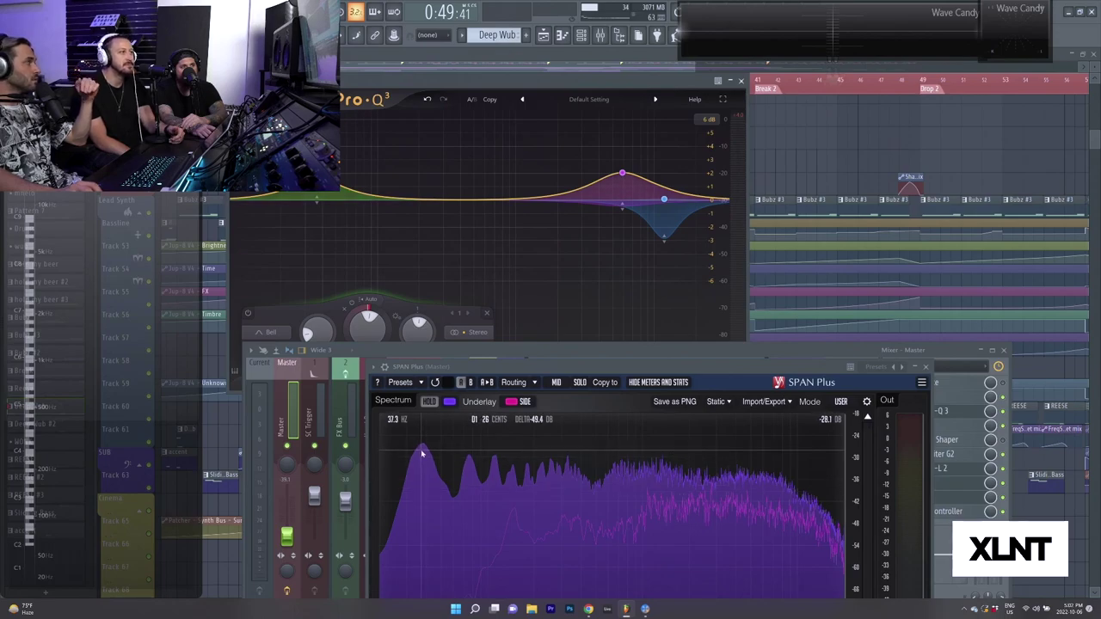
key("Escape")
key("Escape")
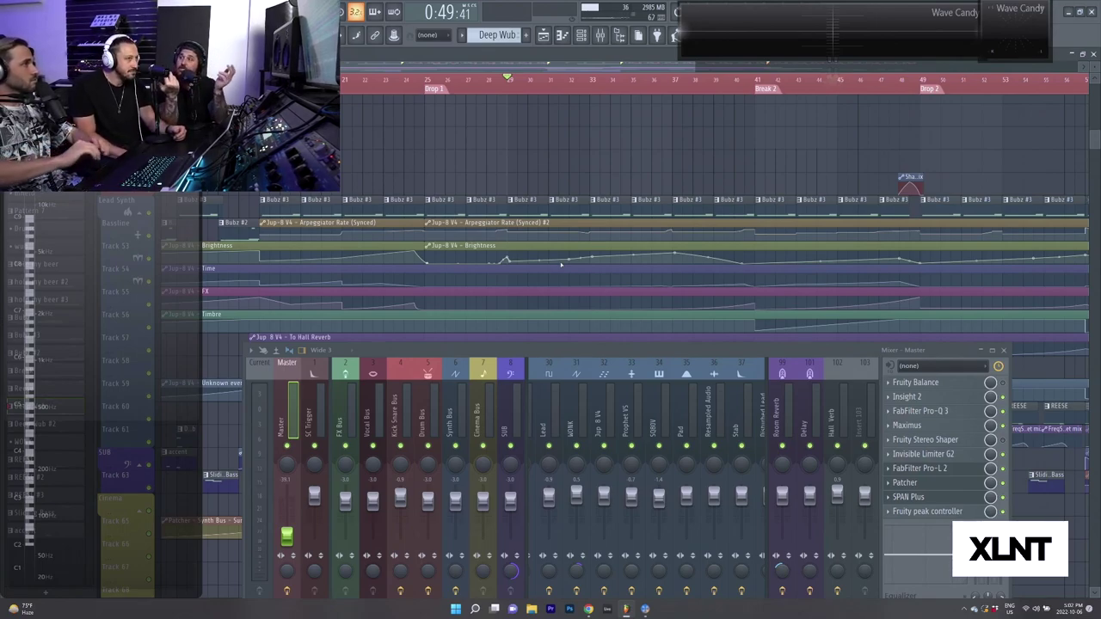
Place the playback position just before the Drop 2 marker in the playlist and play the passage briefly.
scroll(514, 95, "down", 1)
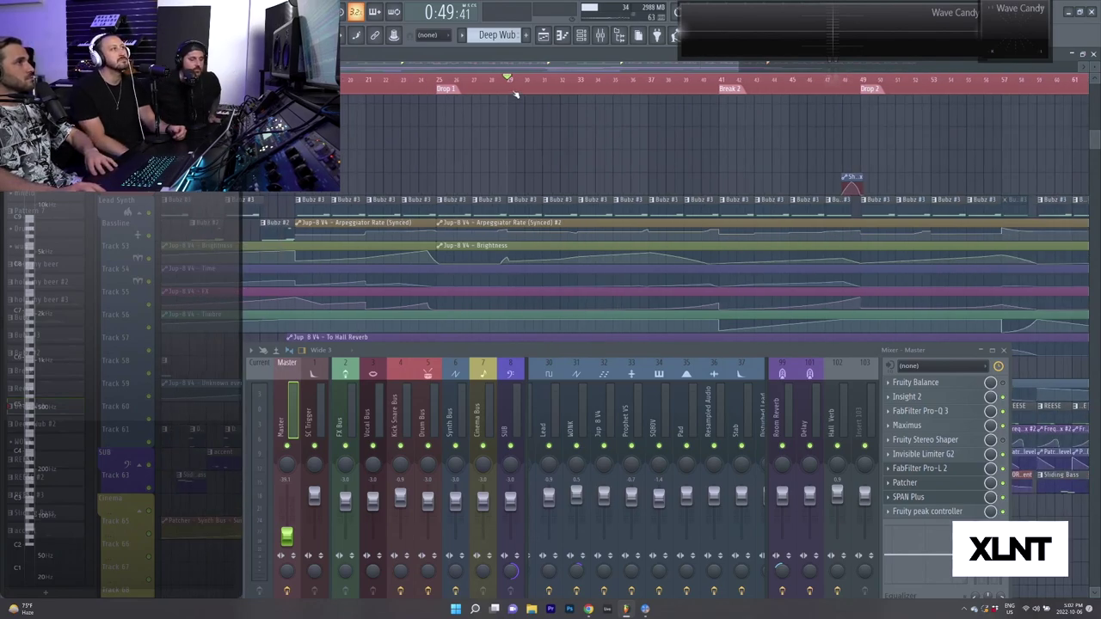
scroll(527, 92, "down", 1)
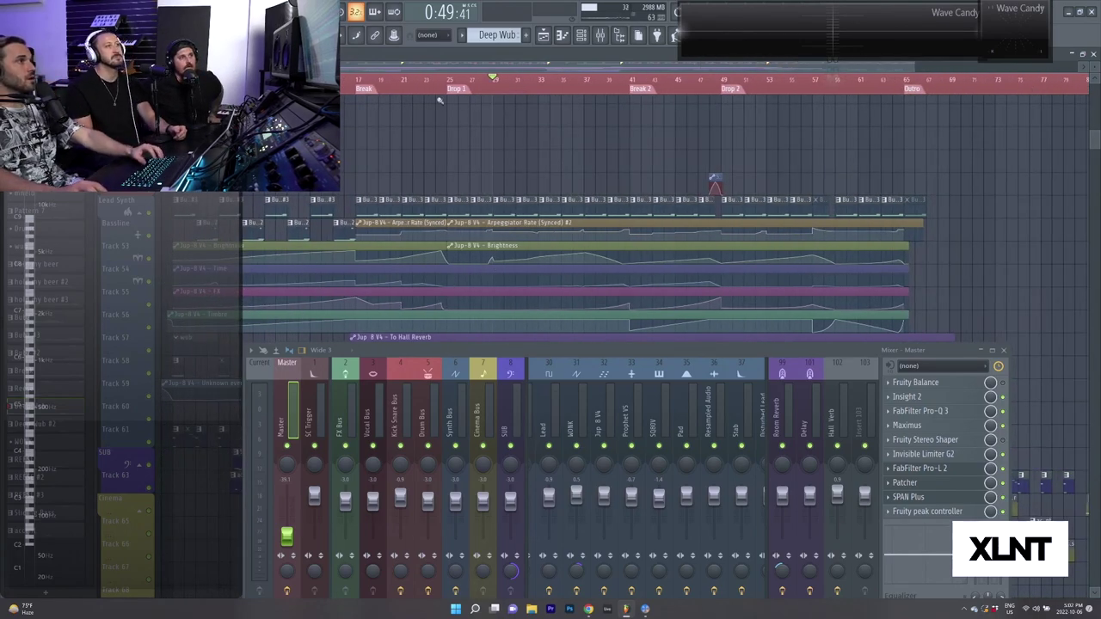
left_click(717, 84)
key("space")
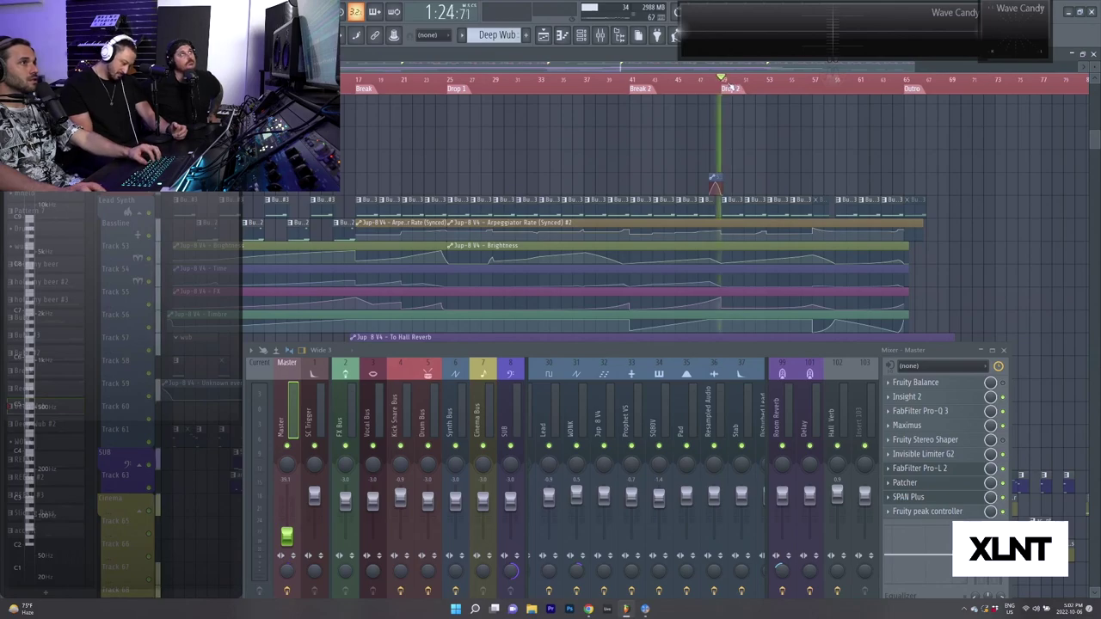
scroll(722, 86, "up", 2)
key("space")
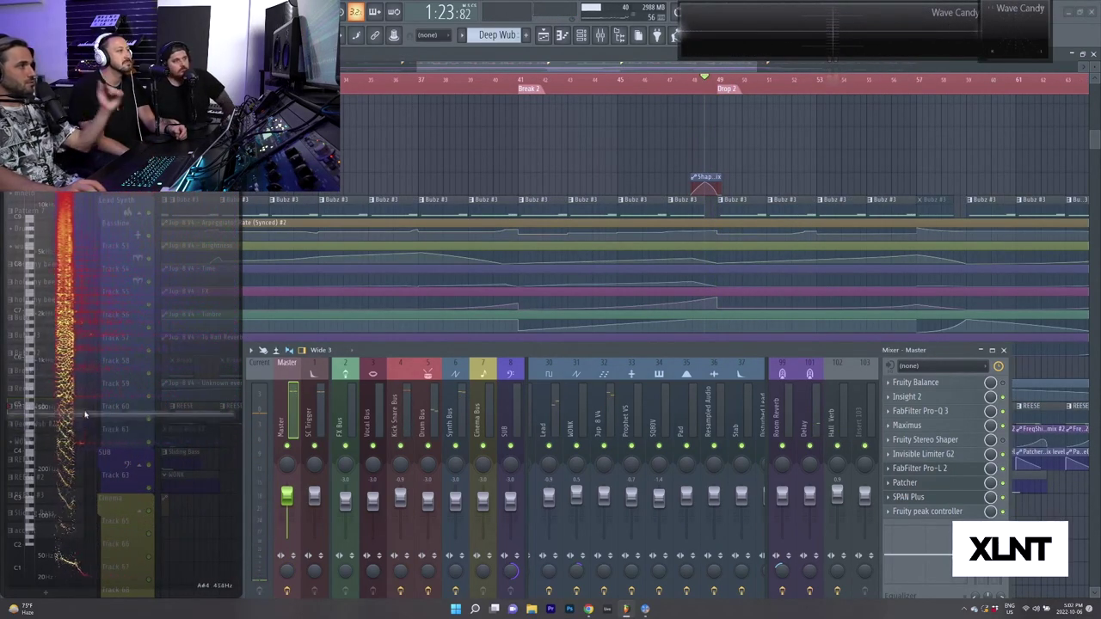
Open the Wave Candy Spectrum settings, play the start of Drop 2, and freeze the spectrum display.
right_click(85, 410)
left_click(121, 518)
key("space")
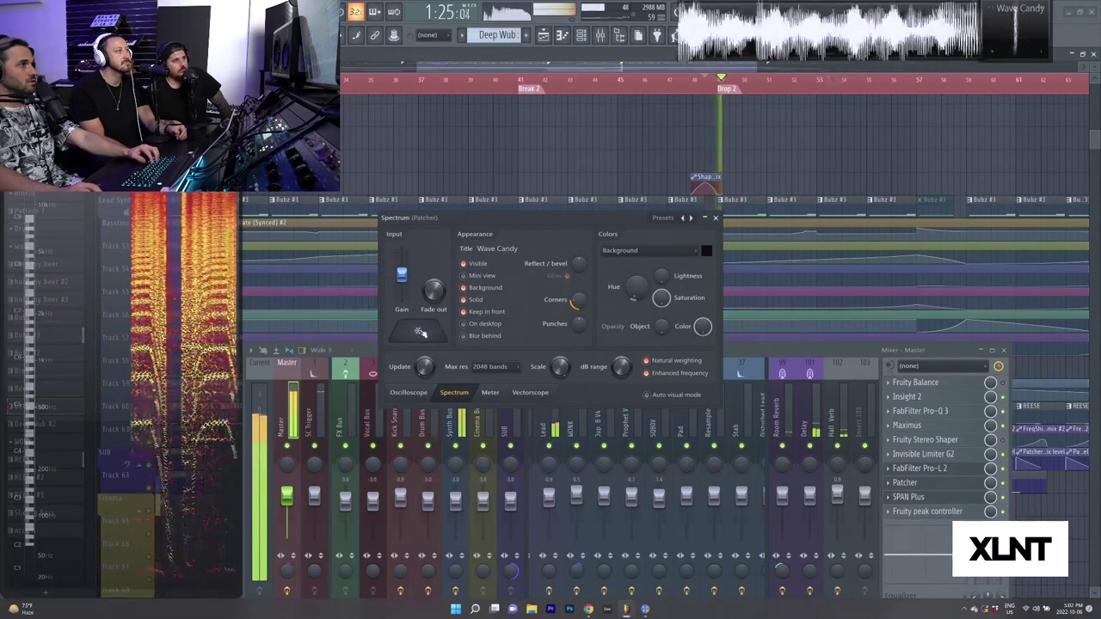
left_click(421, 333)
key("space")
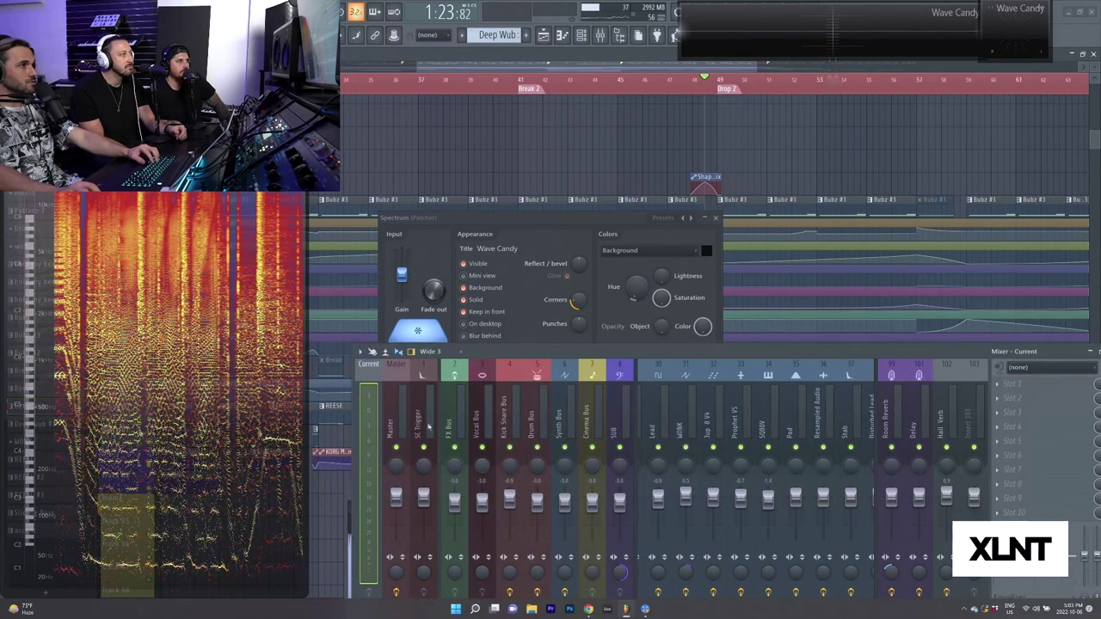
Unfreeze the spectrum, replay Drop 2 with the FX, Kick Snare, Drum, Cinema and SUB buses muted, and freeze it again.
left_click(422, 331)
key("space")
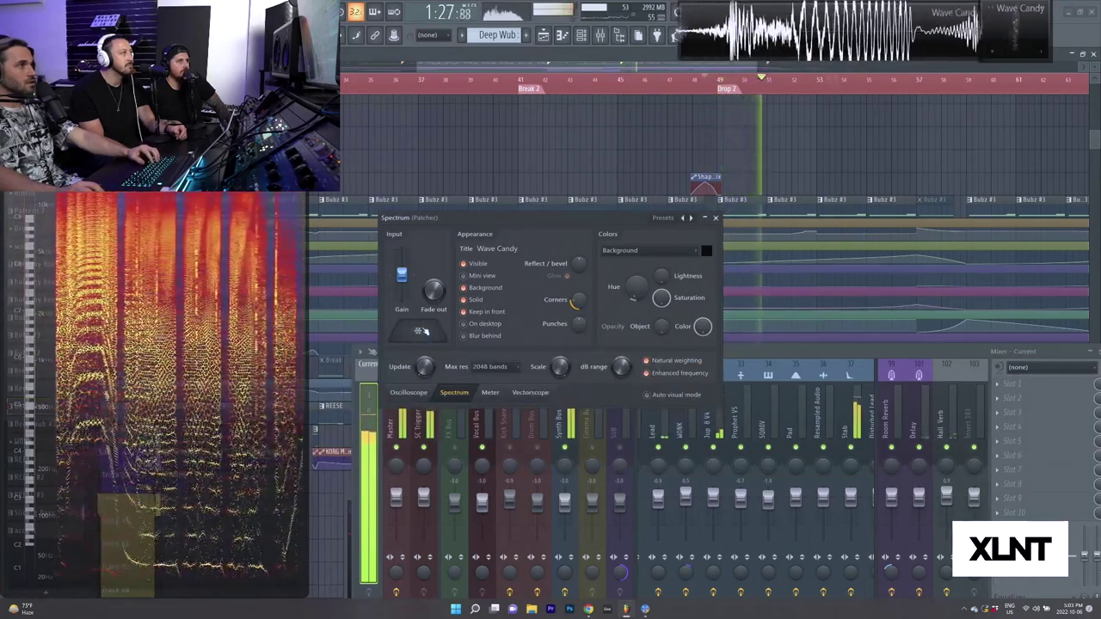
key("space")
left_click(421, 331)
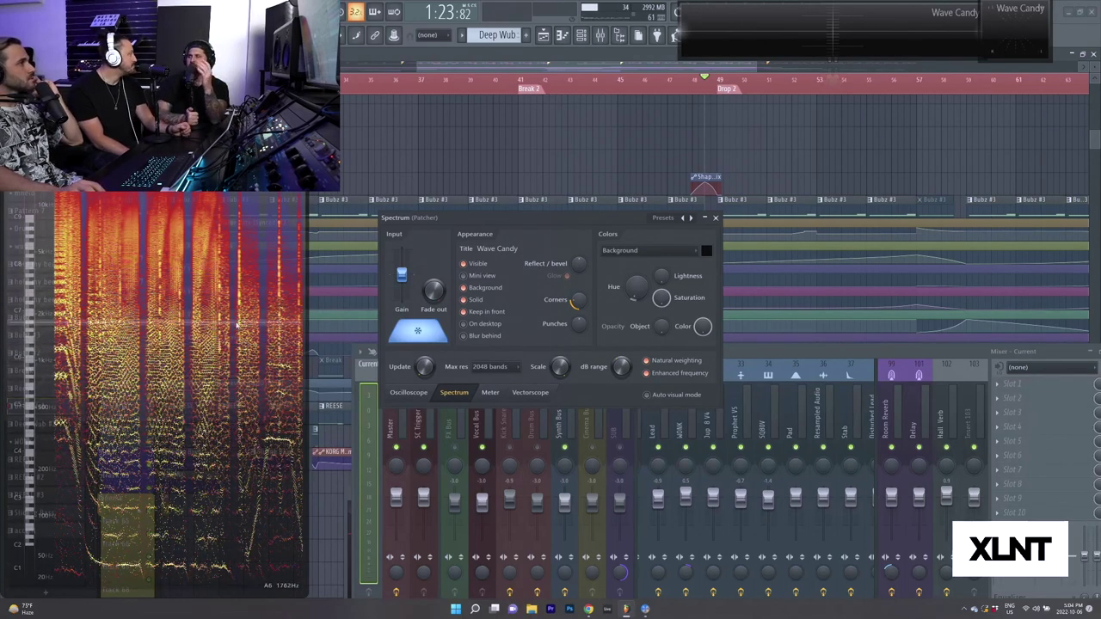
Inspect the high frequencies of the frozen spectrum, unfreeze it, close the Spectrum settings, and move the mixer higher.
key("alt+F8")
mouse_move(68, 201)
left_mouse_down()
mouse_move(212, 210)
mouse_move(65, 194)
left_mouse_up()
left_click_drag(248, 213, 251, 222)
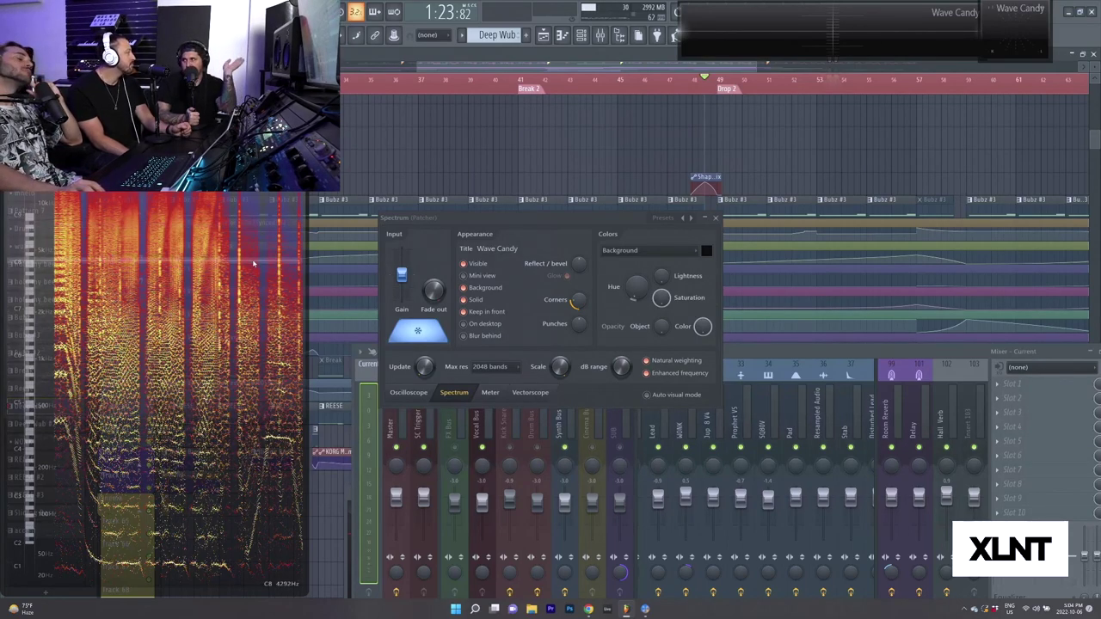
left_click(421, 338)
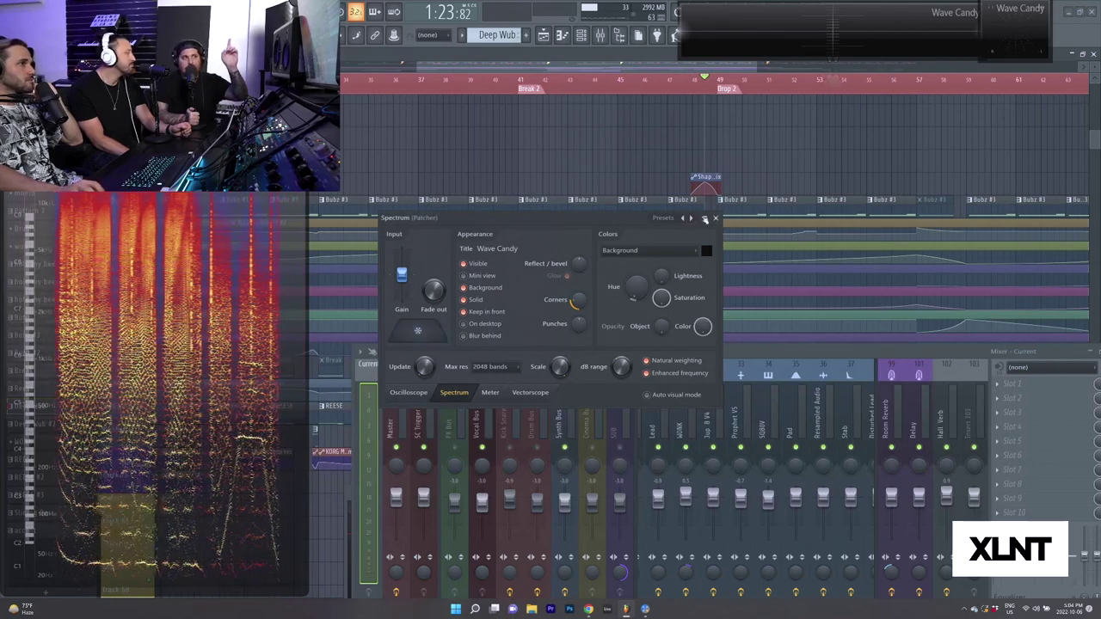
left_click(714, 217)
left_click_drag(689, 351, 593, 294)
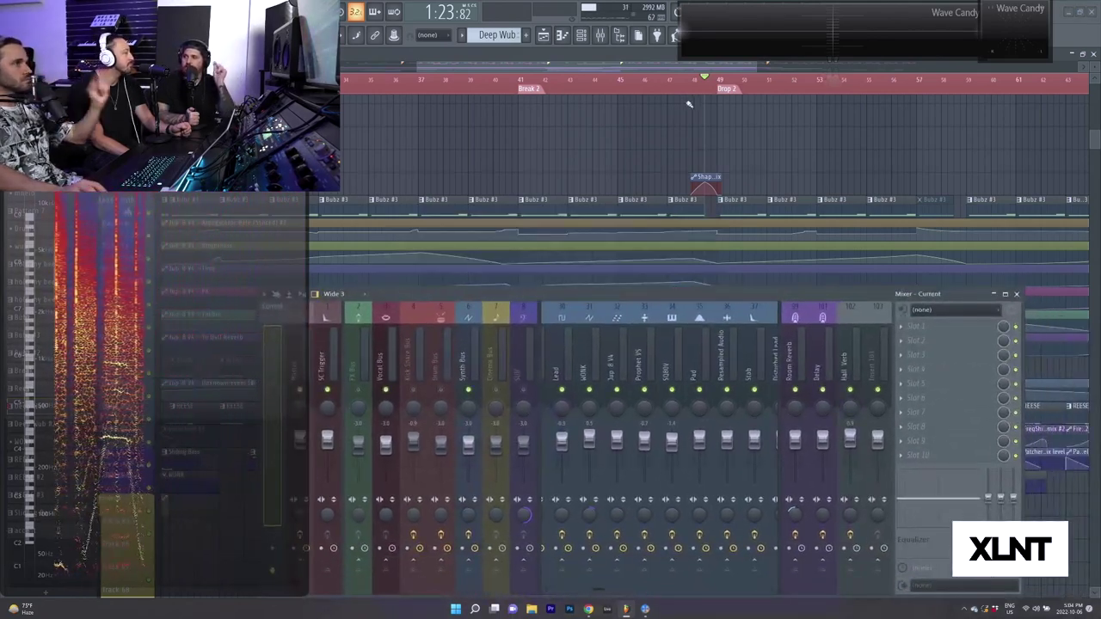
Play the first bars from the Drop 2 marker to watch the muted mix in the Wave Candy spectrum, and stop playback.
scroll(725, 89, "up", 5)
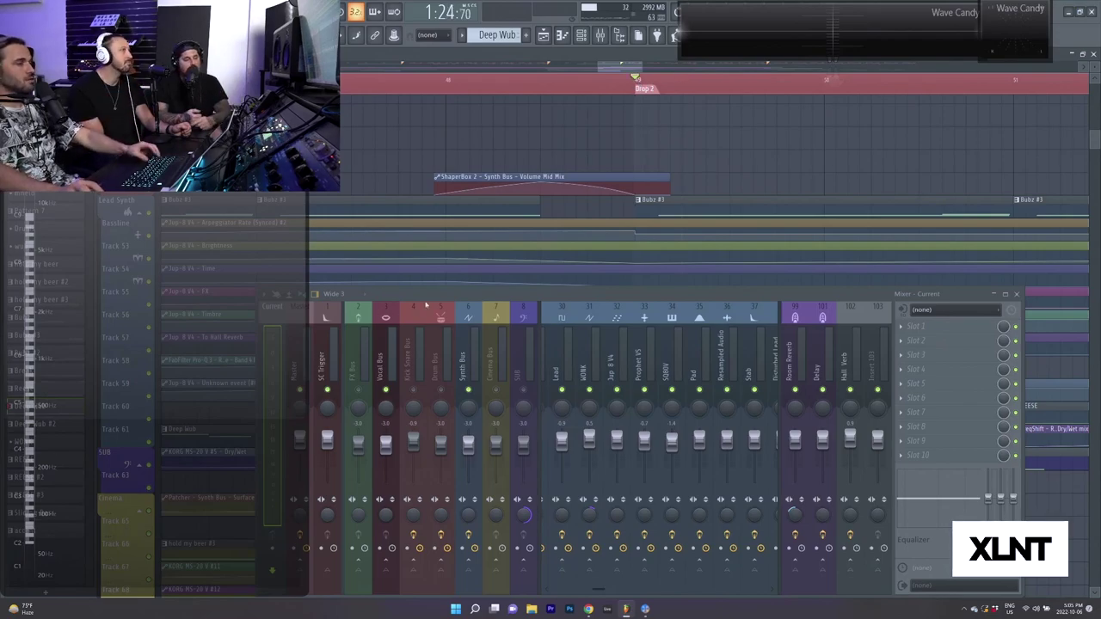
scroll(625, 142, "up", 1)
scroll(627, 145, "down", 1)
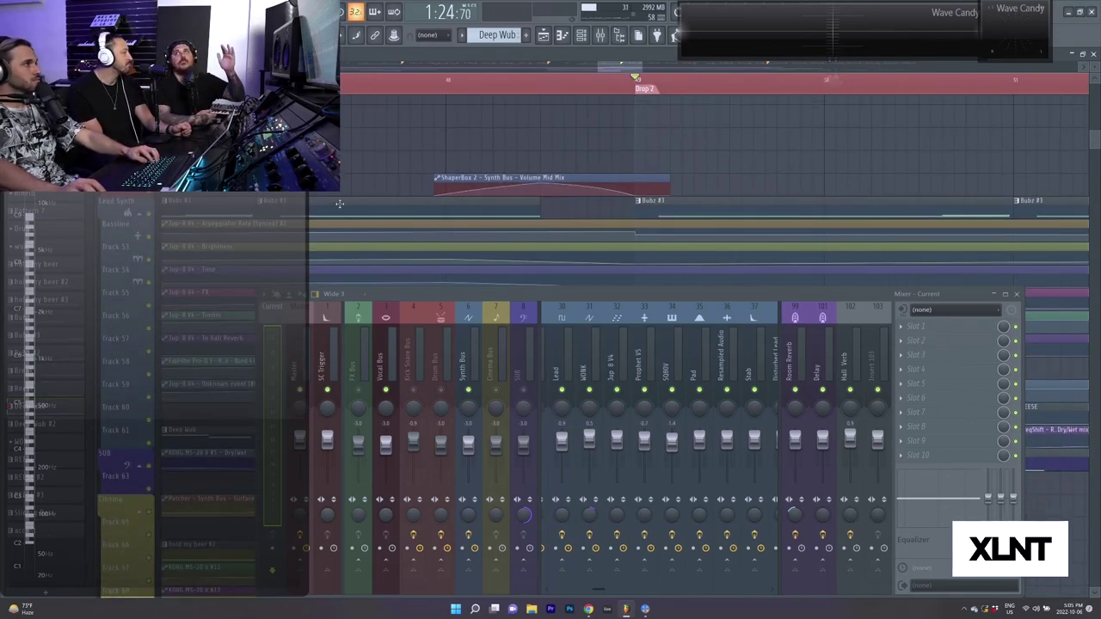
scroll(662, 83, "down", 5)
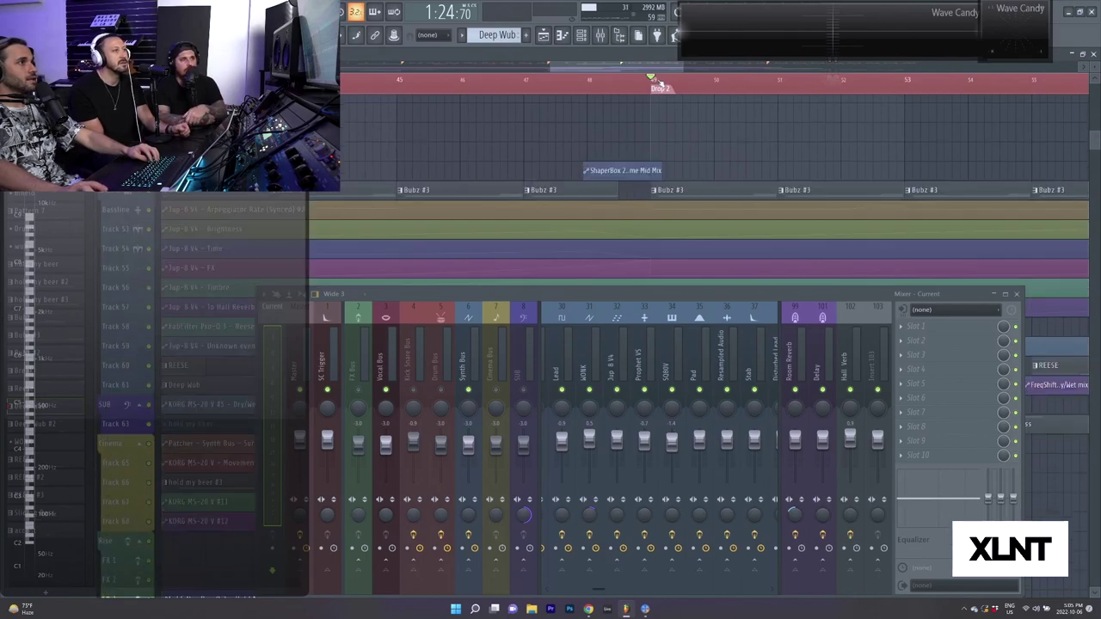
scroll(698, 94, "up", 3)
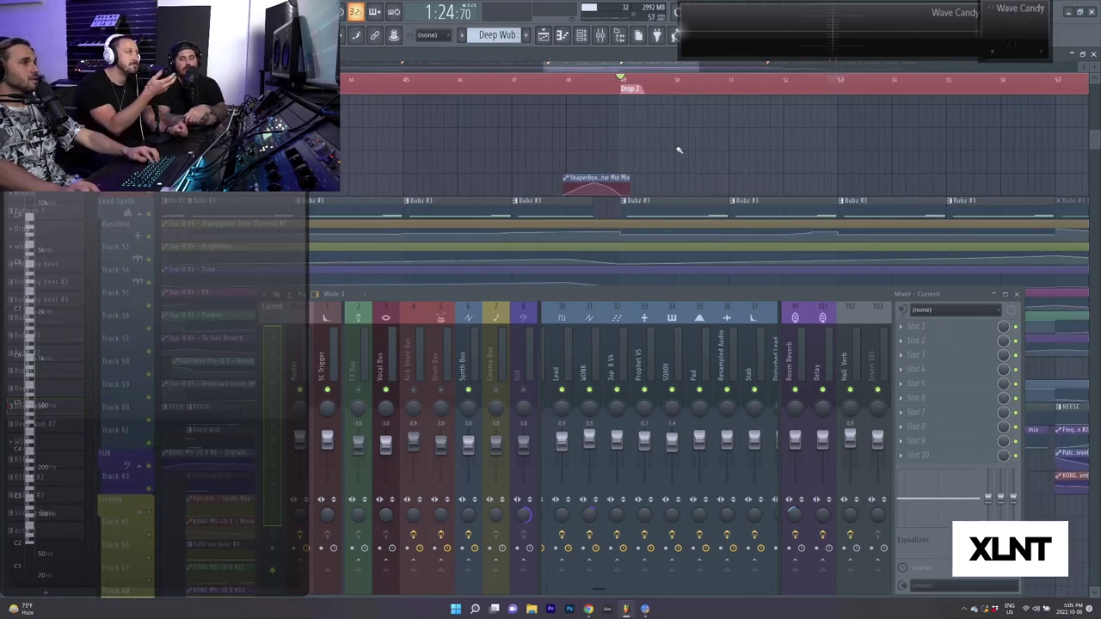
scroll(665, 161, "up", 1)
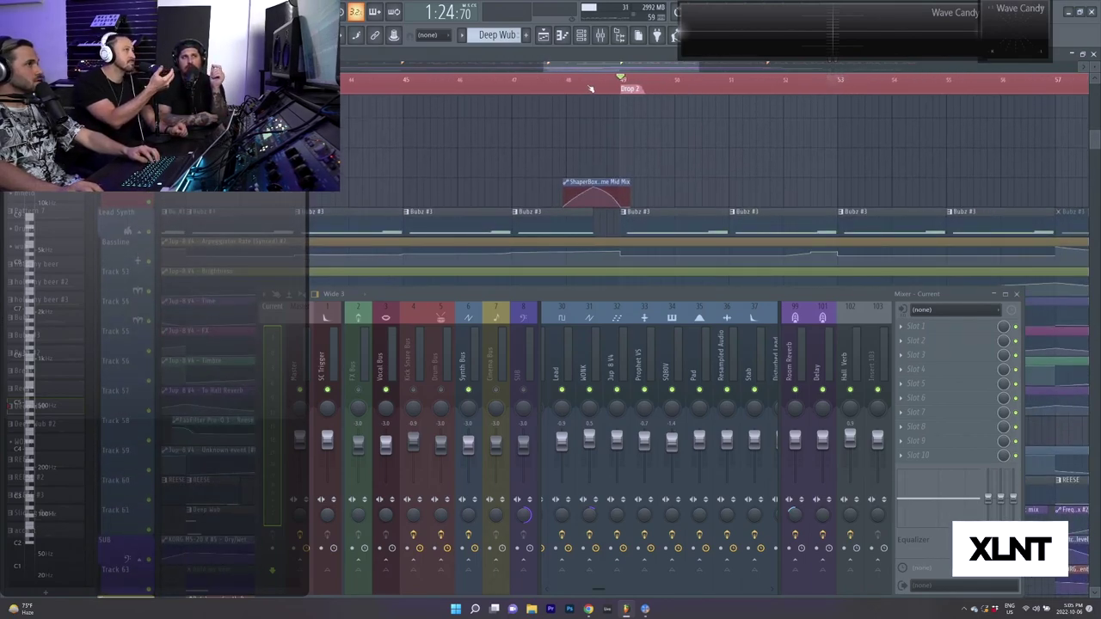
scroll(607, 88, "down", 3)
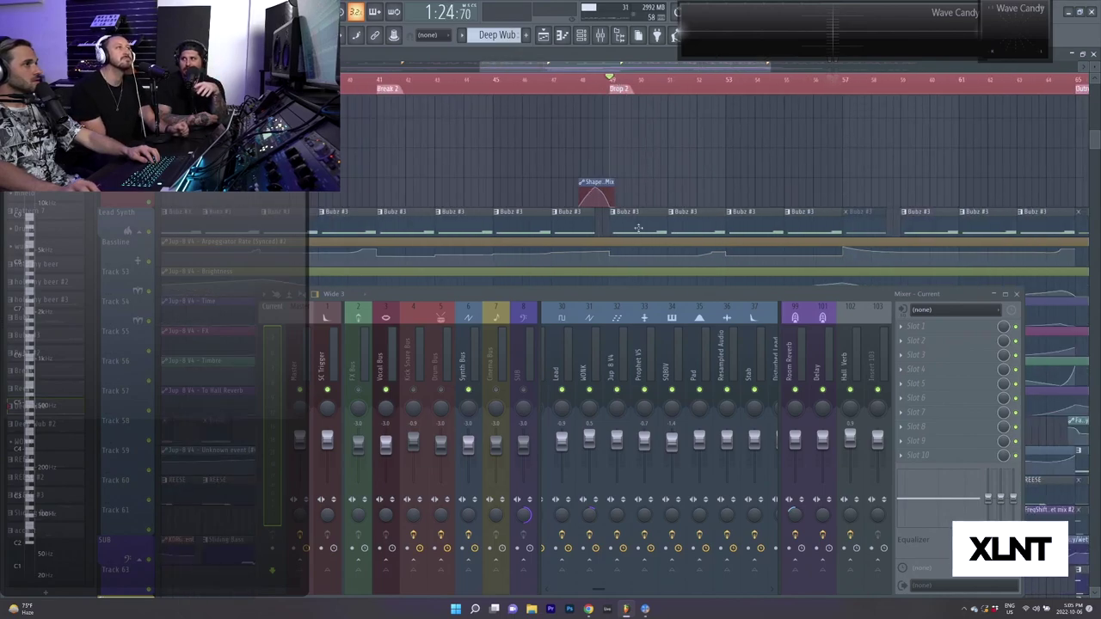
key("space")
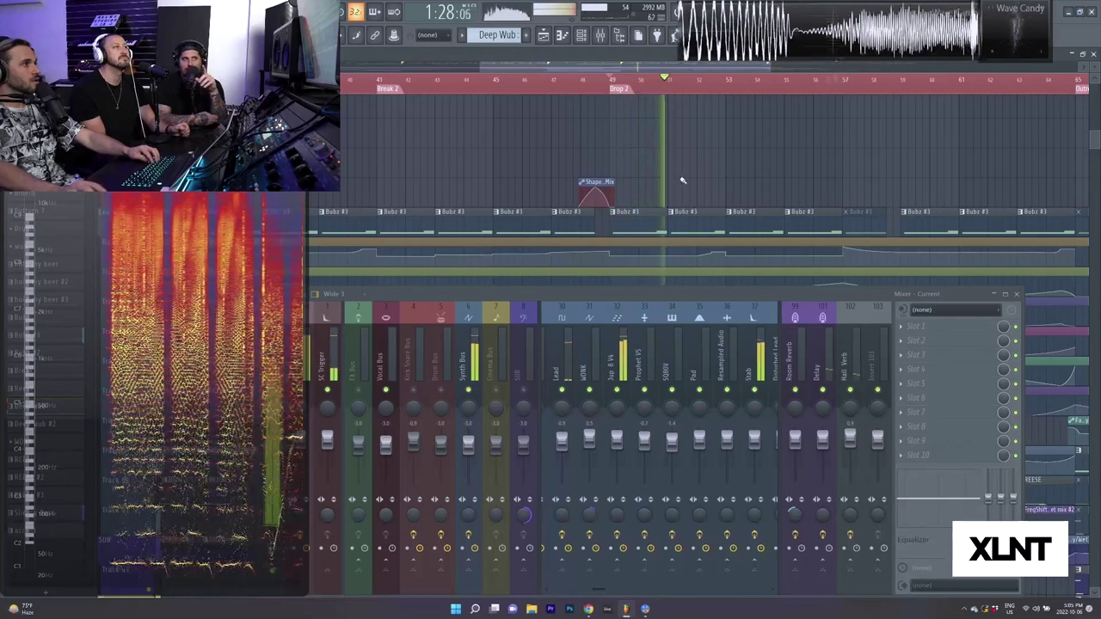
key("space")
Move the playback start to around bar 50 and replay that part of Drop 2 to compare its spectrum.
scroll(660, 88, "up", 3)
left_click(657, 87)
scroll(671, 253, "up", 1)
key("space")
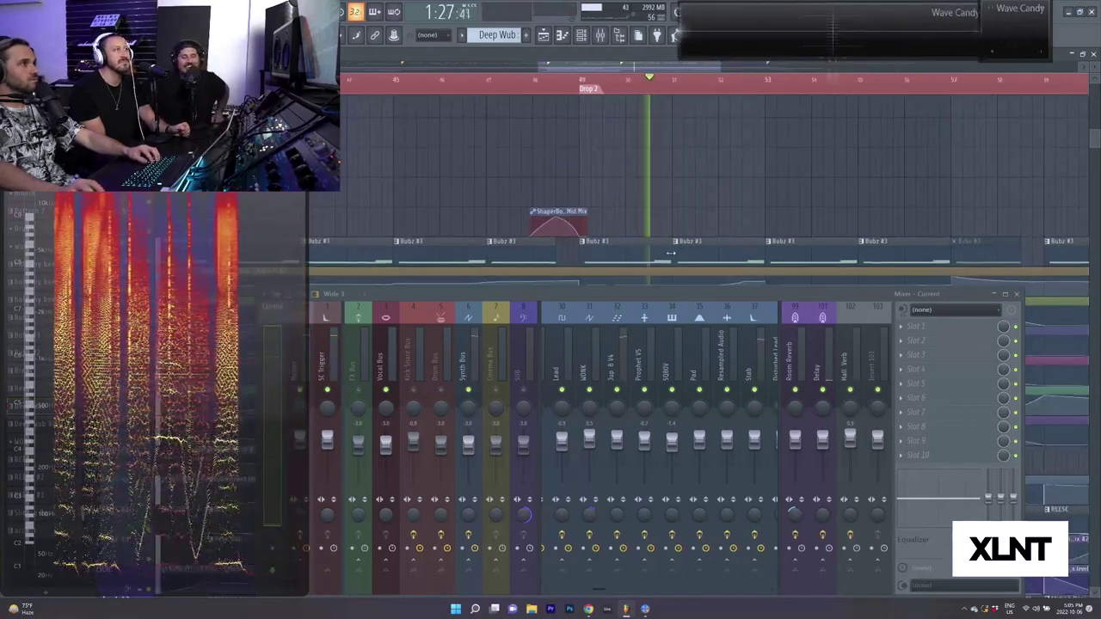
left_click(647, 90)
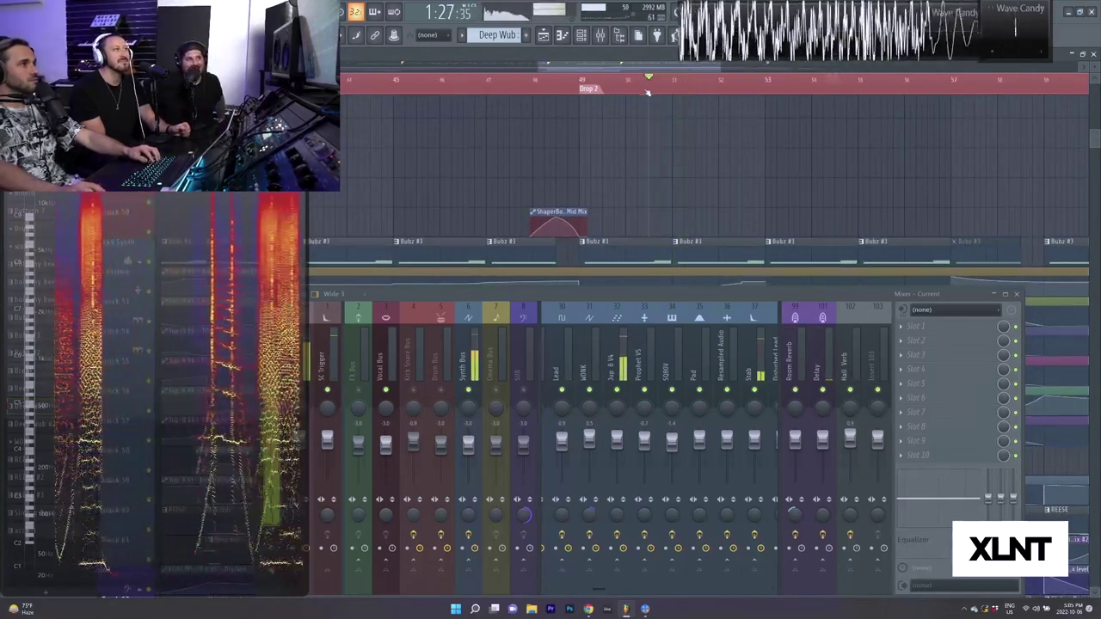
Solo the Stab mixer track, replay the passage from around bar 50 to view its spectrum, and stop playback.
scroll(654, 367, "down", 2)
left_click(594, 361)
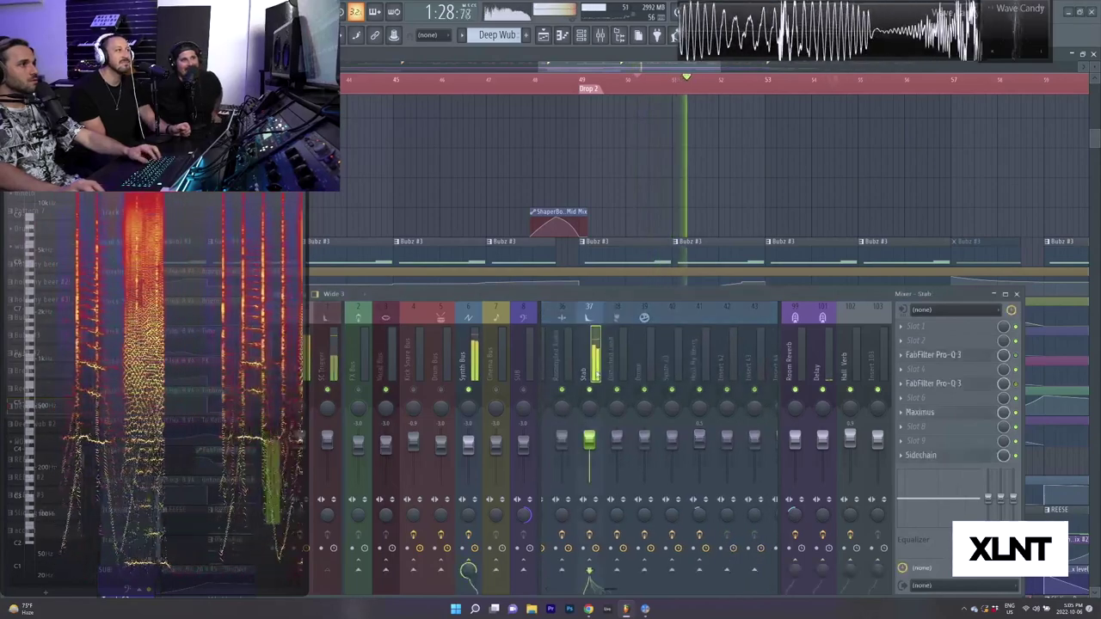
key("s")
key("space")
key("space")
scroll(625, 365, "up", 1)
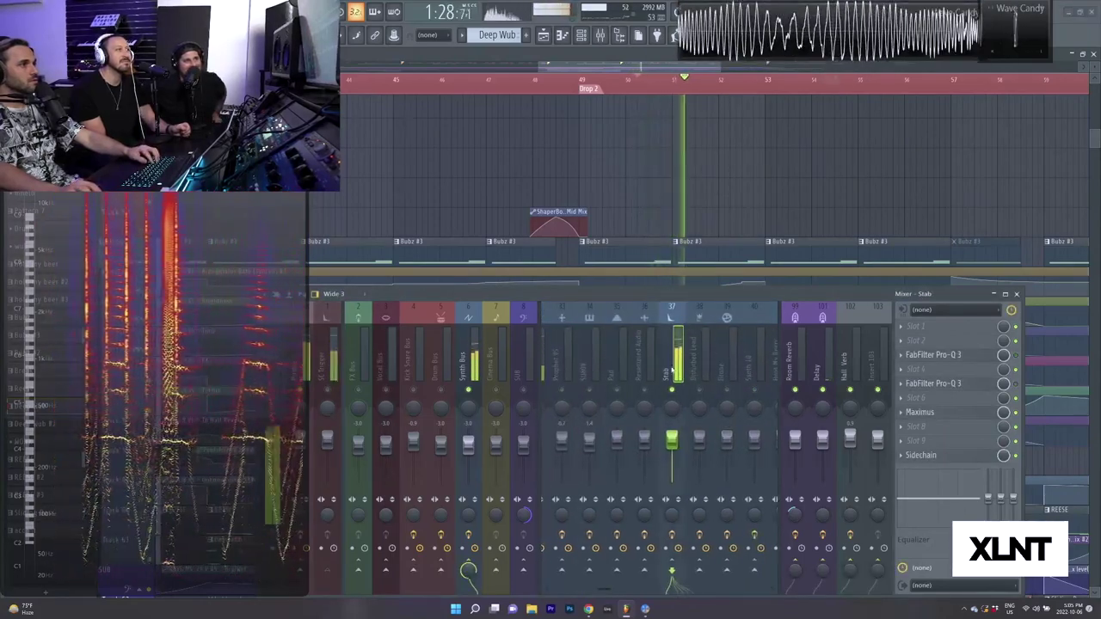
key("space")
Audition the soloed Jup 8 V4, Lead and Reese mixer tracks one at a time from the Drop 2 marker, and stop playback.
scroll(680, 205, "up", 5)
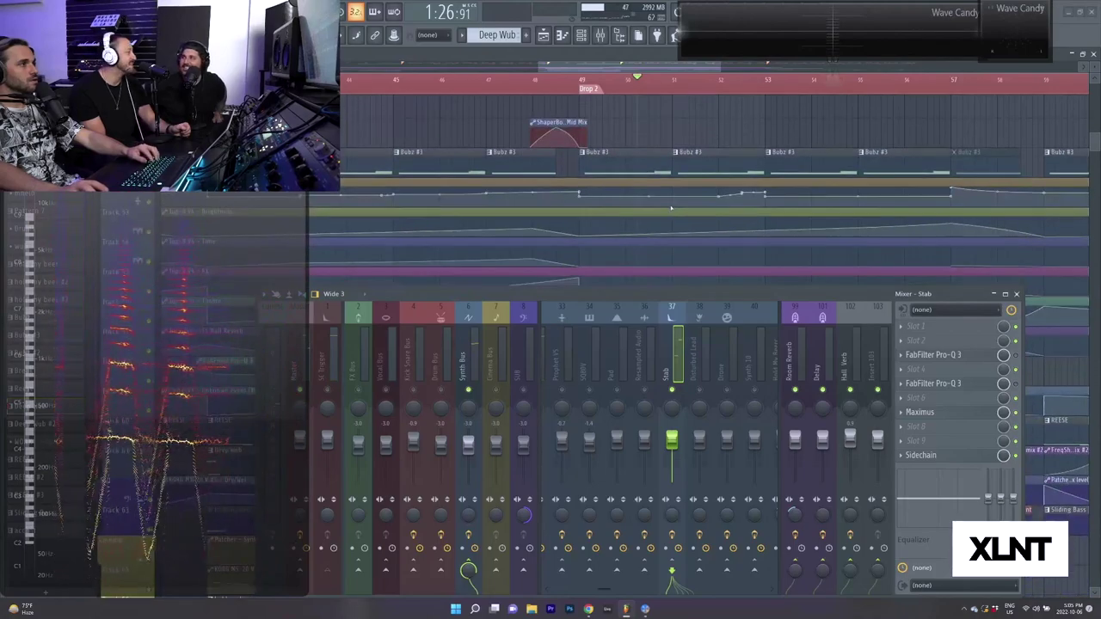
scroll(669, 210, "up", 1)
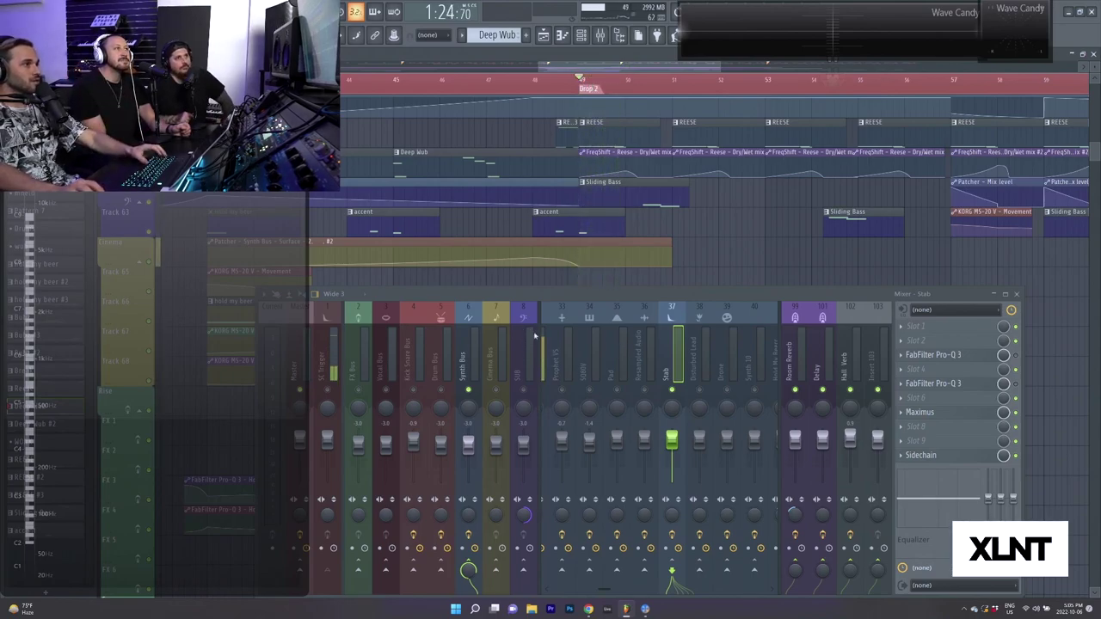
scroll(559, 361, "up", 3)
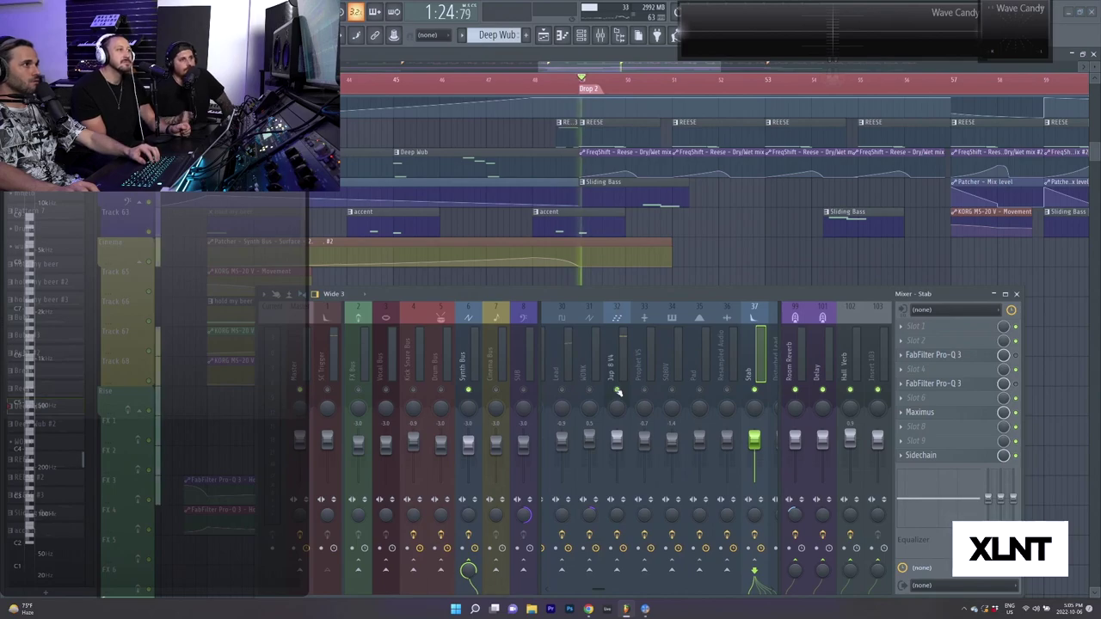
key("space")
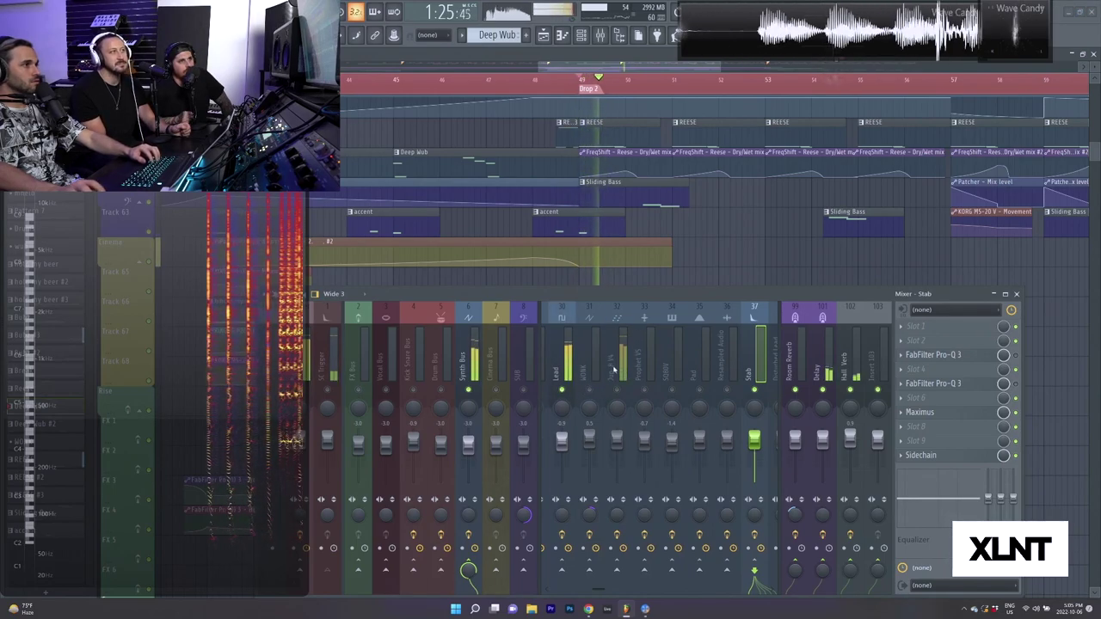
scroll(582, 368, "up", 4)
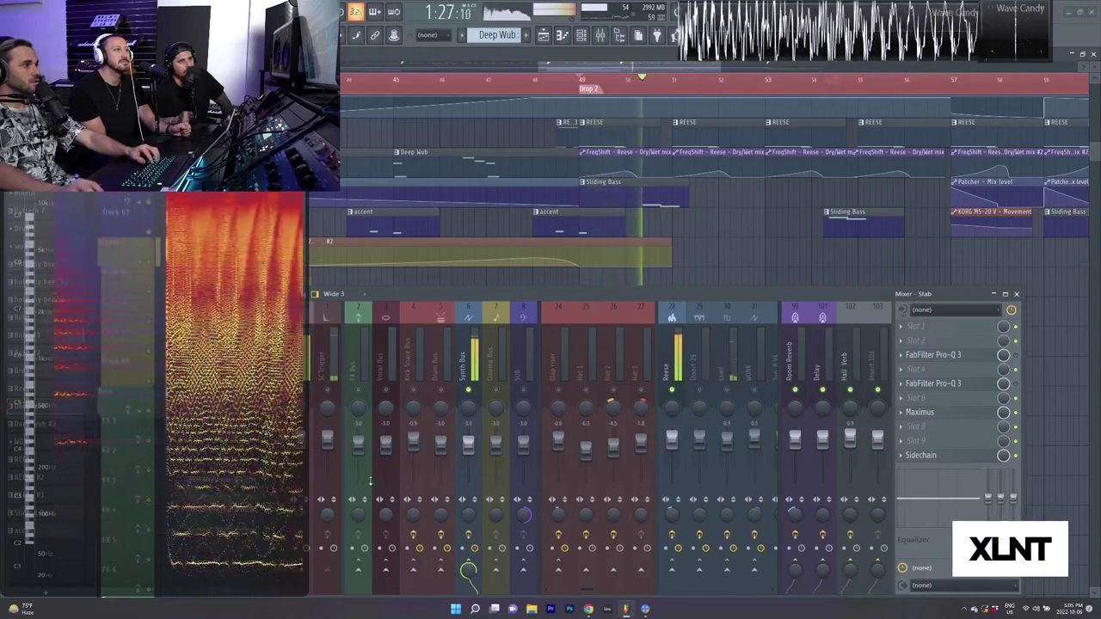
key("space")
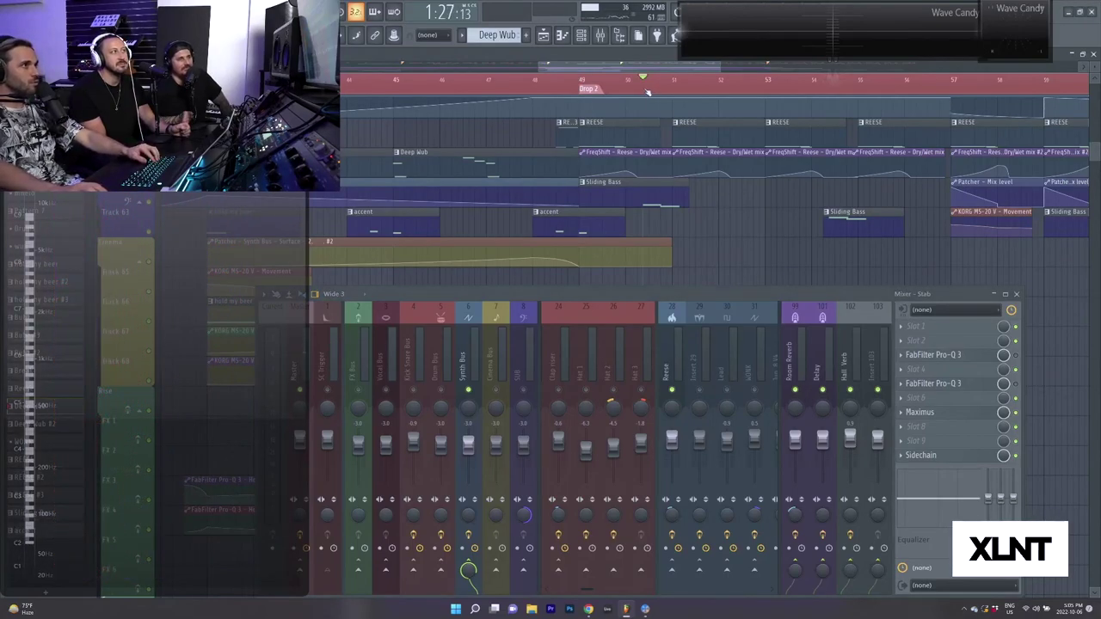
Play on through Drop 2 past bar 57, comparing the soloed Stab and Reese tracks in the spectrum.
left_click(702, 370)
scroll(702, 370, "down", 3)
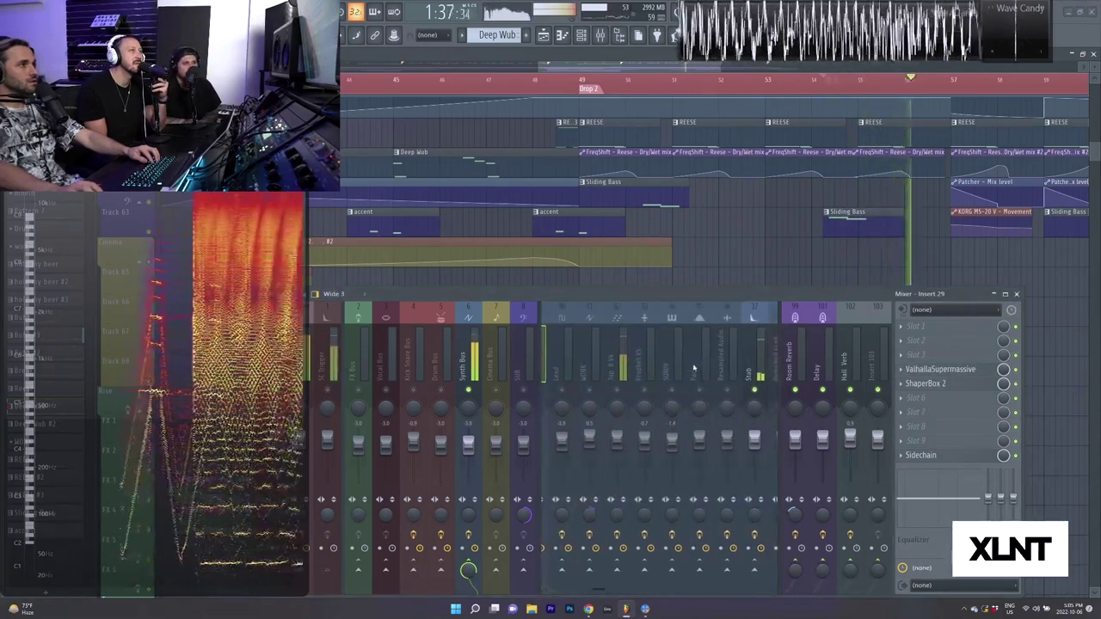
scroll(606, 370, "up", 3)
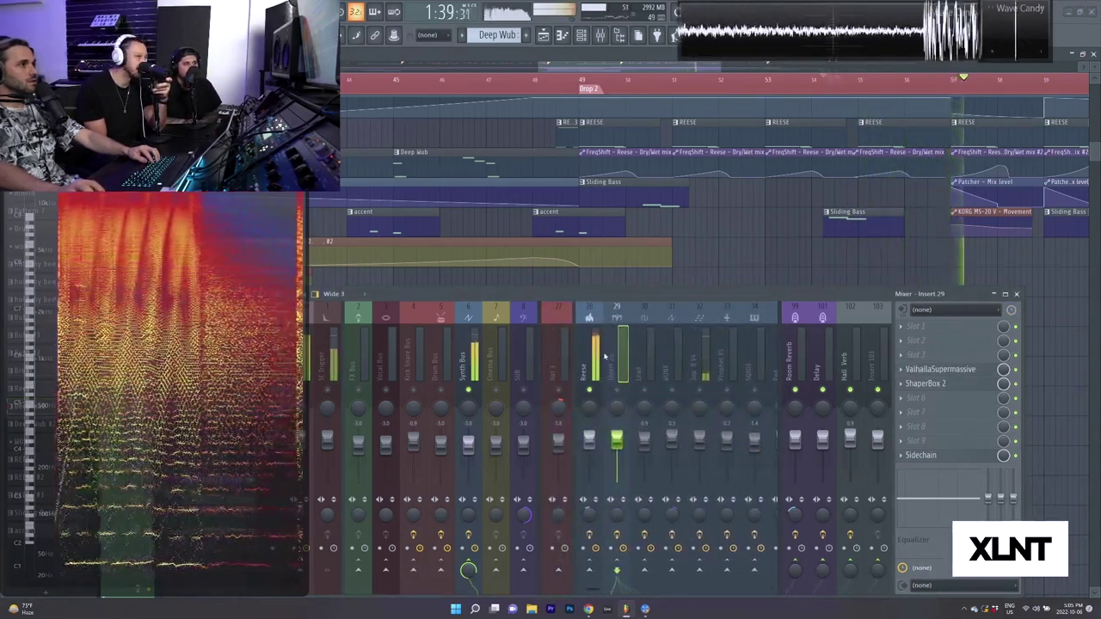
key("space")
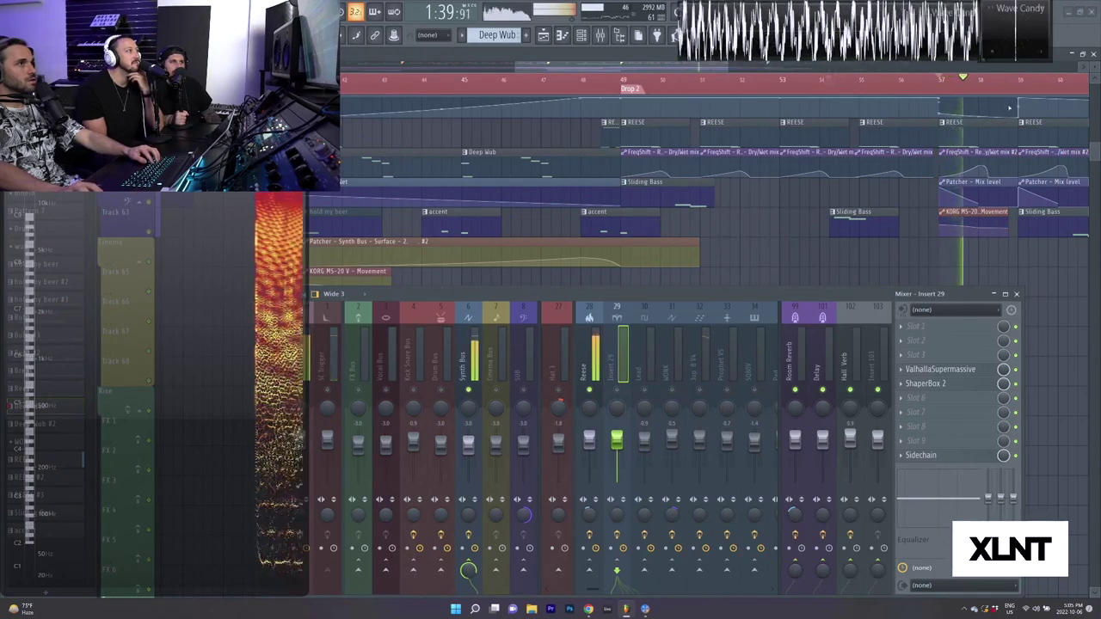
Select the Reese mixer track, replay its clips from bar 57, and open the track's Patcher effect.
scroll(1007, 108, "up", 4, "ctrl")
key("space")
scroll(838, 185, "up", 2, "alt")
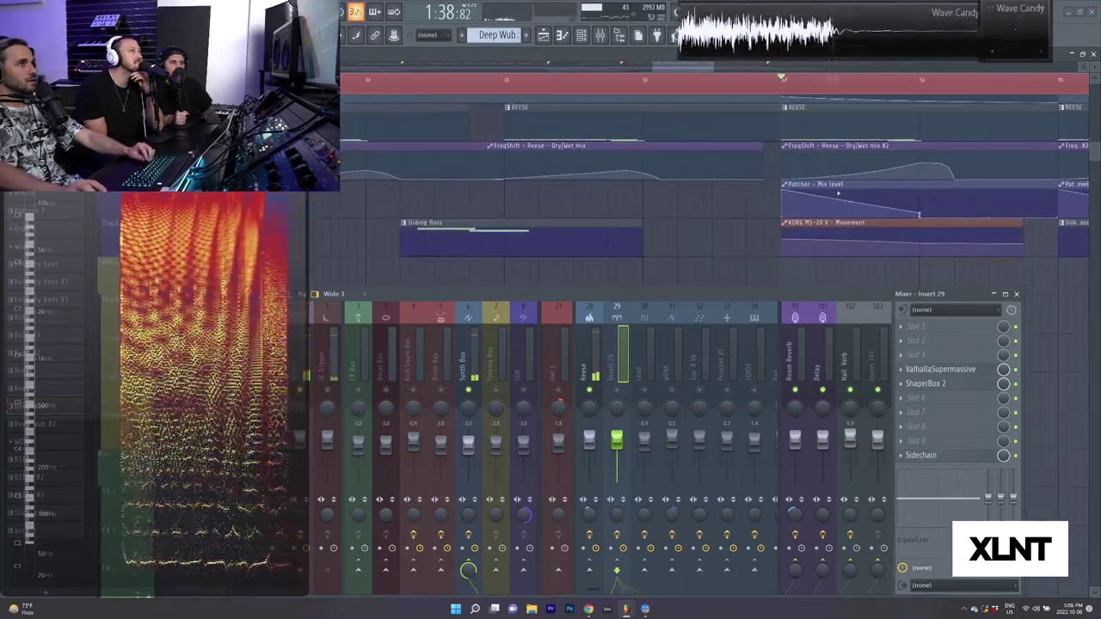
scroll(788, 88, "down", 1, "ctrl")
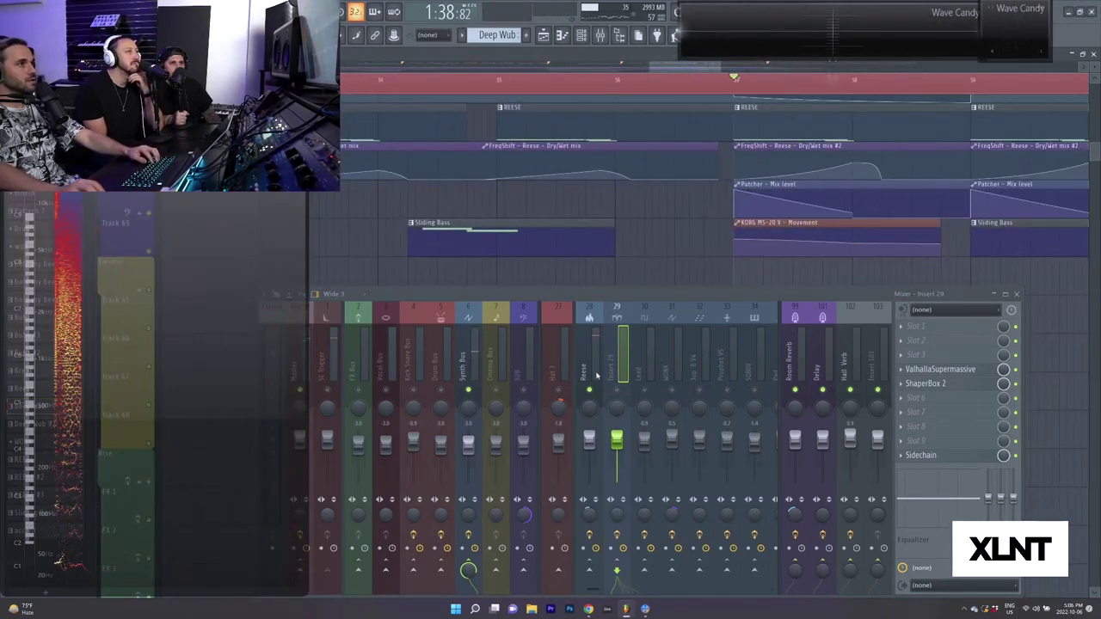
left_click(596, 375)
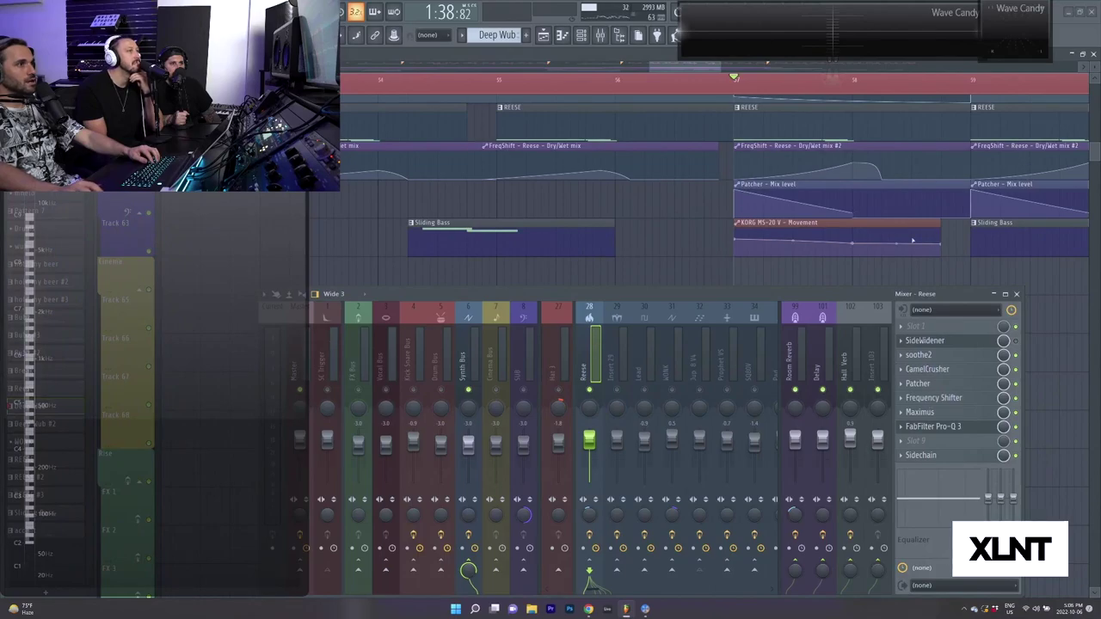
key("space")
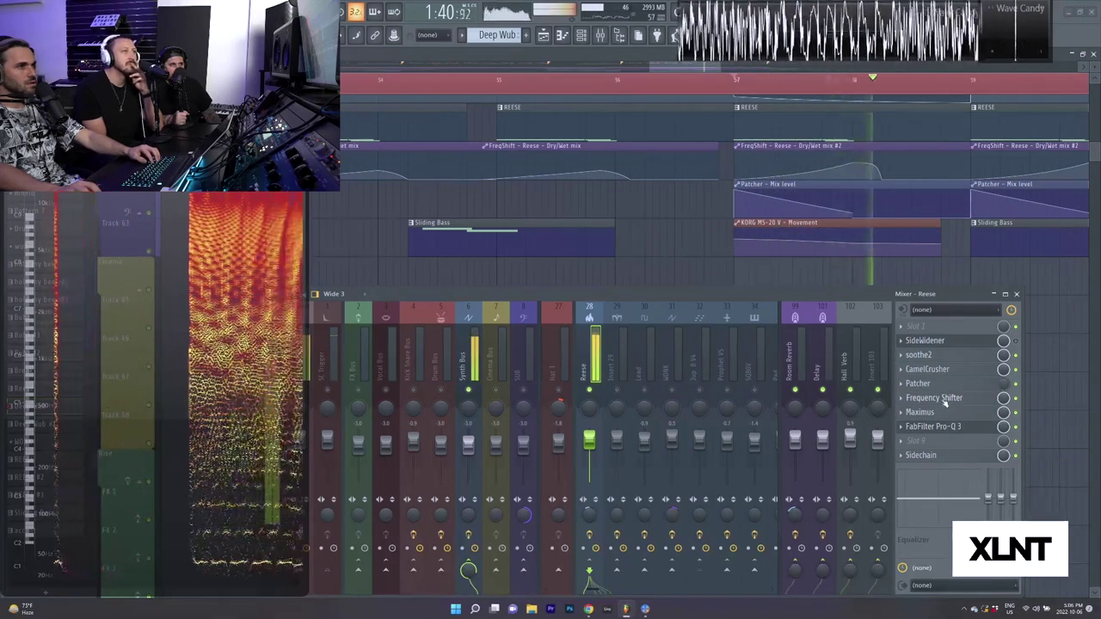
left_click(941, 386)
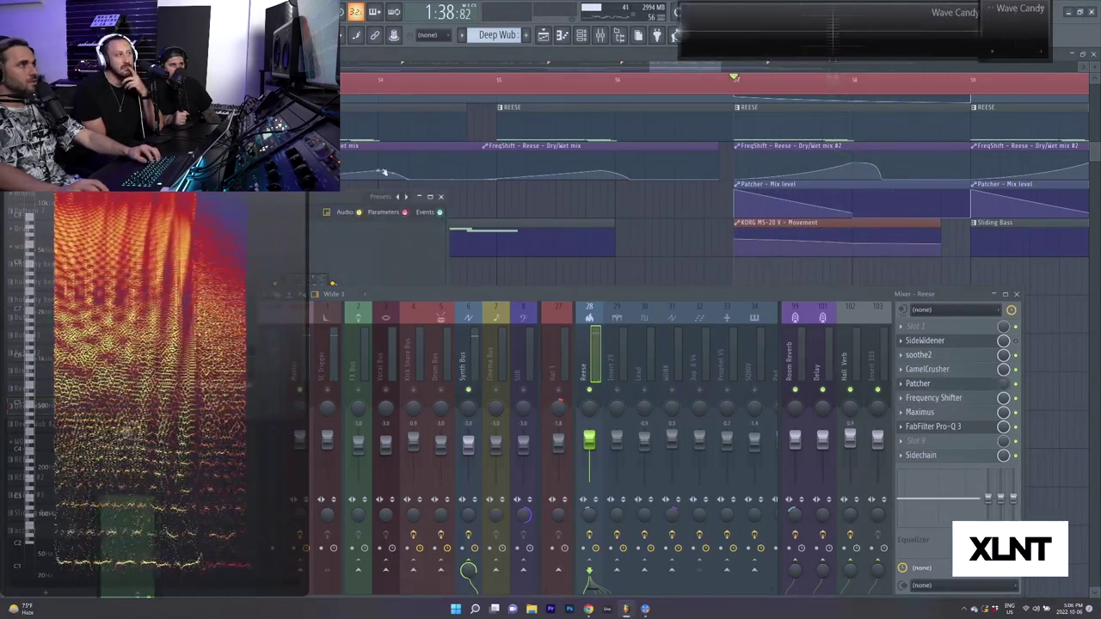
Move the mixer lower, replay Reese from bar 57 to study its Patcher flanger routing in the spectrum, and close Patcher.
left_click_drag(559, 296, 552, 371)
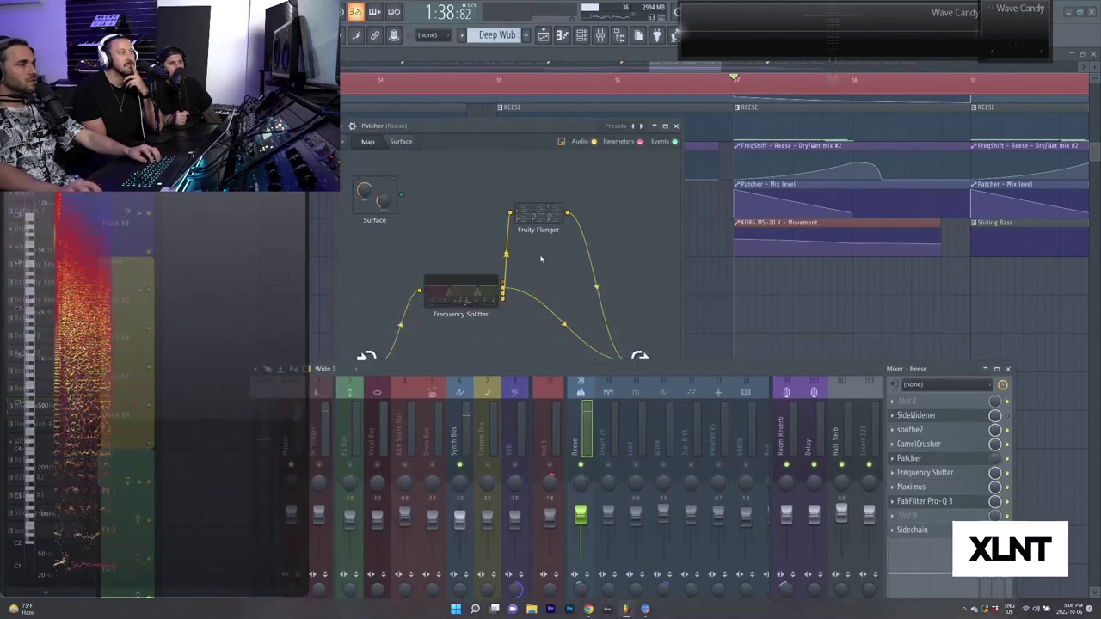
key("space")
left_click_drag(539, 215, 544, 232)
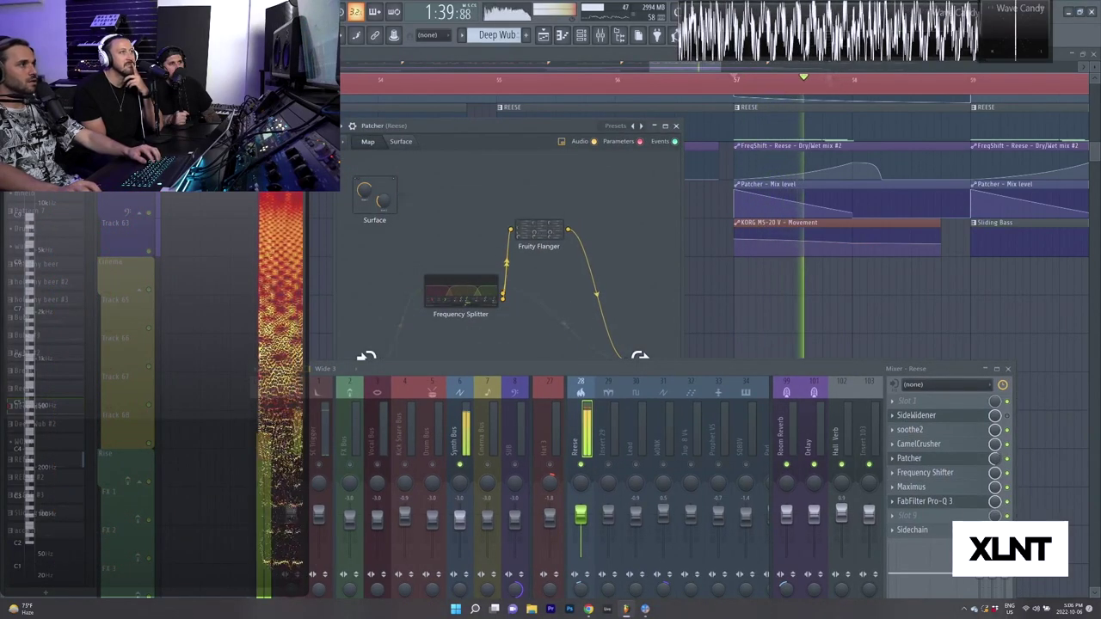
key("space")
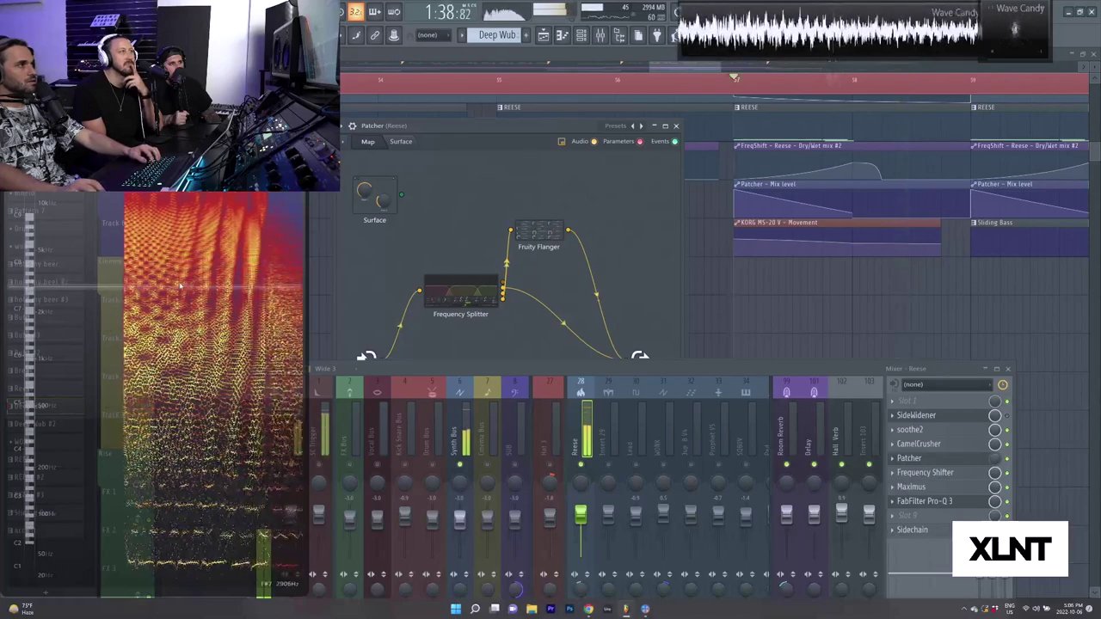
key("space")
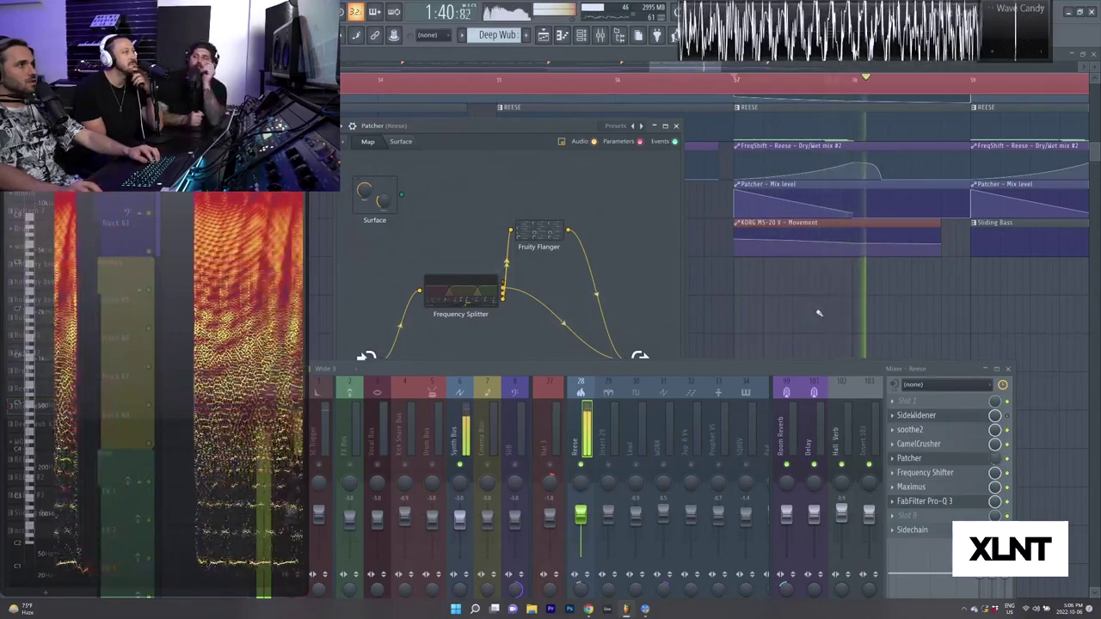
left_click(675, 126)
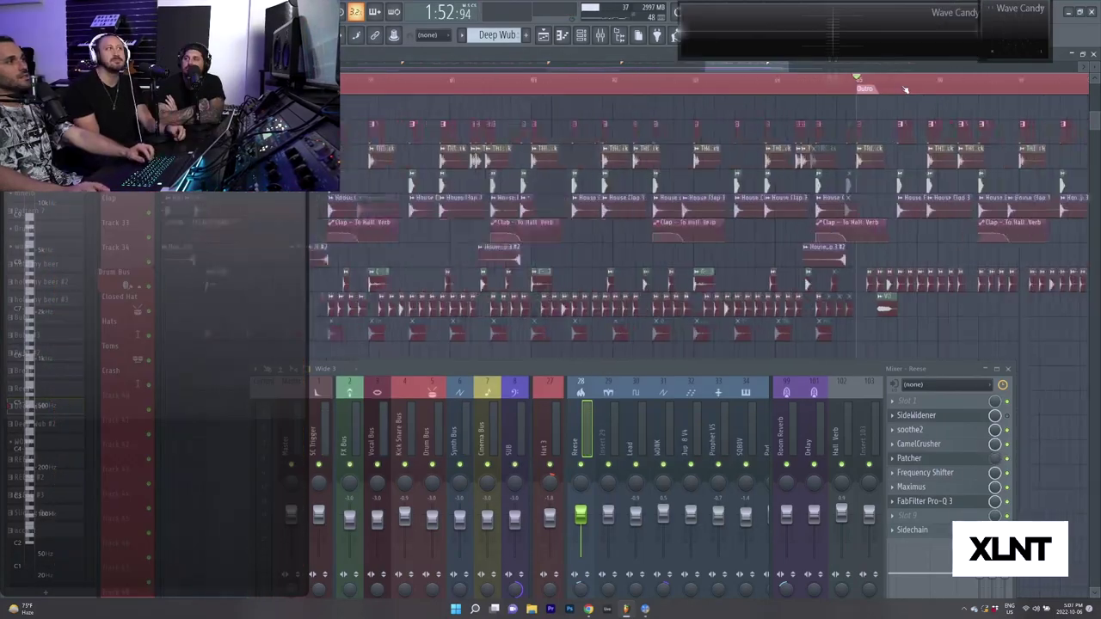
Move the mixer higher and play the start of the Outro several times to view the full mix in the spectrum.
scroll(905, 89, "up", 3)
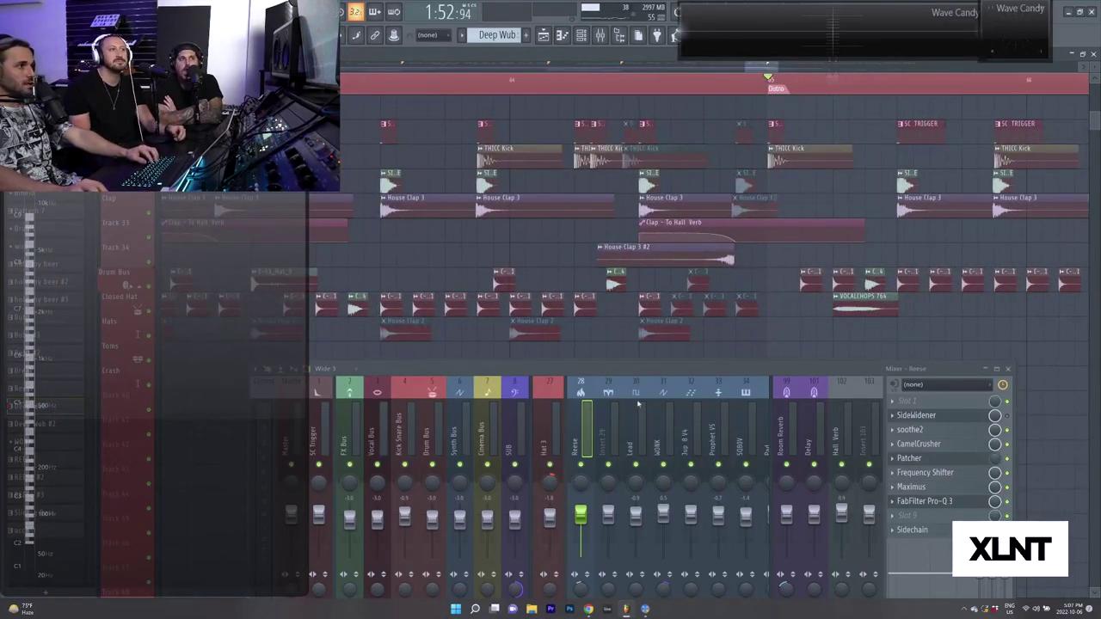
left_click_drag(602, 368, 494, 340)
scroll(533, 396, "down", 5)
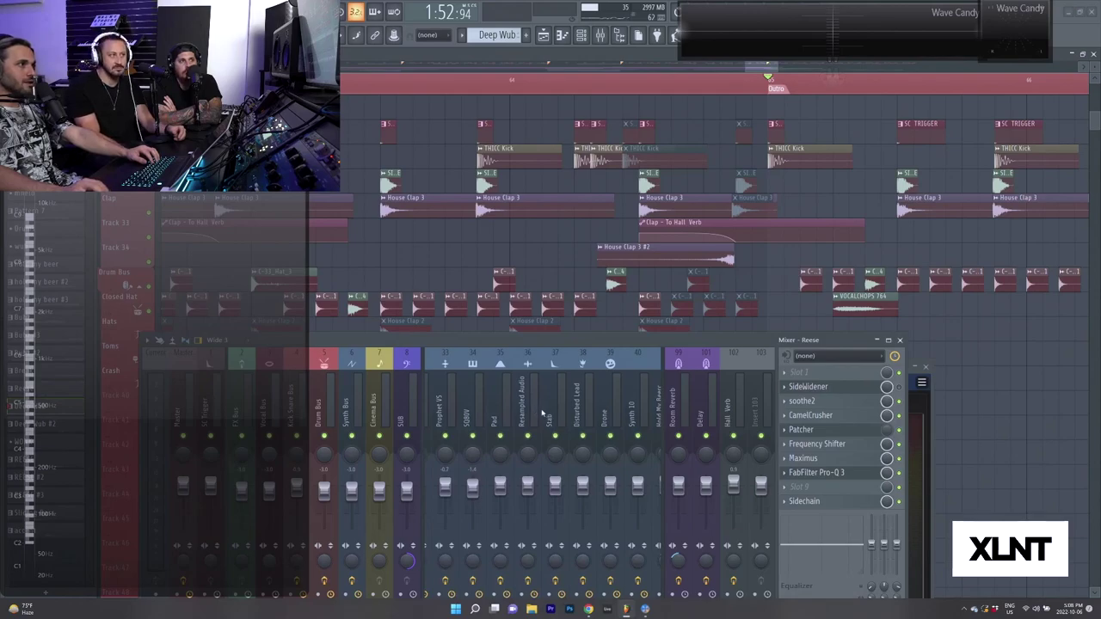
key("space")
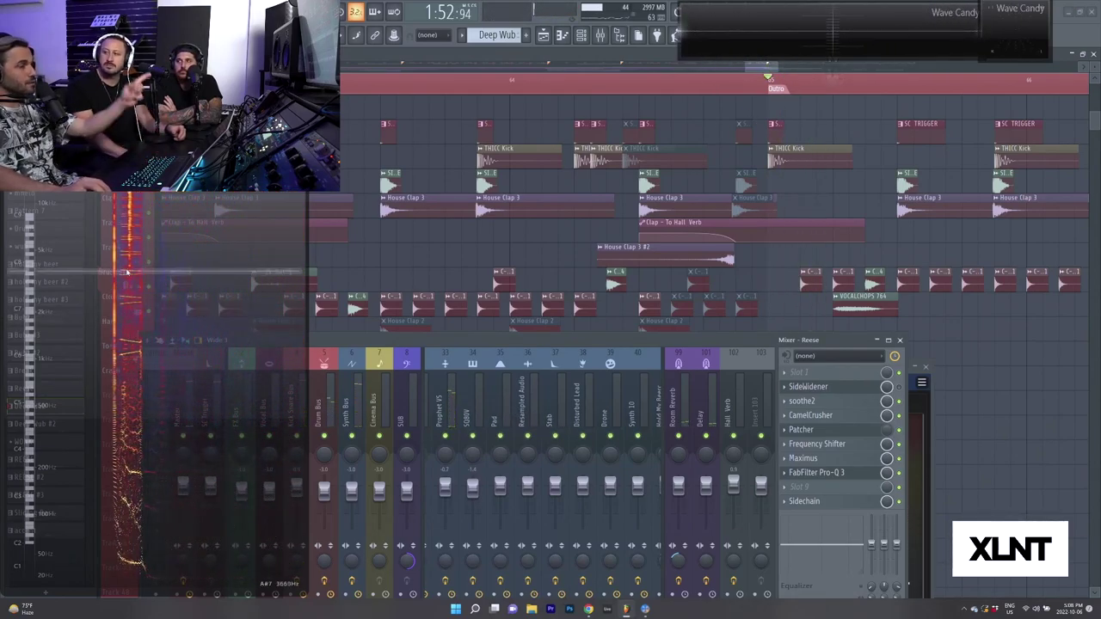
key("space")
key("space")
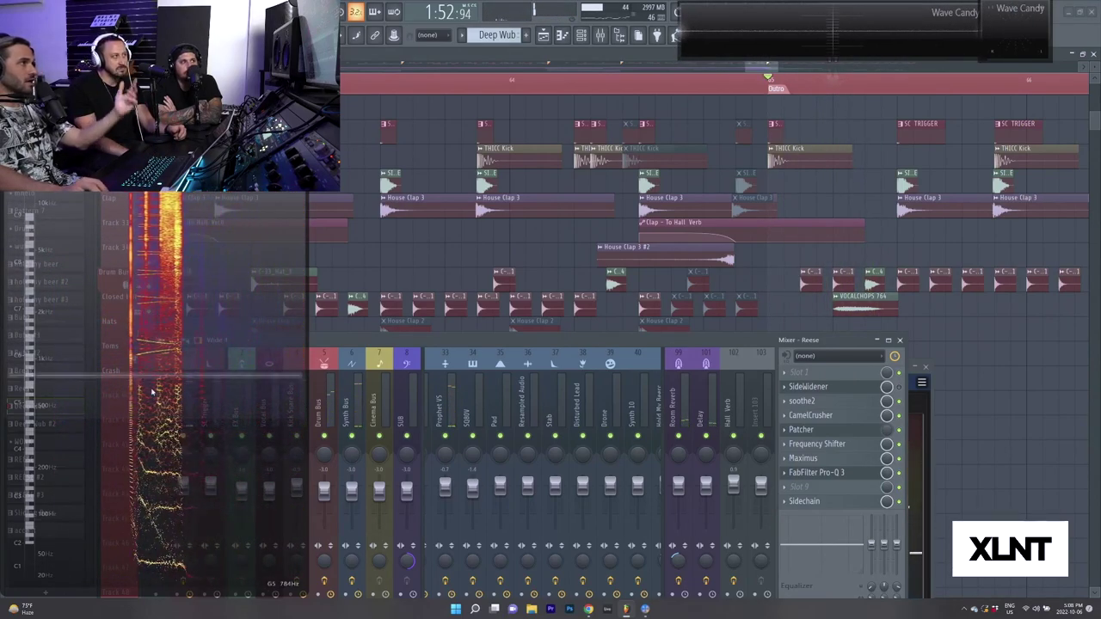
key("space")
key("space")
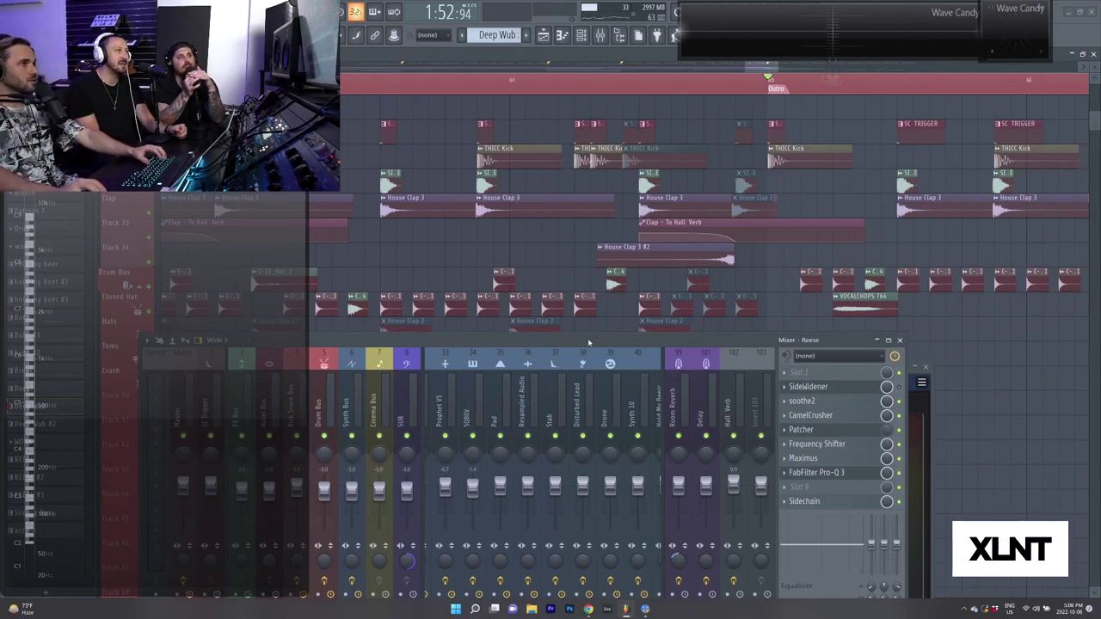
Play the opening beat of the Outro, stop, and select the Hold My Beer mixer track.
left_click_drag(590, 341, 599, 324)
scroll(599, 380, "down", 3)
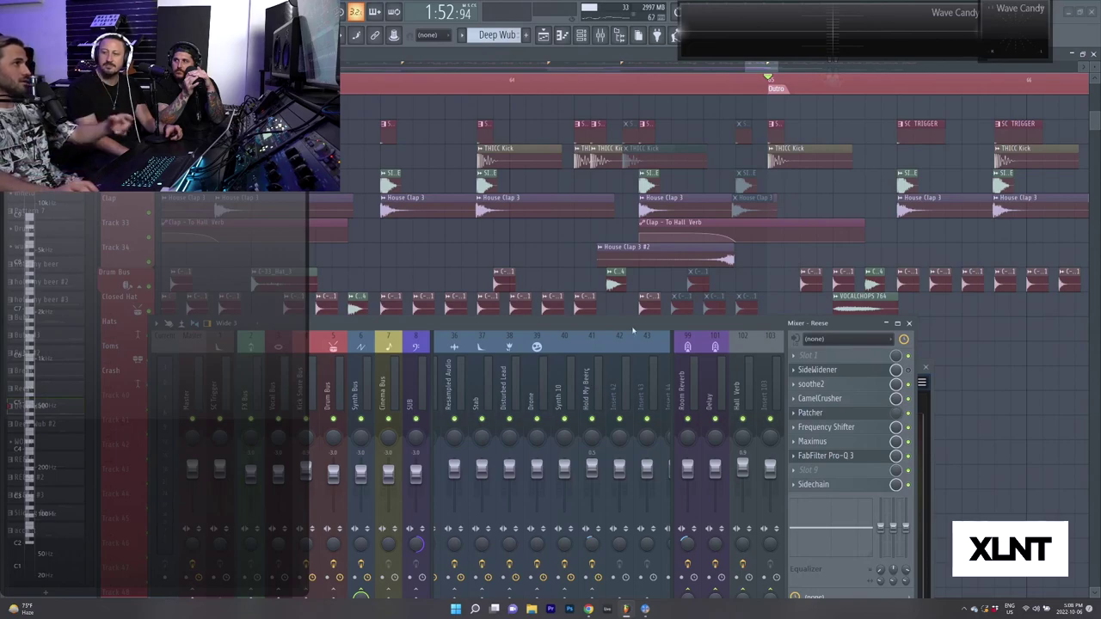
scroll(603, 383, "down", 6)
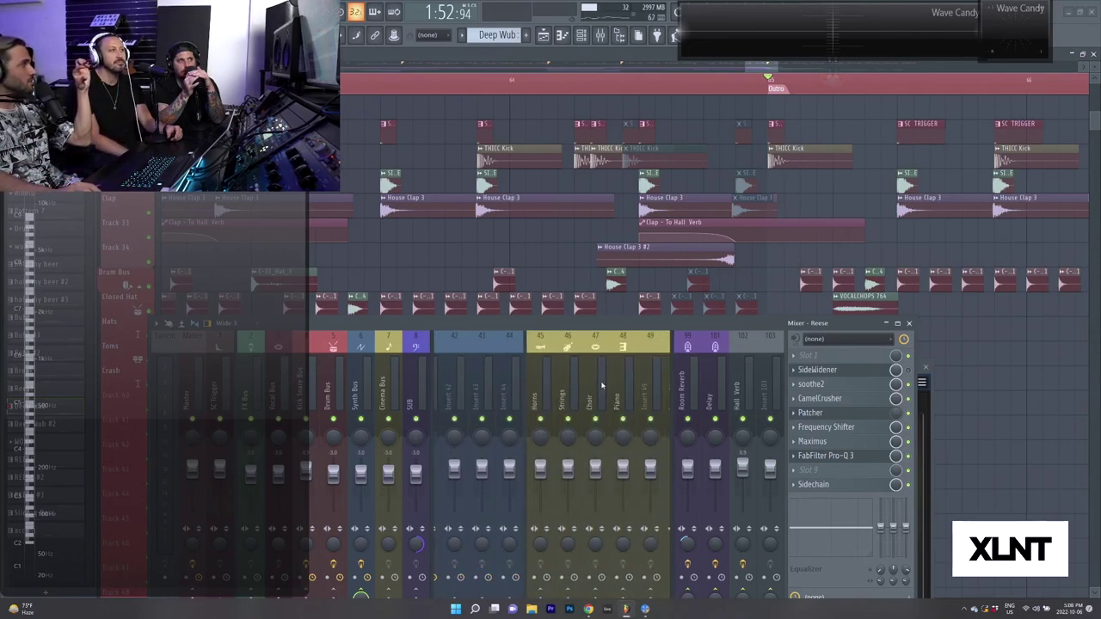
key("space")
scroll(602, 386, "down", 3)
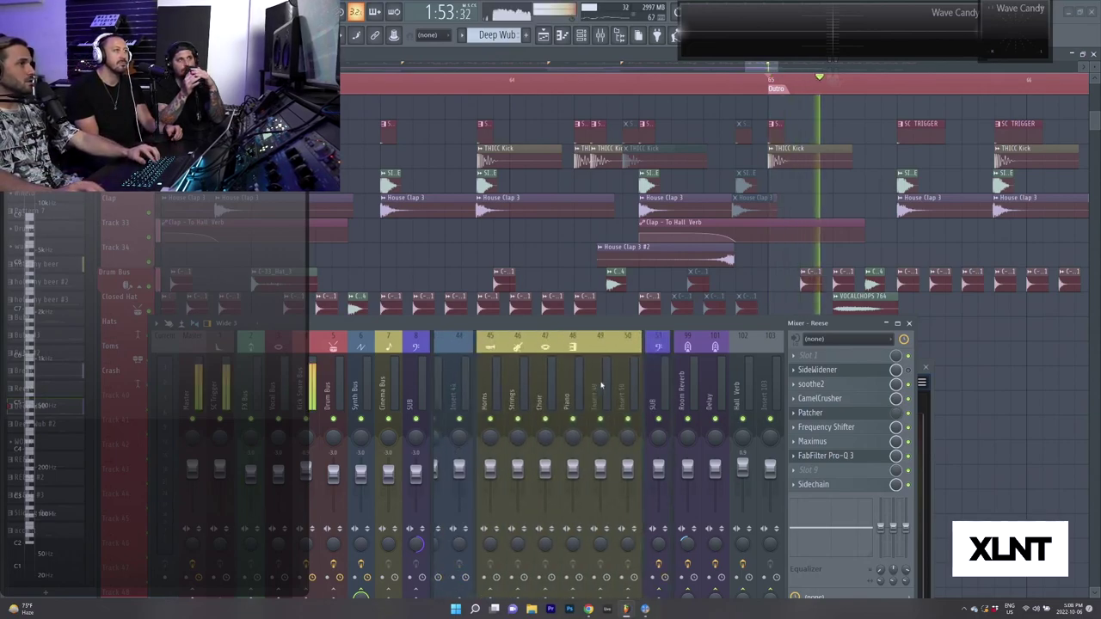
key("space")
scroll(560, 375, "up", 6)
left_click(514, 374)
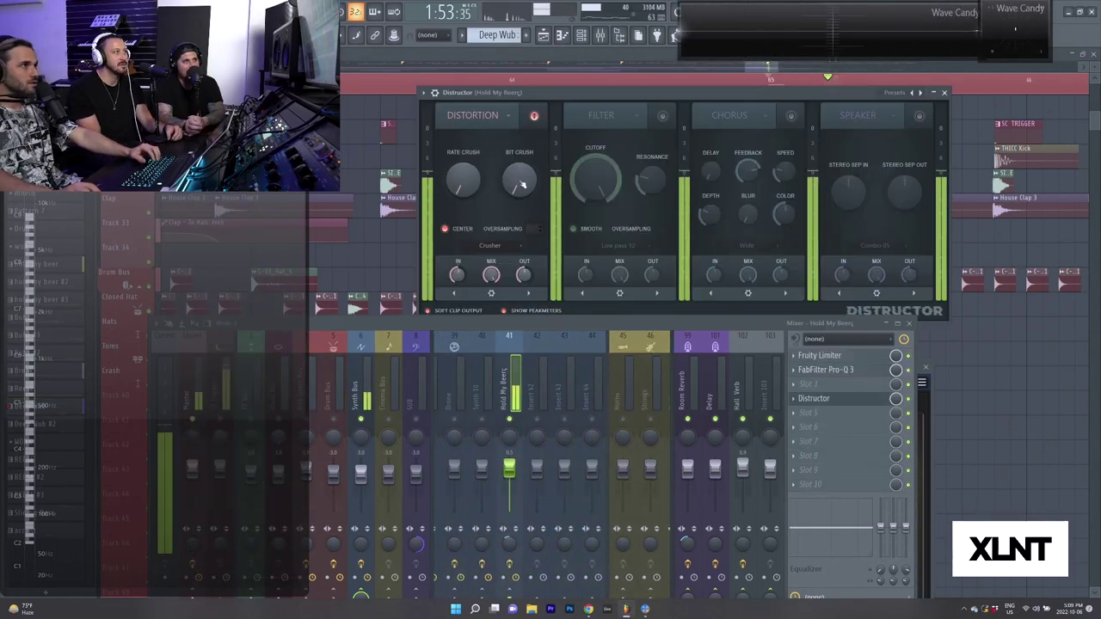
Raise Distructor's Rate Crush on the Hold My Beer track with Bit Crush at minimum, replaying the Outro to compare the spectrum.
left_click_drag(521, 186, 463, 157)
key("space")
key("space")
key("space")
key("space")
left_click_drag(519, 182, 519, 225)
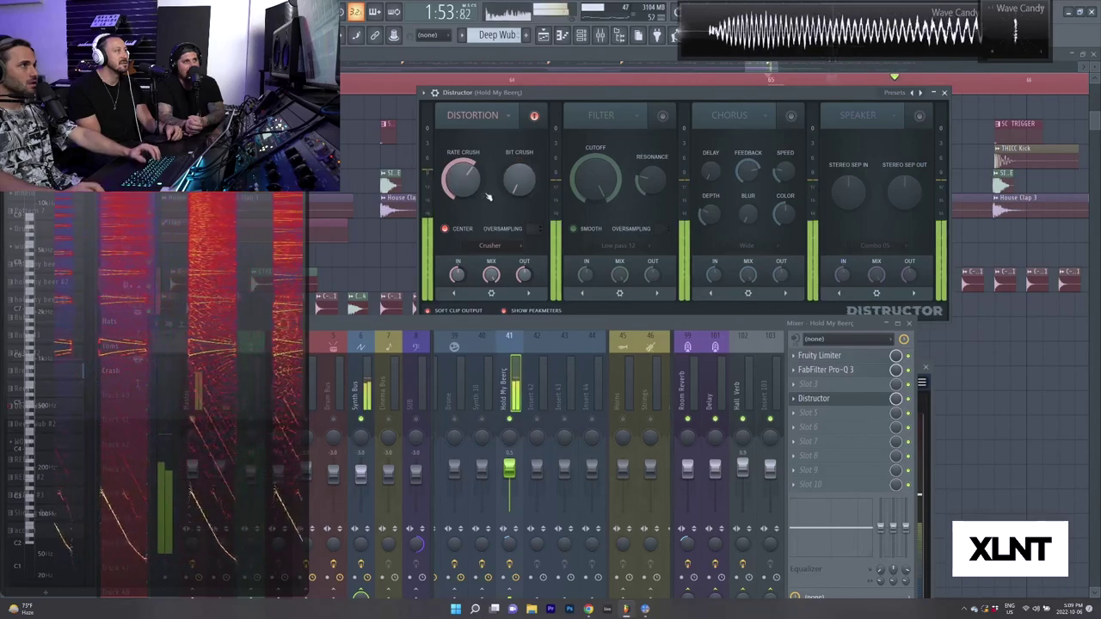
key("space")
key("space")
Readjust the Rate Crush amount, set the Crusher oversampling to 2x, and replay the Outro to check for aliasing.
left_click_drag(465, 188, 465, 155)
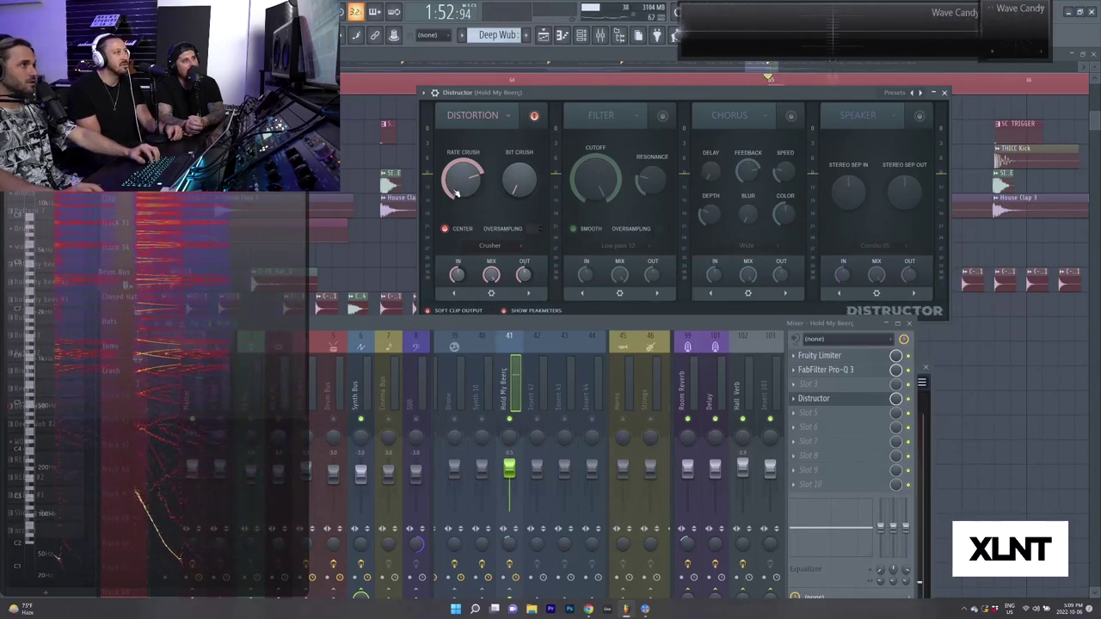
left_click_drag(537, 235, 536, 226)
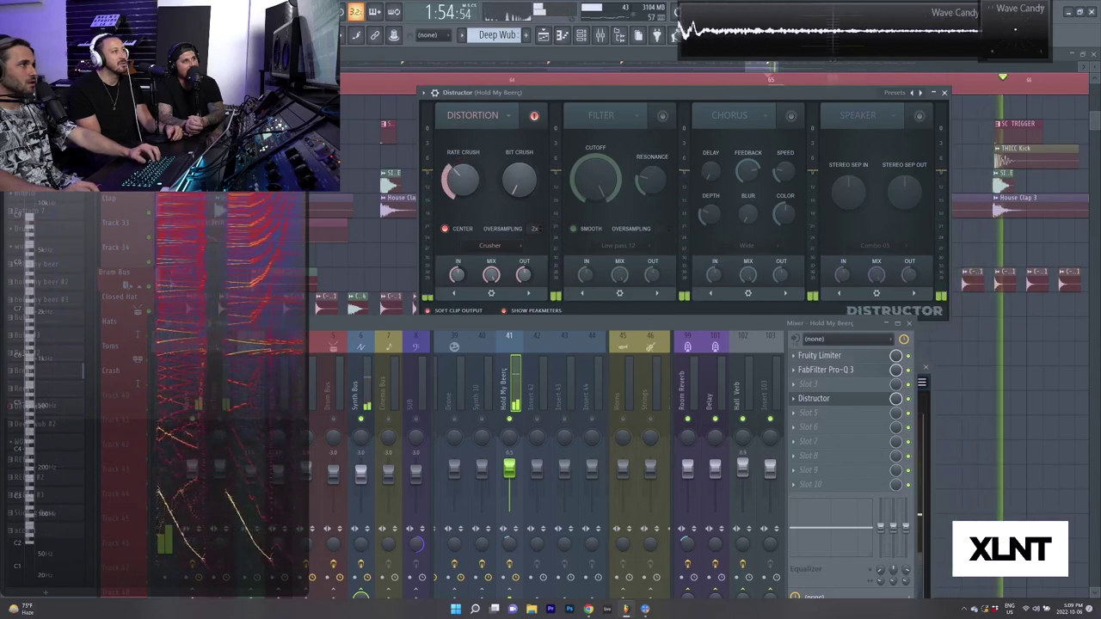
key("space")
key("space")
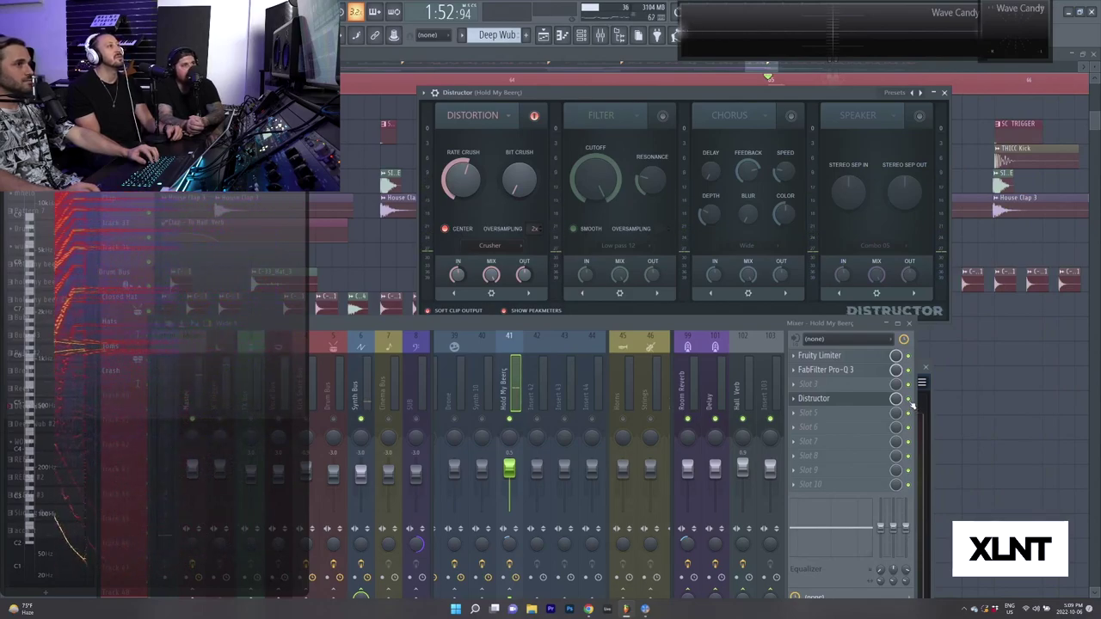
Delete Distructor from the Hold My Beer track's effect slots and move the mixer lower.
right_click(799, 400)
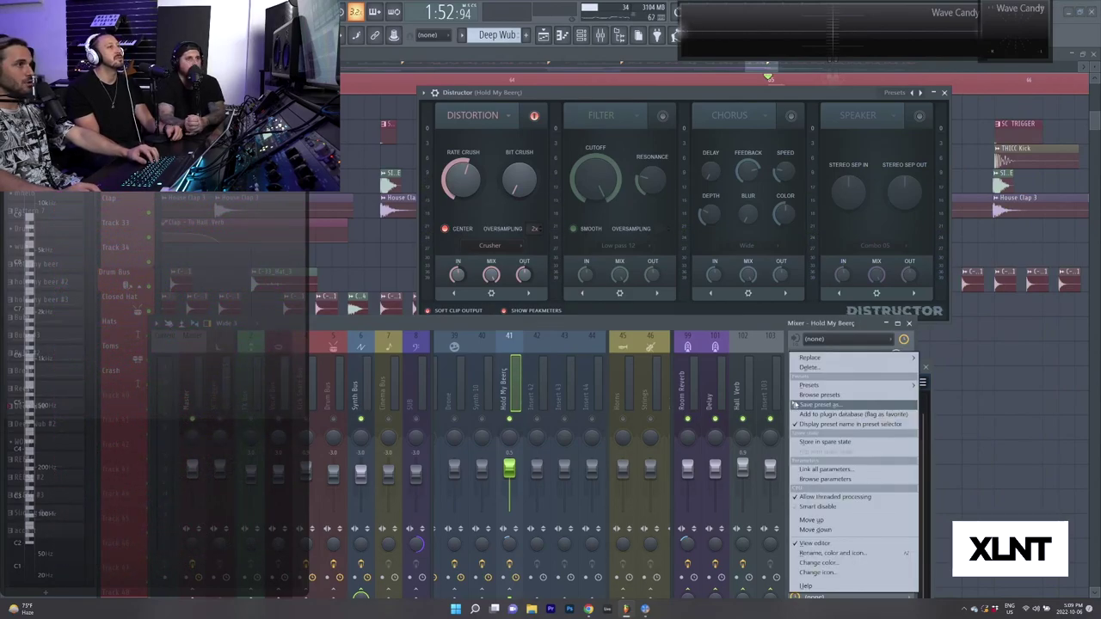
left_click(833, 387)
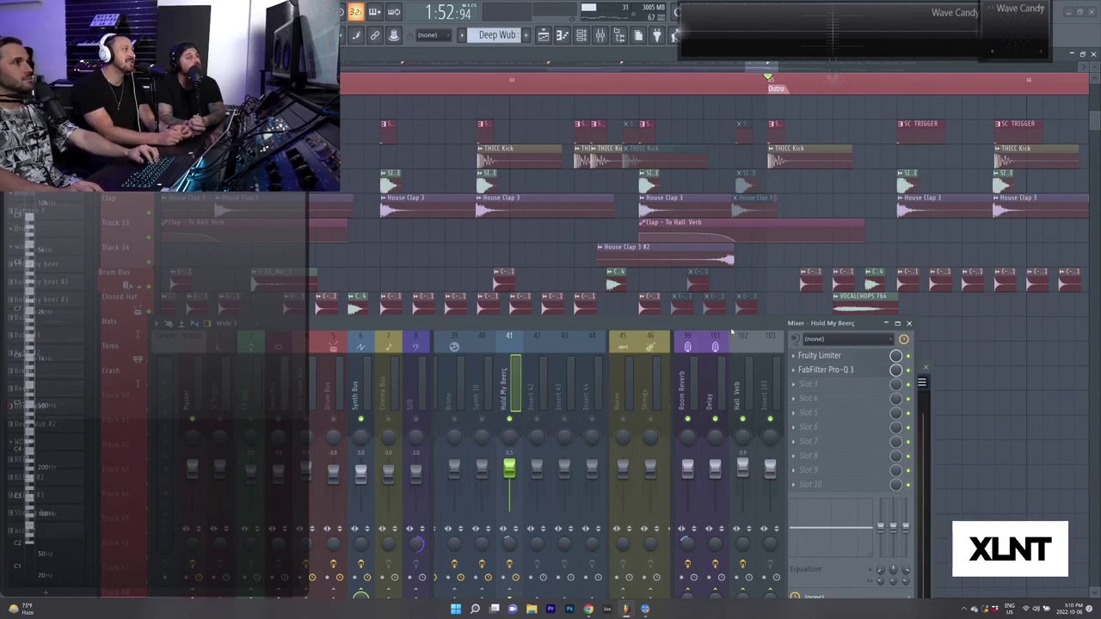
left_click_drag(732, 327, 727, 370)
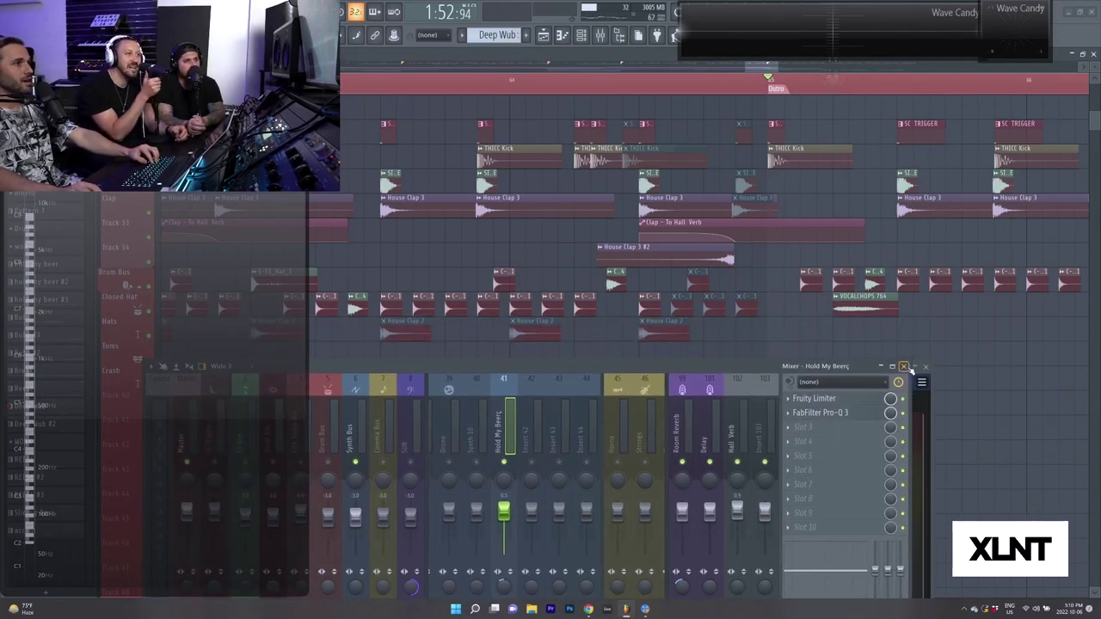
Delete Insight 2 from the Master track's effect slots.
left_click_drag(536, 368, 739, 385)
left_click(394, 444)
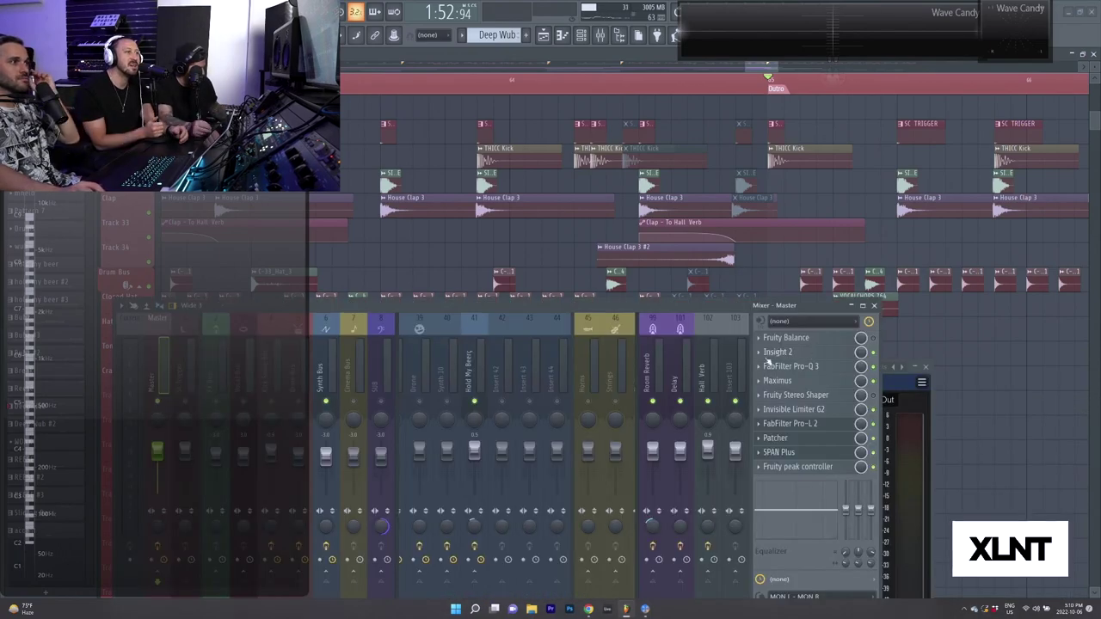
left_click(766, 354)
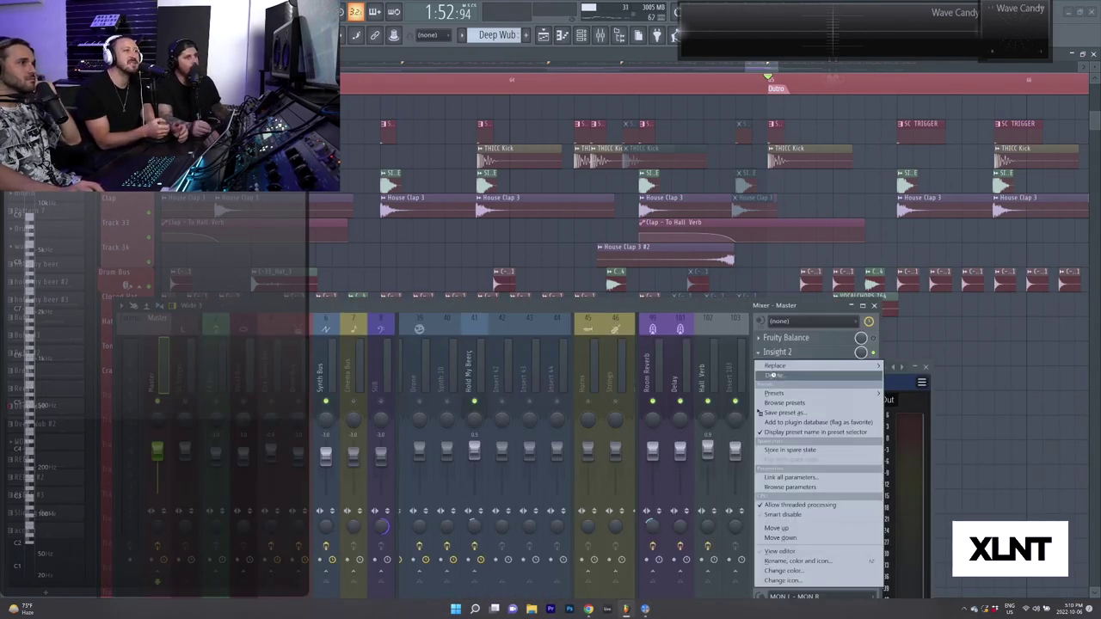
left_click(771, 376)
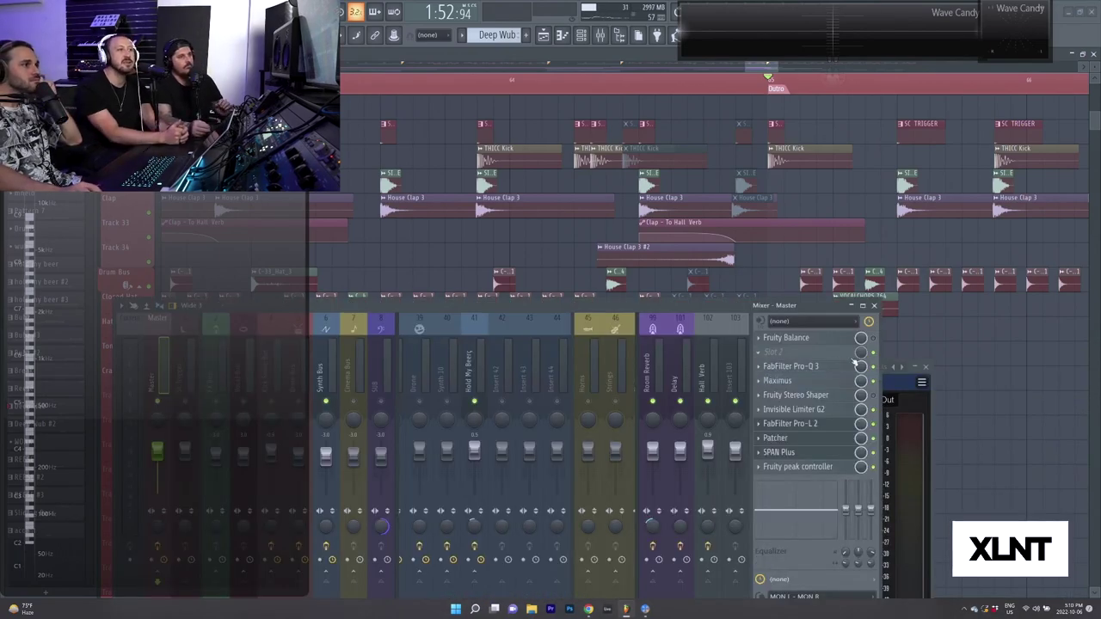
Open Invisible Limiter G2 from the Master track, review its Settings, Processing and Troubleshooting options, and return to the plugin interface.
left_click(807, 410)
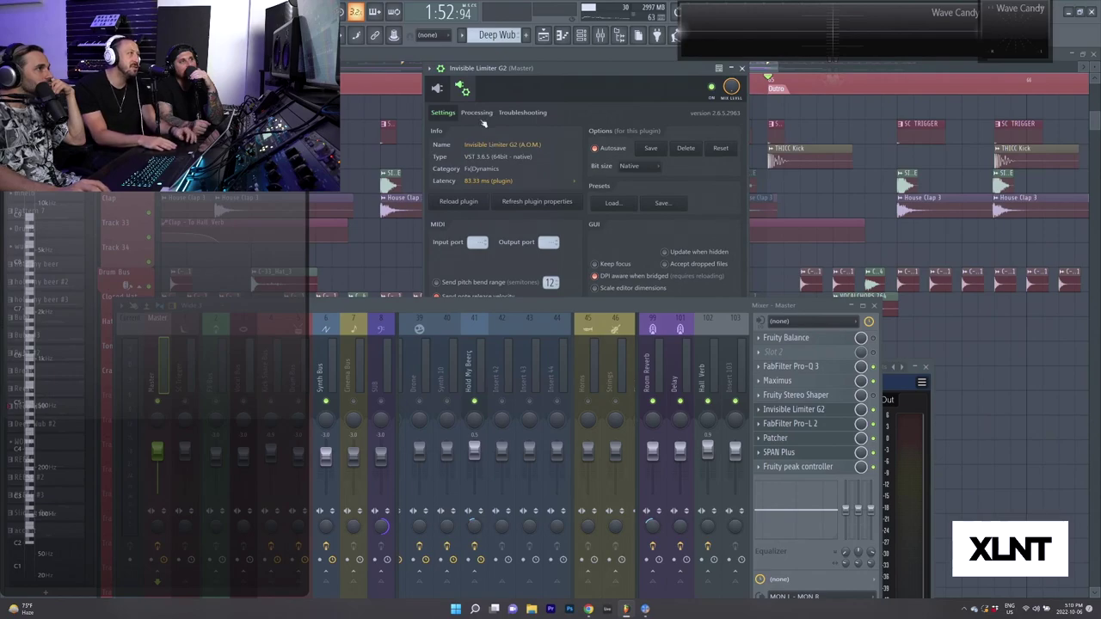
left_click(478, 113)
left_click(521, 113)
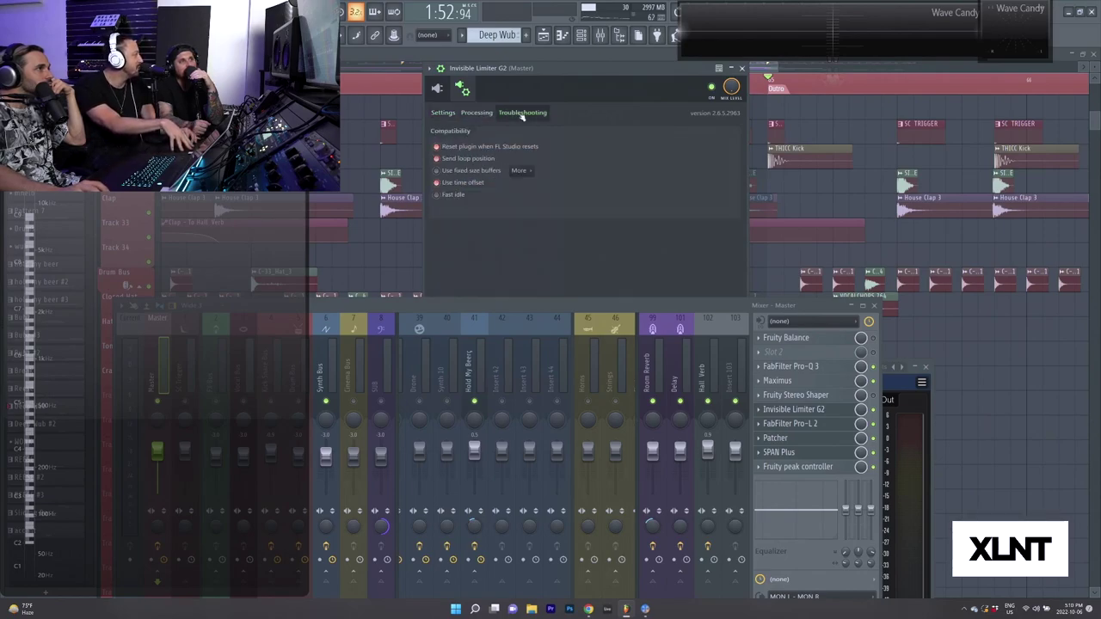
left_click(473, 114)
left_click(444, 114)
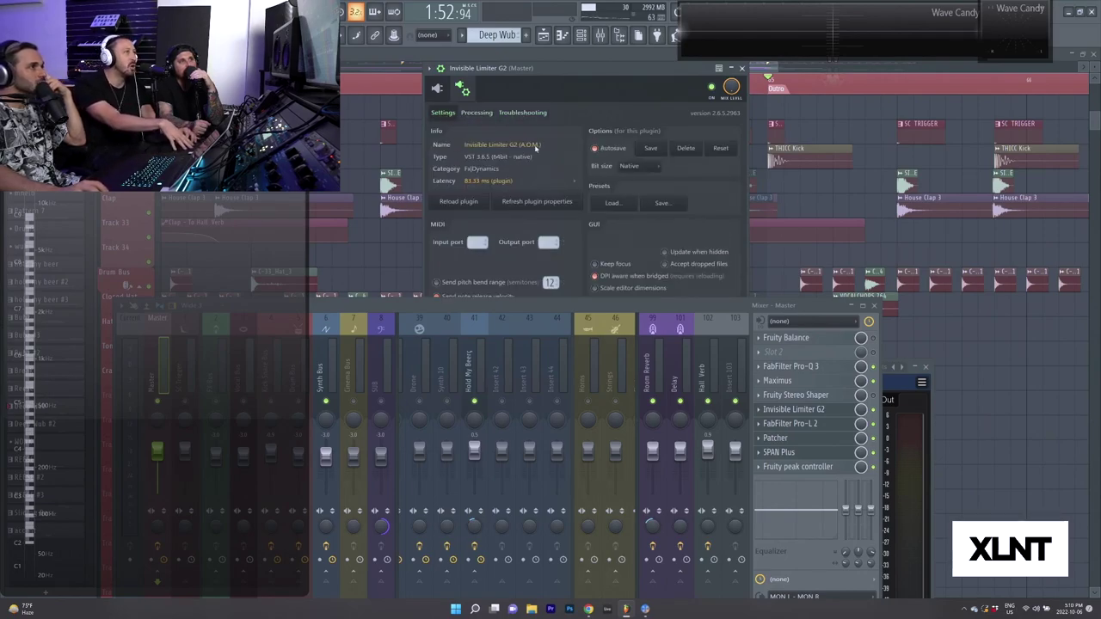
left_click_drag(546, 305, 545, 361)
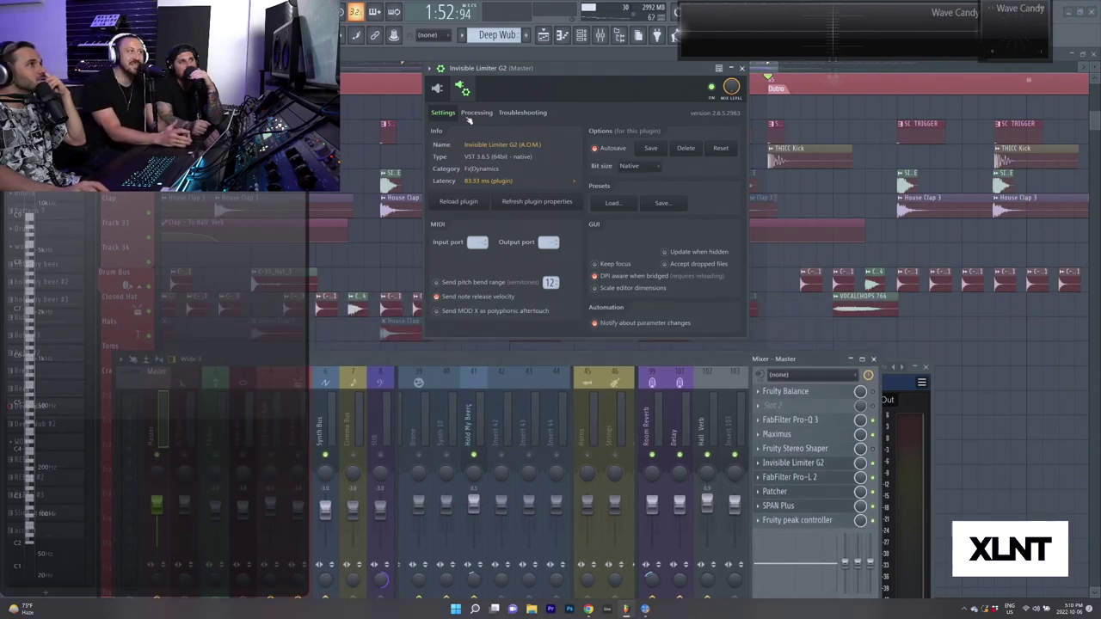
left_click(438, 88)
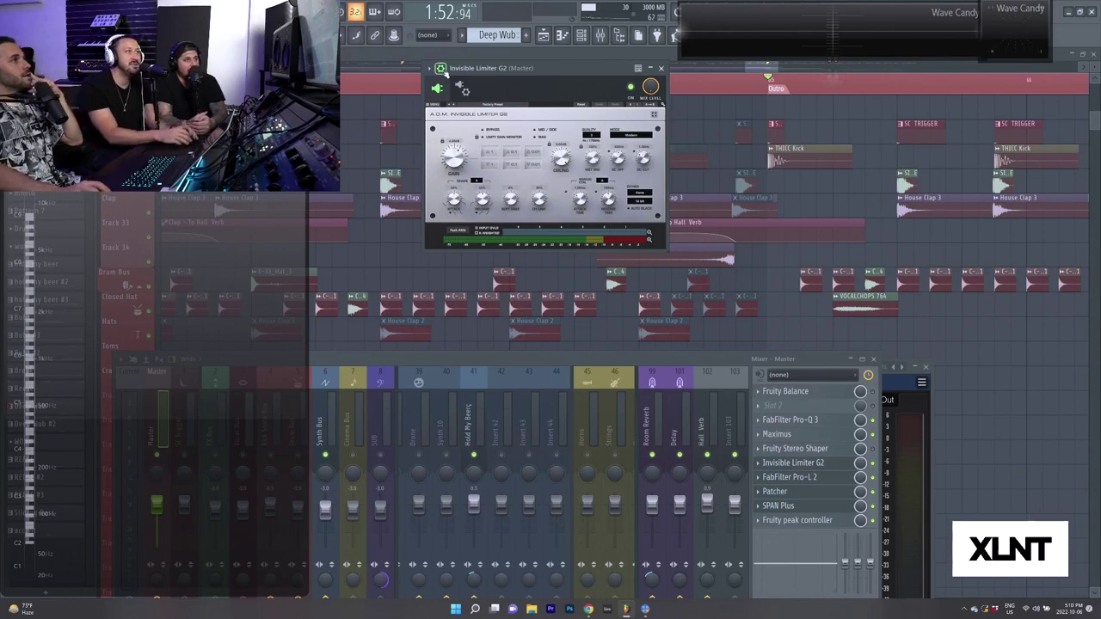
left_click(432, 67)
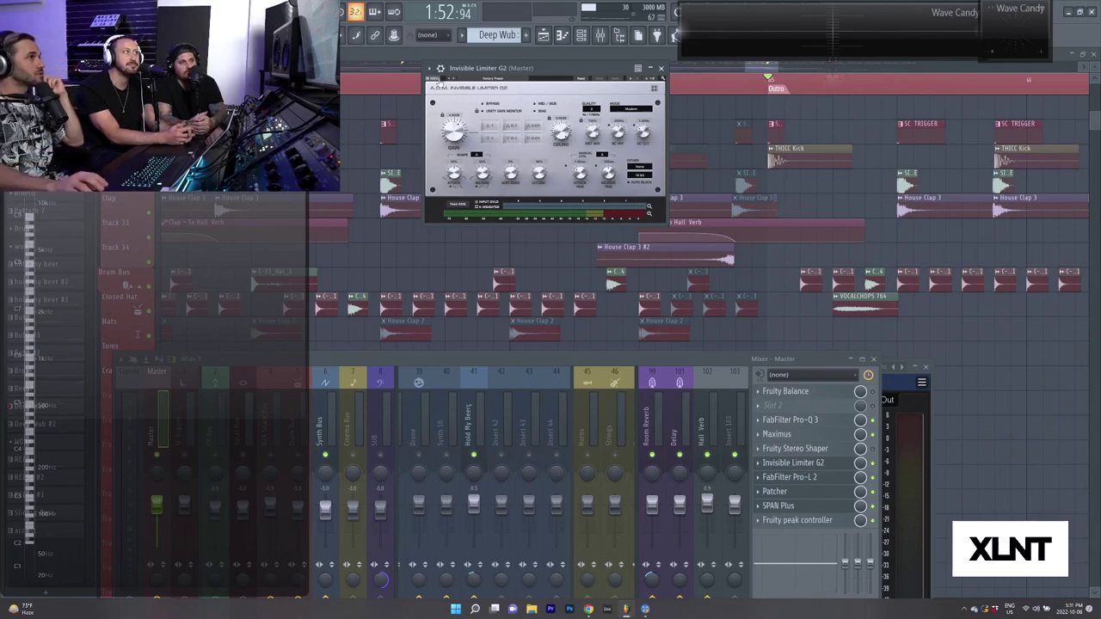
Reposition Invisible Limiter G2 and recheck its wrapper's Processing, Troubleshooting and Settings options.
left_click_drag(533, 67, 512, 88)
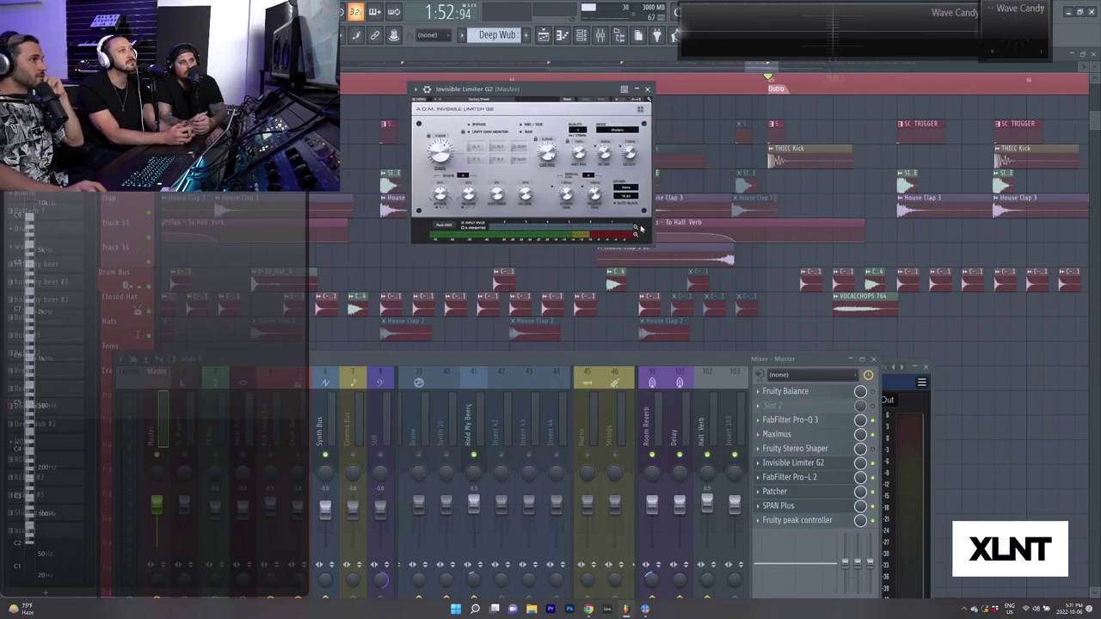
left_click(426, 88)
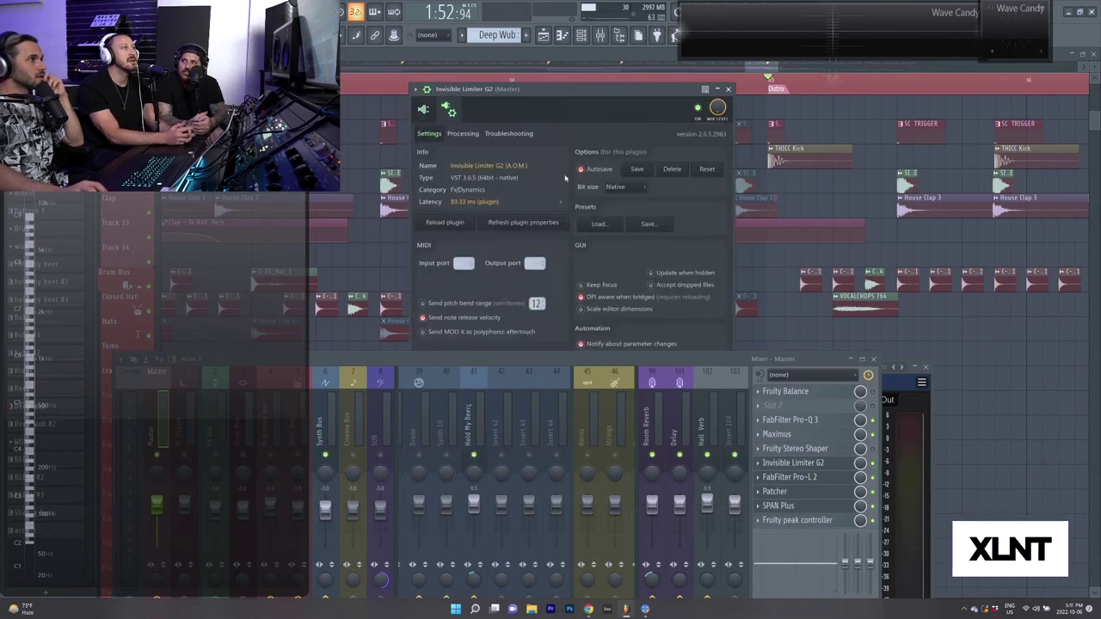
left_click(466, 135)
left_click(507, 138)
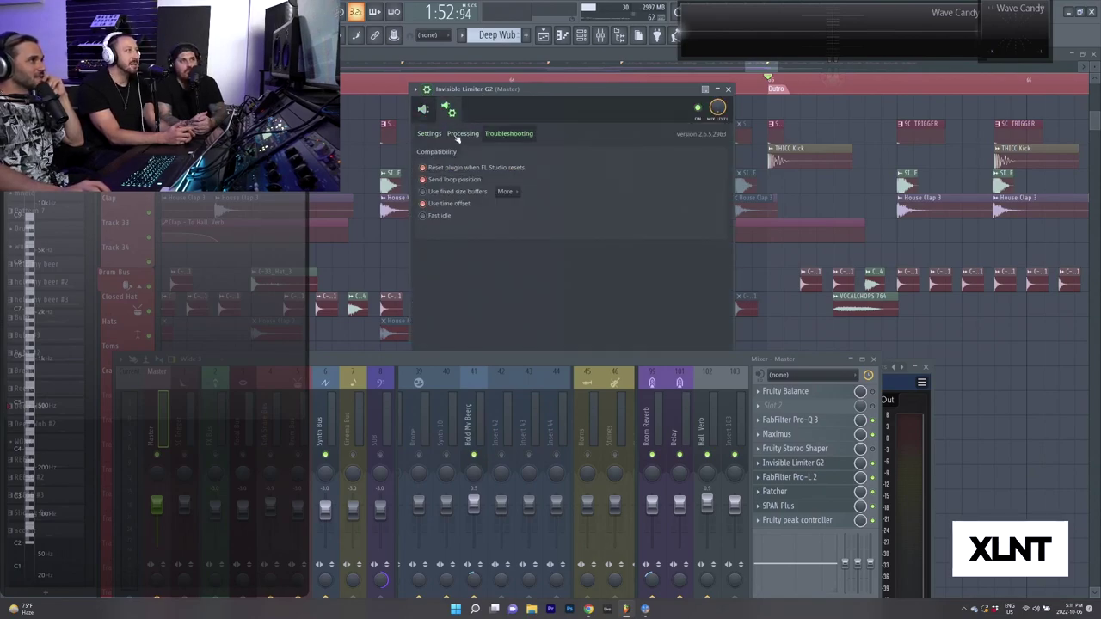
left_click(460, 136)
left_click(427, 135)
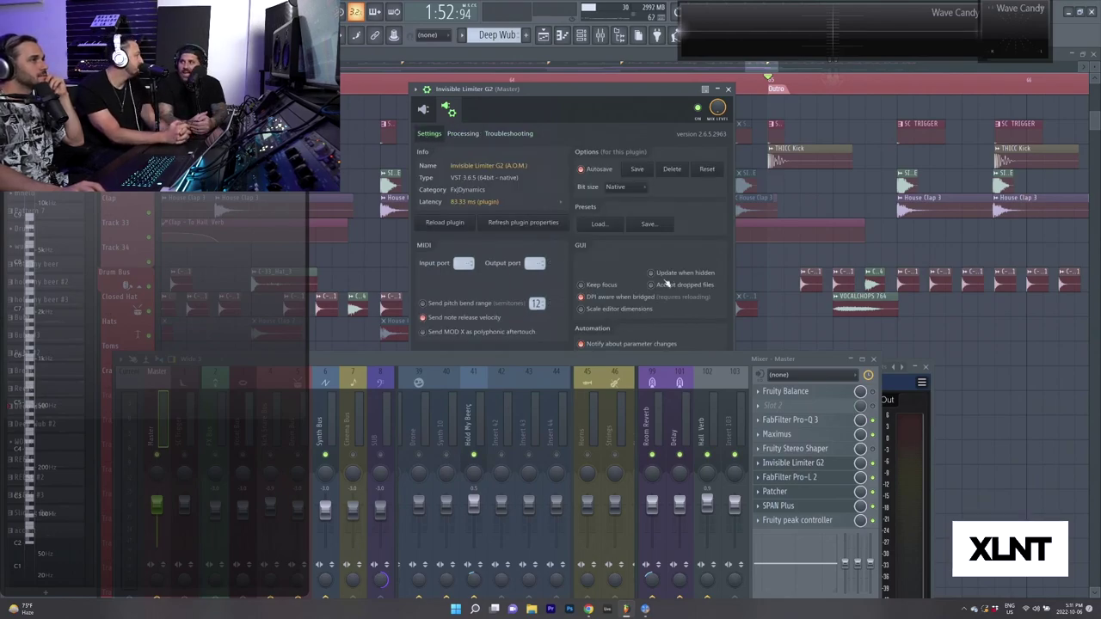
Enable Scale editor dimensions for Invisible Limiter G2 and check its Processing options.
left_click_drag(631, 350, 630, 373)
left_click(629, 312)
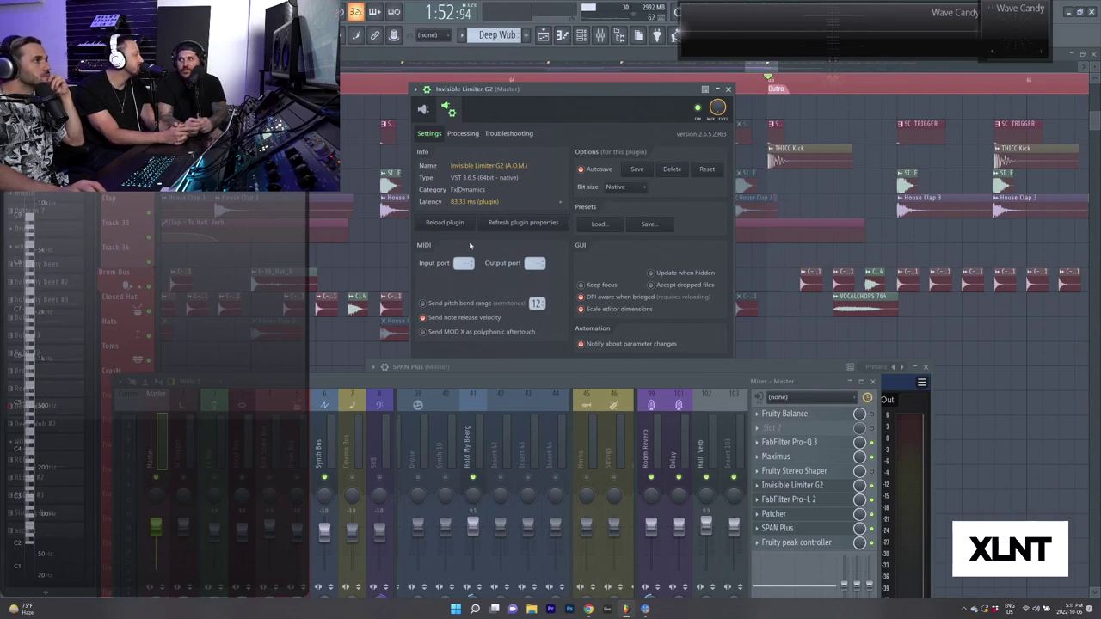
left_click(461, 134)
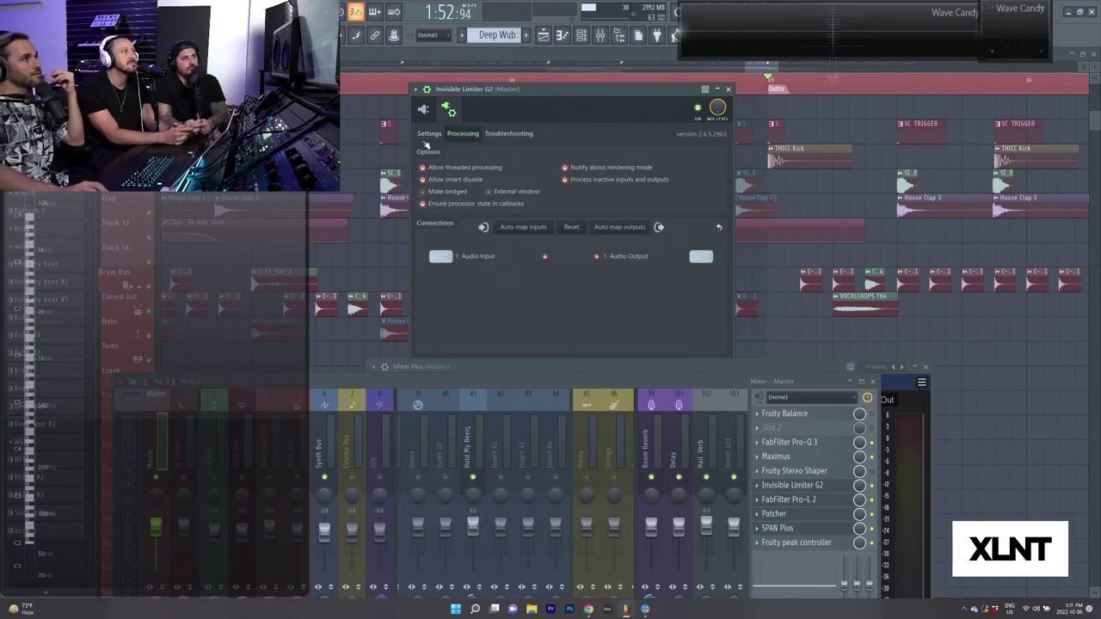
left_click(428, 133)
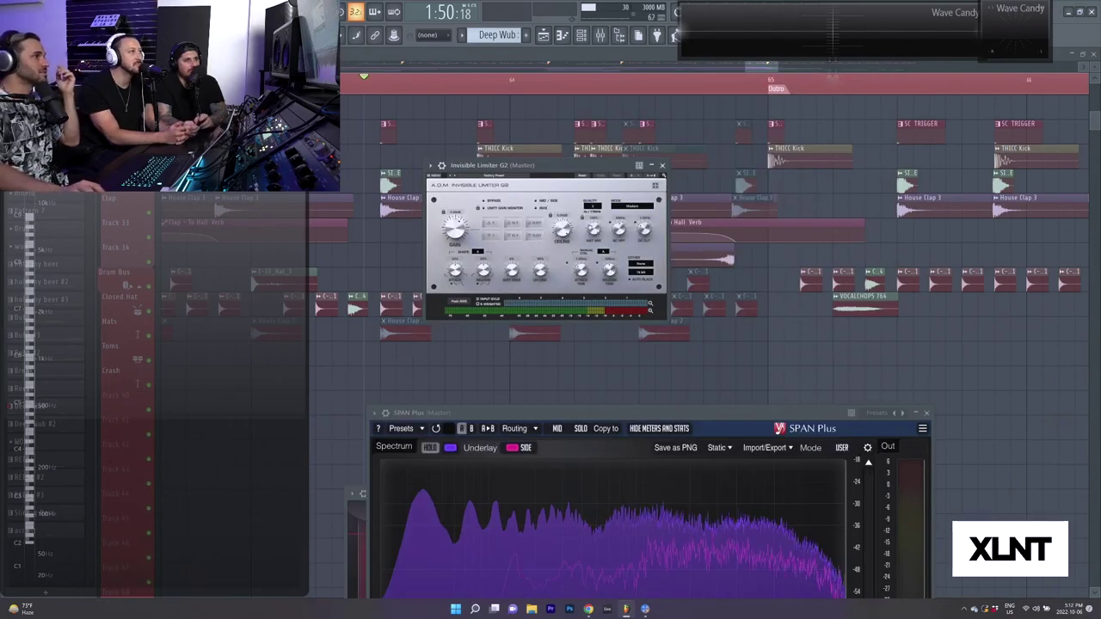
Turn off SPAN Plus's spectrum Hold and arrange its window directly below Invisible Limiter G2.
left_click_drag(481, 170, 478, 151)
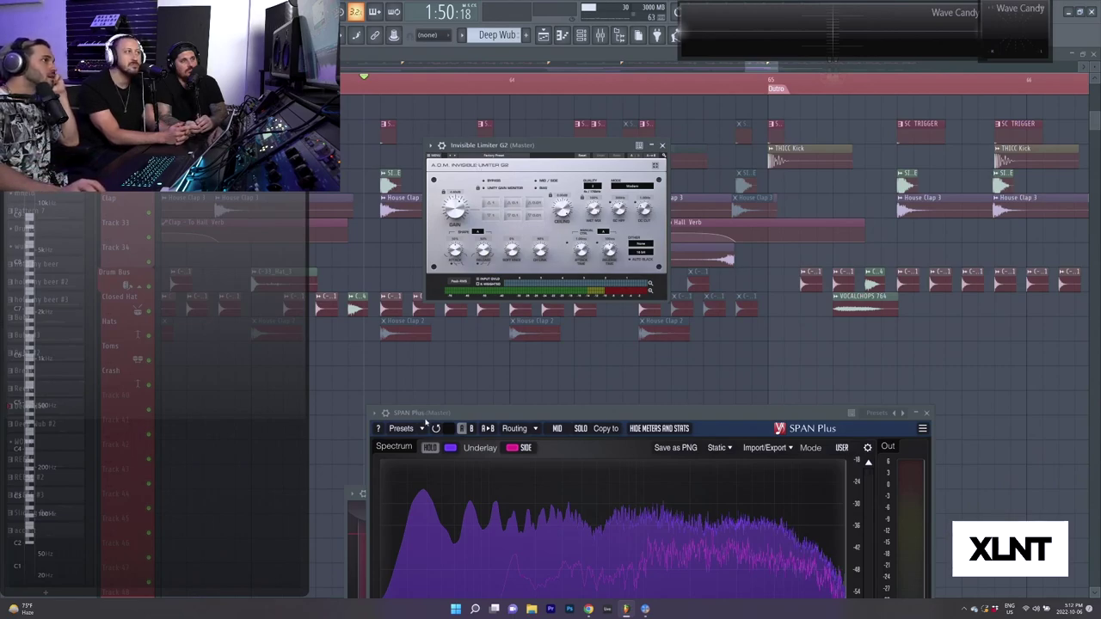
left_click_drag(418, 409, 410, 338)
left_click(422, 376)
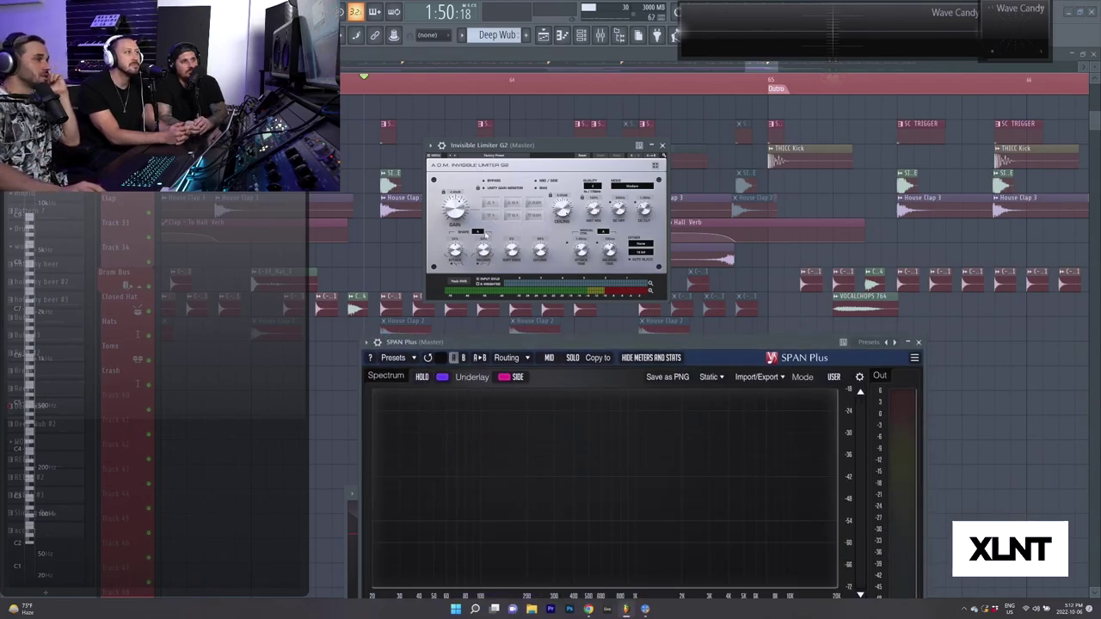
left_click_drag(508, 345, 496, 313)
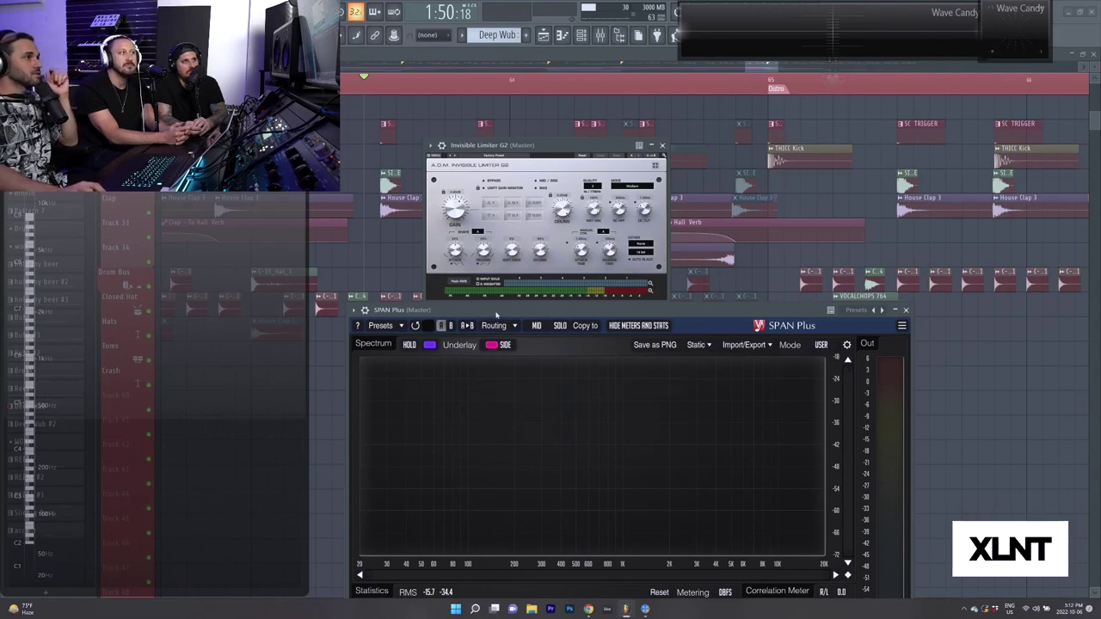
left_click_drag(497, 313, 497, 321)
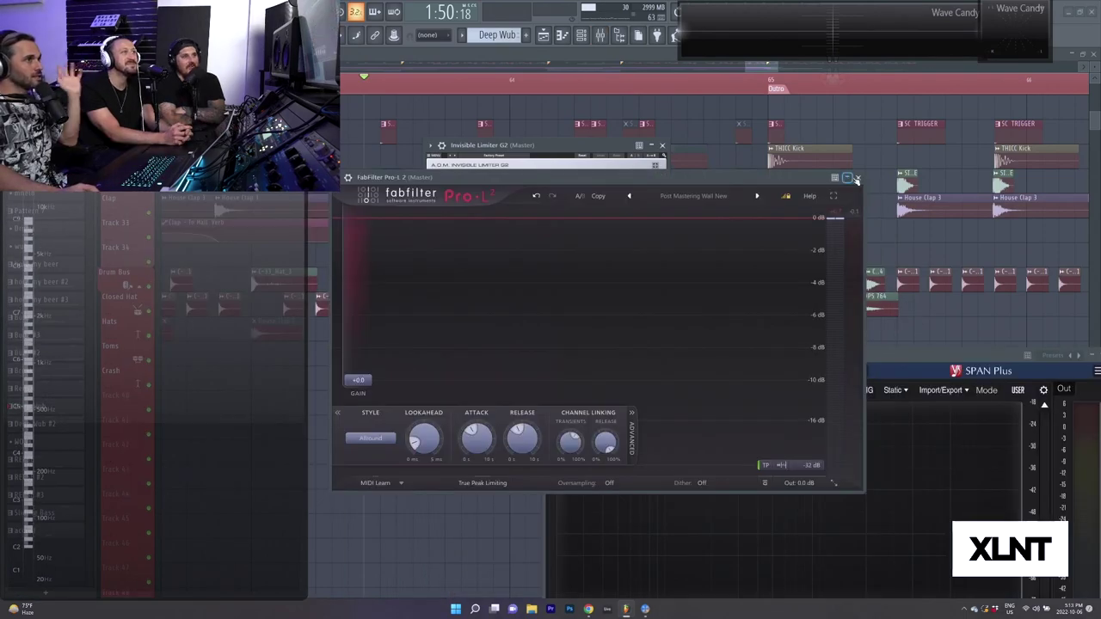
Raise the SPAN Plus window, show the mixer, and reopen FabFilter Pro-L 2 from the Master track's effect slots.
left_click(857, 178)
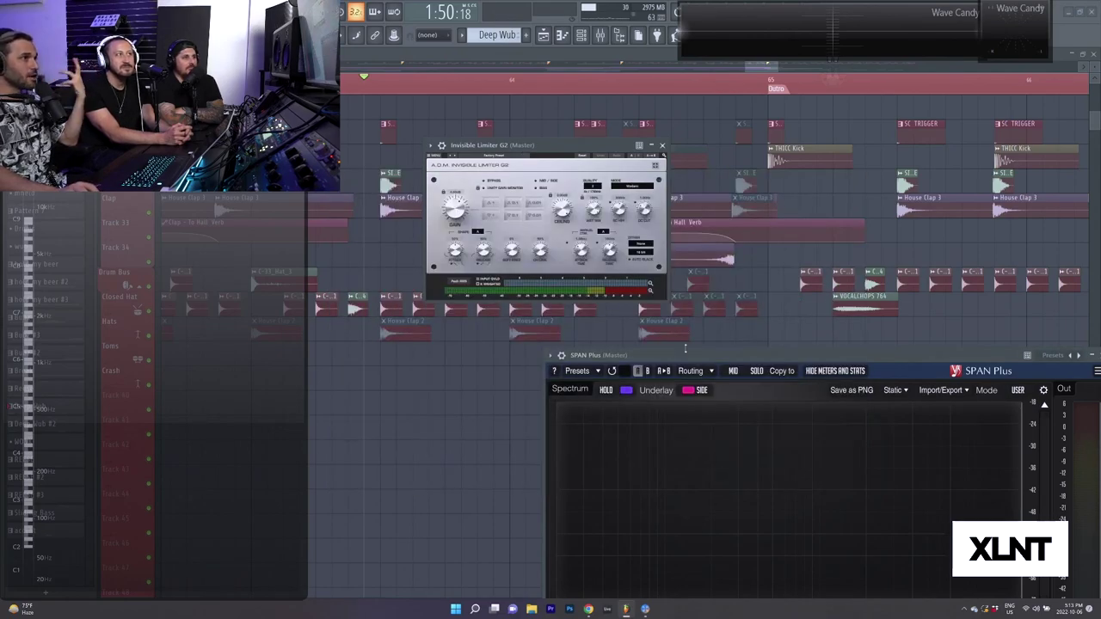
left_click_drag(687, 357, 661, 280)
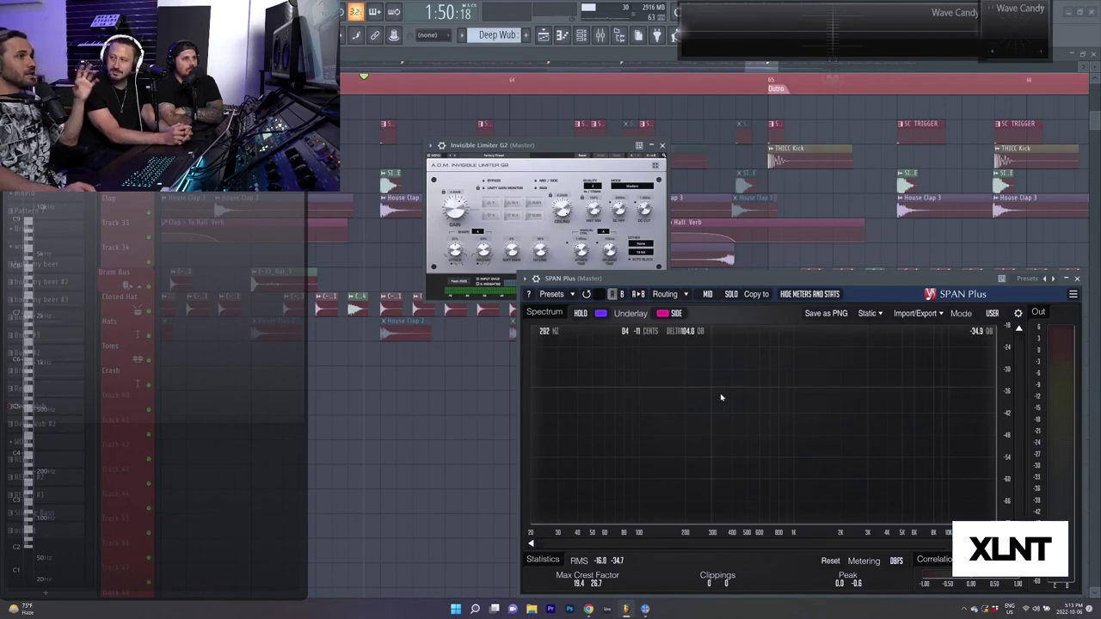
key("F9")
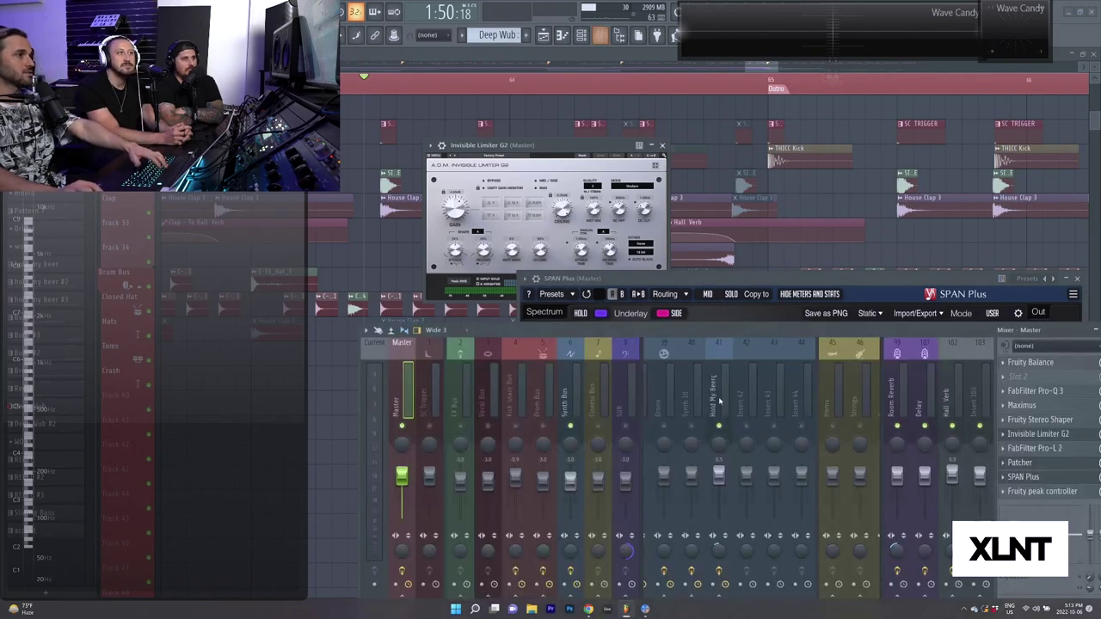
left_click(1050, 453)
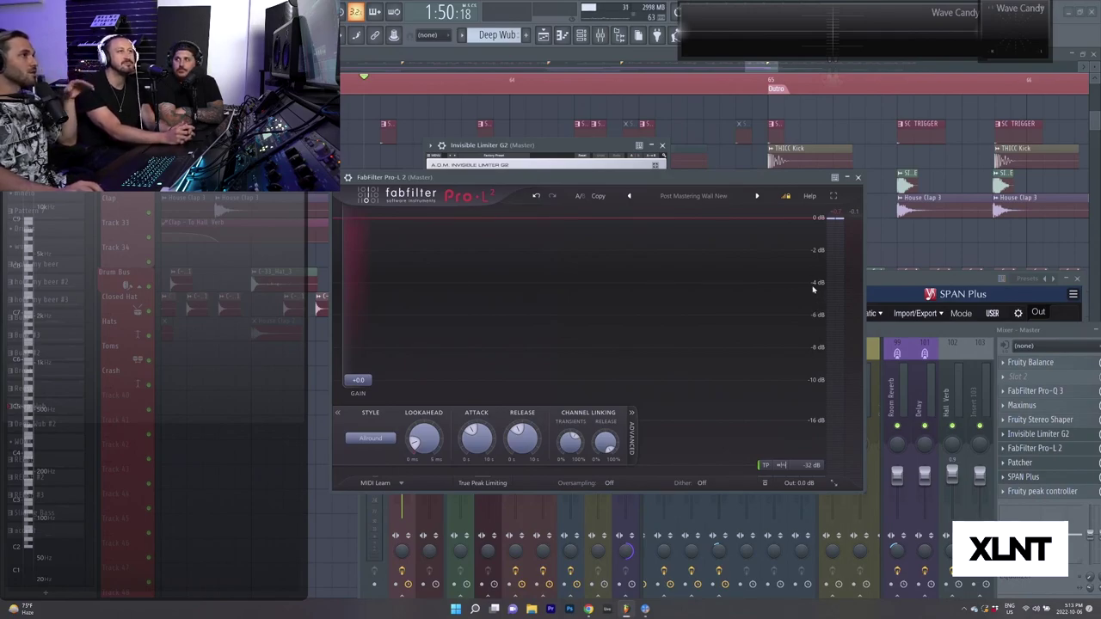
left_click_drag(716, 180, 714, 191)
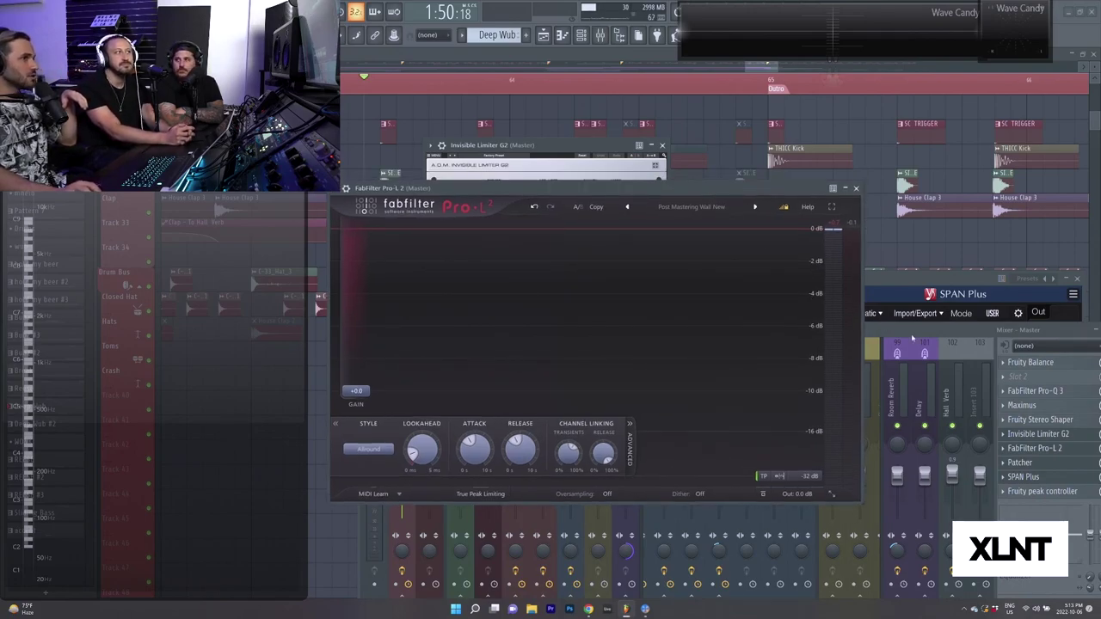
Bring the SPAN Plus window over FabFilter Pro-L 2, then close it.
left_click_drag(882, 293, 717, 149)
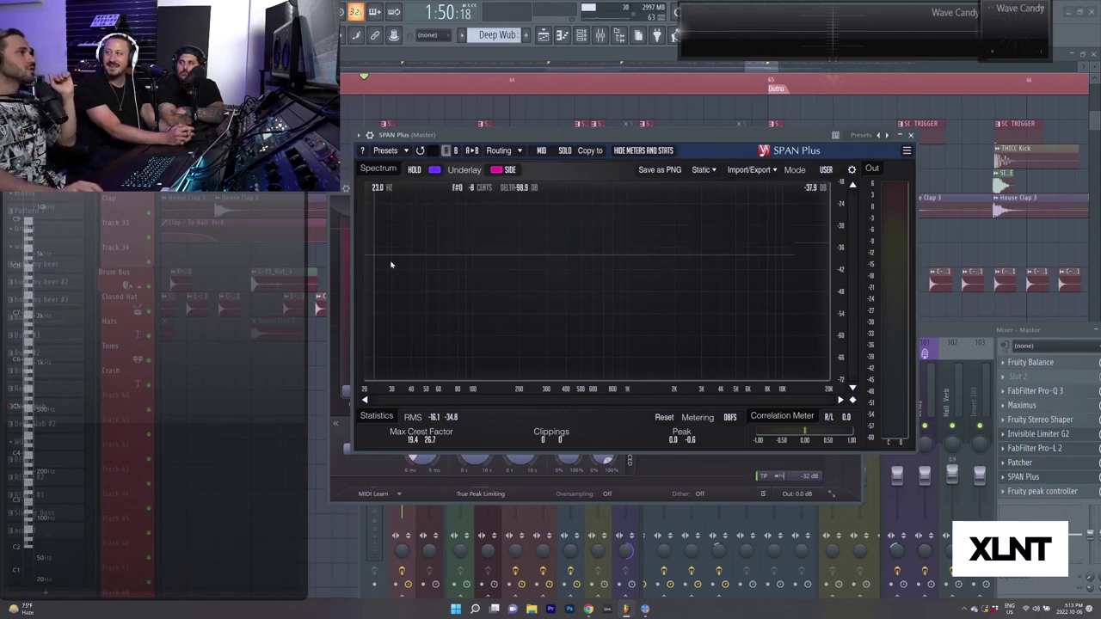
left_click_drag(704, 140, 702, 174)
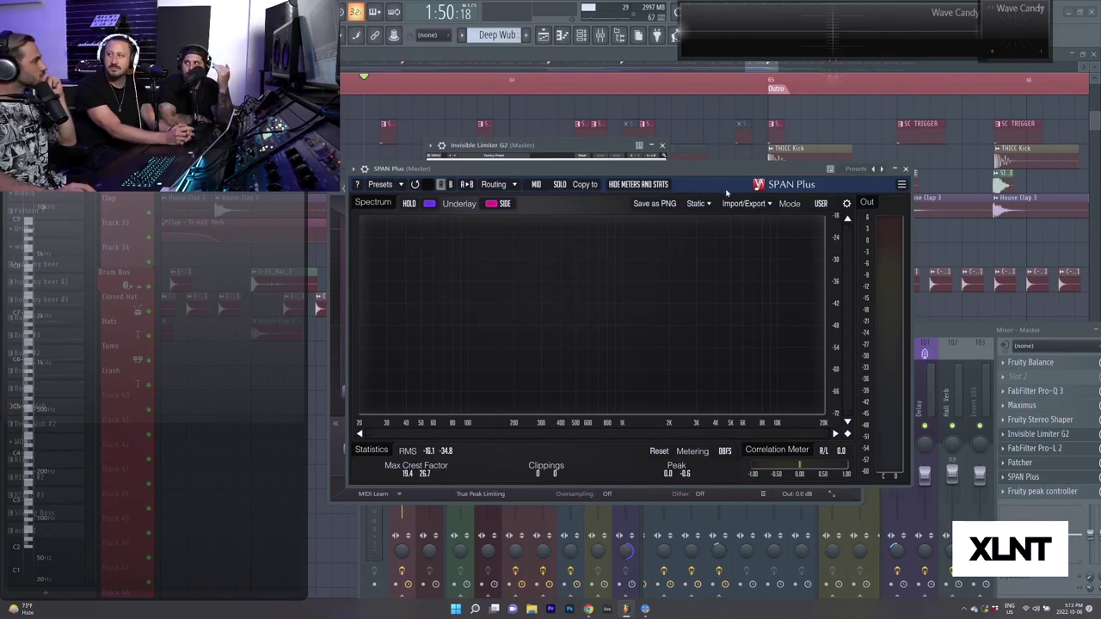
left_click(904, 168)
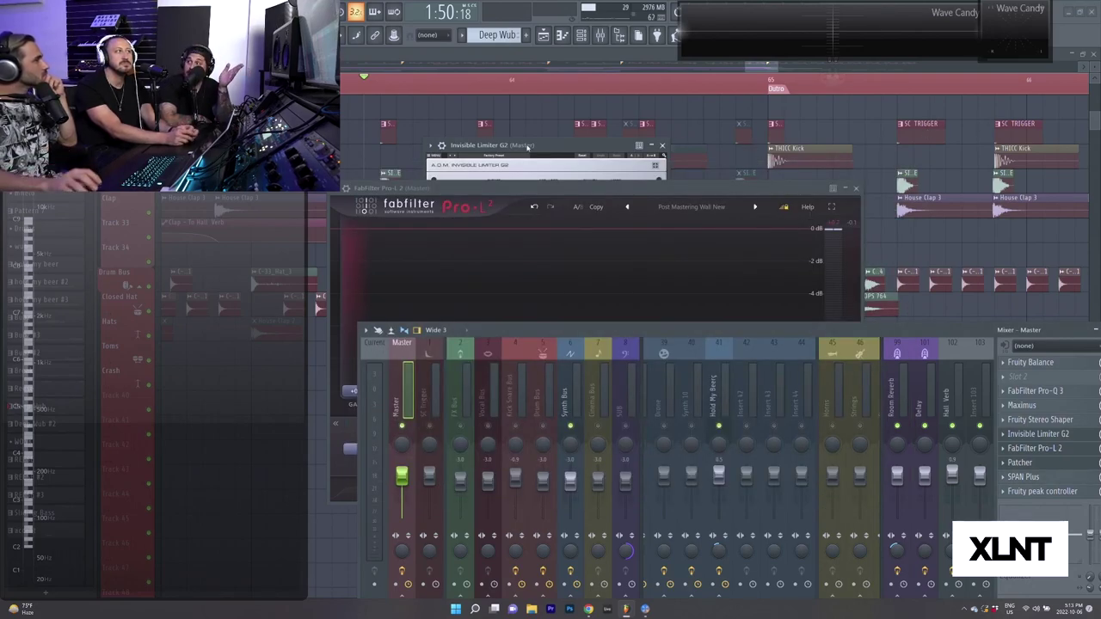
Rearrange the Invisible Limiter G2 and FabFilter Pro-L 2 windows and move the mixer up, keeping its Wide 3 layout.
left_click_drag(528, 147, 529, 127)
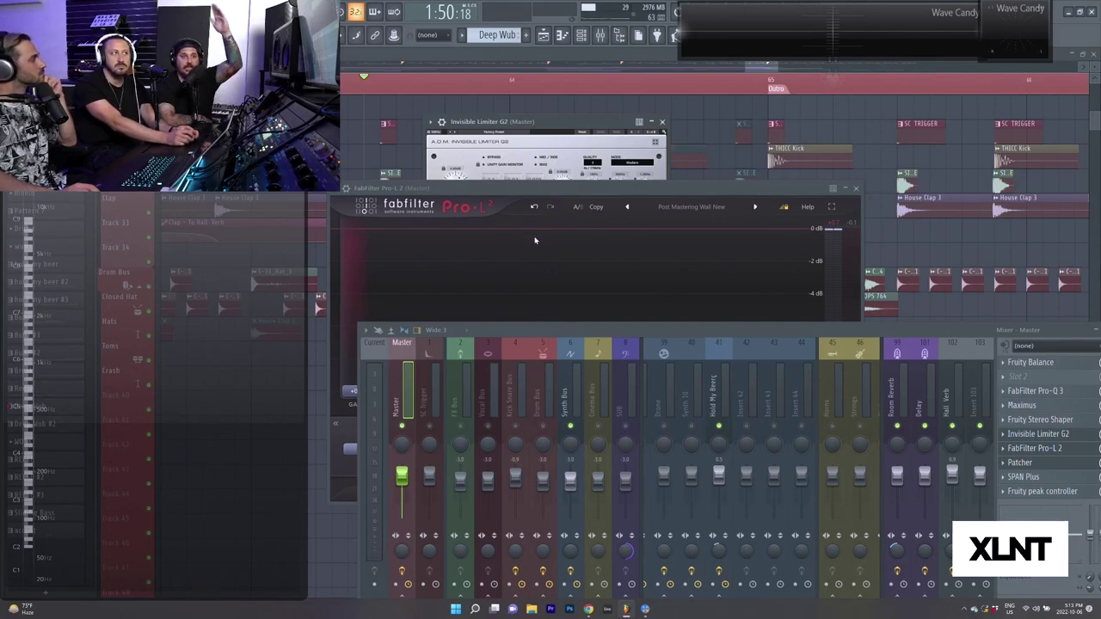
left_click_drag(529, 186, 671, 125)
left_click(454, 329)
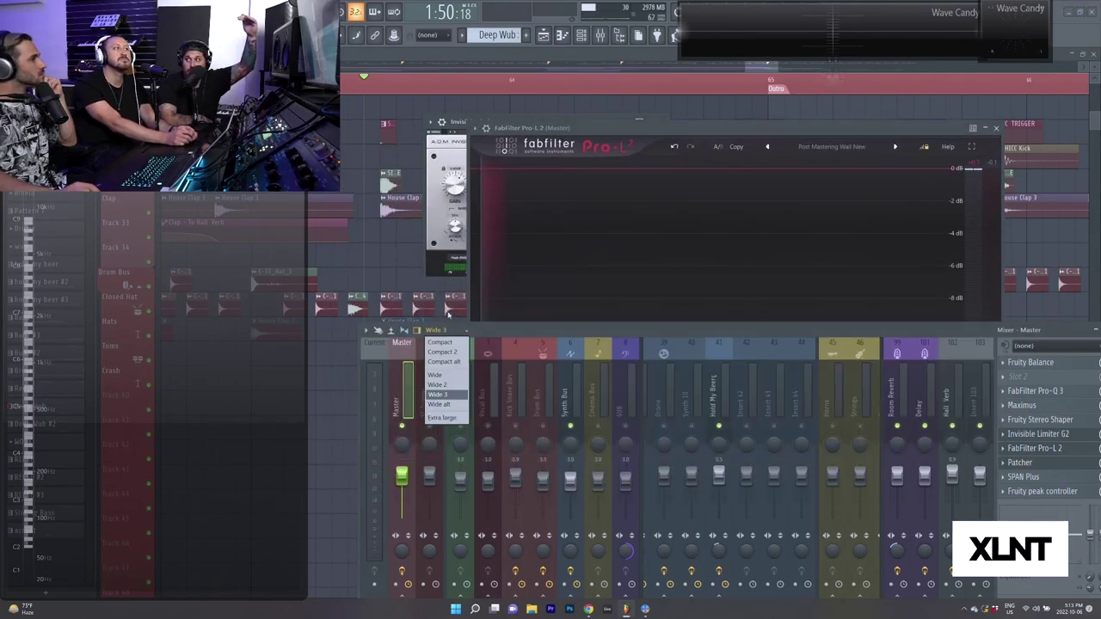
left_click_drag(501, 334, 492, 248)
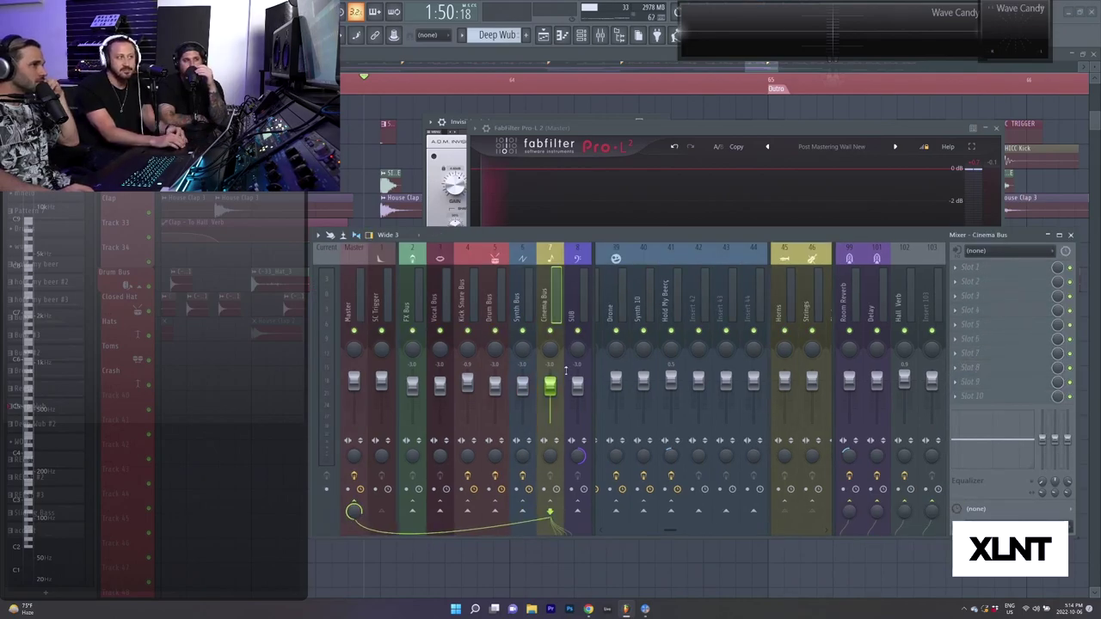
Check the effect slots of the Kick Snare Bus, Cinema Bus and SUB tracks, enlarge the mixer, and select the Master track.
left_click(467, 297)
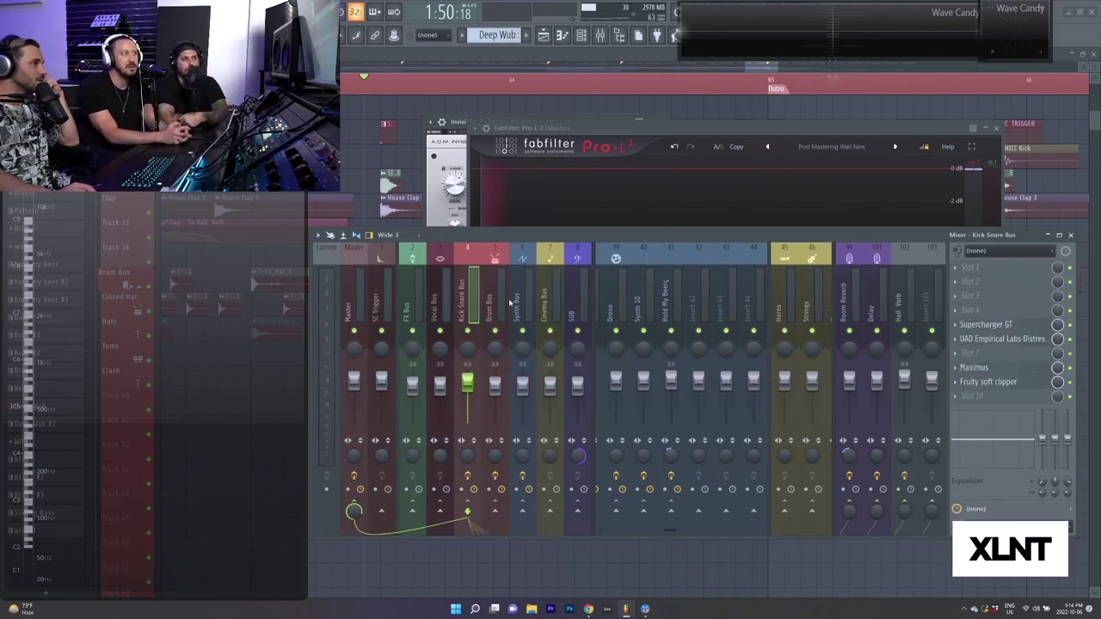
left_click(549, 297)
left_click(577, 297)
left_click_drag(584, 227, 505, 267)
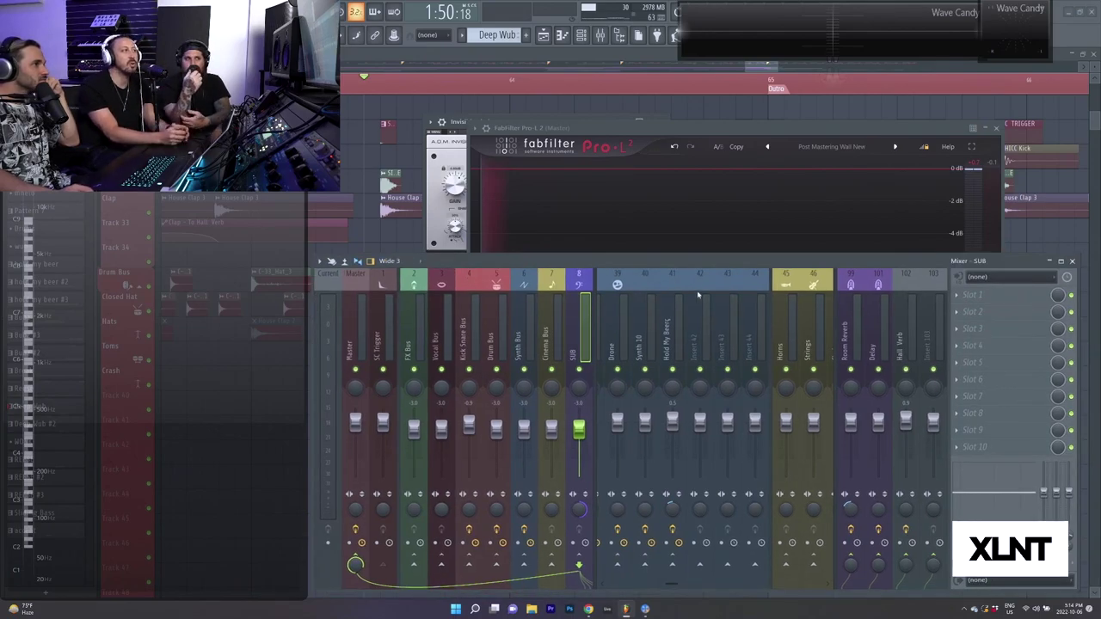
scroll(693, 305, "up", 8)
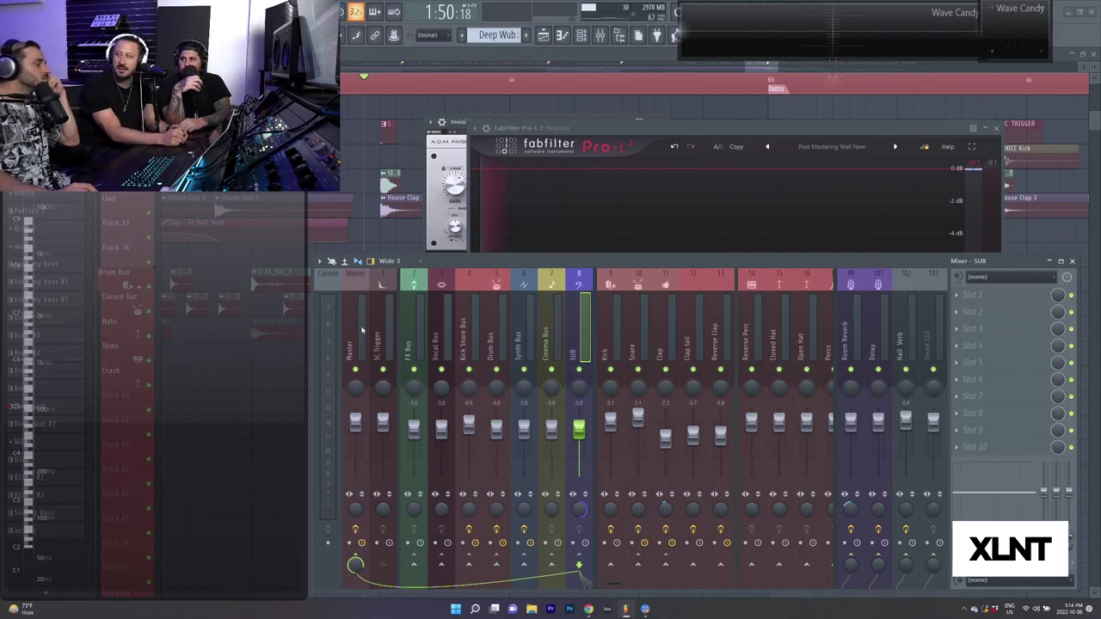
left_click(362, 330)
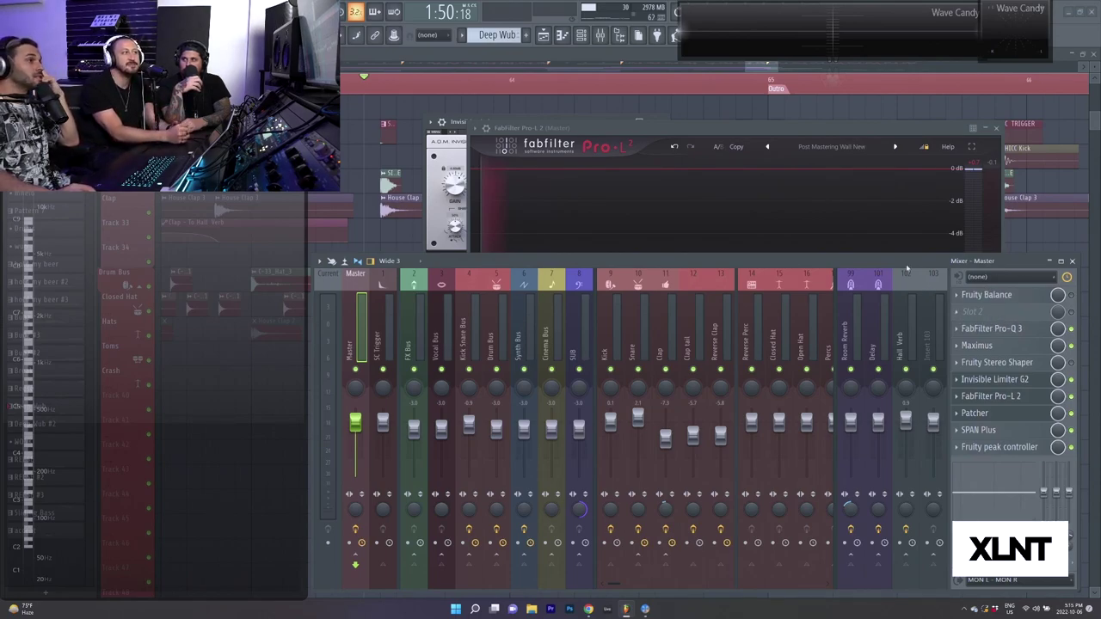
Open Maximus from the Master track's effect slots, move it clear of the other windows, and close FabFilter Pro-L 2.
left_click(1013, 347)
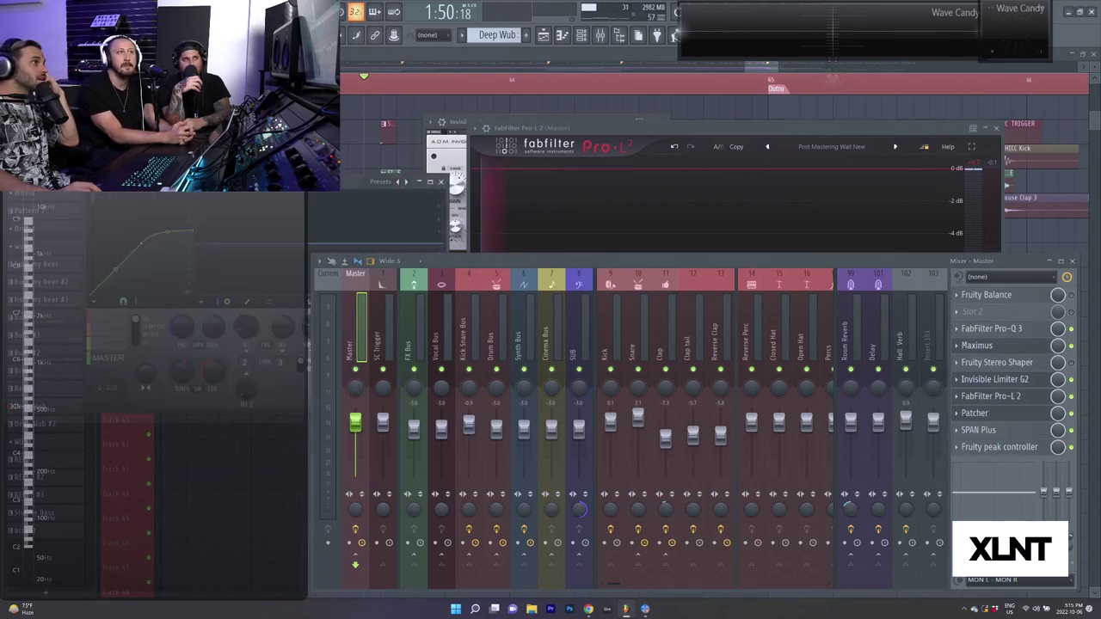
left_click_drag(341, 181, 632, 80)
left_click_drag(590, 133, 752, 125)
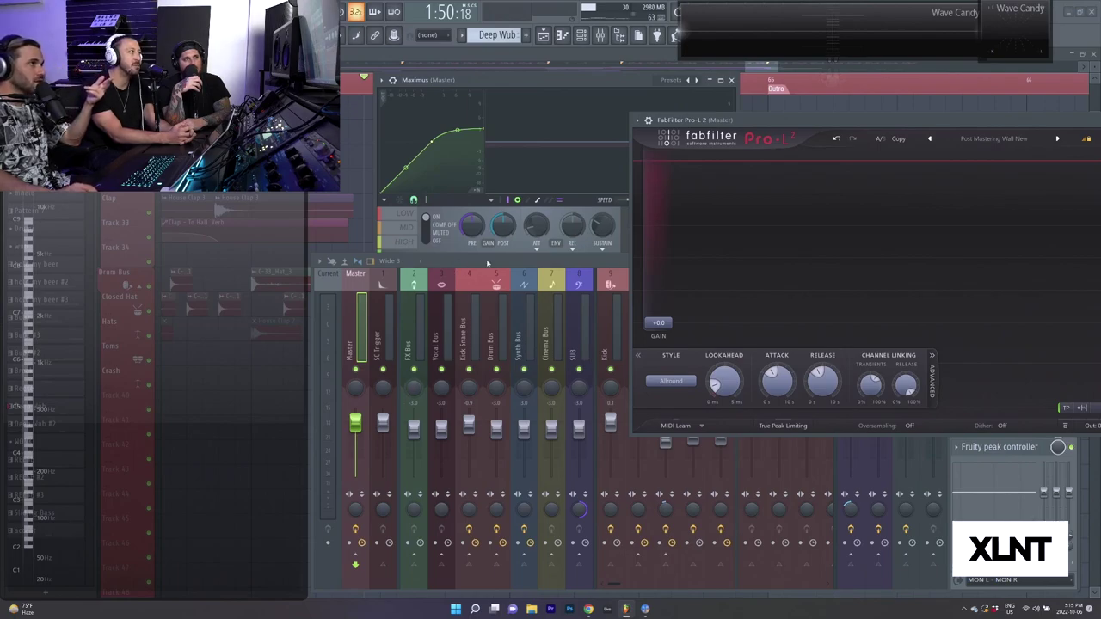
left_click_drag(621, 176, 570, 156)
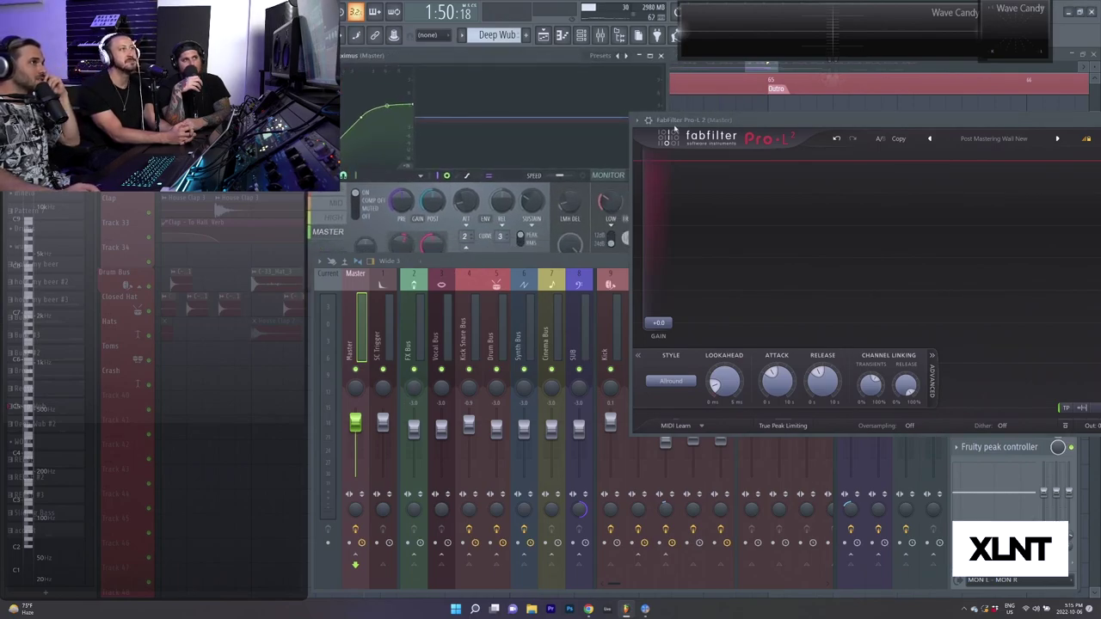
left_click_drag(674, 127, 516, 152)
left_click(961, 147)
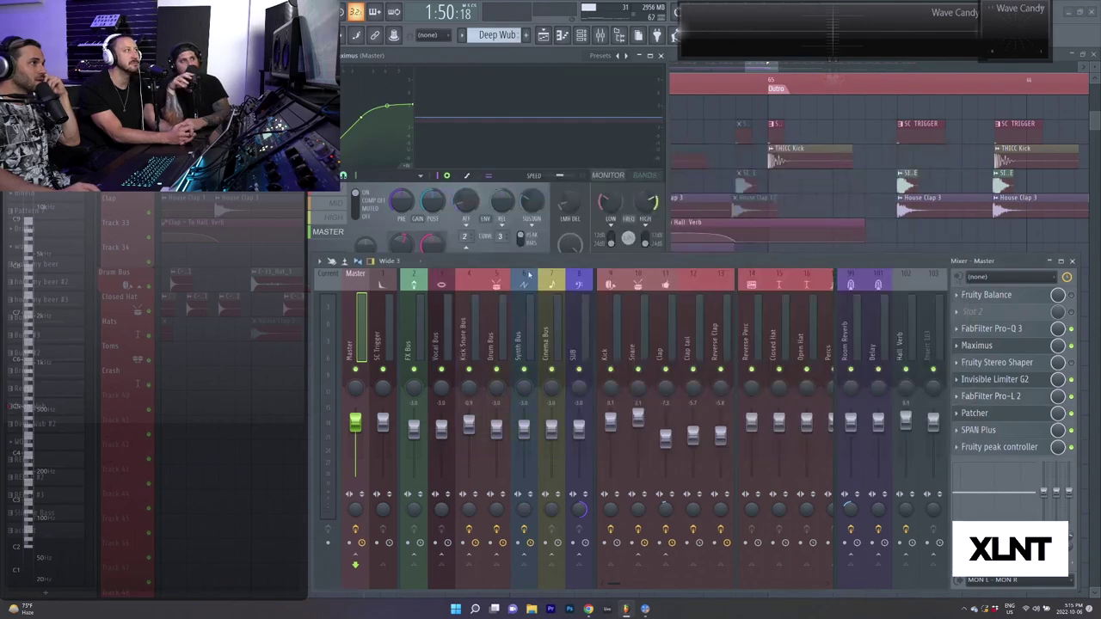
Move the mixer down, then enlarge the Maximus window and position it above the mixer.
left_click_drag(533, 260, 534, 318)
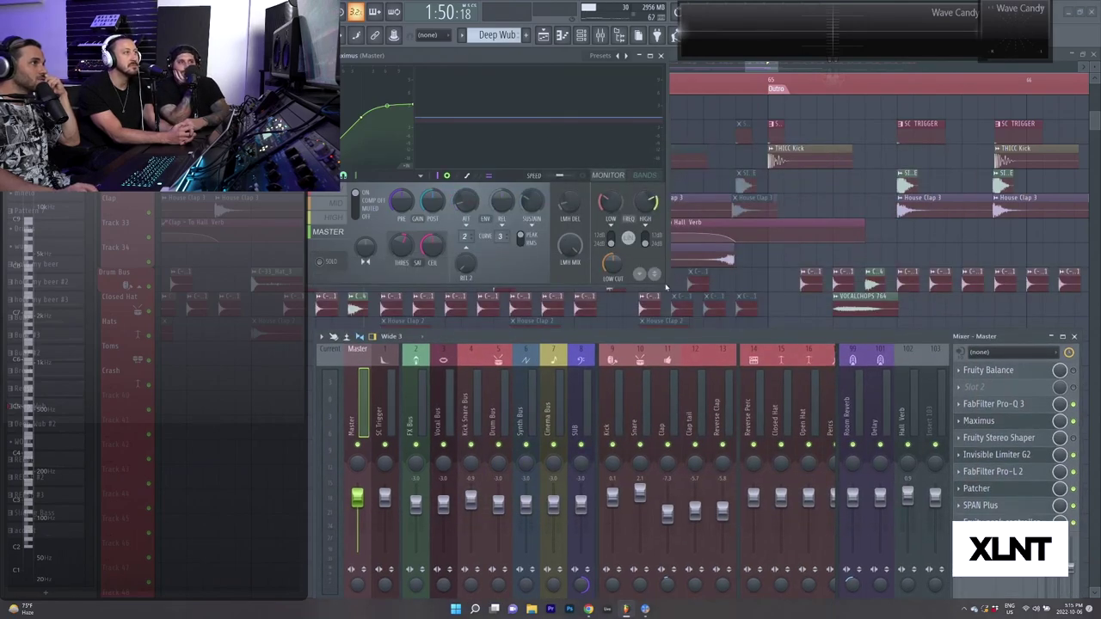
left_click_drag(666, 287, 874, 328)
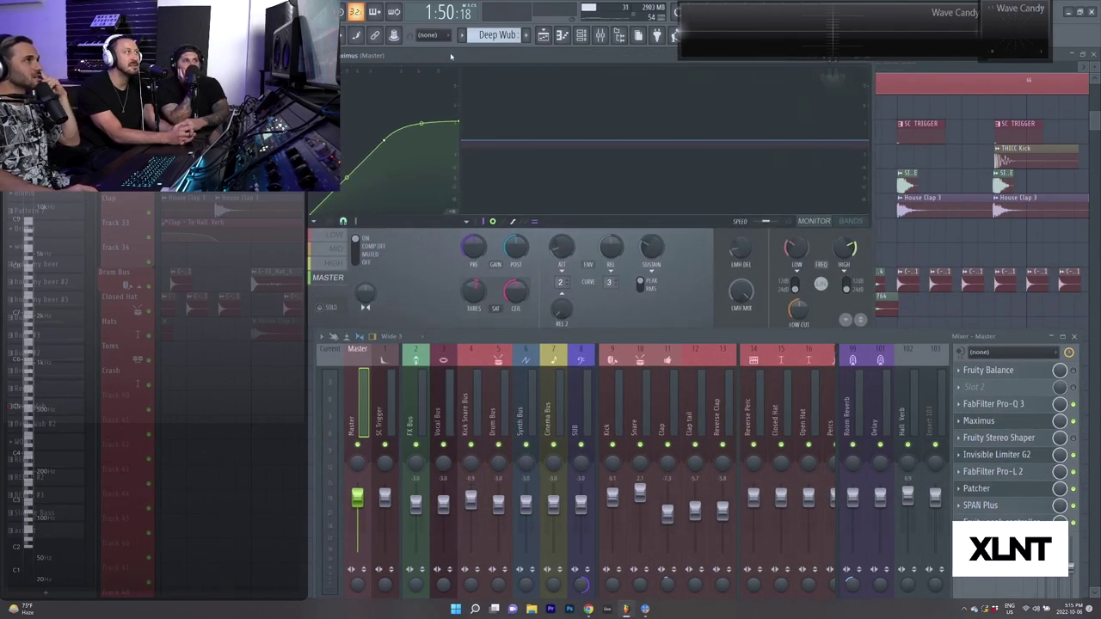
left_click_drag(451, 56, 518, 58)
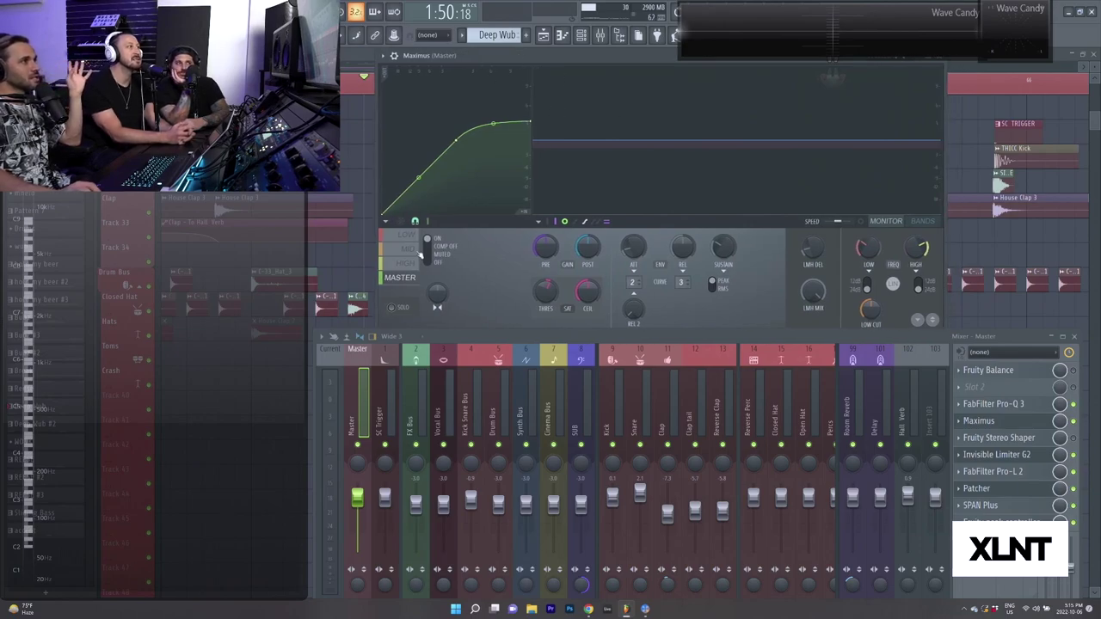
left_click_drag(602, 60, 582, 59)
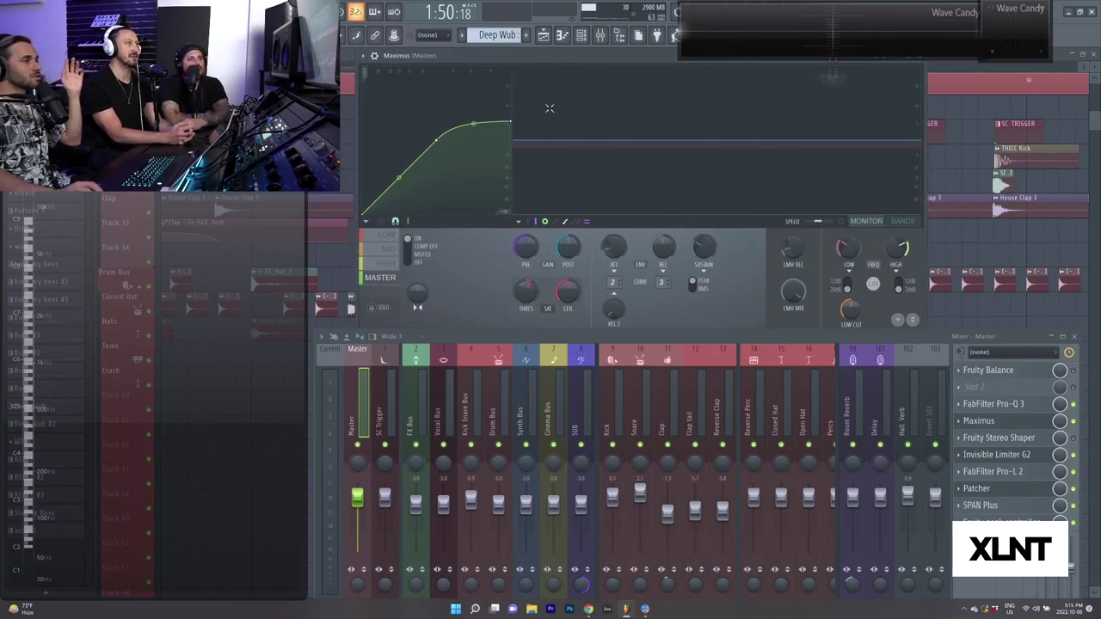
Show the LOW band's curve and the Bands display in Maximus, play the song, and lower the Master fader to about -30 dB.
left_click(388, 236)
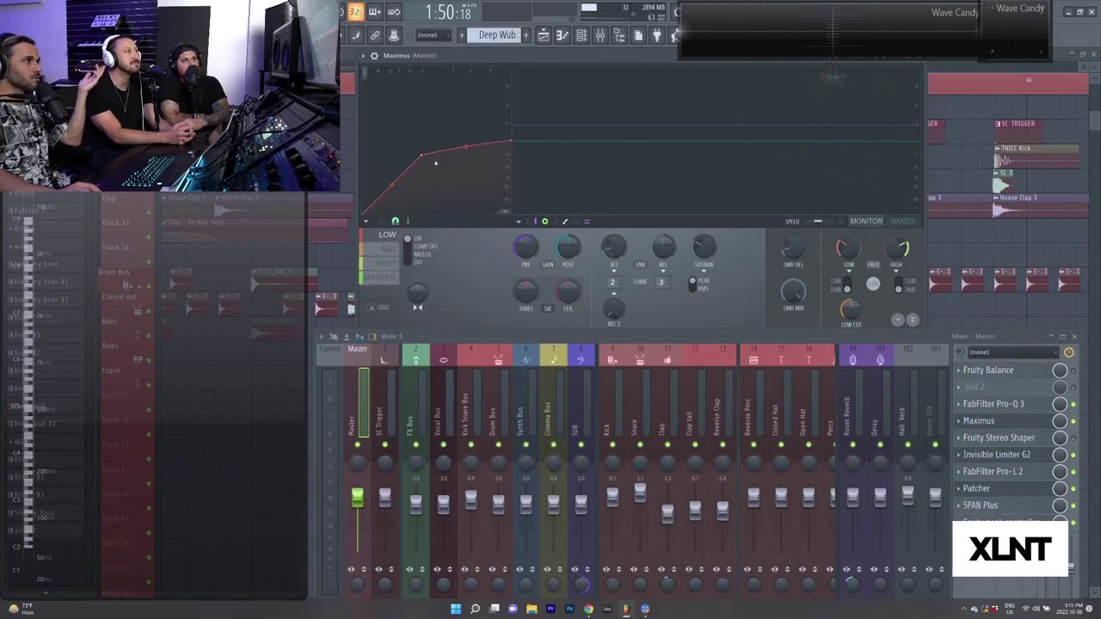
left_click(565, 246)
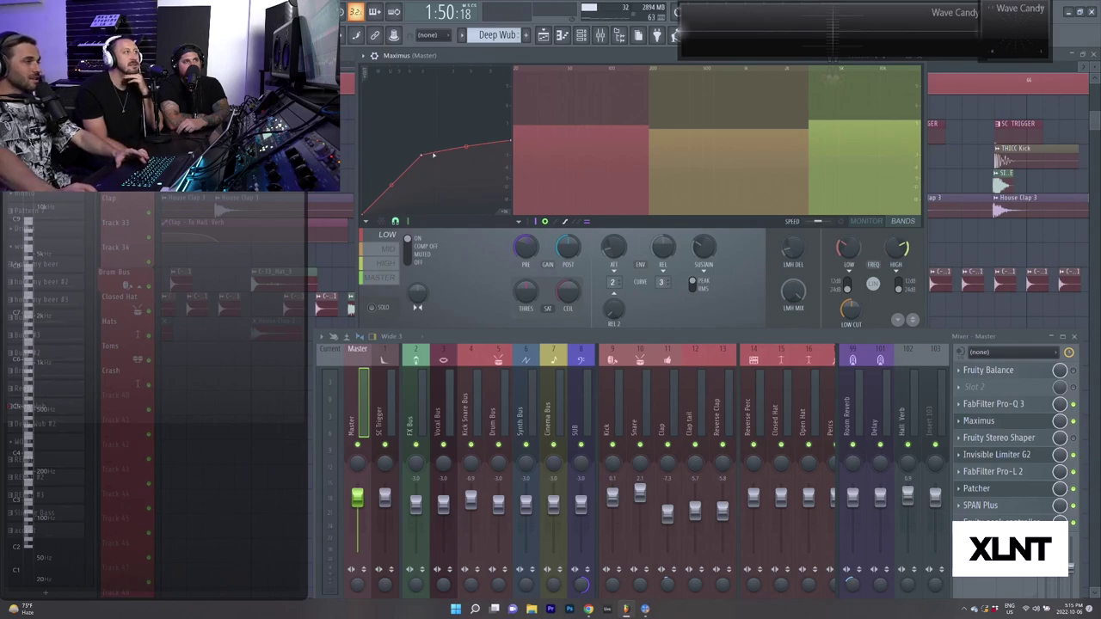
key("space")
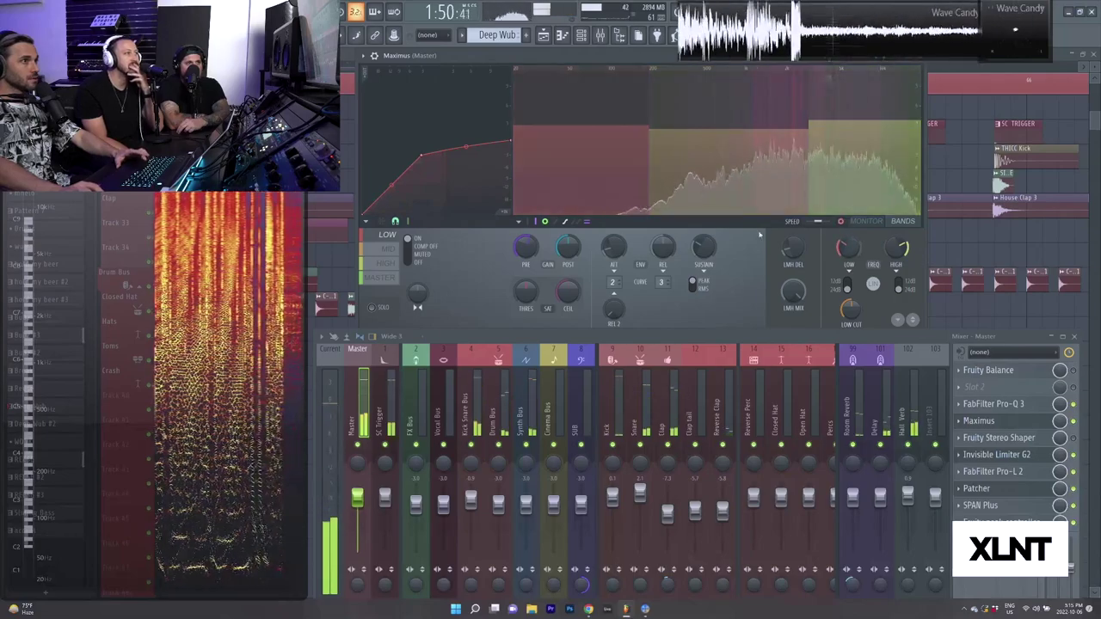
key("space")
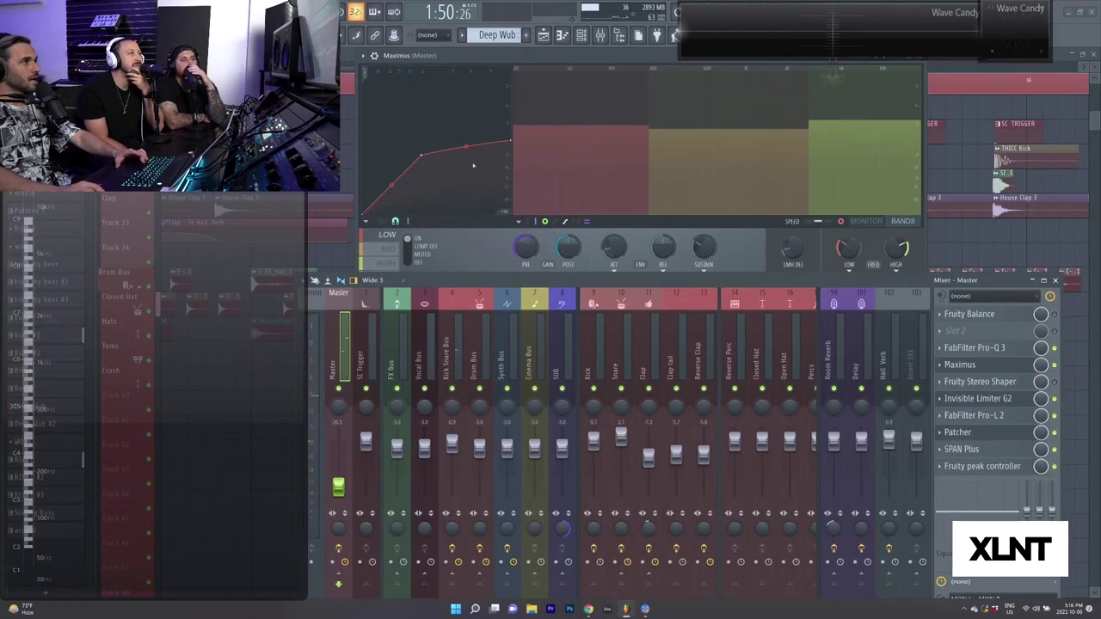
key("space")
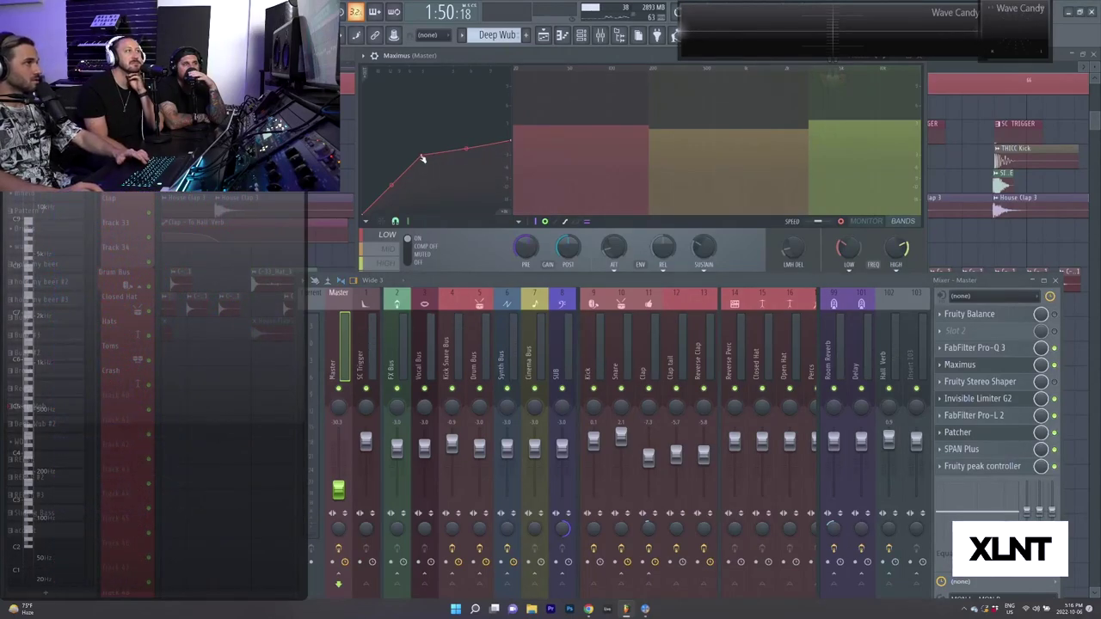
Lower the knee point of the LOW band's curve slightly and round its upper segment while playing the song.
left_click_drag(422, 156, 416, 162)
key("space")
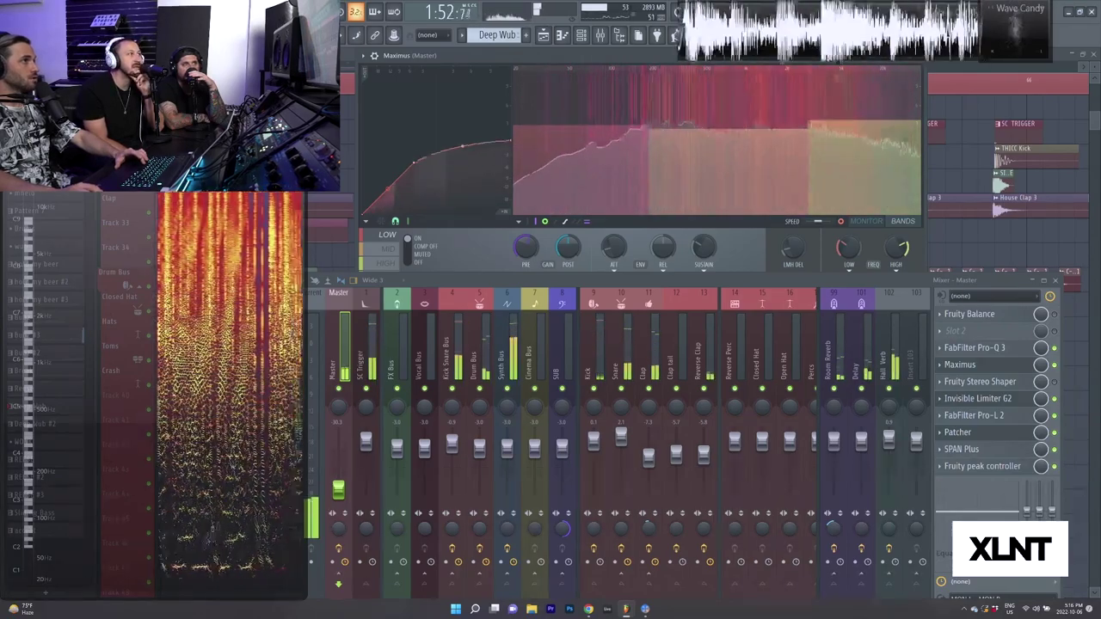
left_click_drag(463, 153, 461, 140)
key("space")
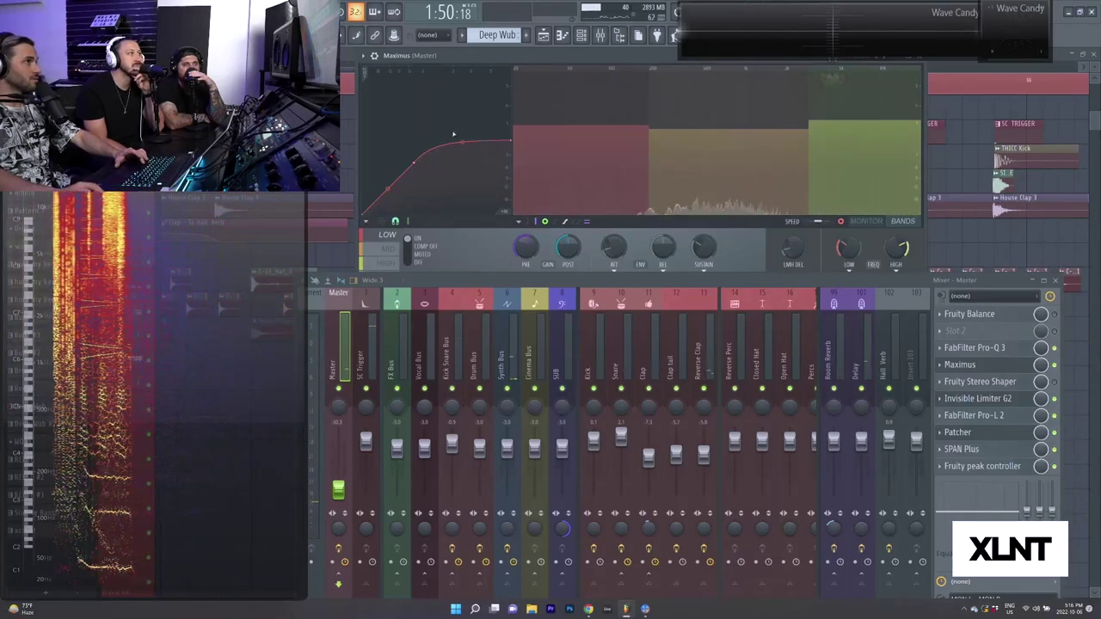
Try an extra point on the LOW band's curve, then straighten the curve into a diagonal by raising its end point.
right_click(452, 133)
left_click_drag(452, 128, 452, 132)
right_click(509, 144)
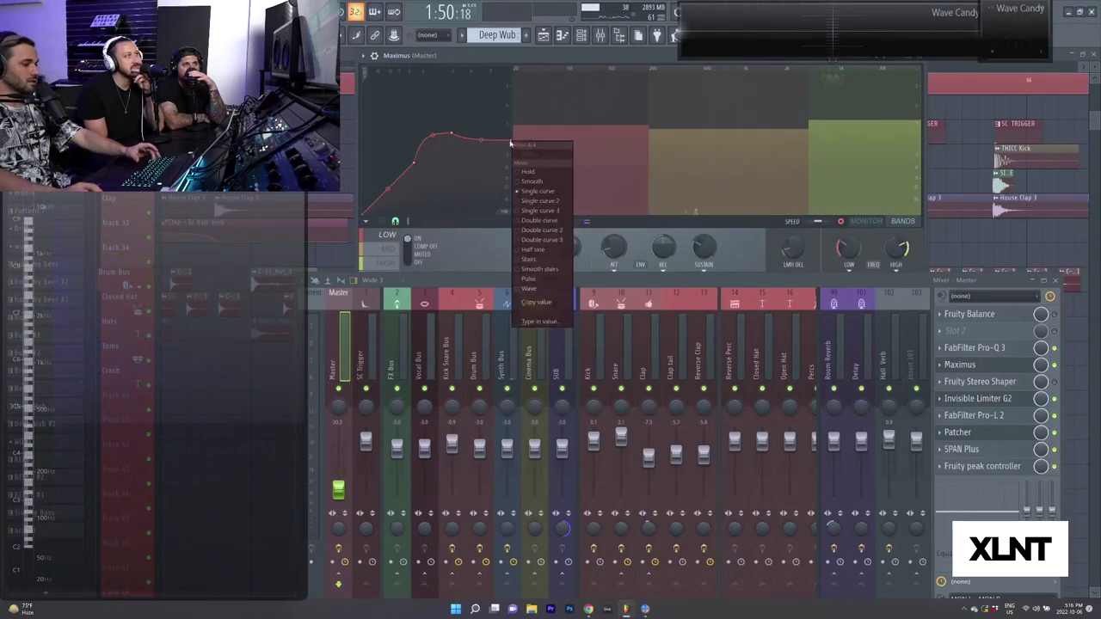
left_click(531, 221)
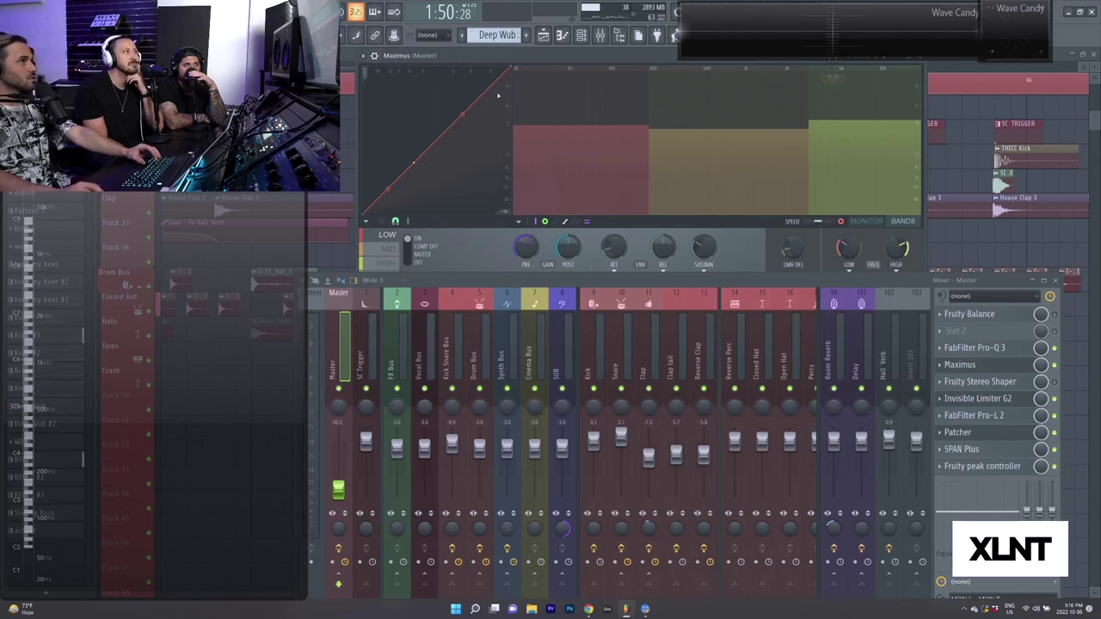
Play the song several times to hear and see the LOW band with the straight, uncompressed curve.
key("space")
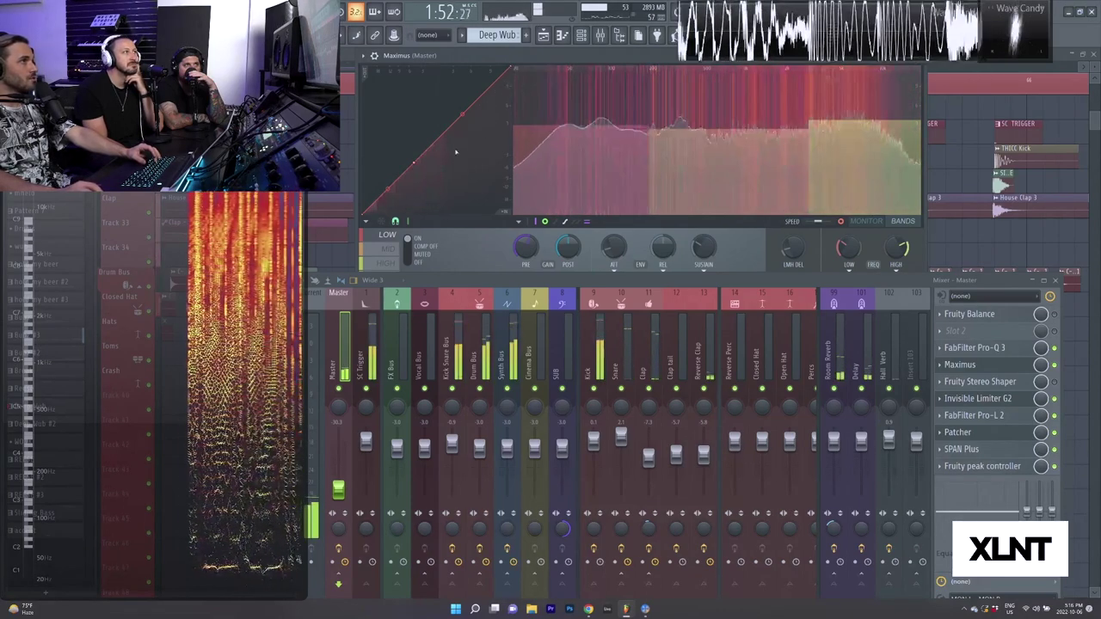
key("space")
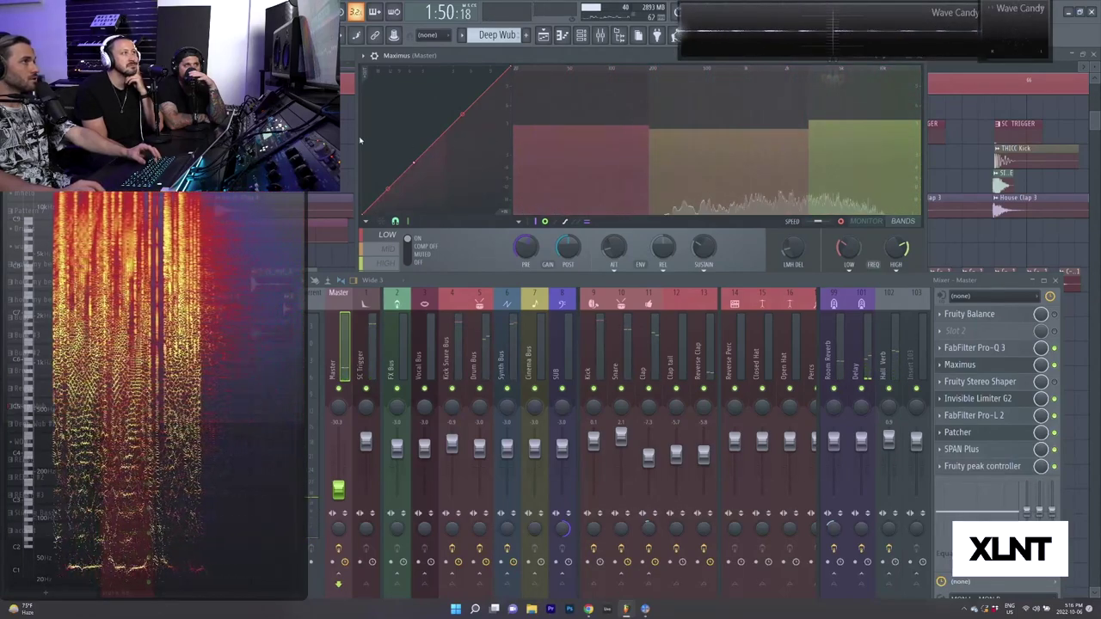
key("space")
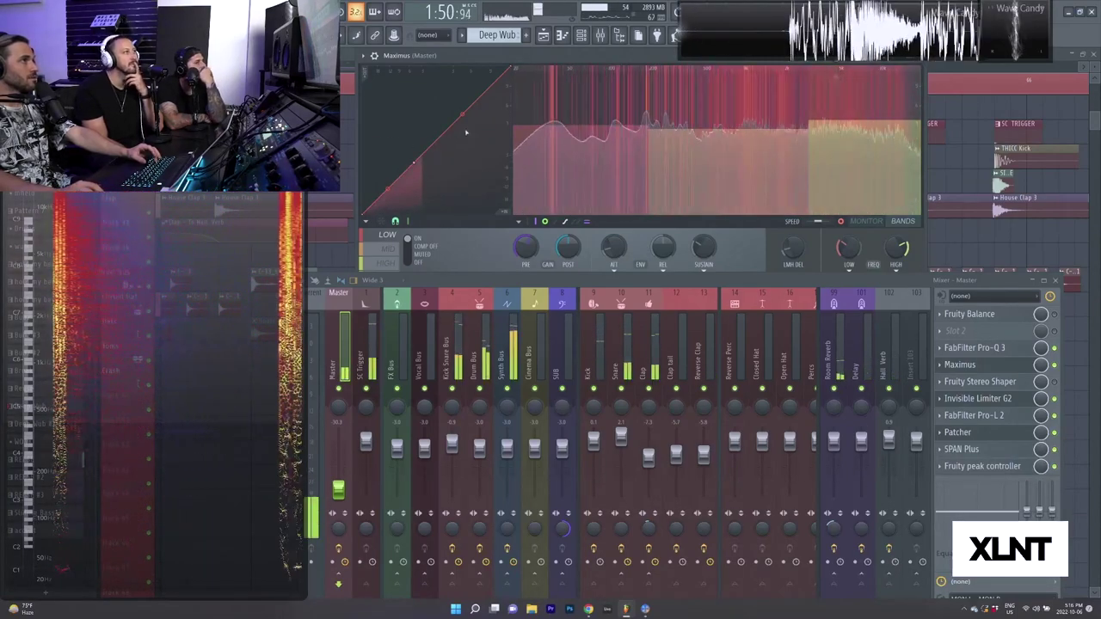
key("space")
key("space")
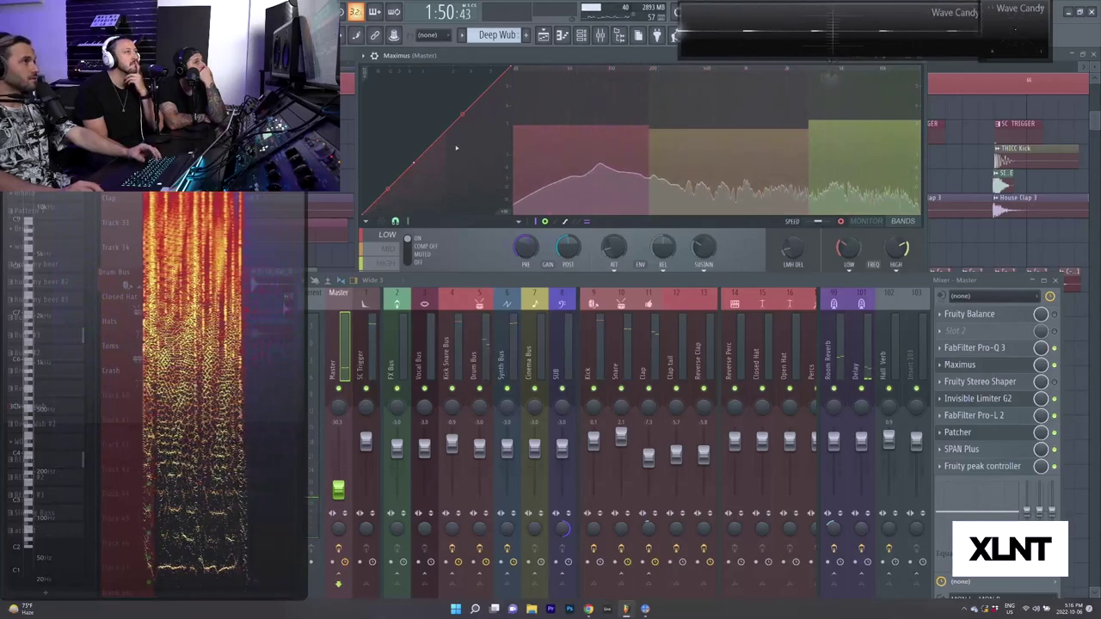
key("space")
Lower the LOW curve's end point, audition a steep lower bend, then straighten that segment and move the knee to a gentler slope.
left_click_drag(512, 68, 517, 159)
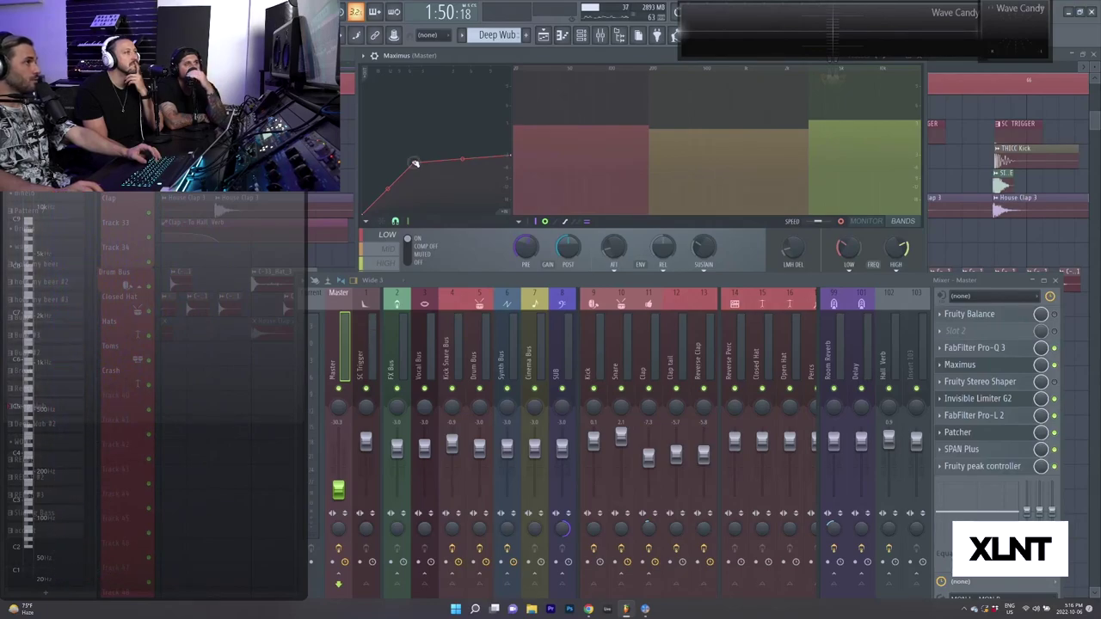
left_click_drag(415, 162, 392, 156)
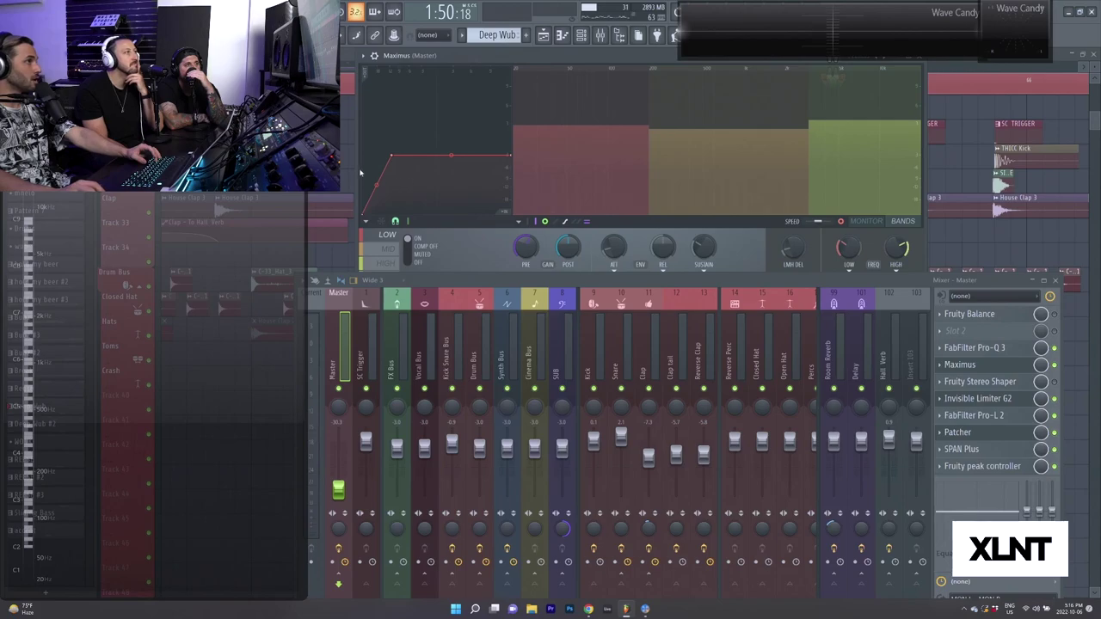
left_click_drag(377, 183, 385, 172)
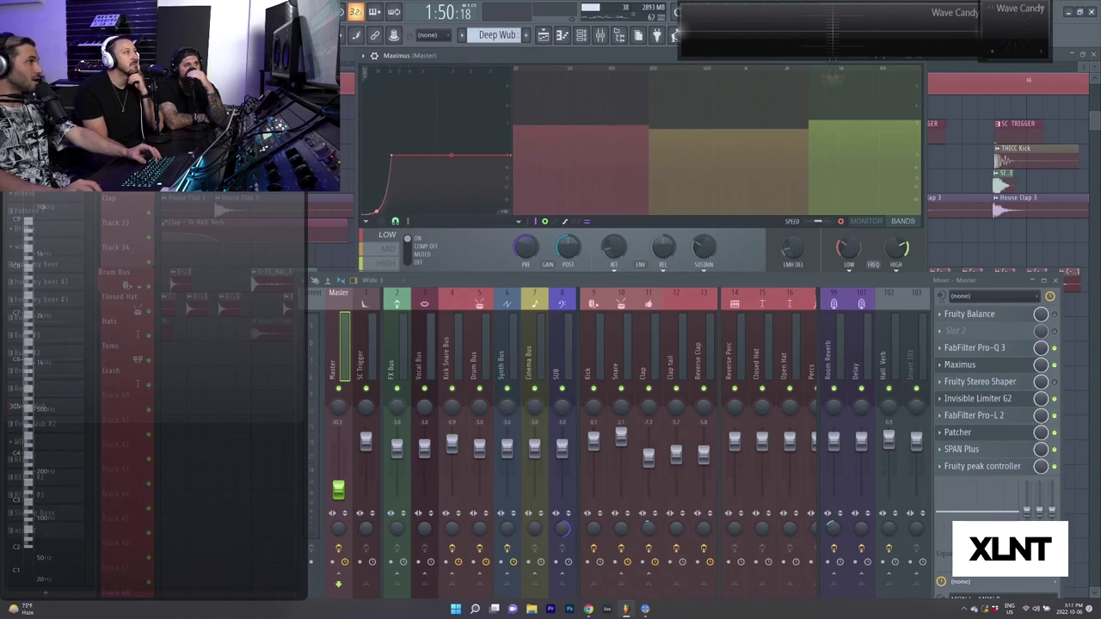
key("space")
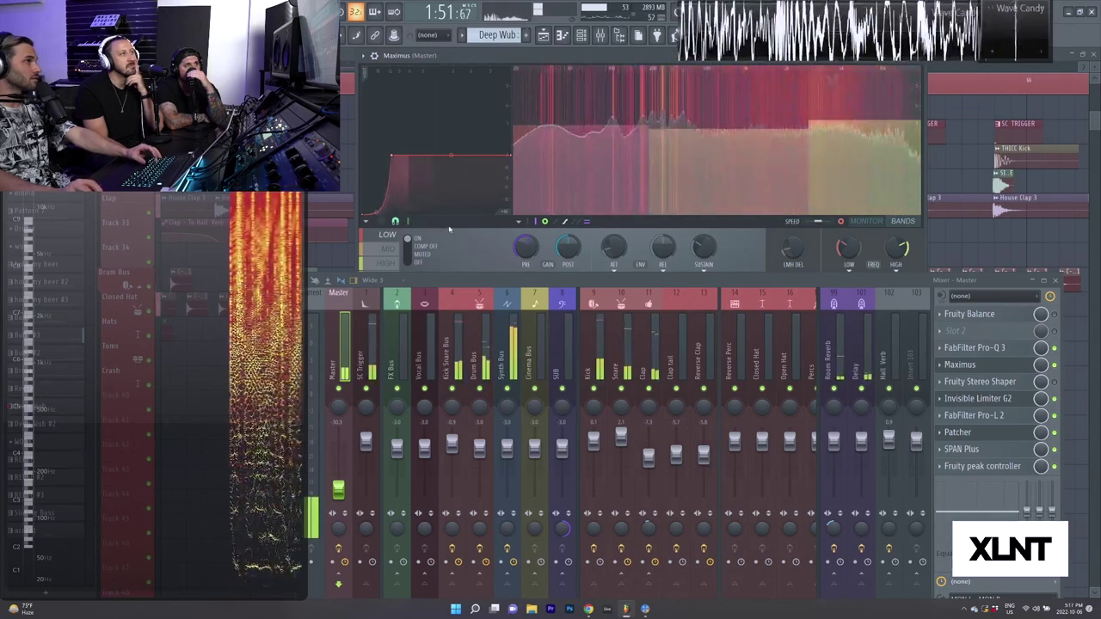
key("space")
right_click(377, 213)
left_click_drag(392, 157, 430, 161)
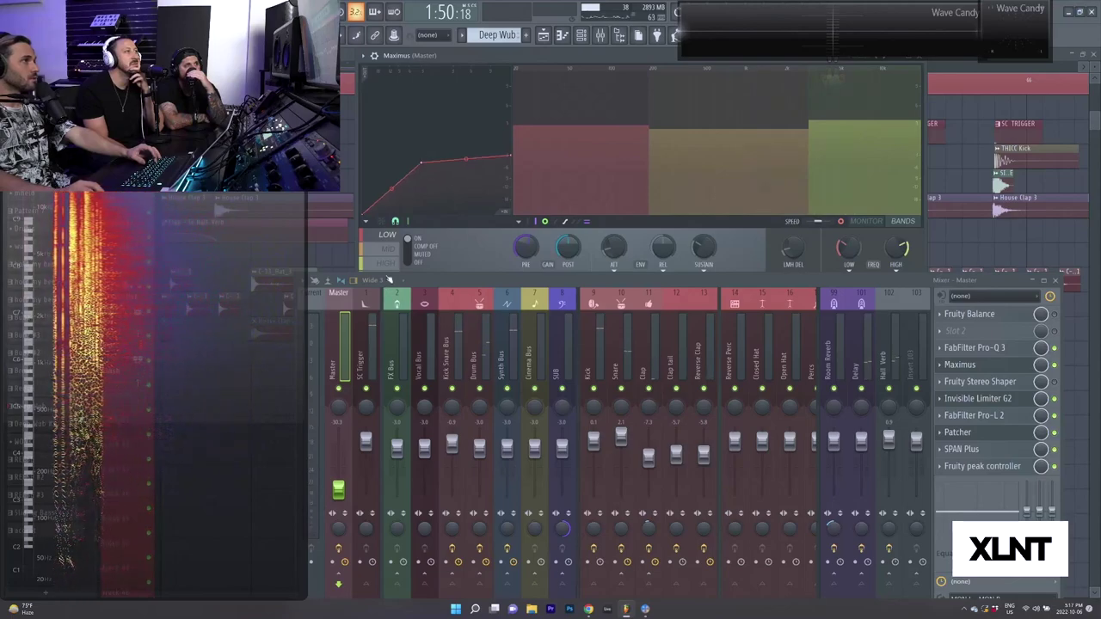
Show the MASTER curve below a clear view, bend its lower segment steeply, and raise the Master fader to about -18 dB during playback.
left_click_drag(433, 282, 419, 326)
left_click(391, 278)
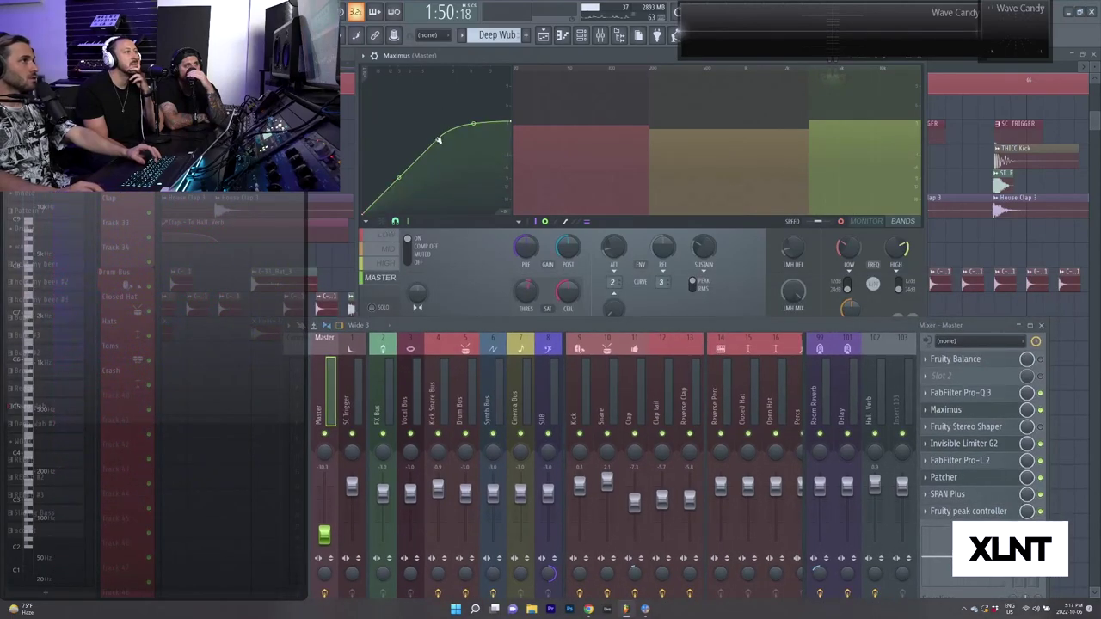
left_click_drag(414, 171, 431, 142)
key("space")
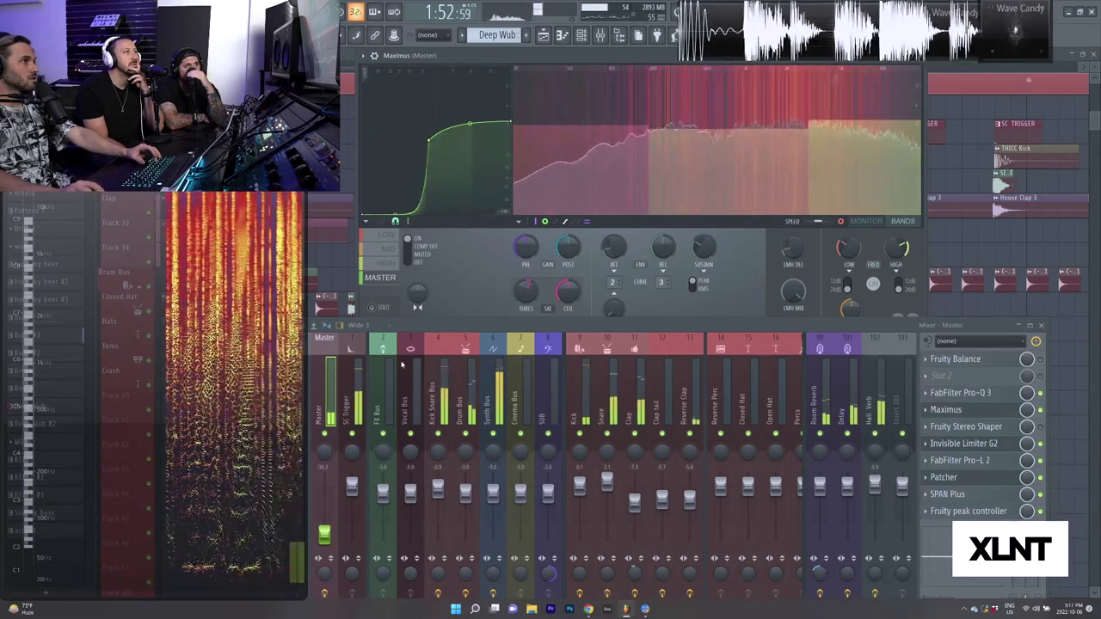
left_click_drag(330, 539, 329, 527)
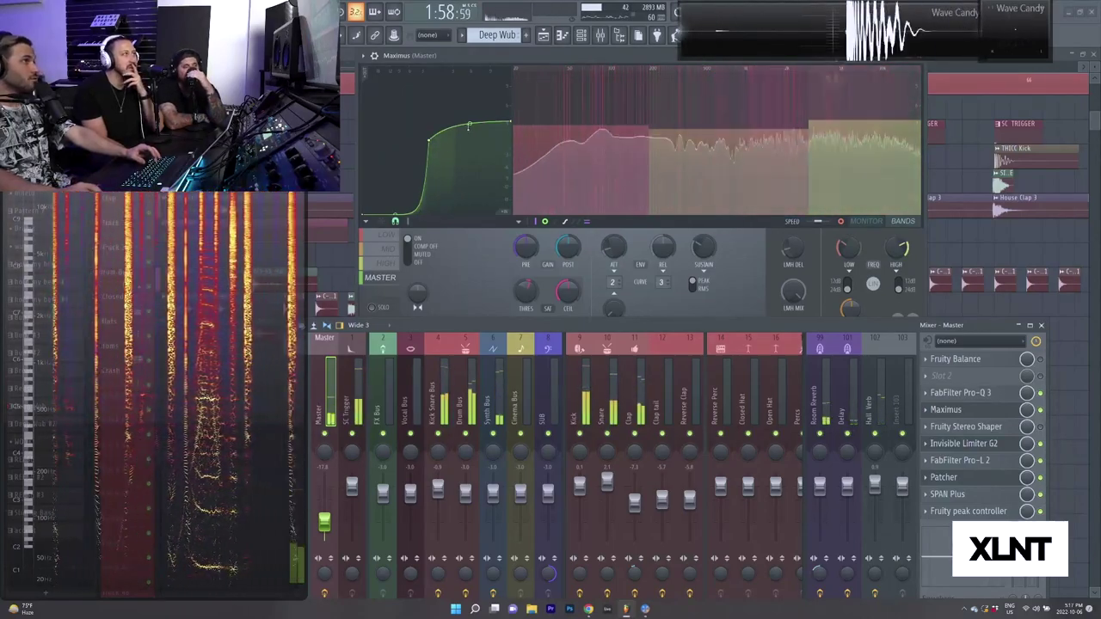
Reshape the MASTER curve's upper segment and shift its knee to a lower input level, then maximize and restore the Maximus window.
left_click_drag(469, 126, 471, 122)
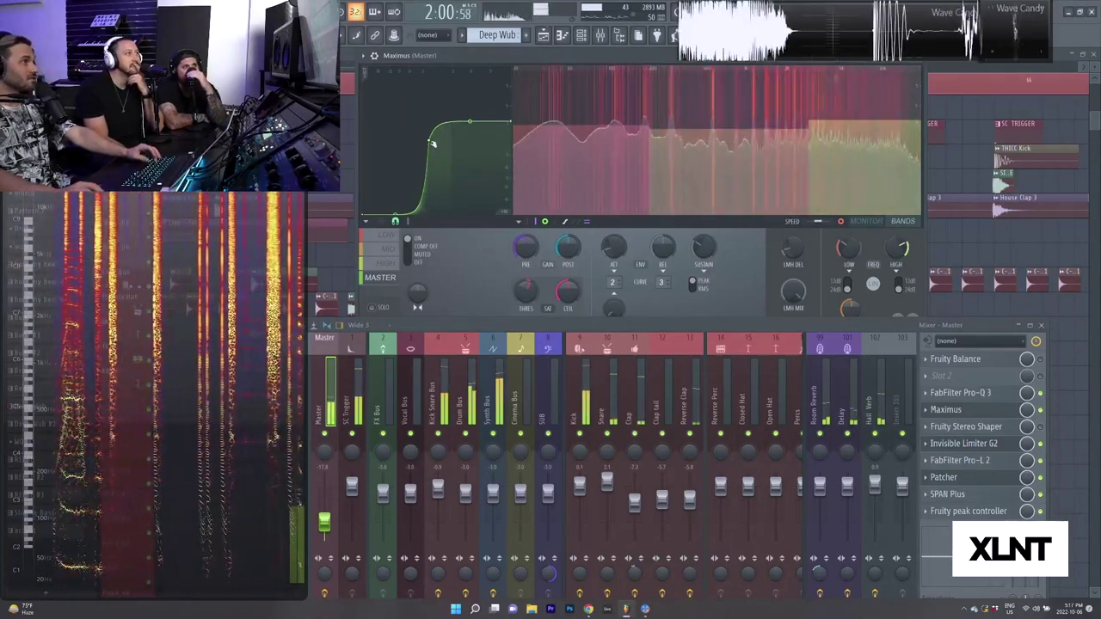
left_click_drag(426, 159, 439, 140)
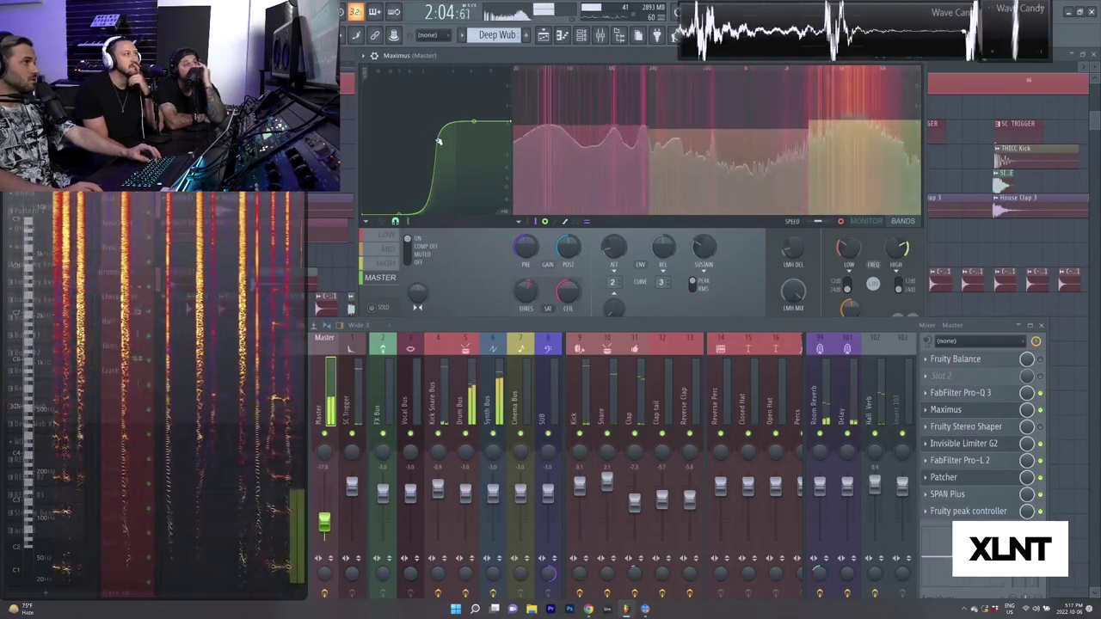
left_click_drag(438, 140, 402, 143)
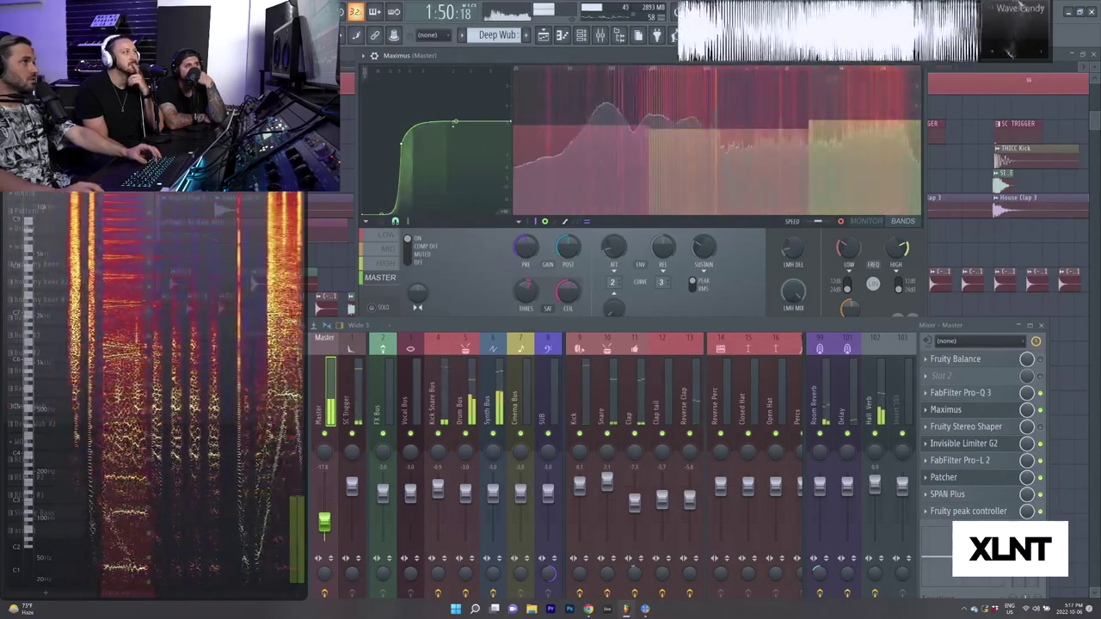
left_click_drag(456, 121, 456, 127)
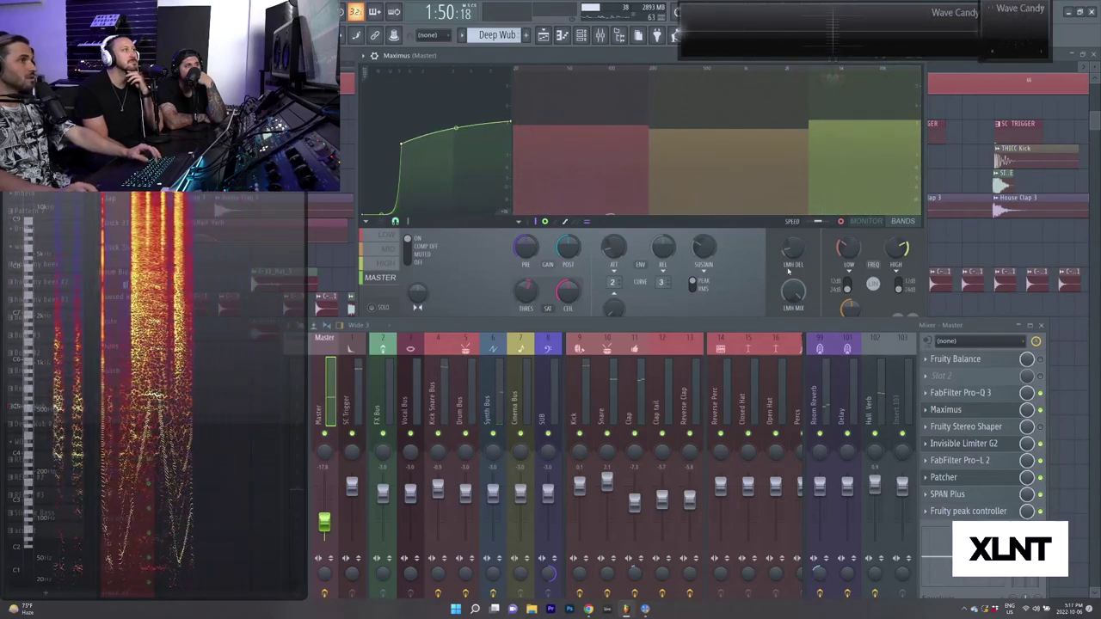
key("Return")
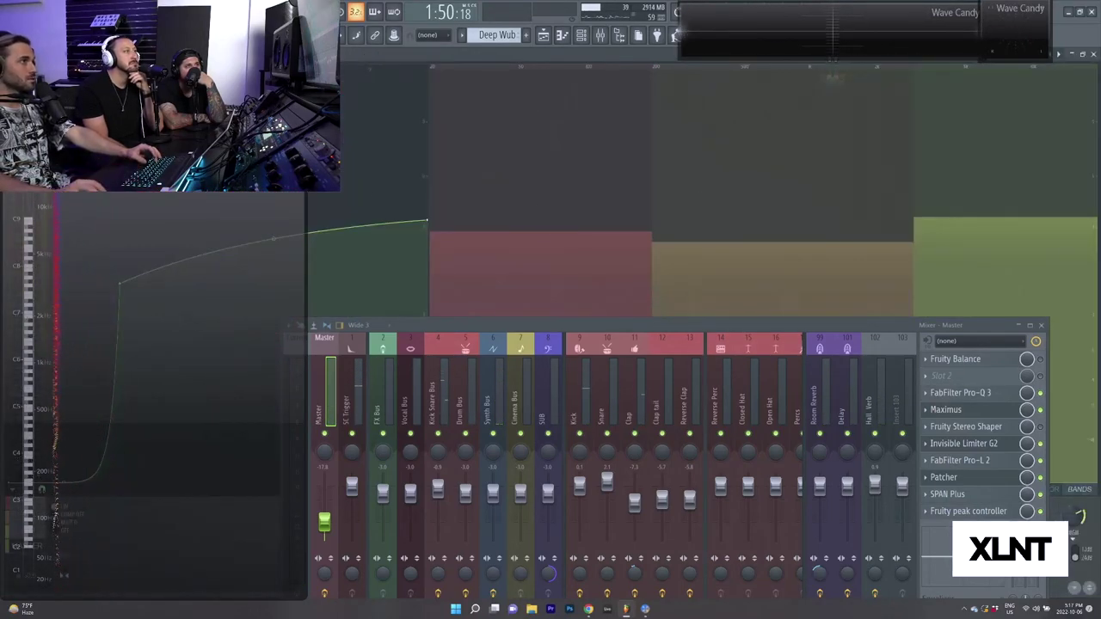
key("Return")
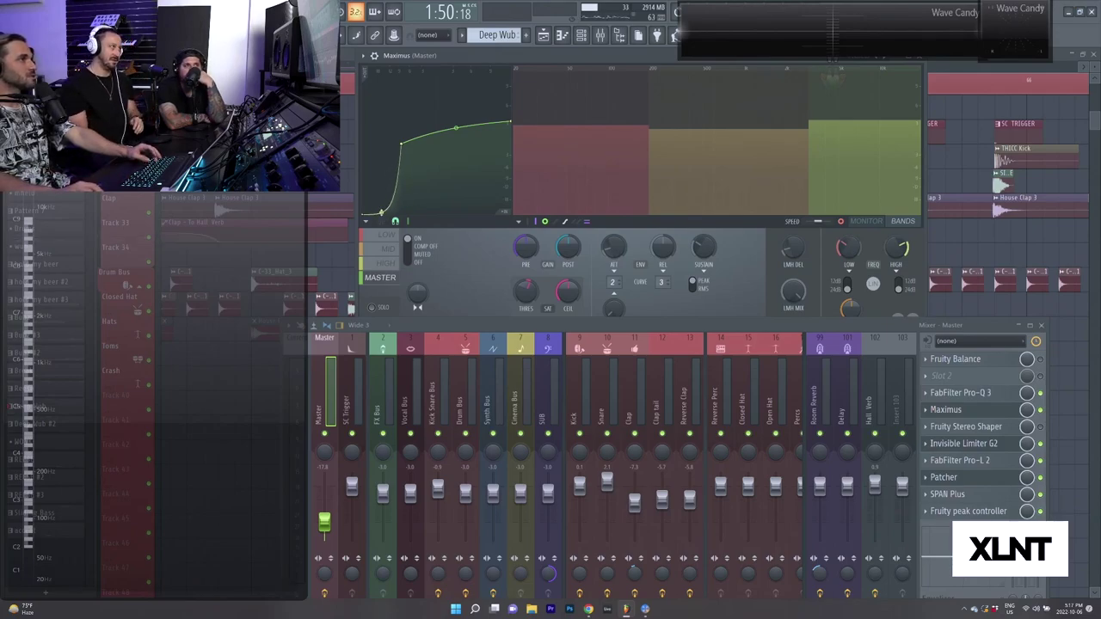
Lower the MASTER curve's end point and reposition its knee so the curve rises smoothly into a flat upper section.
left_click_drag(401, 144, 511, 142)
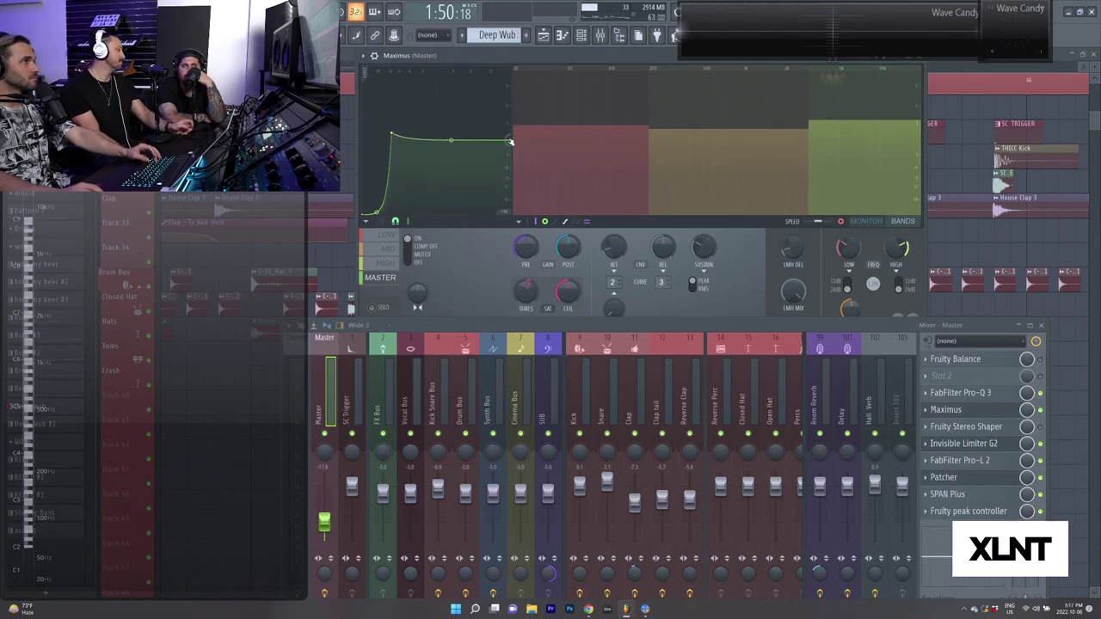
left_click_drag(395, 135, 452, 139)
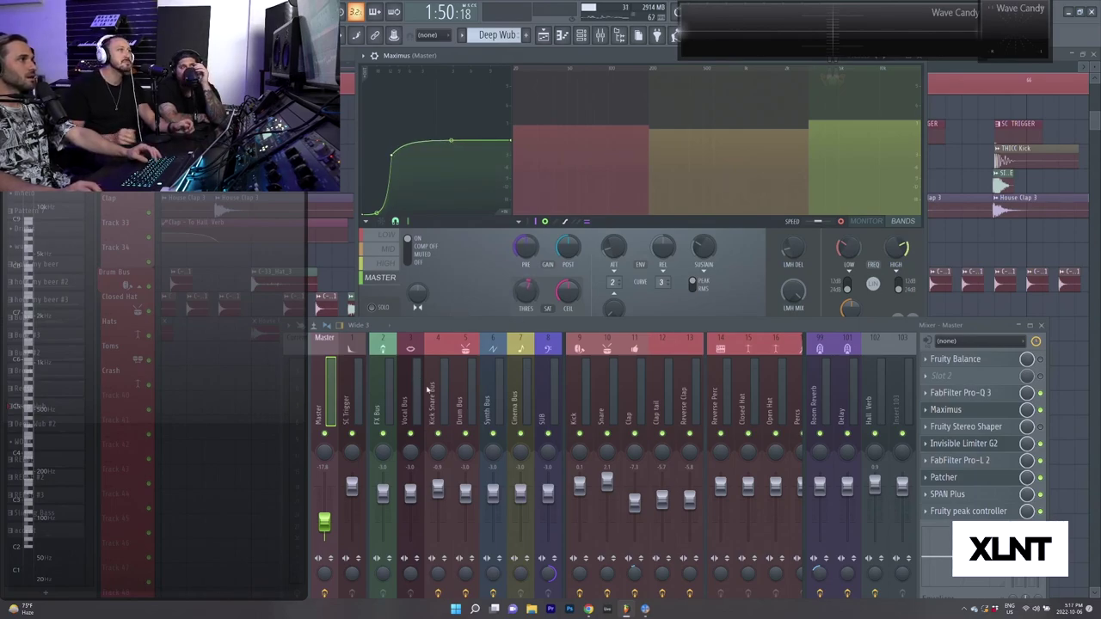
Look at the effect chains on the Kick Snare Bus and Drum Bus mixer tracks, then return to the Master chain.
left_click(465, 396)
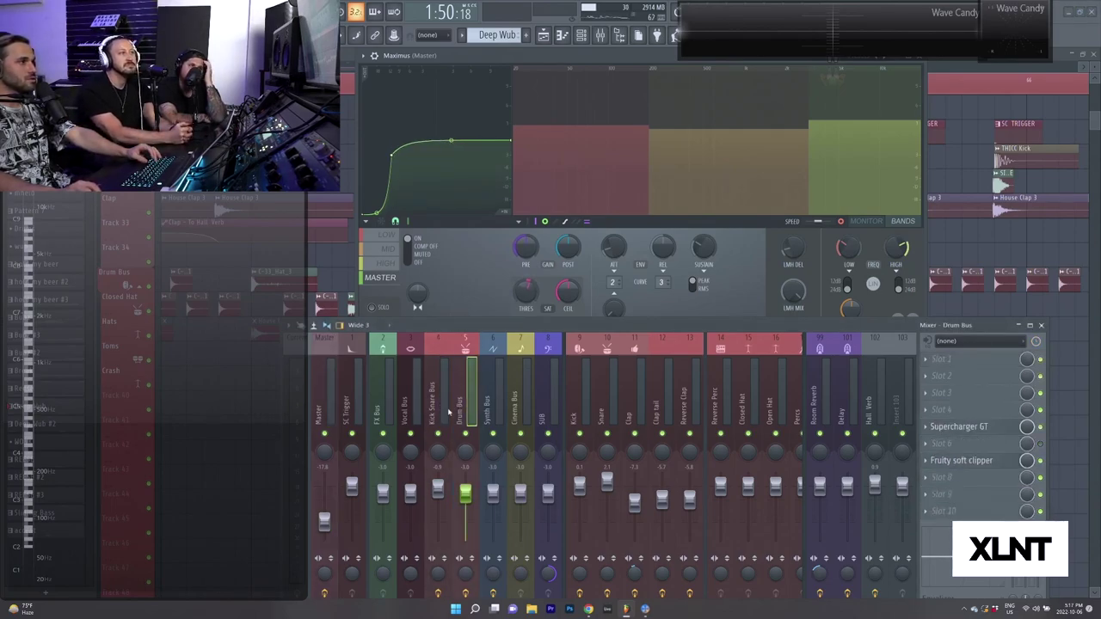
left_click(441, 404)
left_click(470, 408)
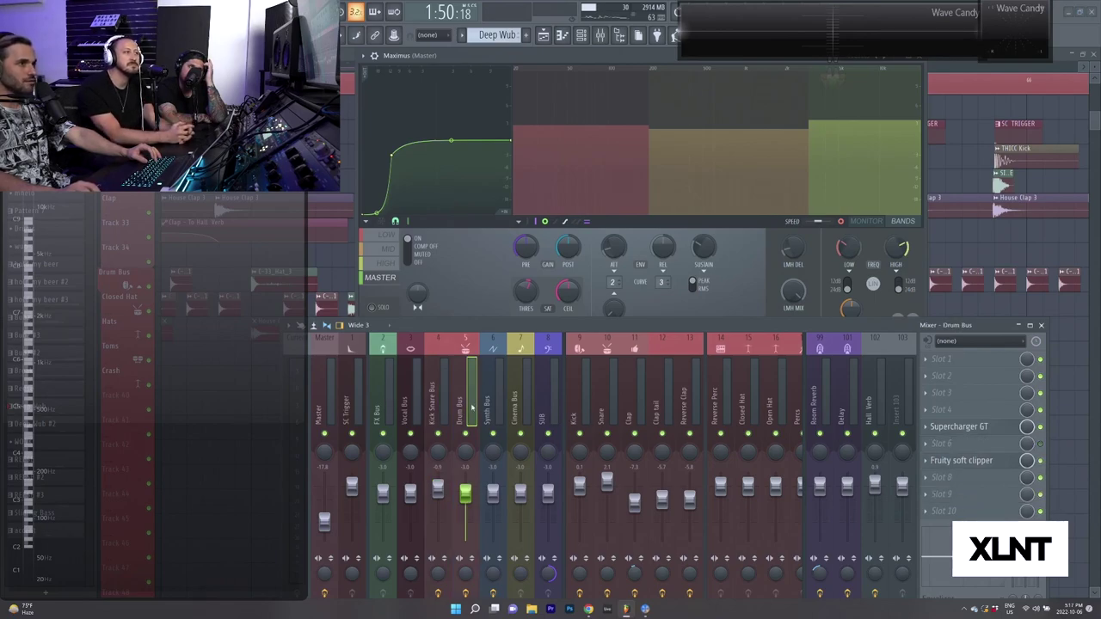
left_click(329, 404)
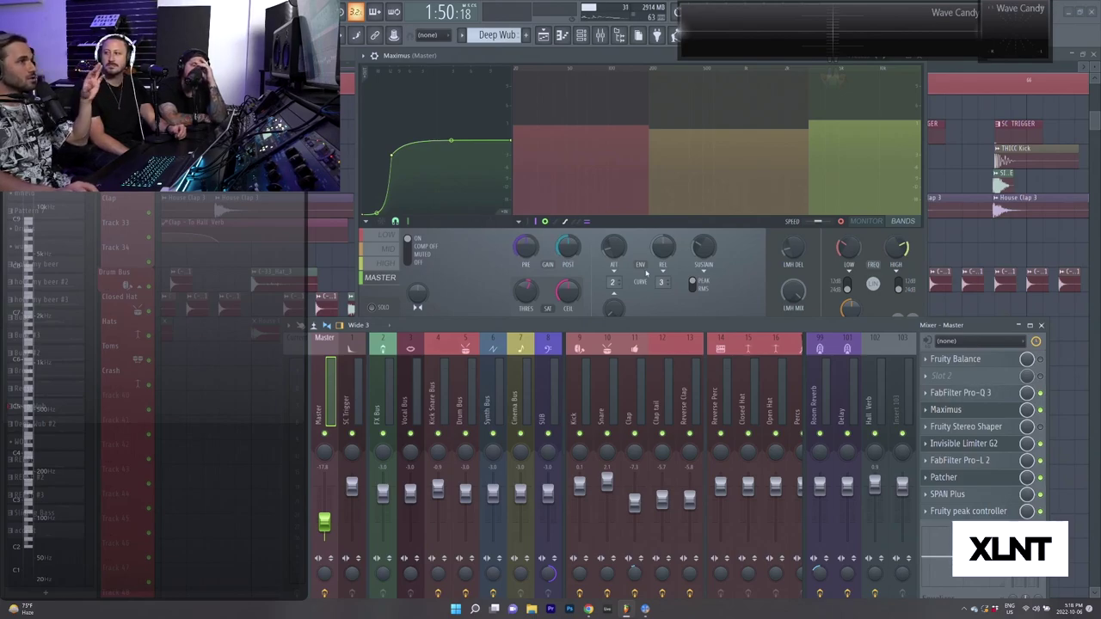
Move the Maximus window slightly, straighten the MASTER curve's lower segment, and shift its knee to a higher input level.
left_click_drag(533, 53, 519, 62)
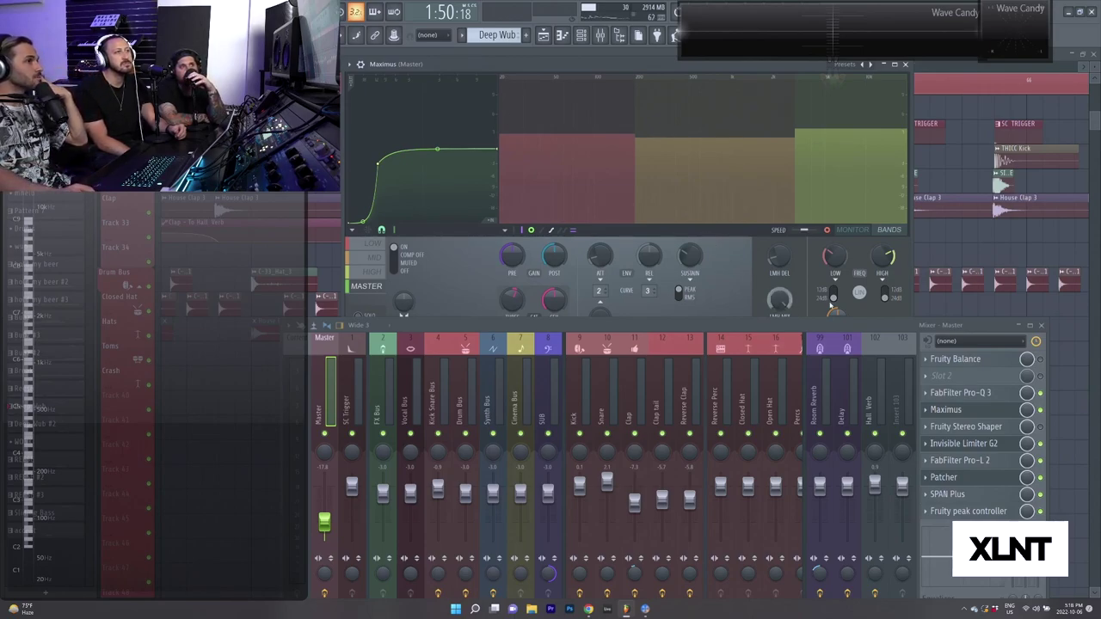
left_click(860, 294)
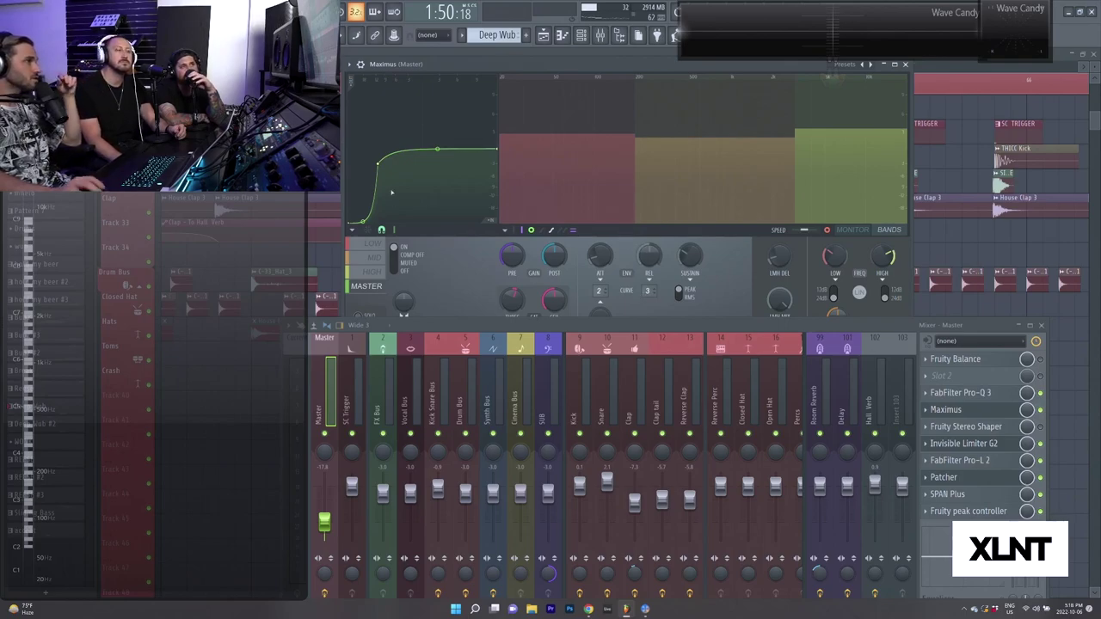
left_click_drag(362, 221, 361, 193)
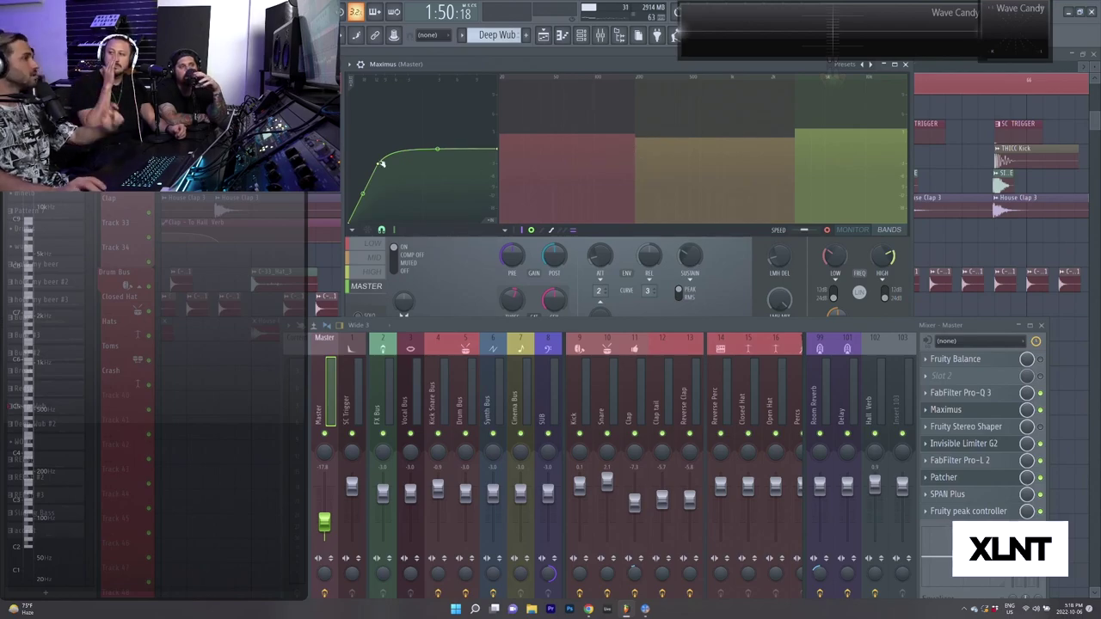
left_click_drag(377, 163, 392, 163)
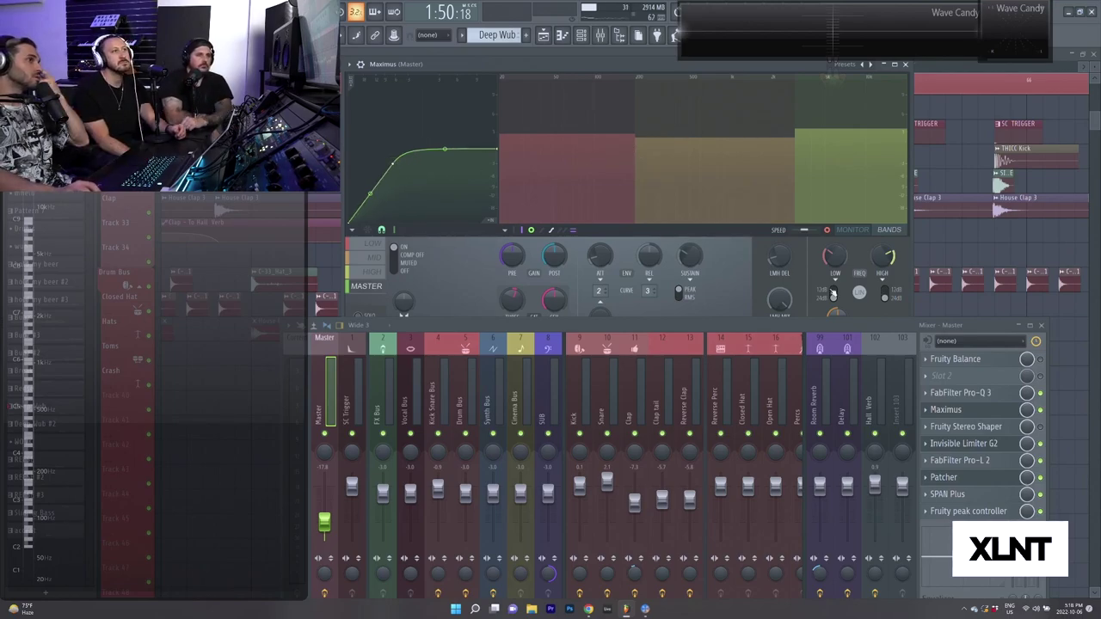
Try a much lower MASTER knee, move the mixer clear of Maximus, then raise the knee and add a point on the flat section.
left_click_drag(396, 164, 467, 179)
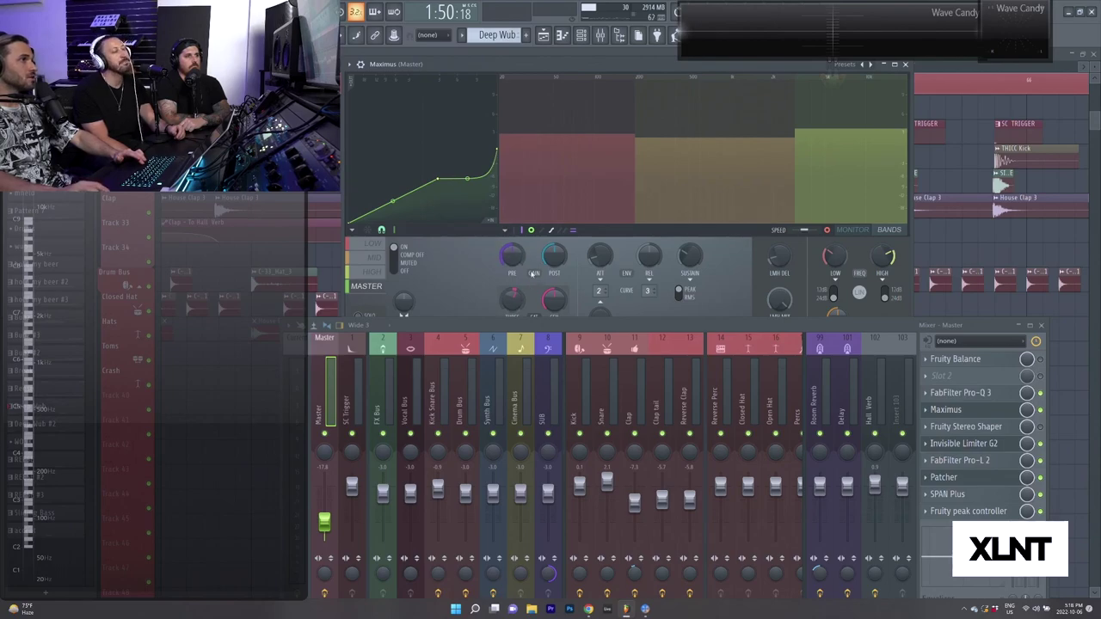
left_click_drag(522, 325, 517, 351)
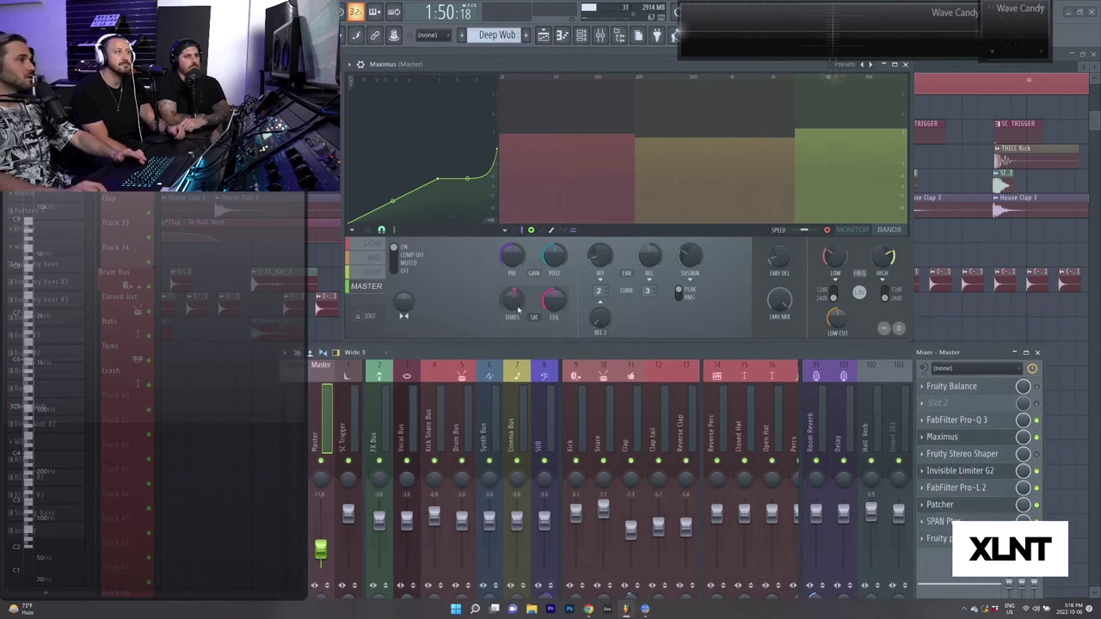
left_click_drag(438, 179, 407, 163)
right_click(445, 163)
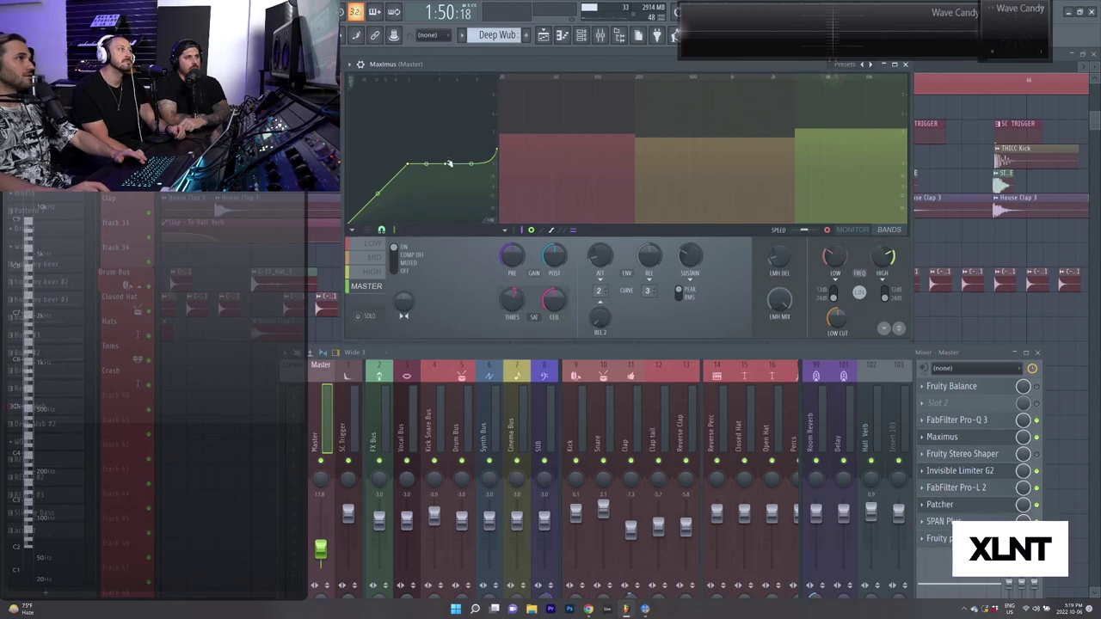
right_click(446, 164)
left_click(458, 177)
Compare the compression curves of the LOW, MID and HIGH bands.
left_click(374, 246)
left_click(375, 257)
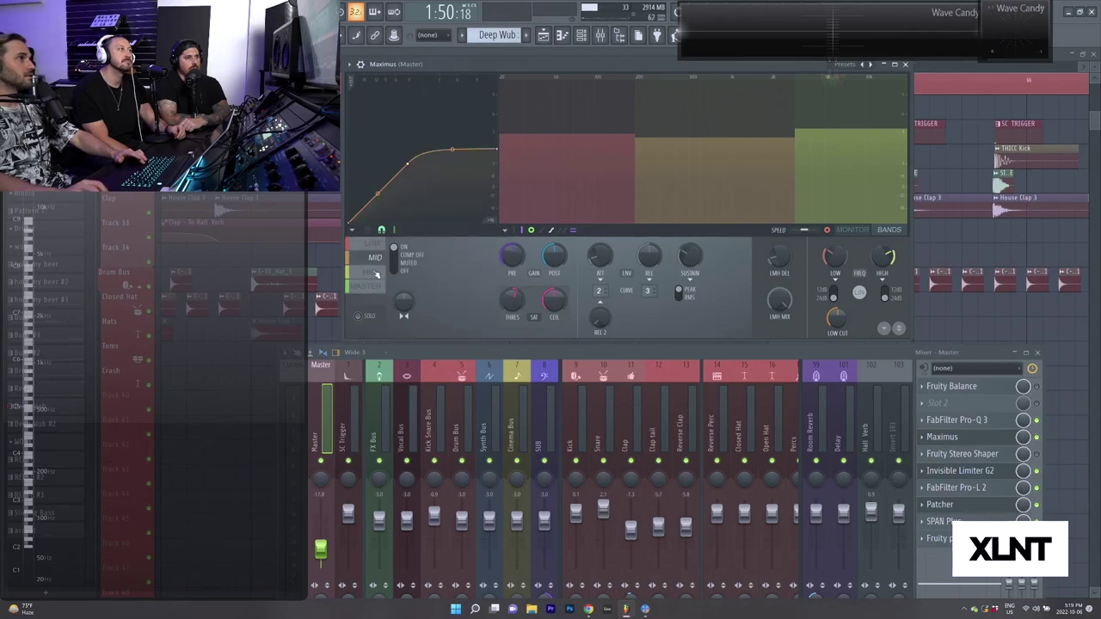
left_click(375, 270)
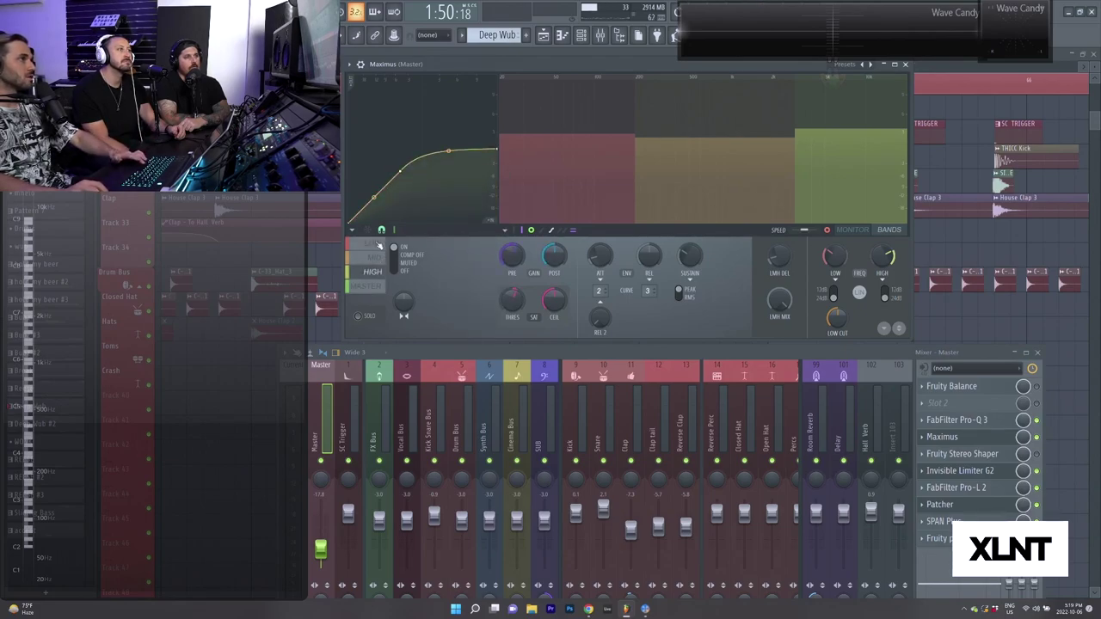
left_click(376, 256)
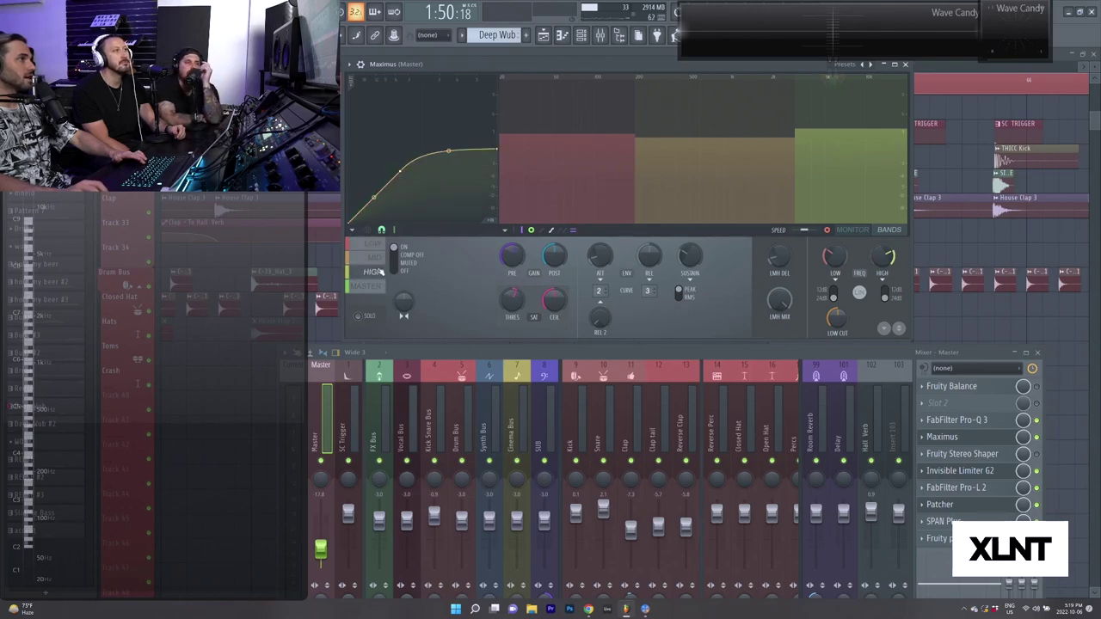
left_click(375, 246)
left_click(373, 272)
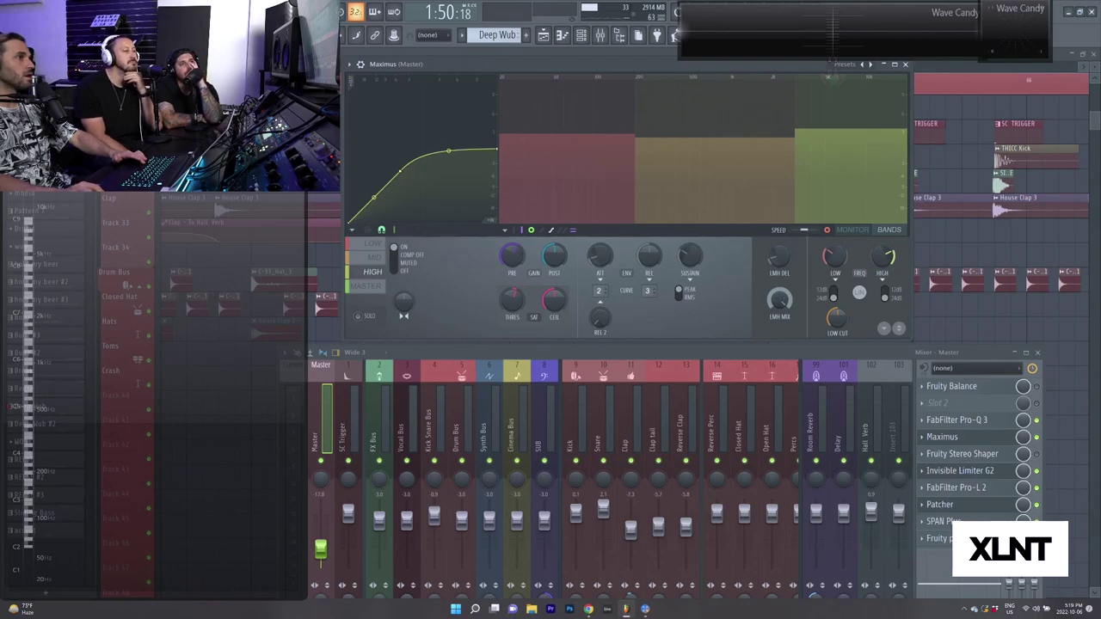
Bend the LOW curve's upper segment upward into a smooth shoulder, then look over the Maximus preset list without changing the preset.
left_click(368, 245)
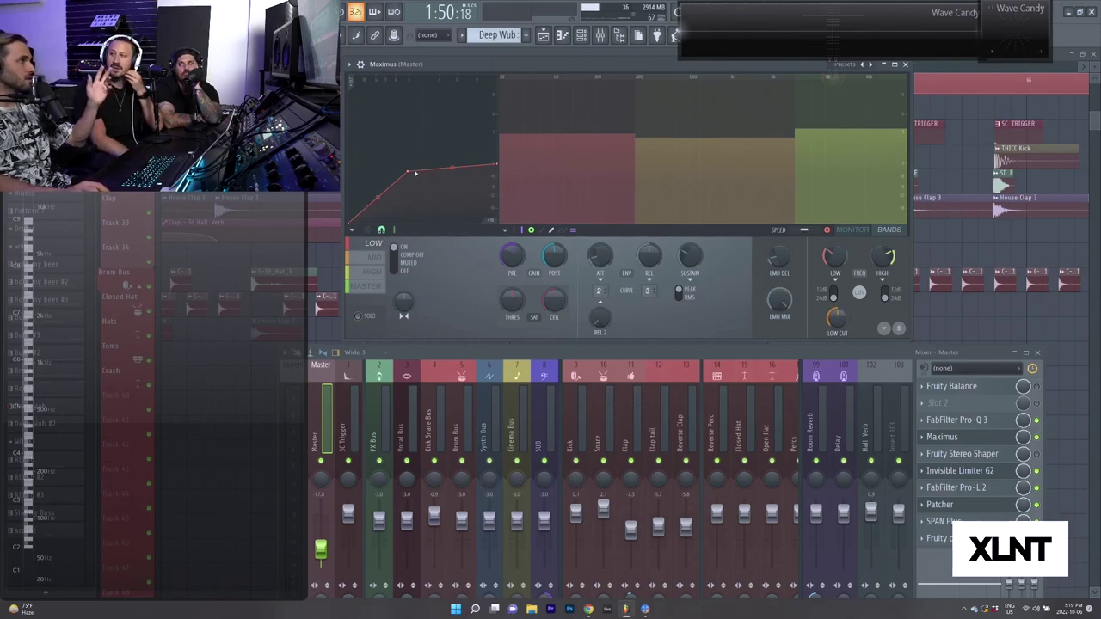
left_click_drag(452, 167, 452, 152)
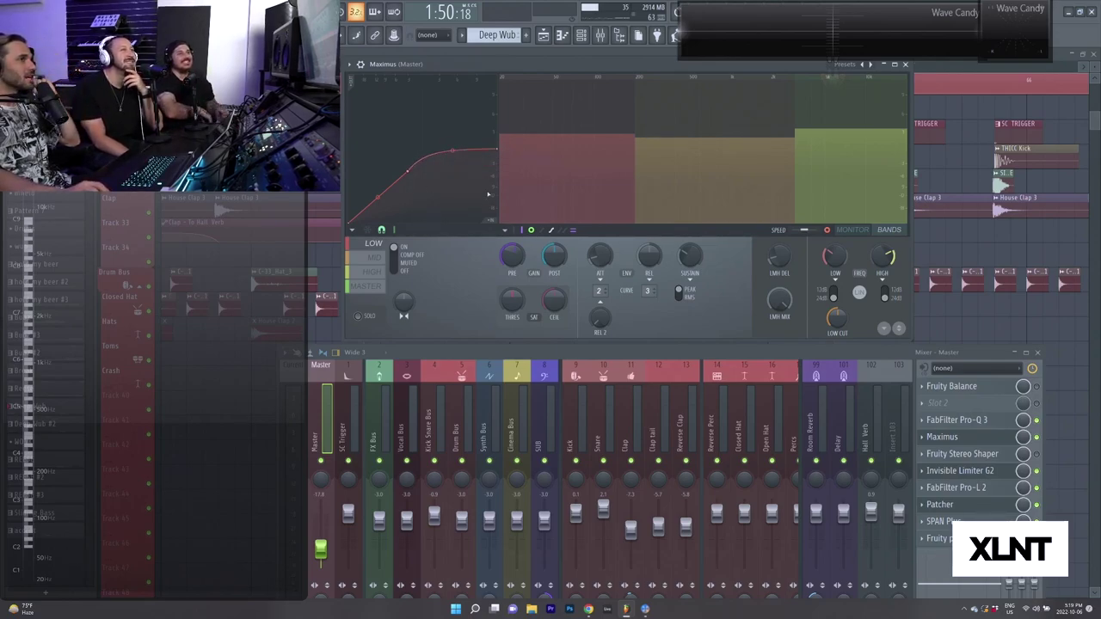
left_click(868, 65)
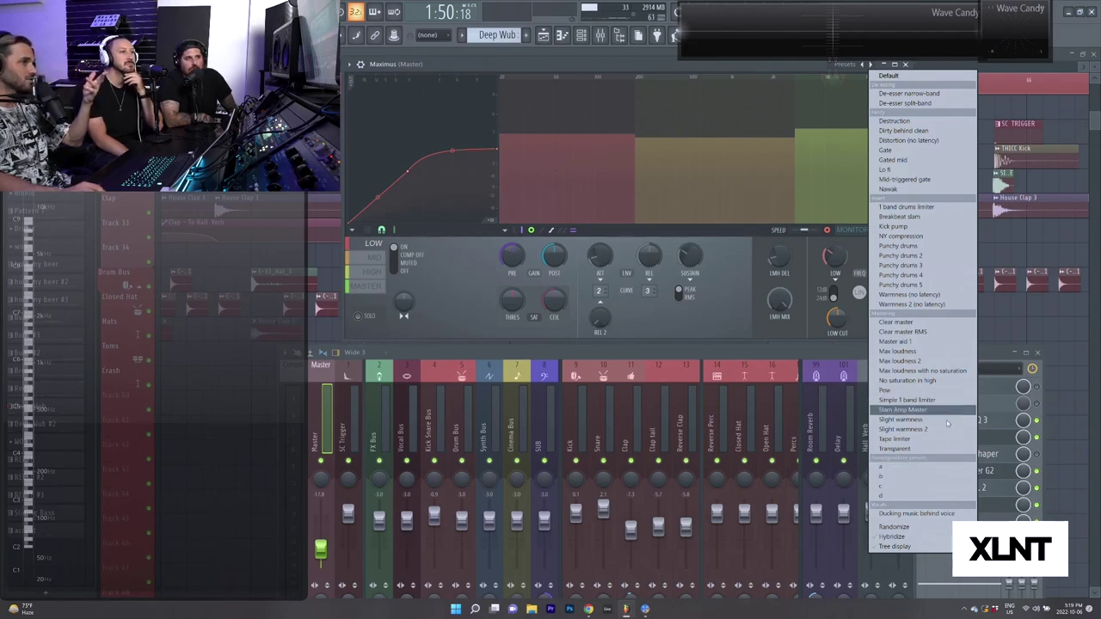
left_click(900, 471)
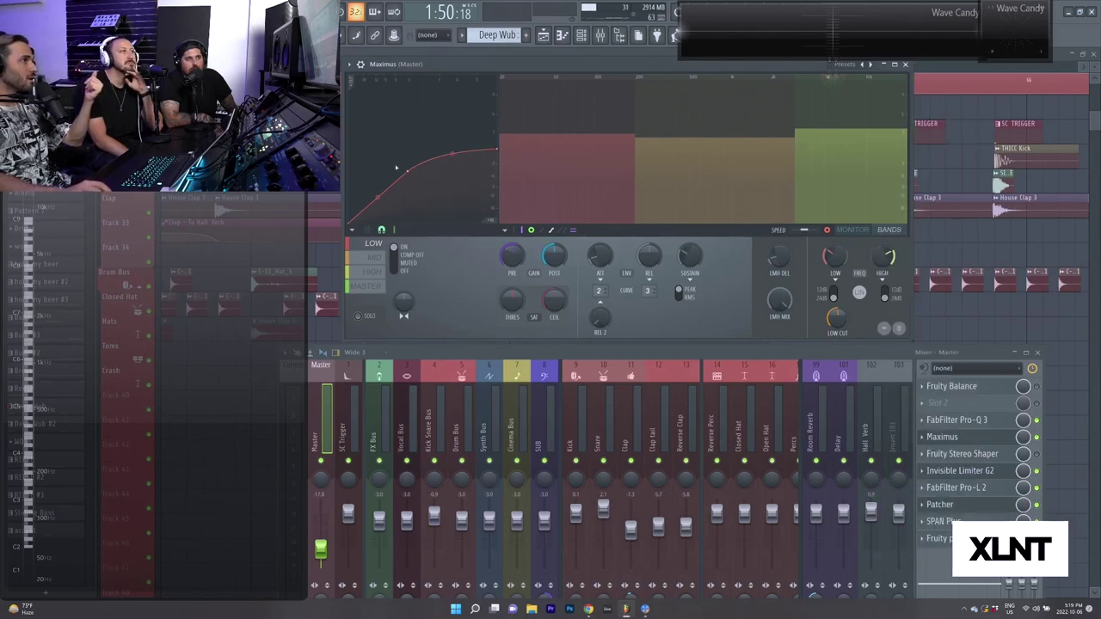
Raise the LOW curve's knee to form a hard, flat limit, then pull it back to a slightly lower level and input.
left_click_drag(409, 171, 421, 151)
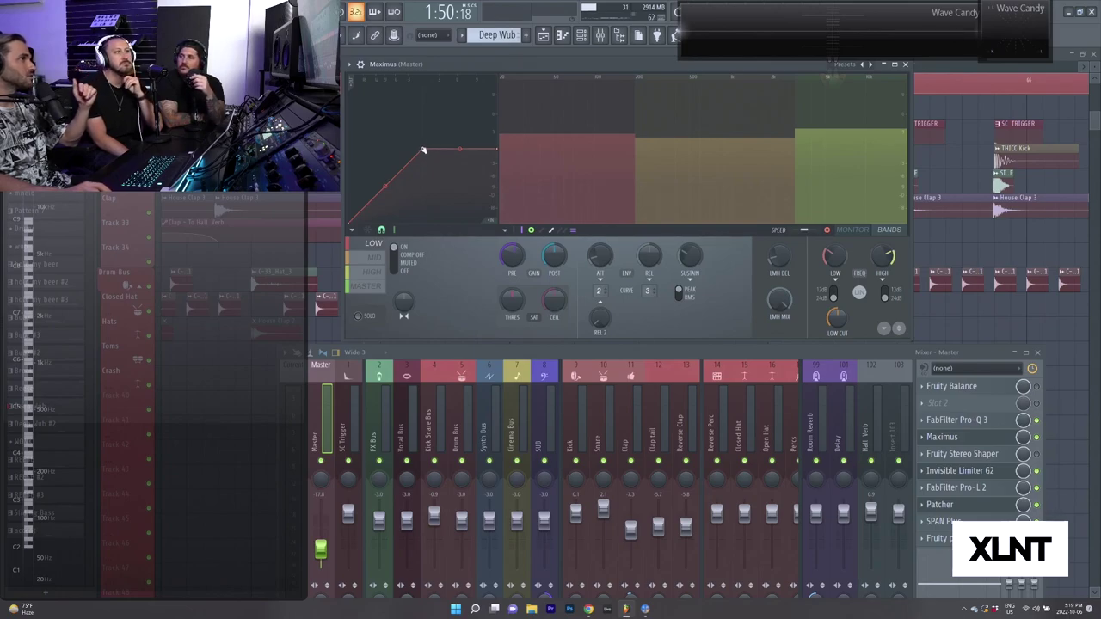
left_click_drag(420, 152, 409, 158)
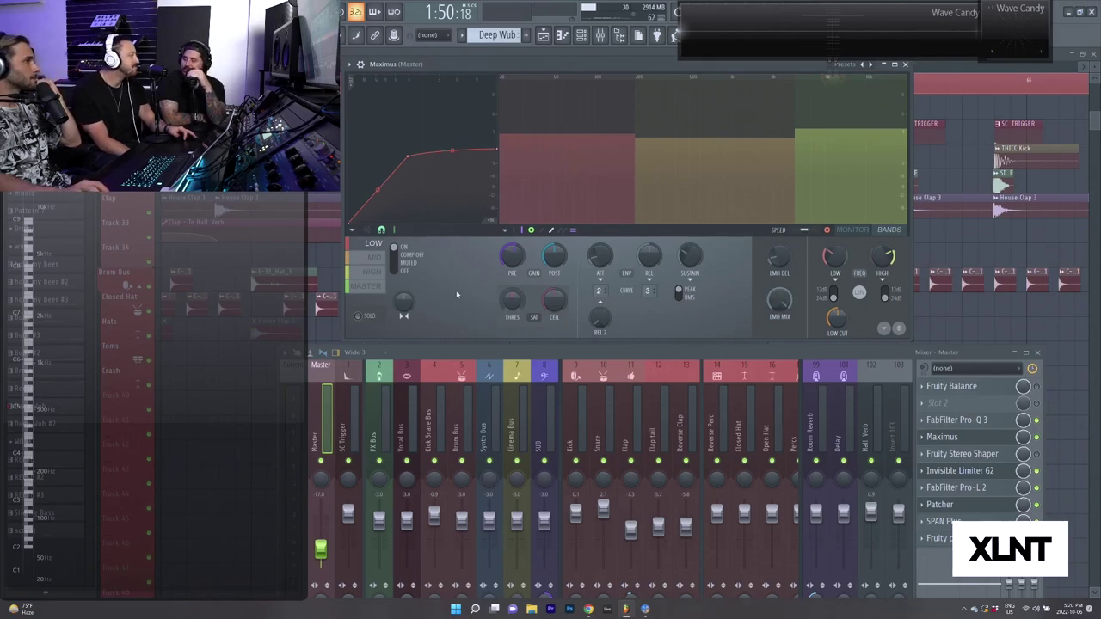
Delete the extra point from the MASTER curve's flat section and bend the upper segment into a smooth shoulder.
left_click(375, 286)
right_click(445, 164)
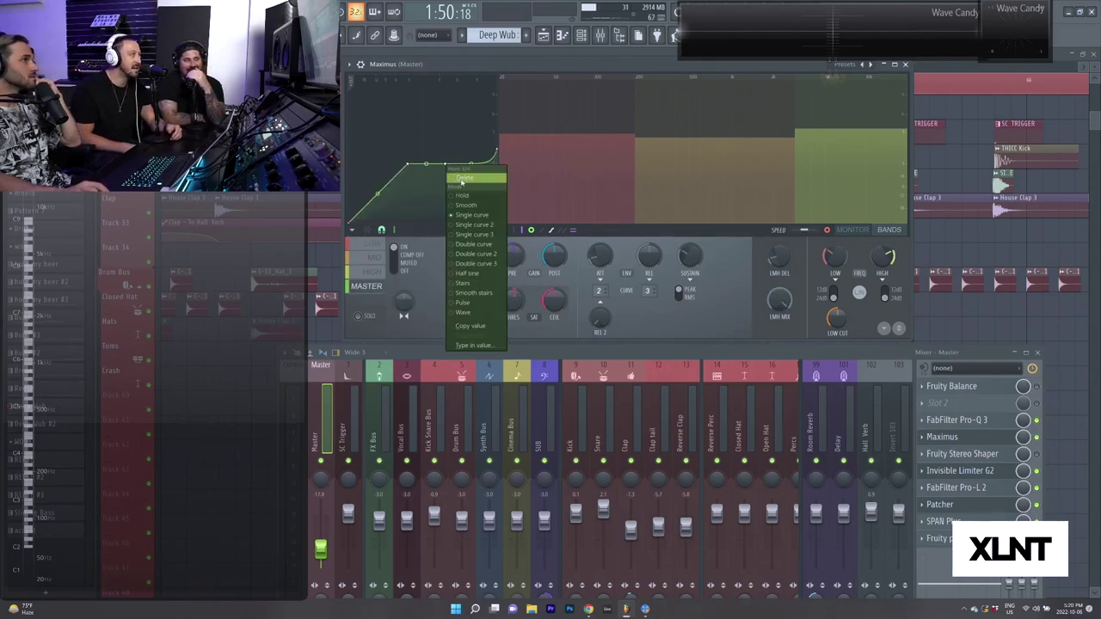
left_click(462, 178)
left_click_drag(451, 163, 452, 149)
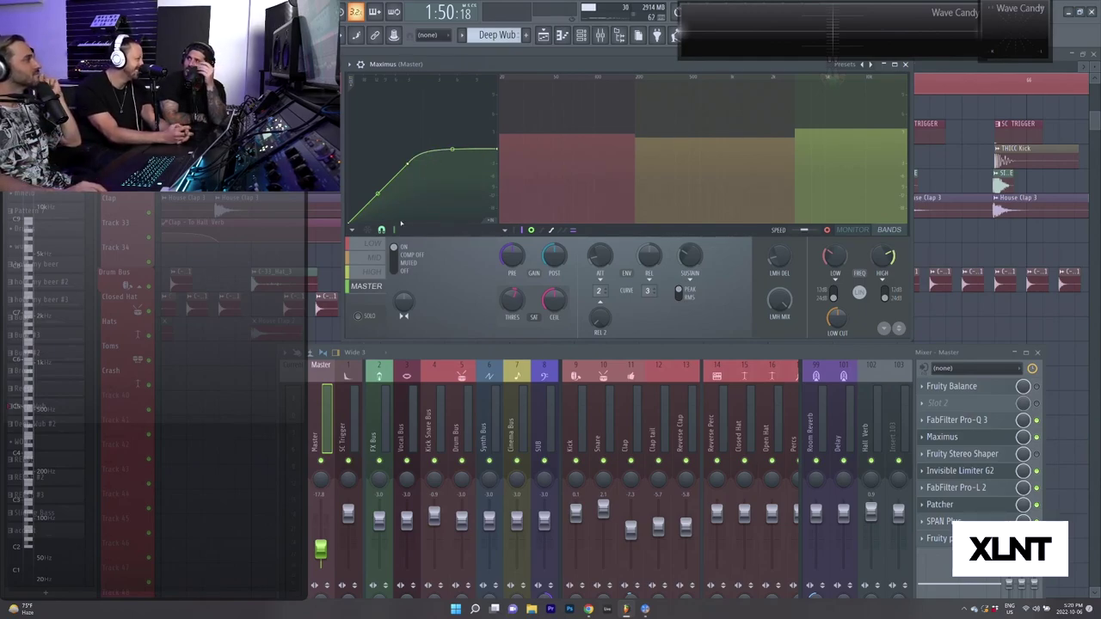
Review the HIGH, MID and LOW band curves against the reshaped MASTER curve.
left_click(372, 273)
left_click(369, 260)
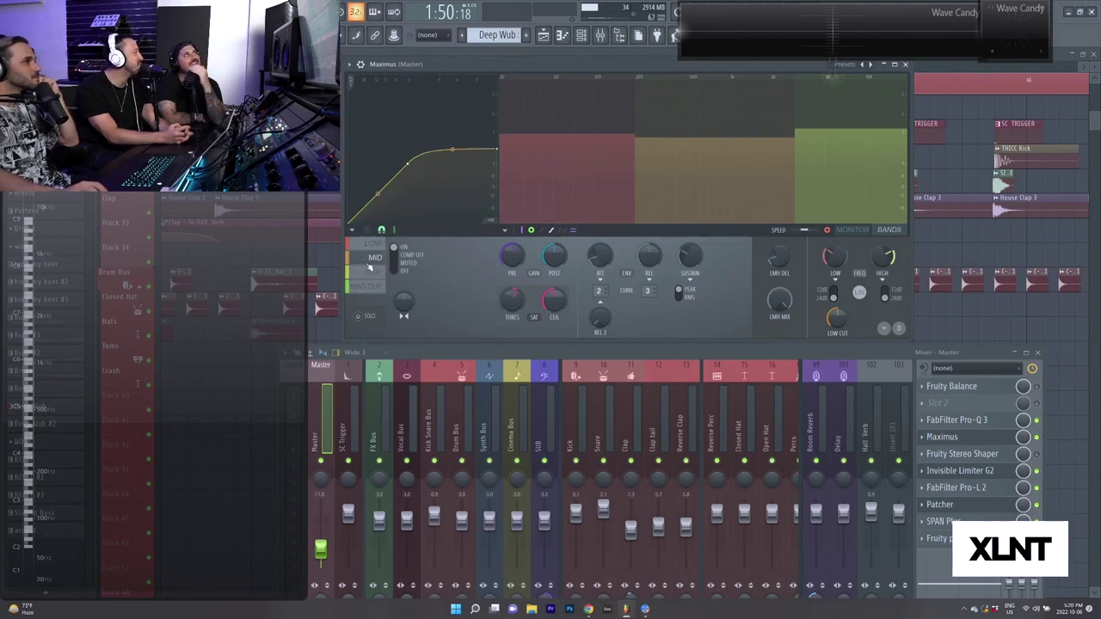
left_click(374, 245)
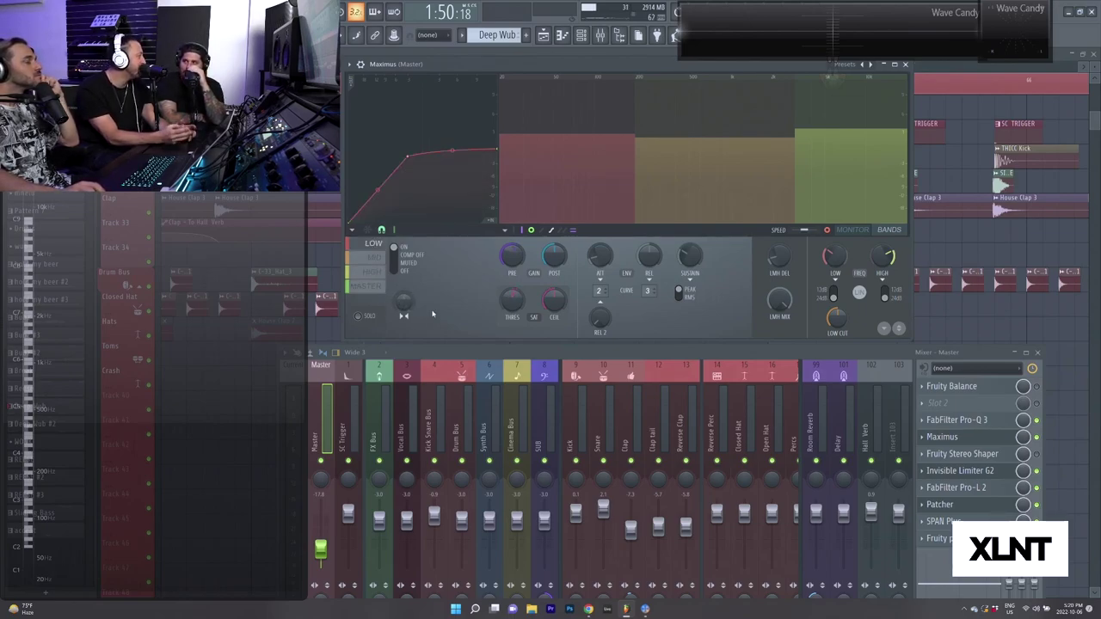